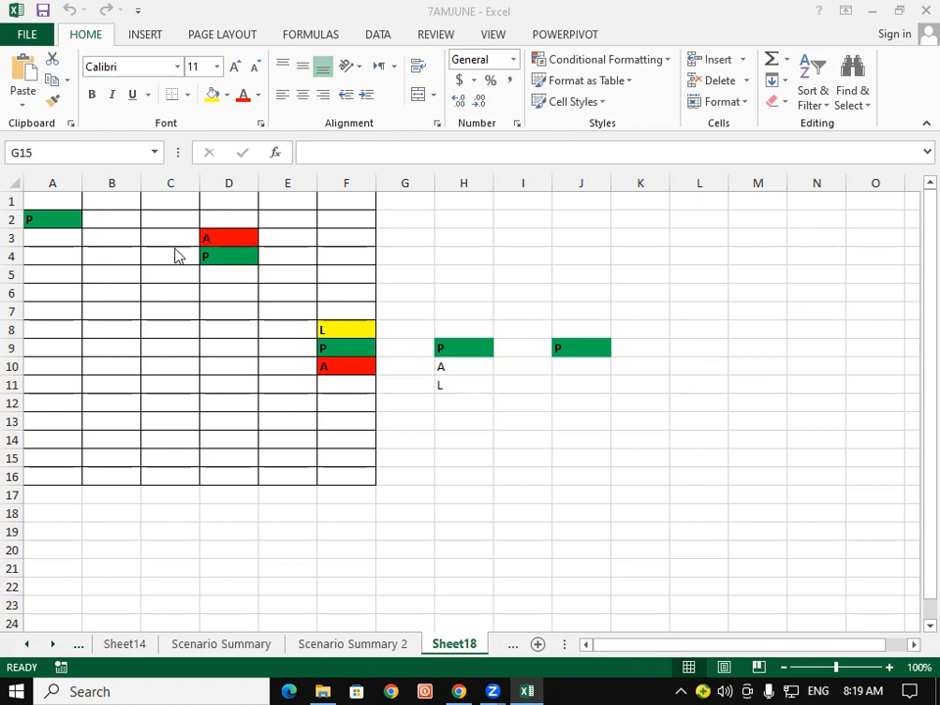
# Bring up the Data tab on Sheet18 and select cell K12 for the names.
pyautogui.click(373, 50)
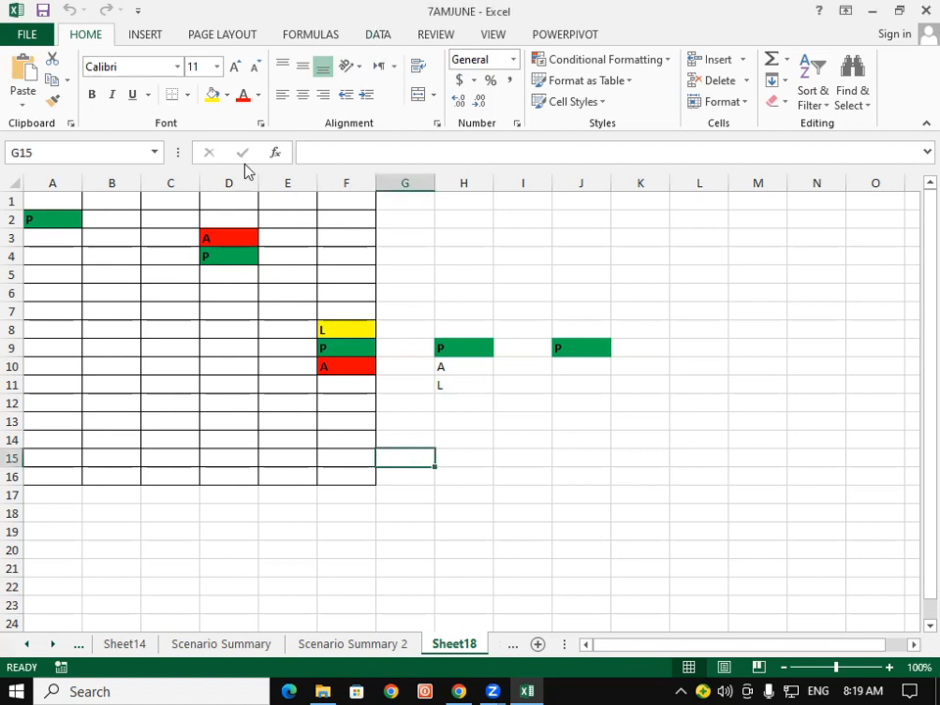
pyautogui.click(372, 37)
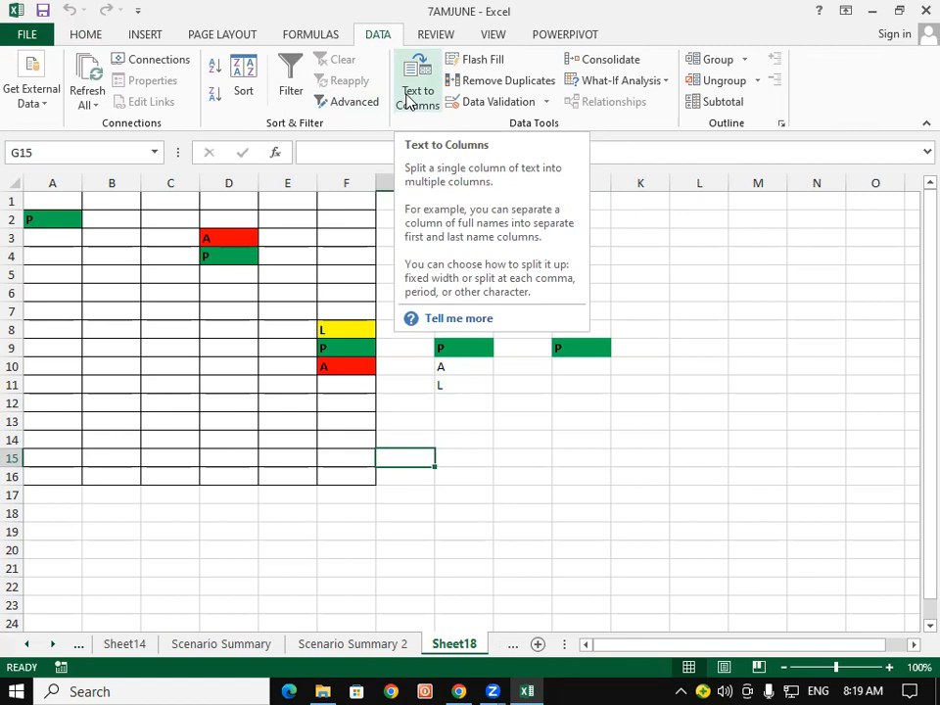
pyautogui.click(688, 274)
pyautogui.scroll(-2, 889, 240)
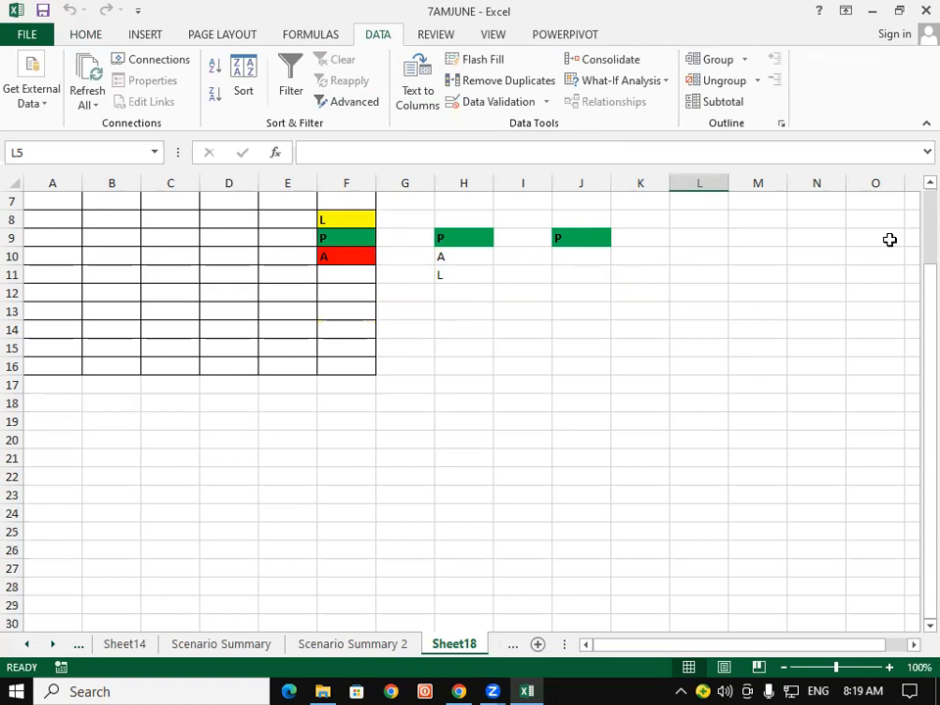
pyautogui.click(866, 238)
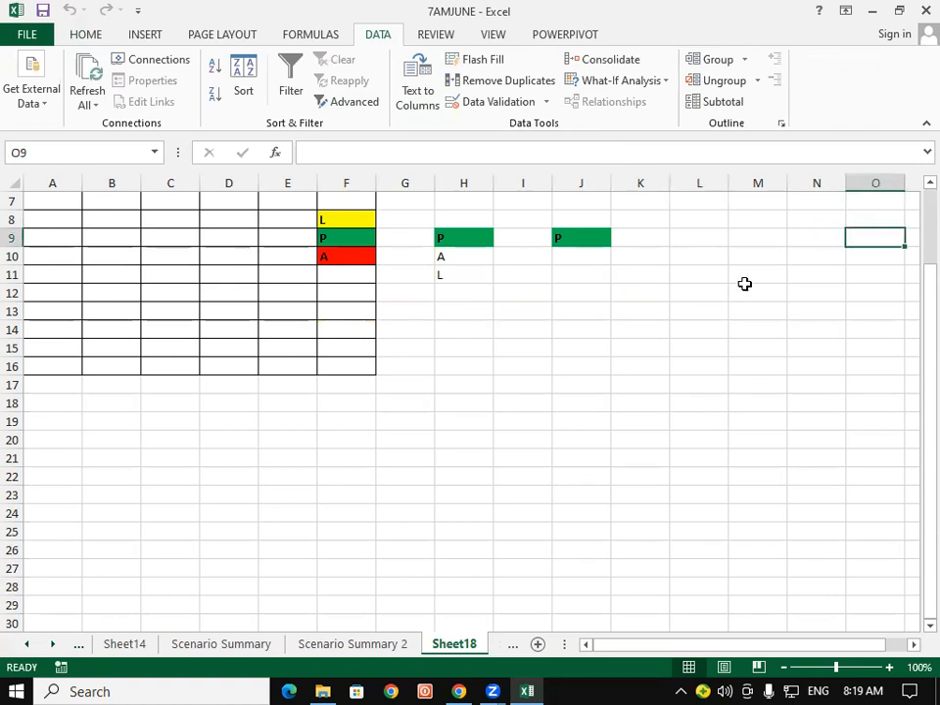
pyautogui.click(646, 293)
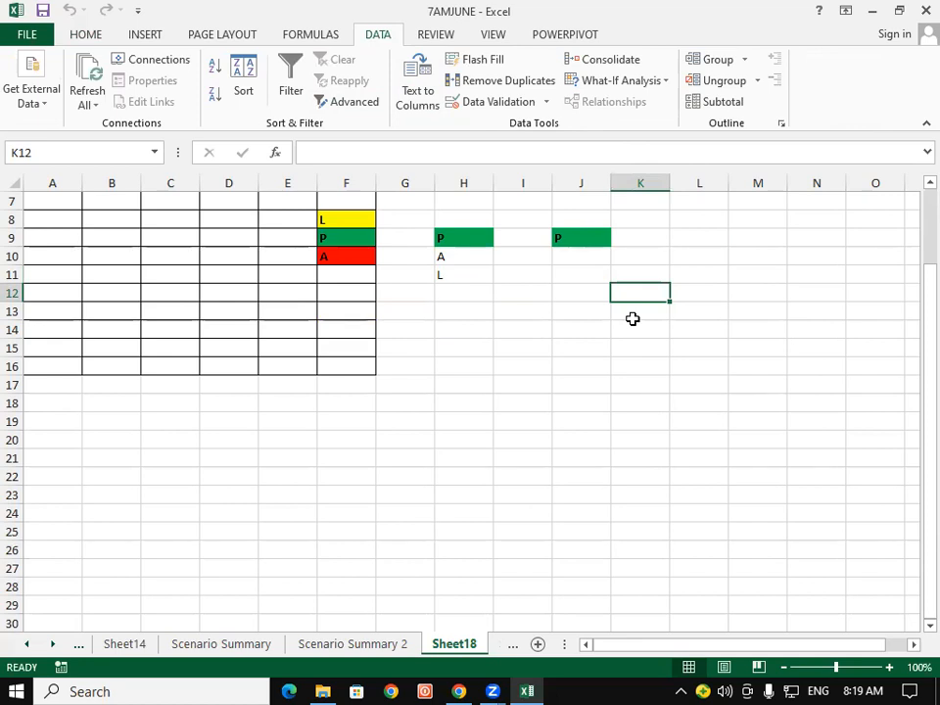
# Enter five student first names in K12 separated by spaces, correcting a misspelled one.
pyautogui.write('Vikash')
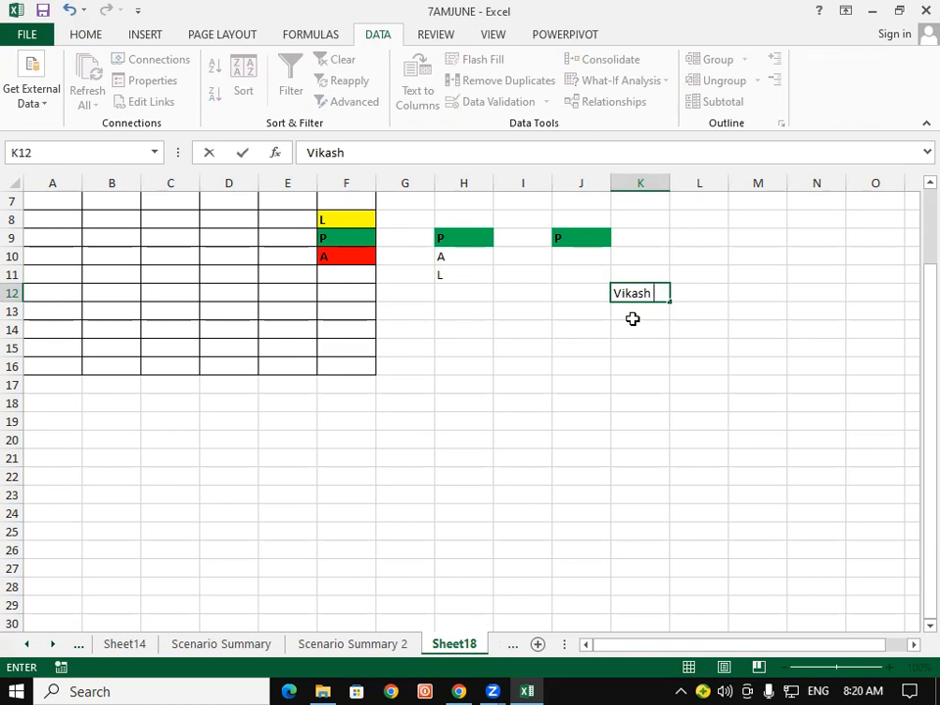
pyautogui.write('Rajesh')
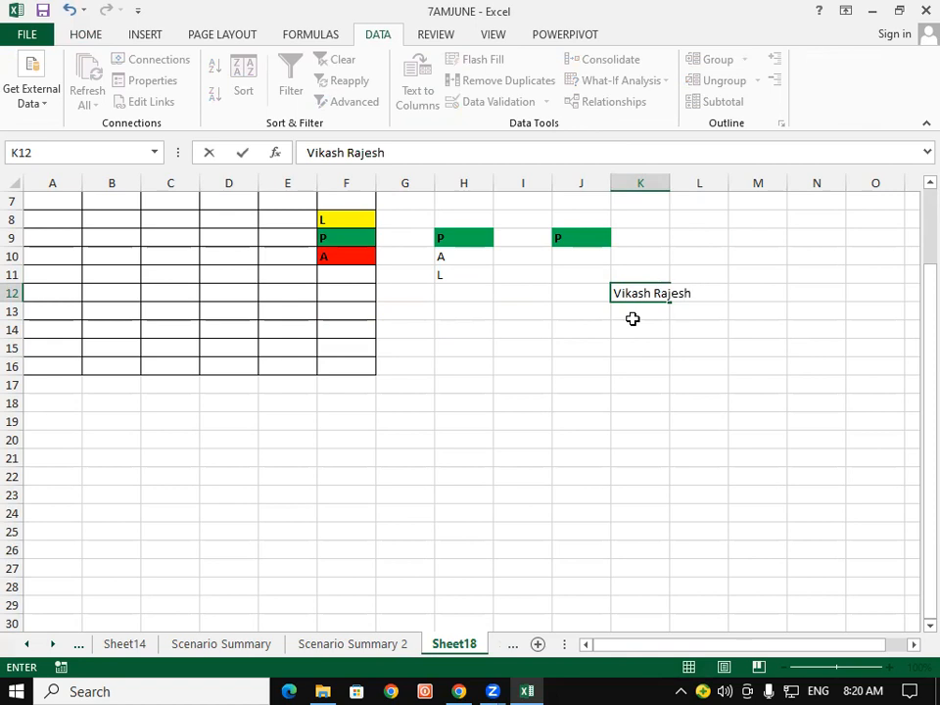
pyautogui.write(' Rohan')
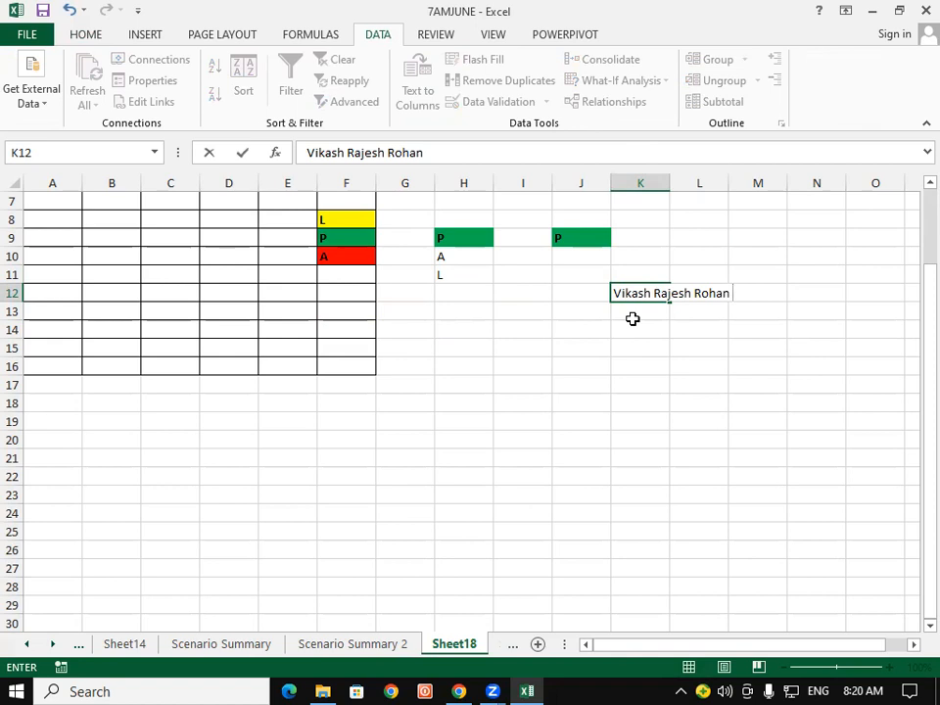
pyautogui.write('imran Sohan')
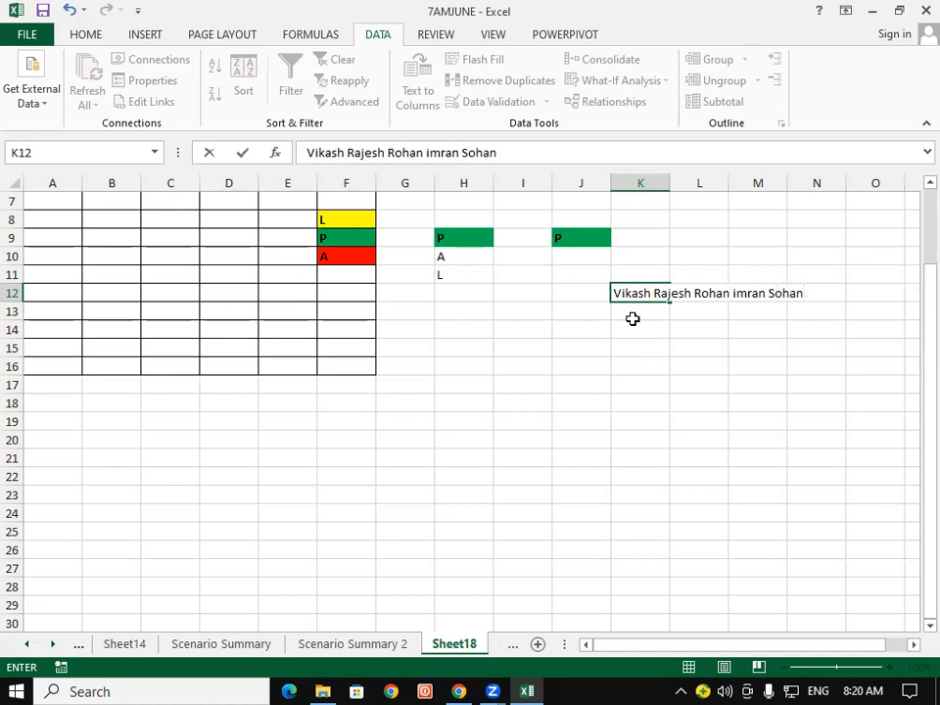
pyautogui.press('Return')
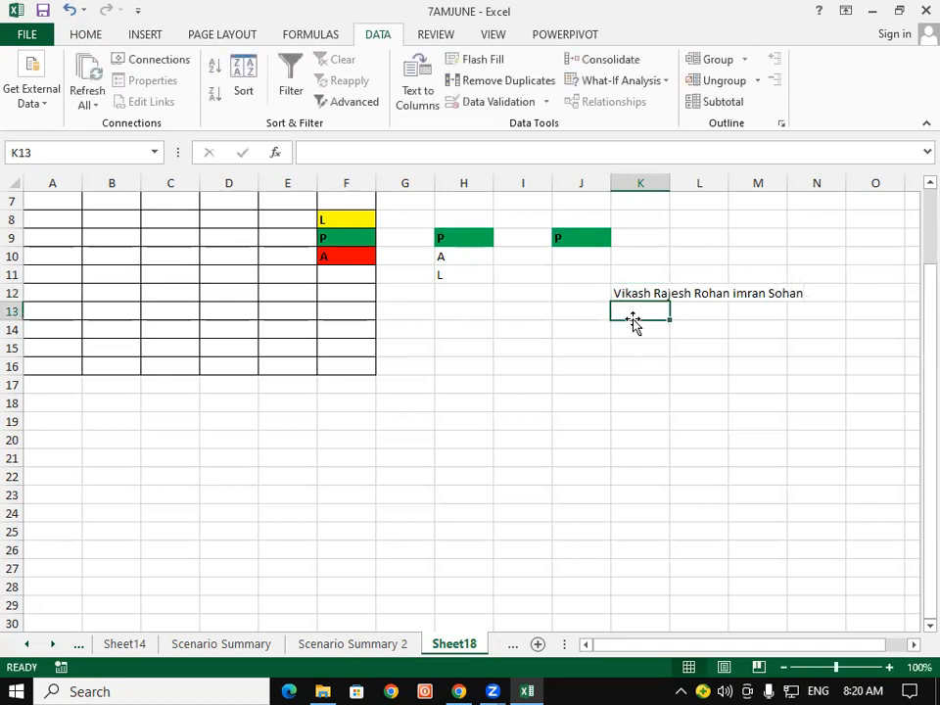
pyautogui.click(692, 305)
pyautogui.click(692, 325)
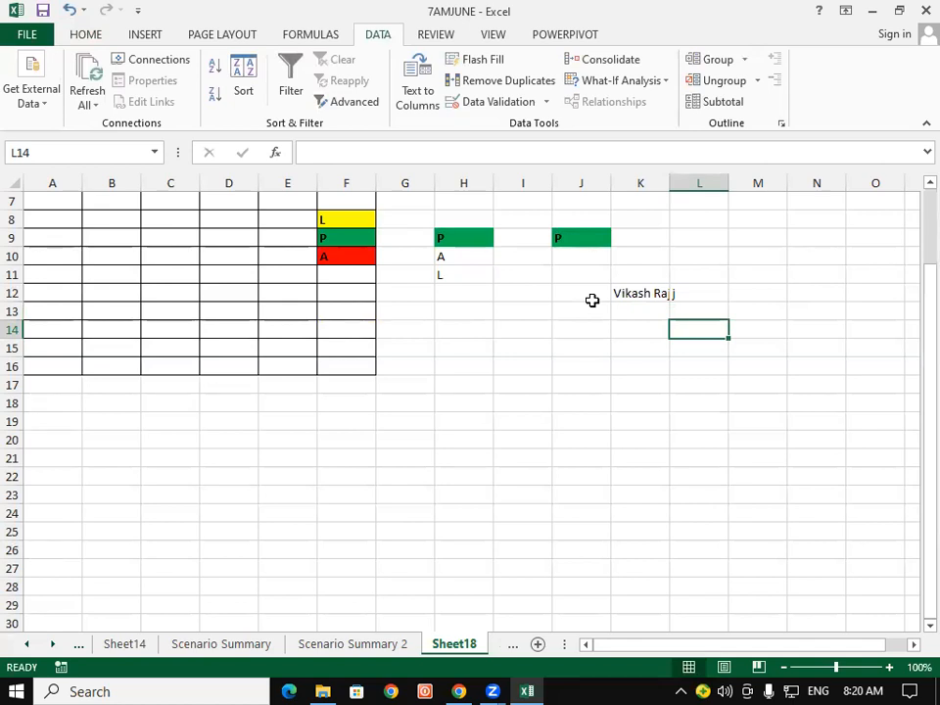
pyautogui.click(630, 305)
pyautogui.click(631, 298)
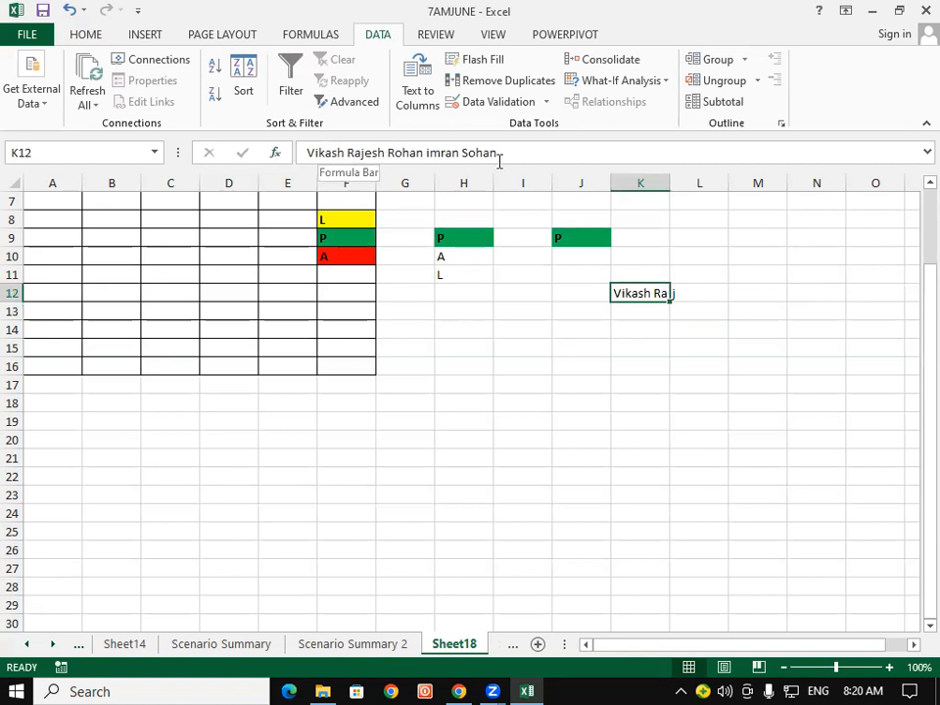
pyautogui.click(682, 292)
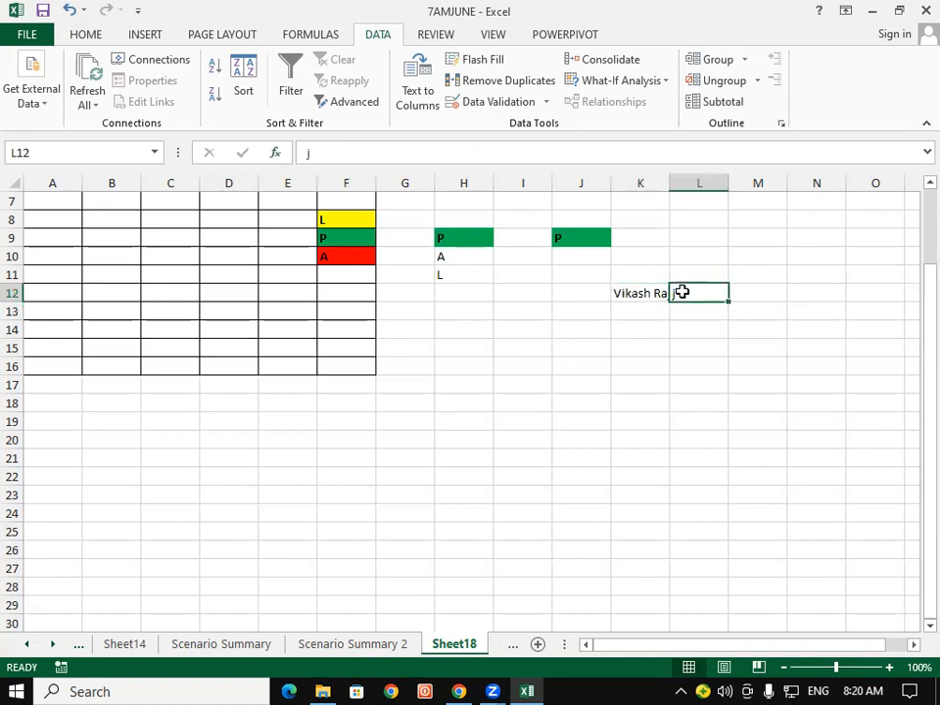
pyautogui.press('Delete')
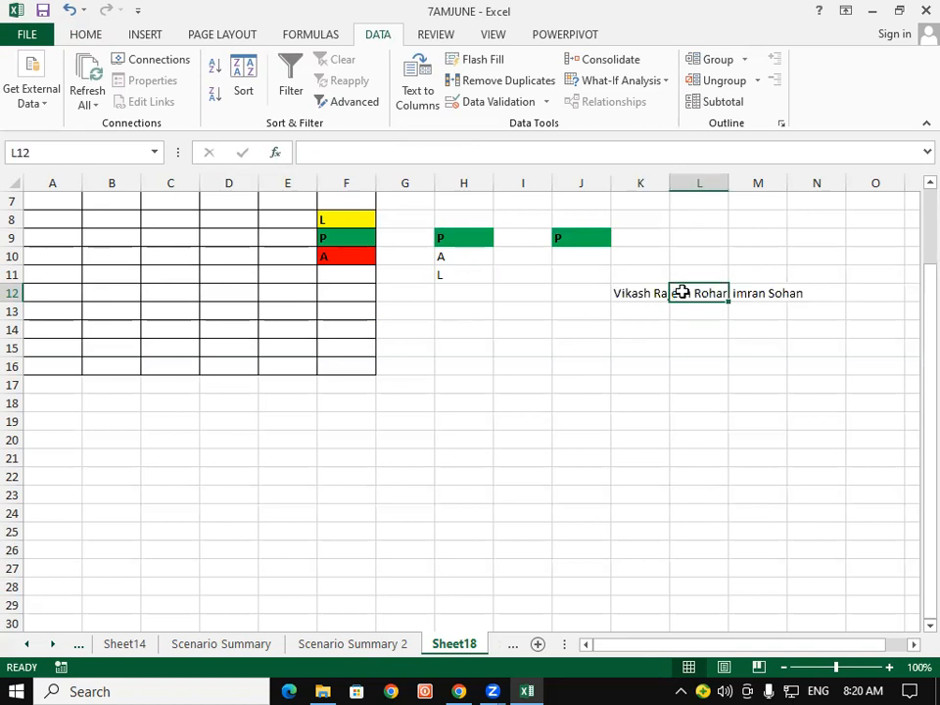
pyautogui.press('Left')
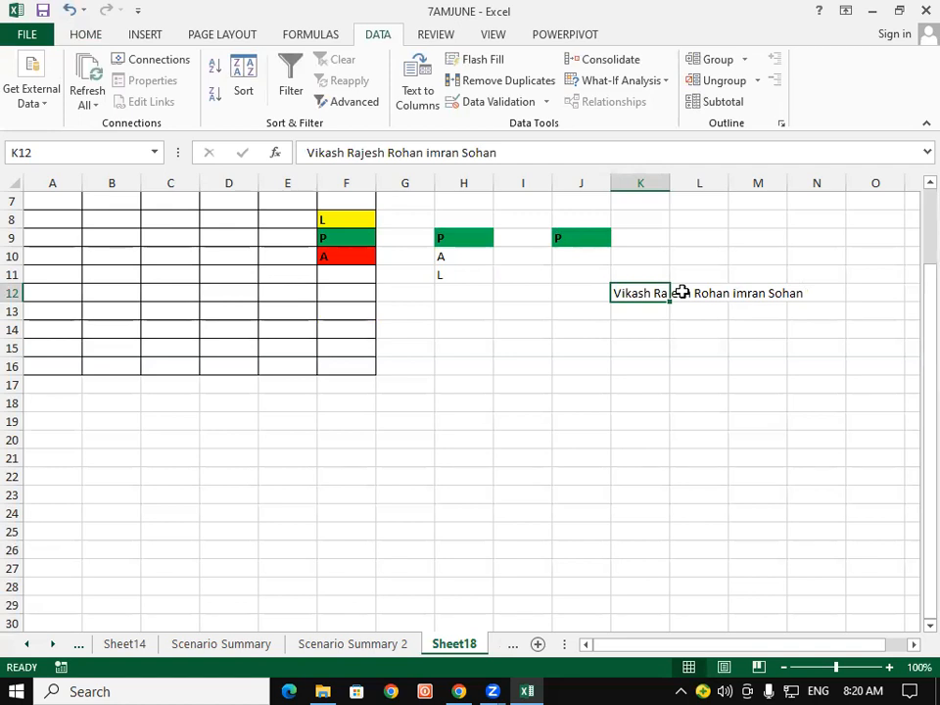
pyautogui.moveTo(640, 238); pyautogui.dragTo(628, 575)
pyautogui.moveTo(698, 255); pyautogui.dragTo(713, 489)
pyautogui.click(701, 437)
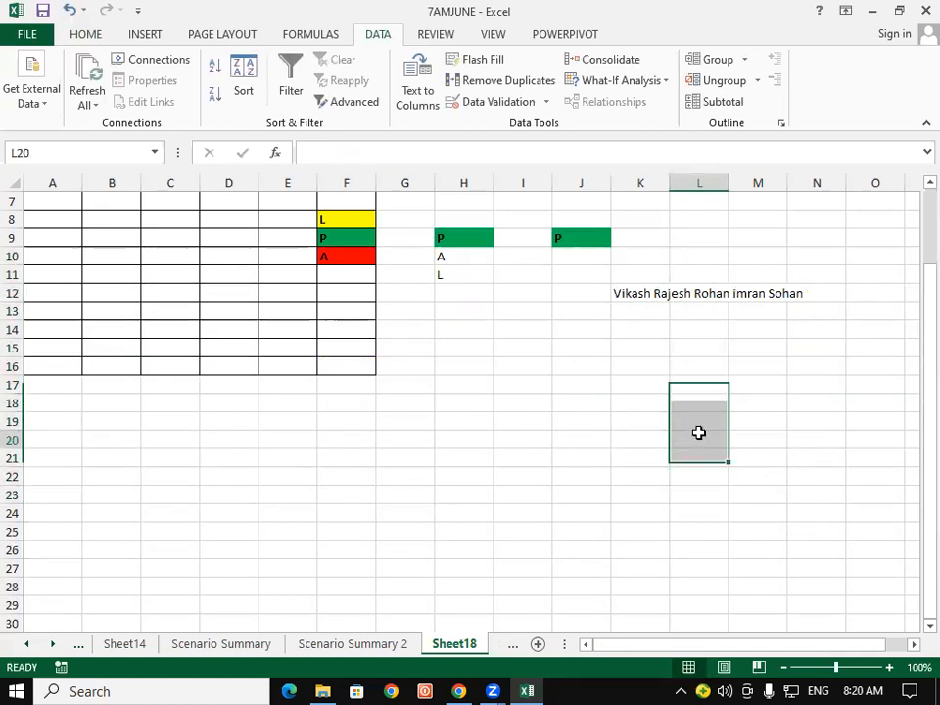
pyautogui.click(652, 295)
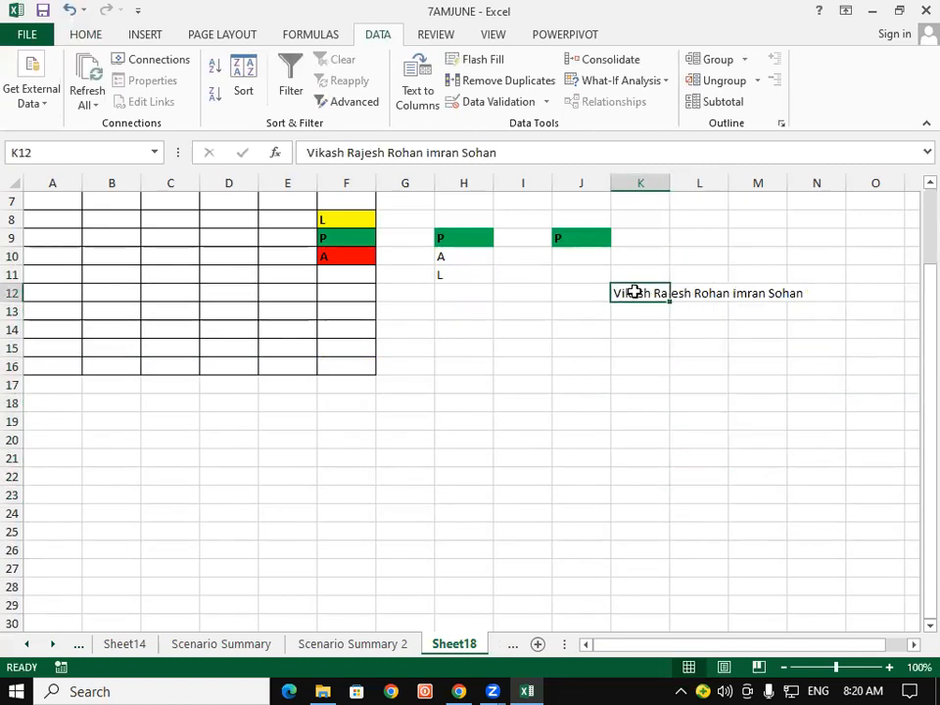
pyautogui.click(706, 294)
pyautogui.click(751, 292)
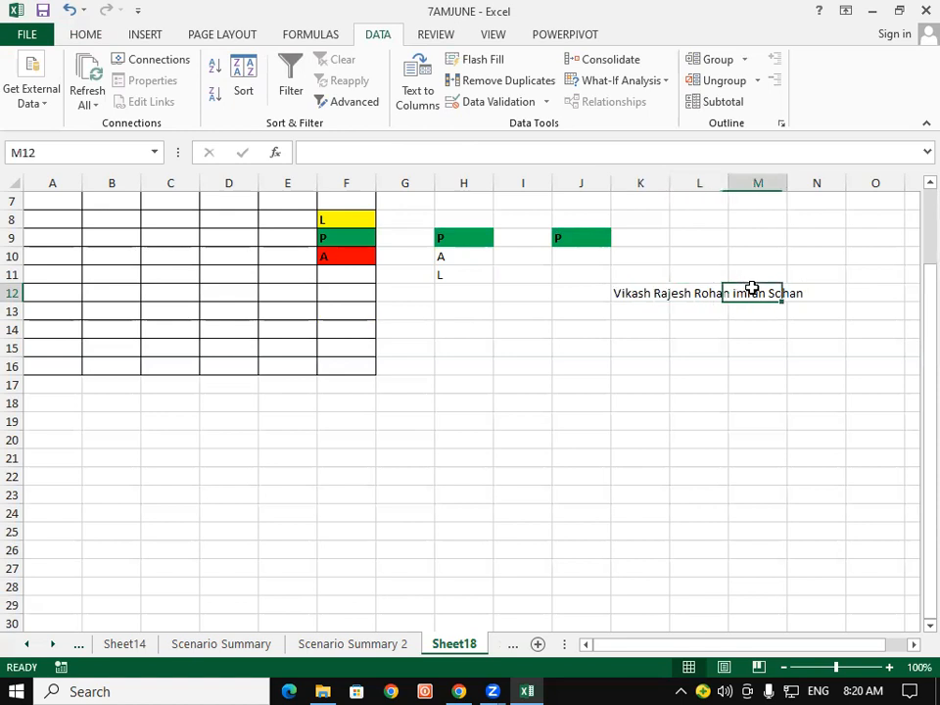
pyautogui.click(837, 292)
pyautogui.click(890, 298)
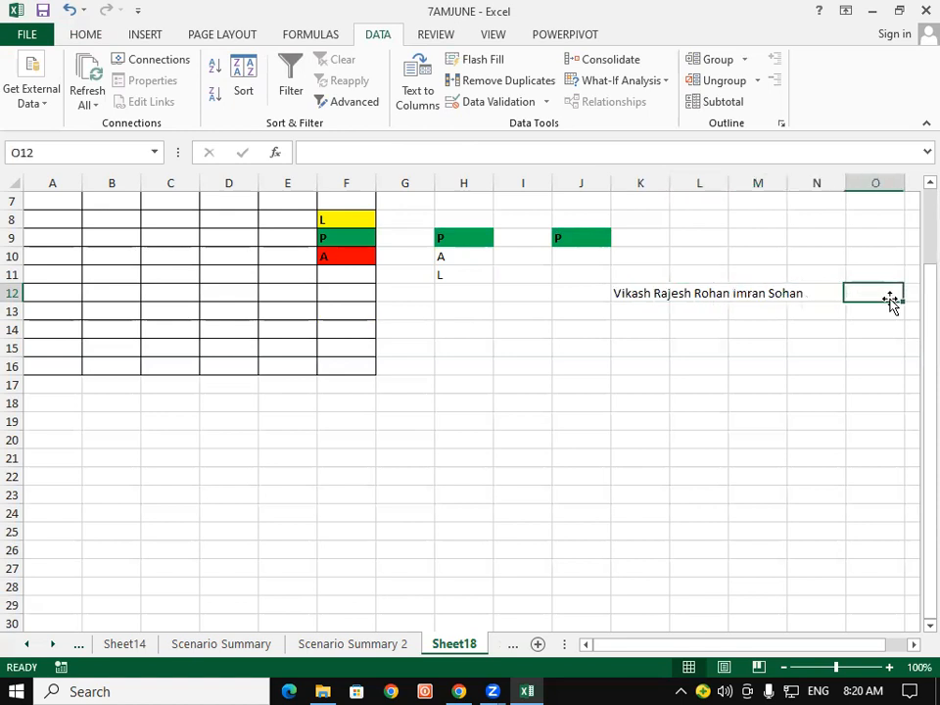
pyautogui.click(643, 302)
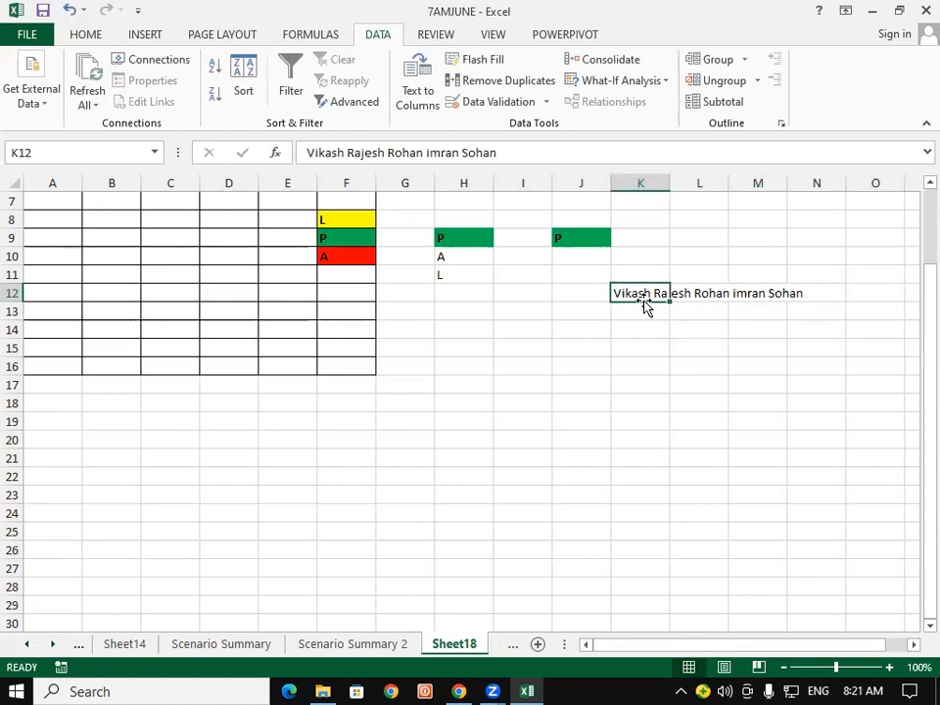
# Split K12's names across K12:O12 using fixed-width Text to Columns.
pyautogui.click(421, 88)
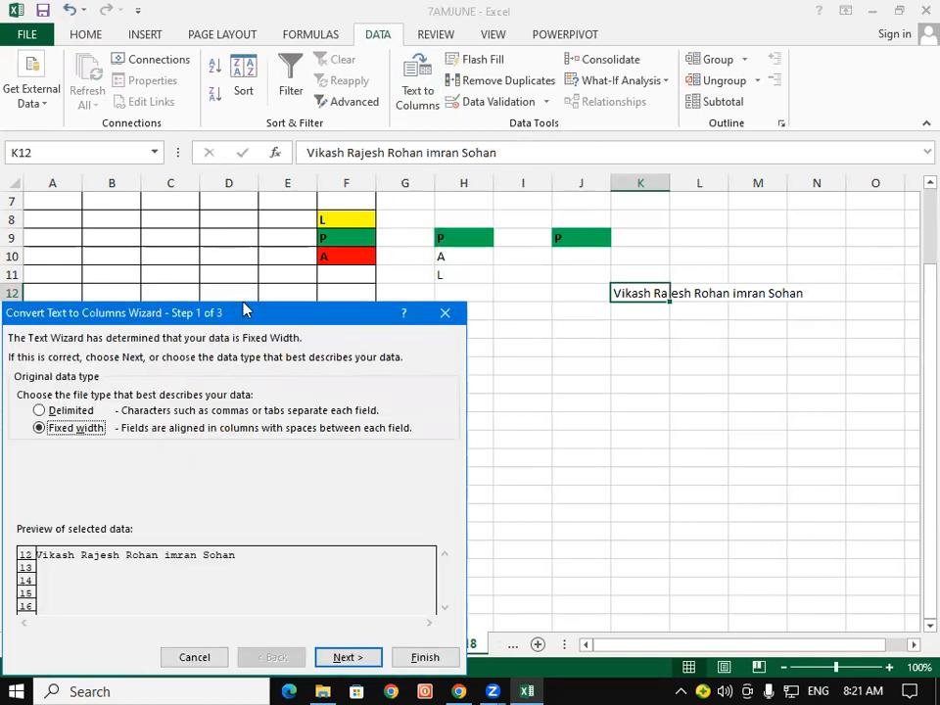
pyautogui.moveTo(244, 311); pyautogui.dragTo(317, 9)
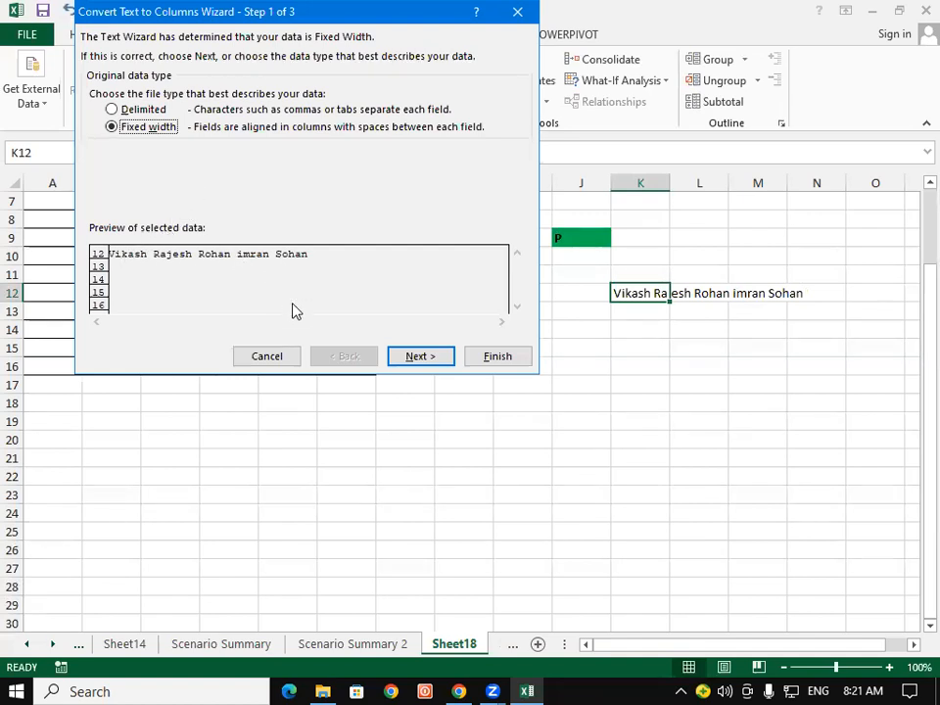
pyautogui.click(429, 356)
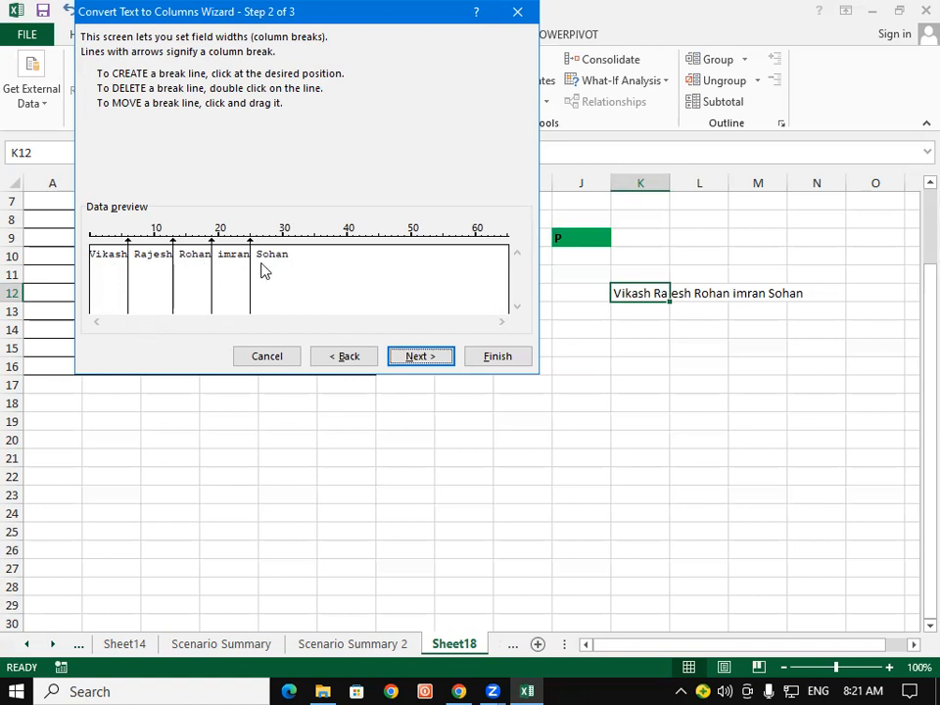
pyautogui.click(436, 360)
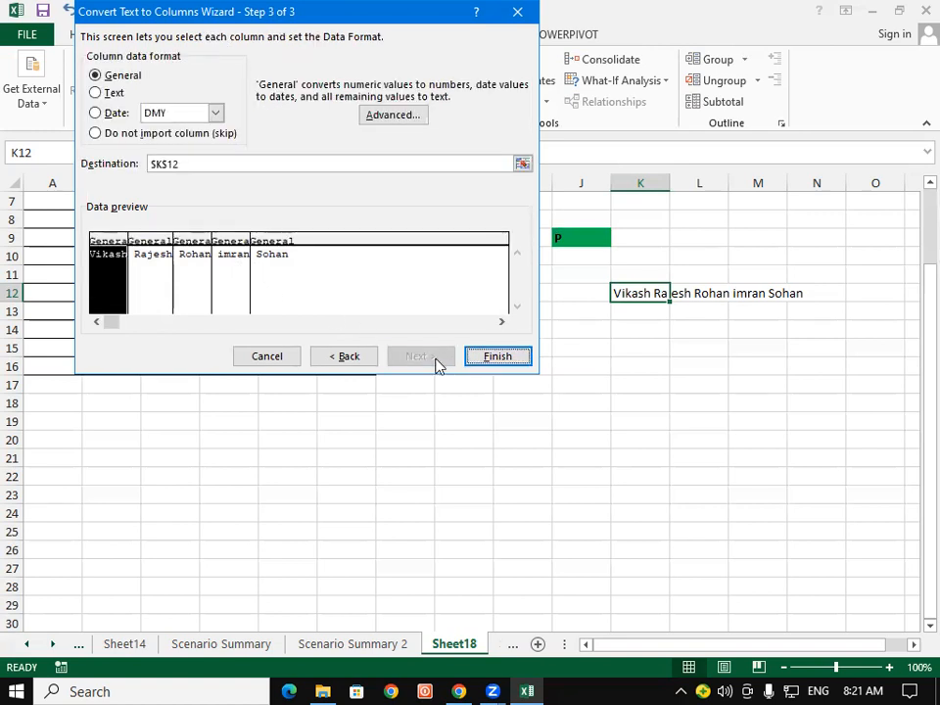
pyautogui.click(482, 358)
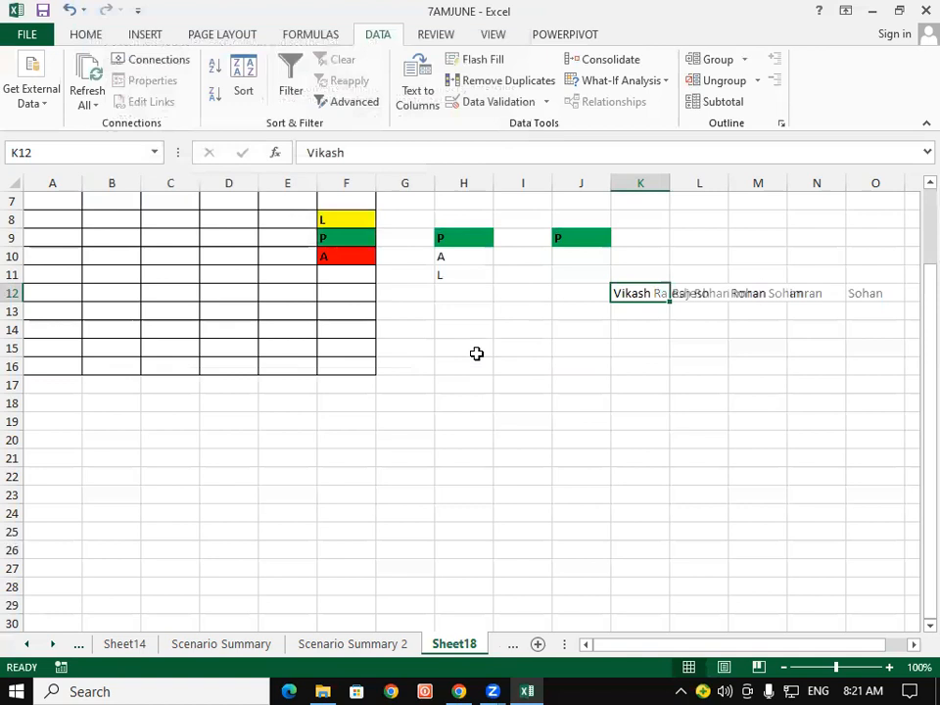
pyautogui.click(706, 435)
# Inspect the split names in columns K to O, then undo the split to rejoin them in K12.
pyautogui.moveTo(657, 300); pyautogui.dragTo(657, 409)
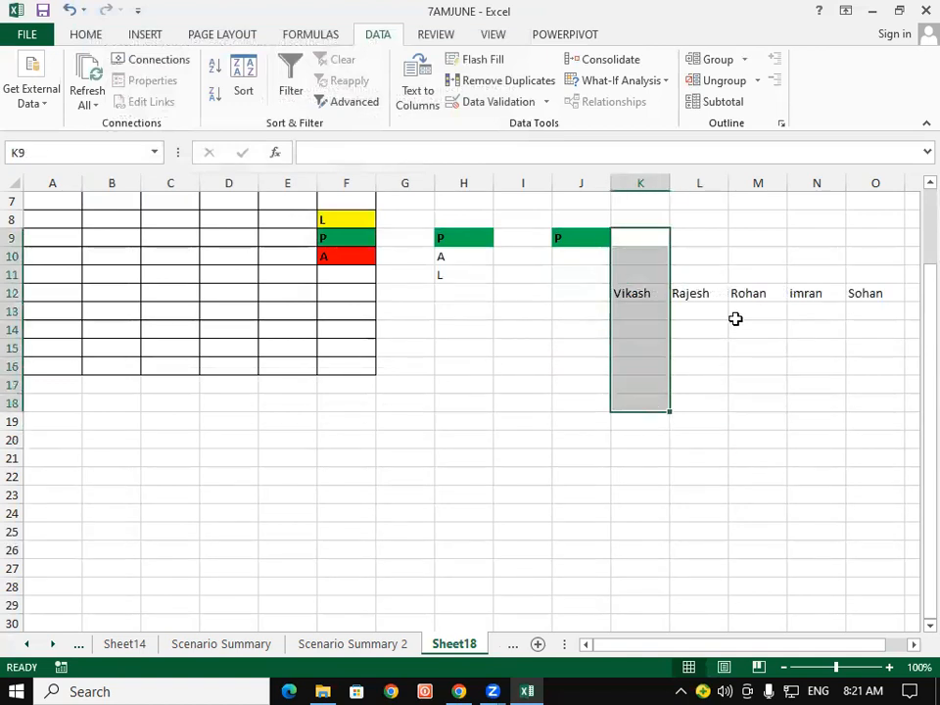
pyautogui.moveTo(699, 257); pyautogui.dragTo(704, 414)
pyautogui.moveTo(750, 256); pyautogui.dragTo(755, 383)
pyautogui.moveTo(813, 238); pyautogui.dragTo(822, 347)
pyautogui.moveTo(874, 257); pyautogui.dragTo(877, 361)
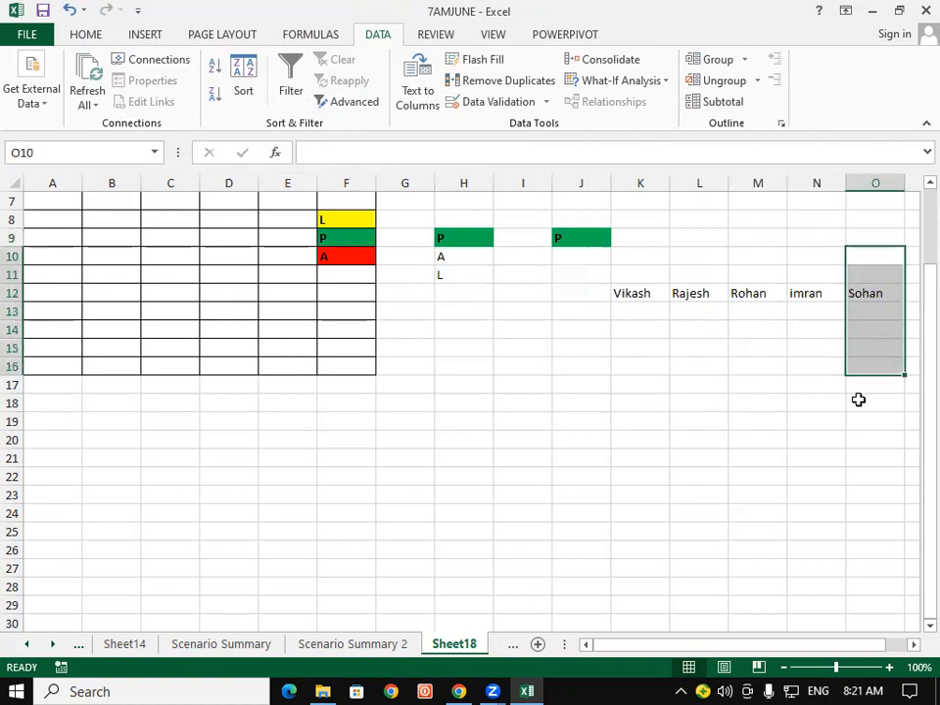
pyautogui.click(715, 292)
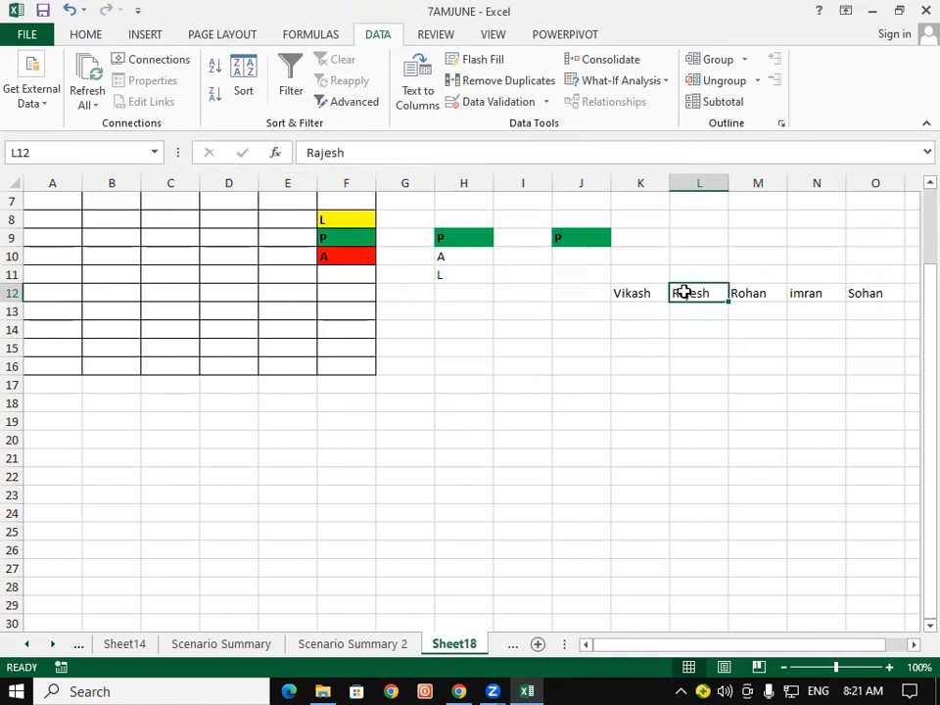
pyautogui.click(642, 295)
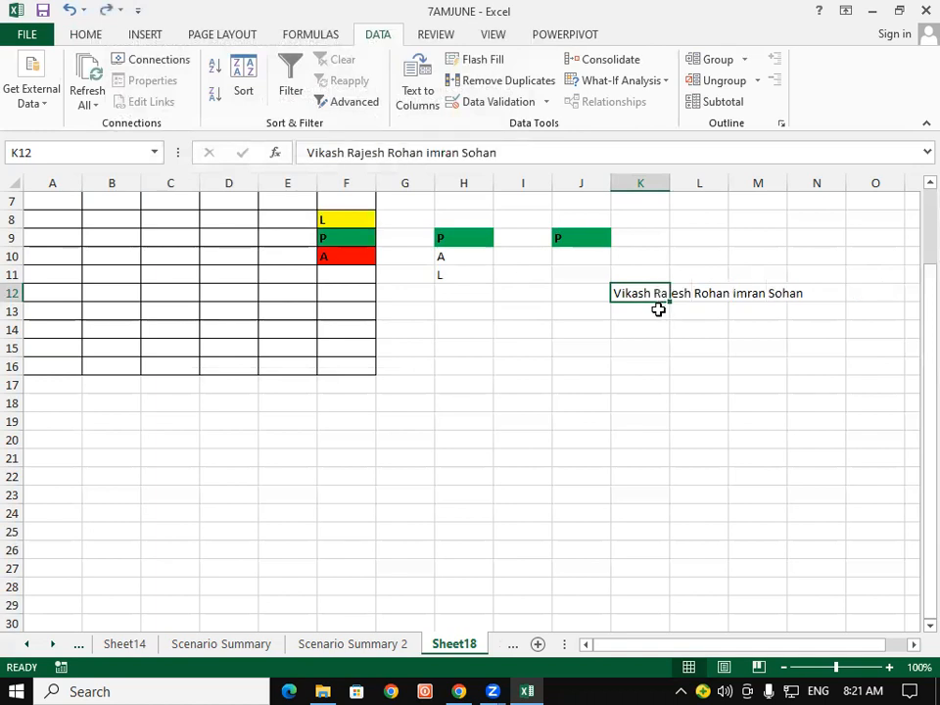
pyautogui.click(658, 309)
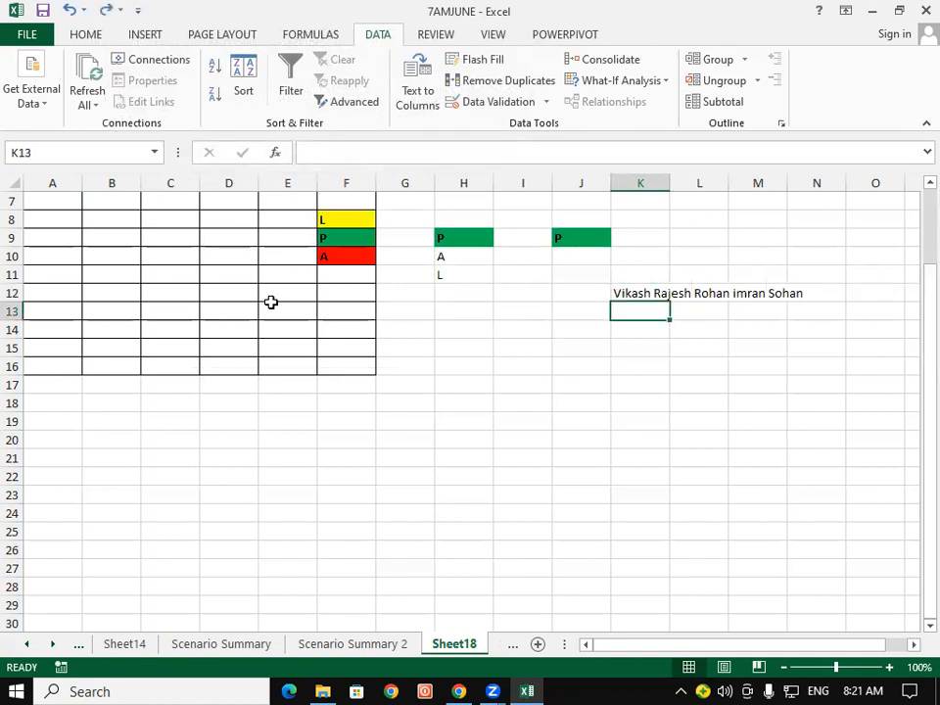
# Confirm K12 holds the joined names and relaunch the Text to Columns wizard on it.
pyautogui.click(631, 293)
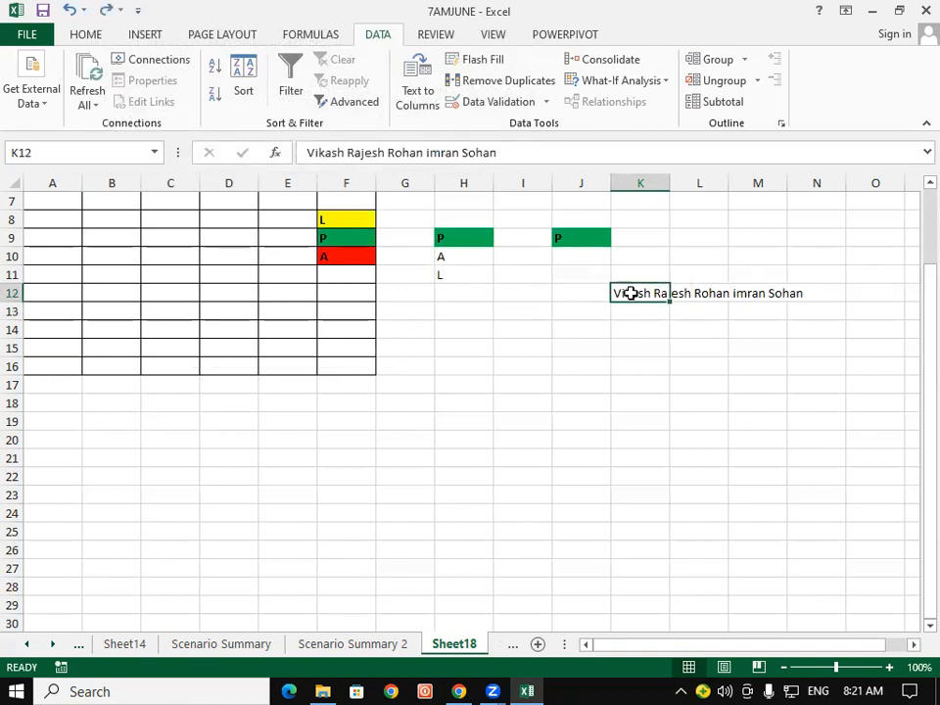
pyautogui.click(697, 292)
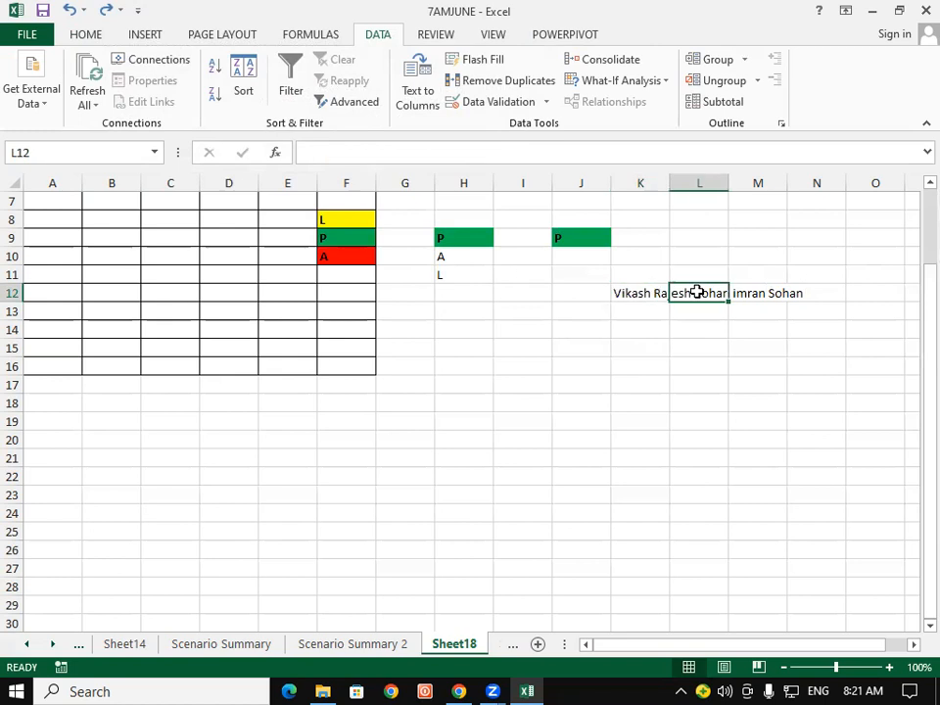
pyautogui.click(642, 293)
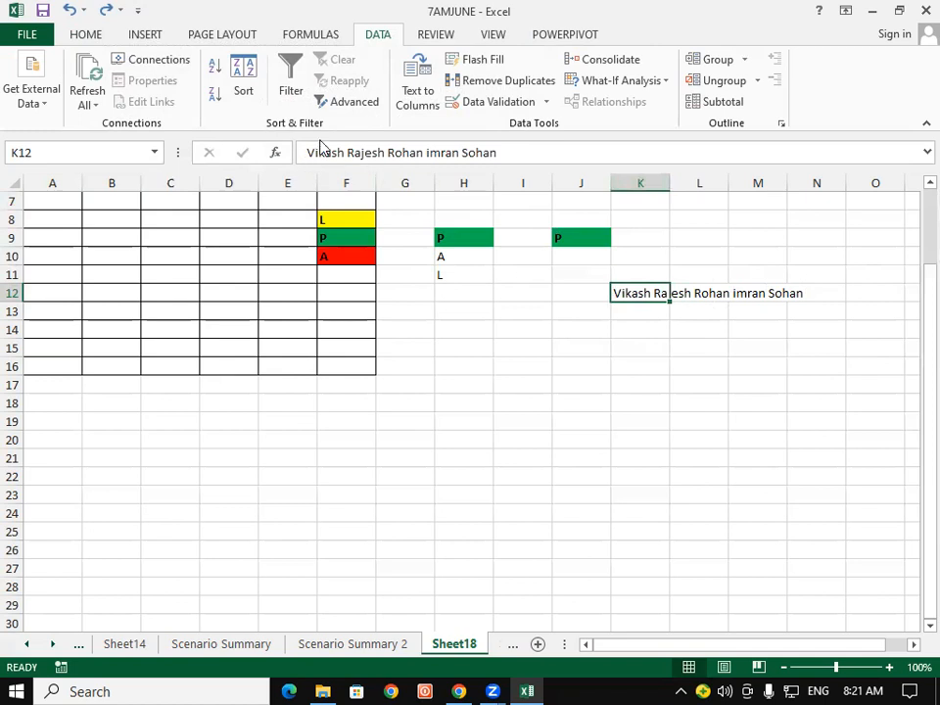
pyautogui.moveTo(309, 153); pyautogui.dragTo(495, 155)
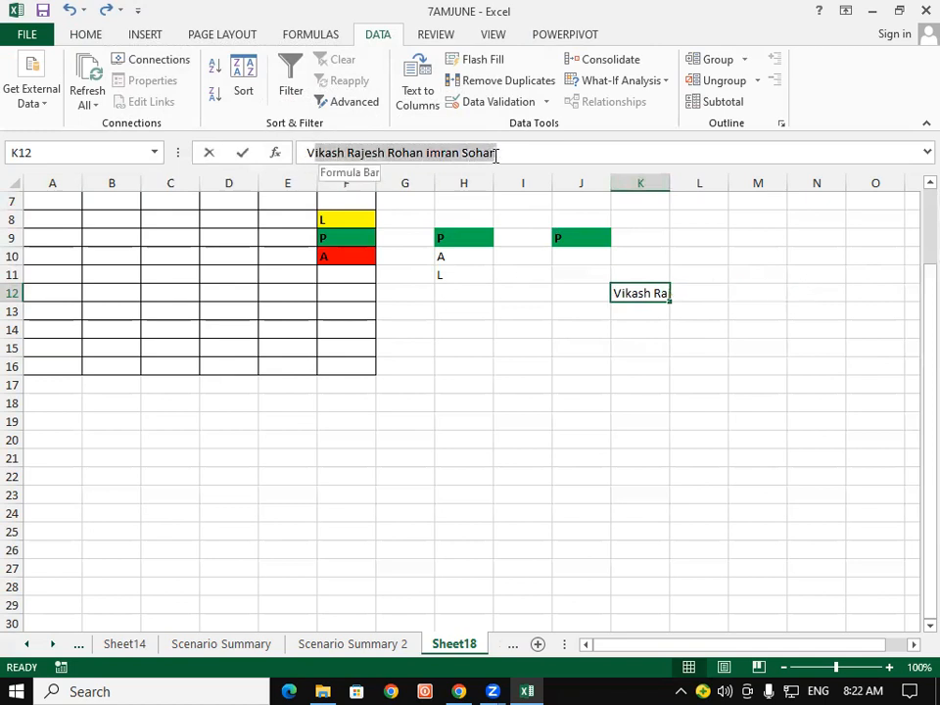
pyautogui.click(522, 365)
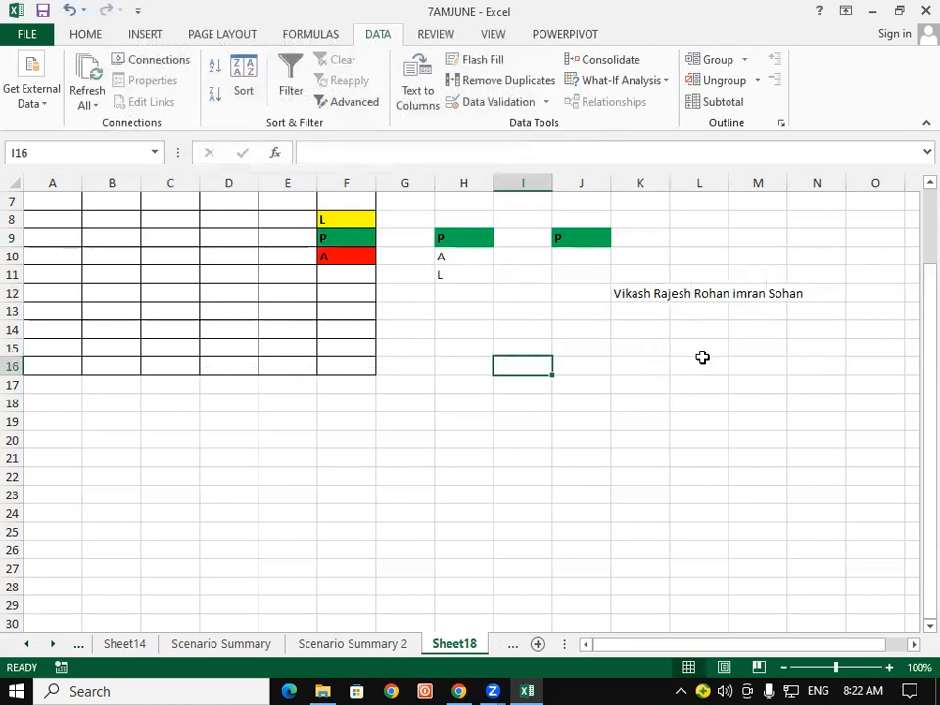
pyautogui.click(691, 295)
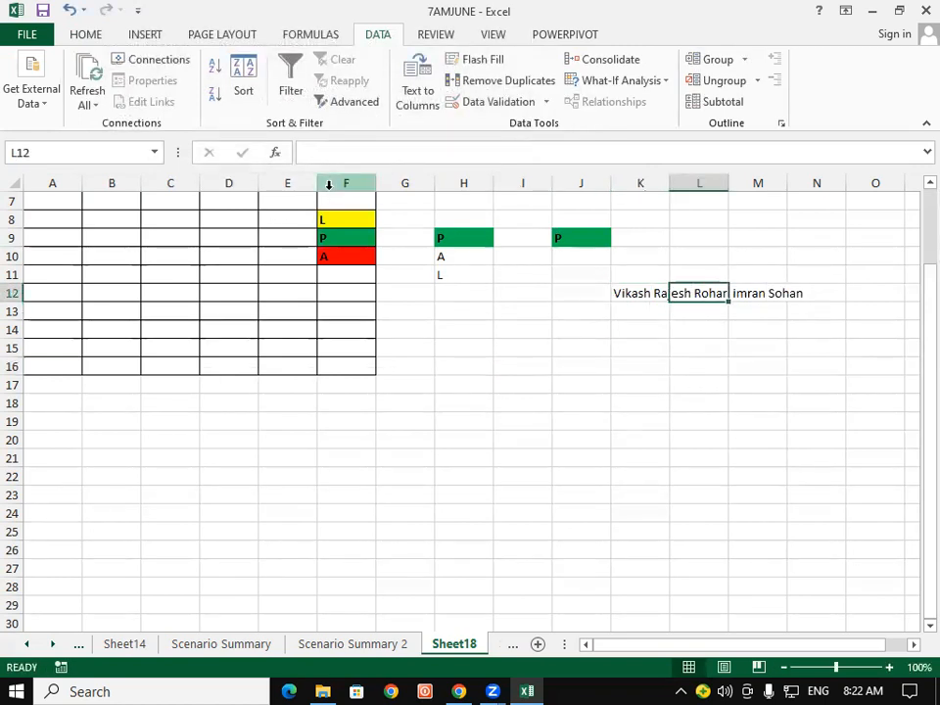
pyautogui.click(650, 293)
pyautogui.click(418, 93)
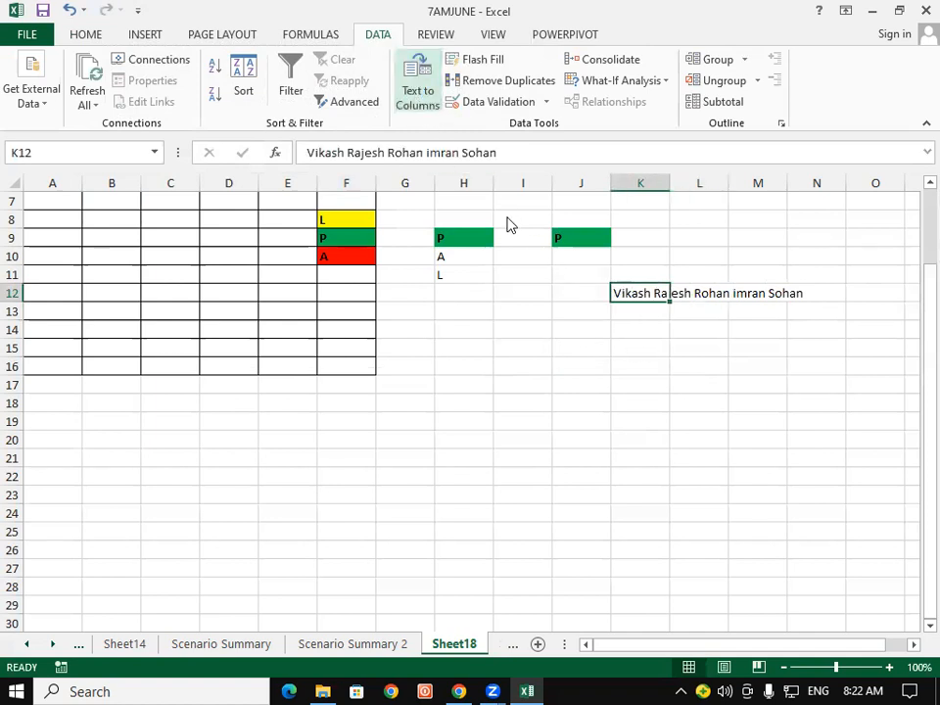
# Finish the split of K12 into K12:O12 and check each name cell.
pyautogui.click(419, 356)
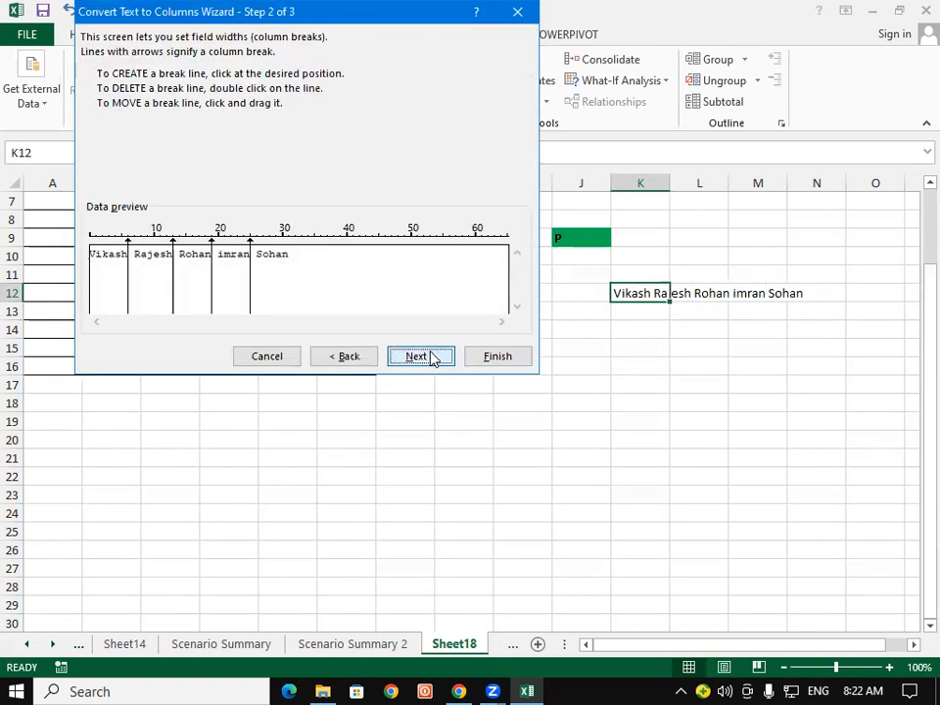
pyautogui.click(511, 356)
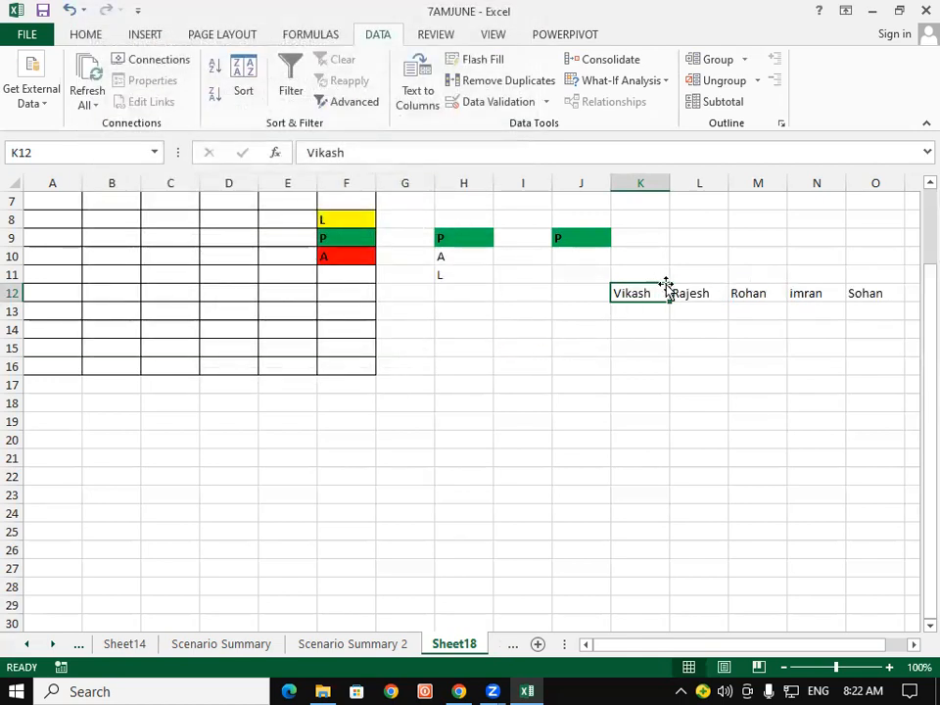
pyautogui.press('Right')
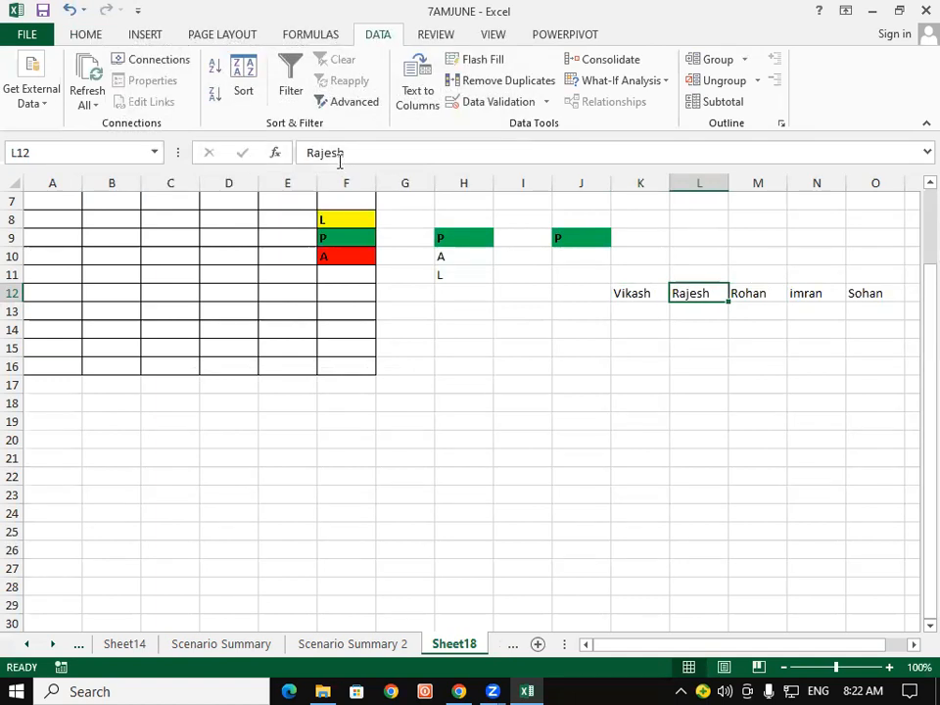
pyautogui.click(761, 300)
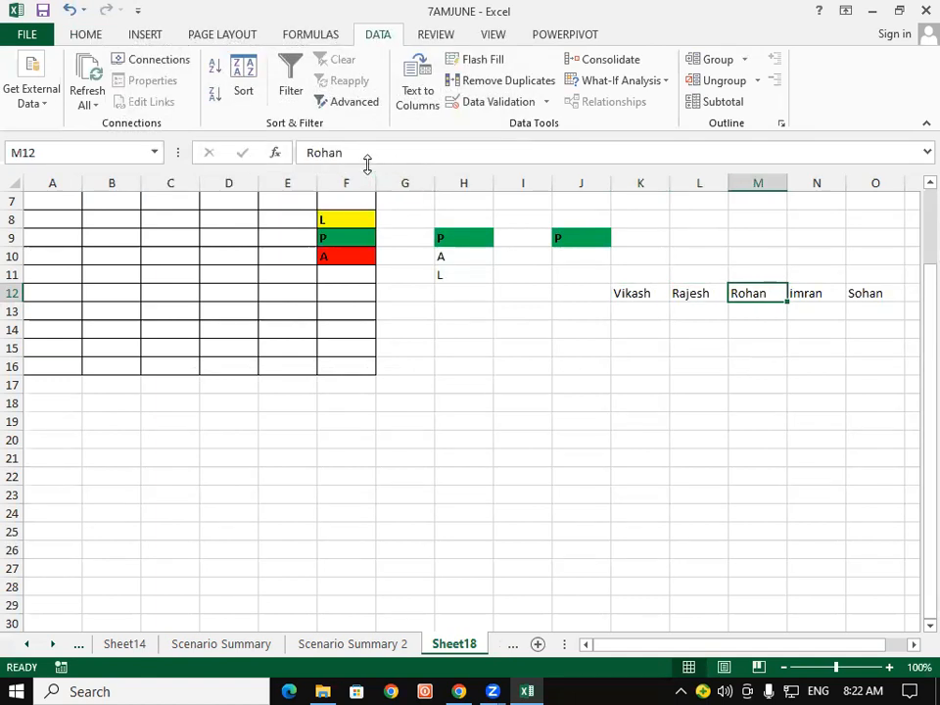
pyautogui.click(807, 297)
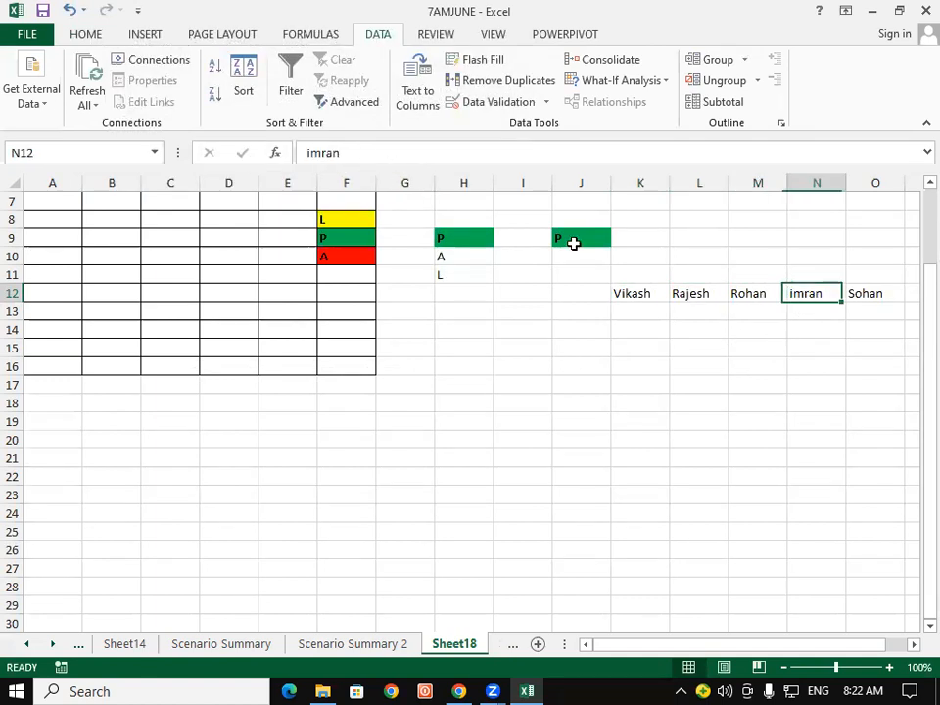
pyautogui.click(882, 293)
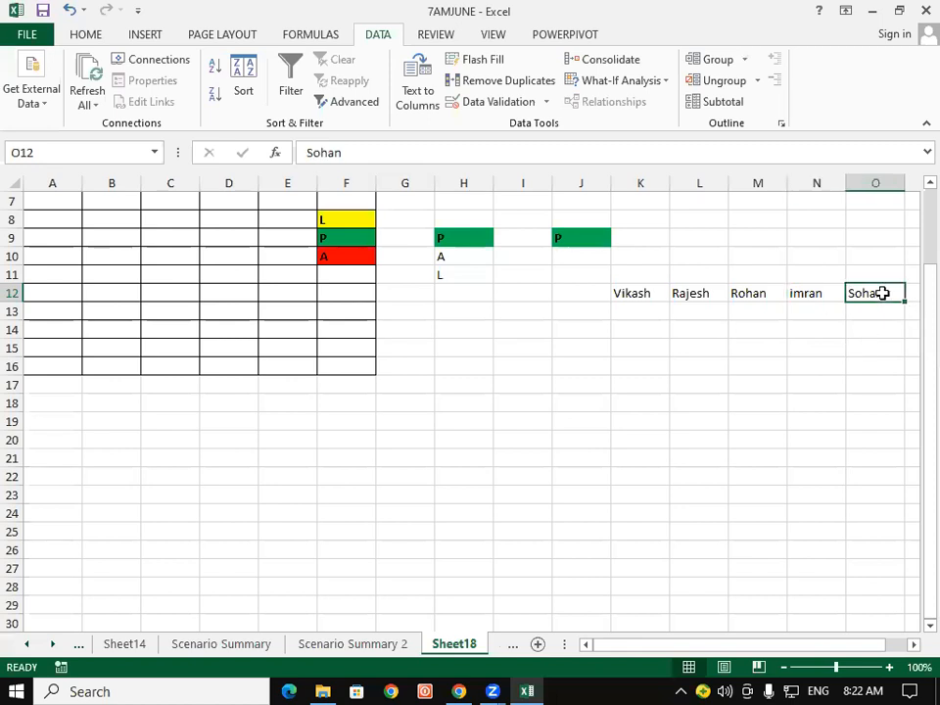
# Undo the split so K12 holds all five names on one line again.
pyautogui.moveTo(881, 293); pyautogui.dragTo(642, 289)
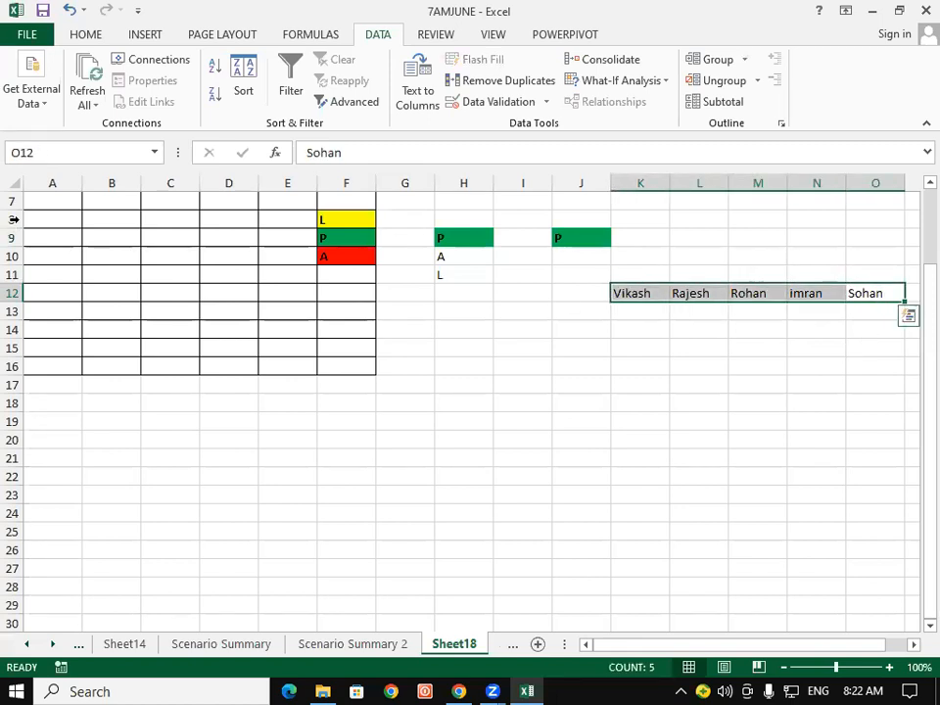
pyautogui.click(66, 9)
pyautogui.click(692, 327)
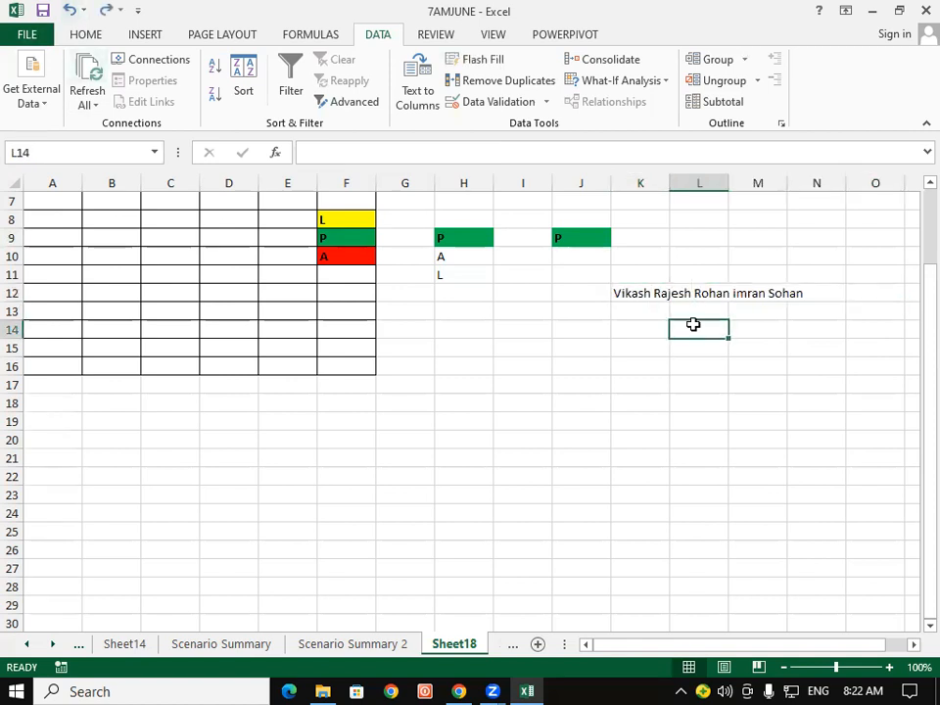
pyautogui.moveTo(690, 310); pyautogui.dragTo(696, 441)
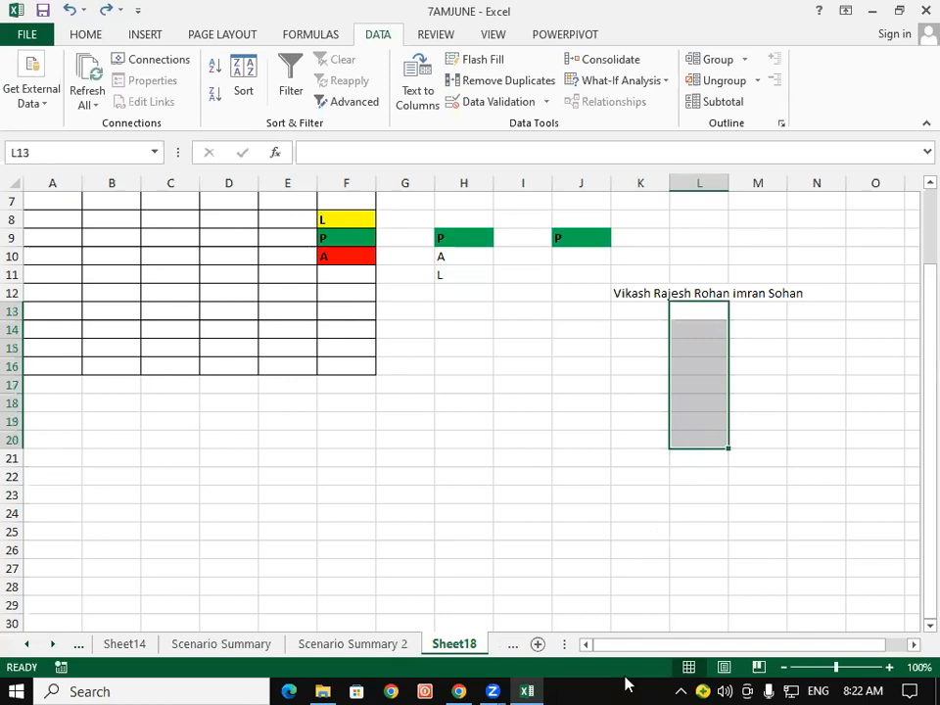
pyautogui.click(624, 677)
pyautogui.moveTo(629, 261)
pyautogui.mouseDown()
pyautogui.moveTo(639, 276)
pyautogui.moveTo(697, 283)
pyautogui.mouseUp()
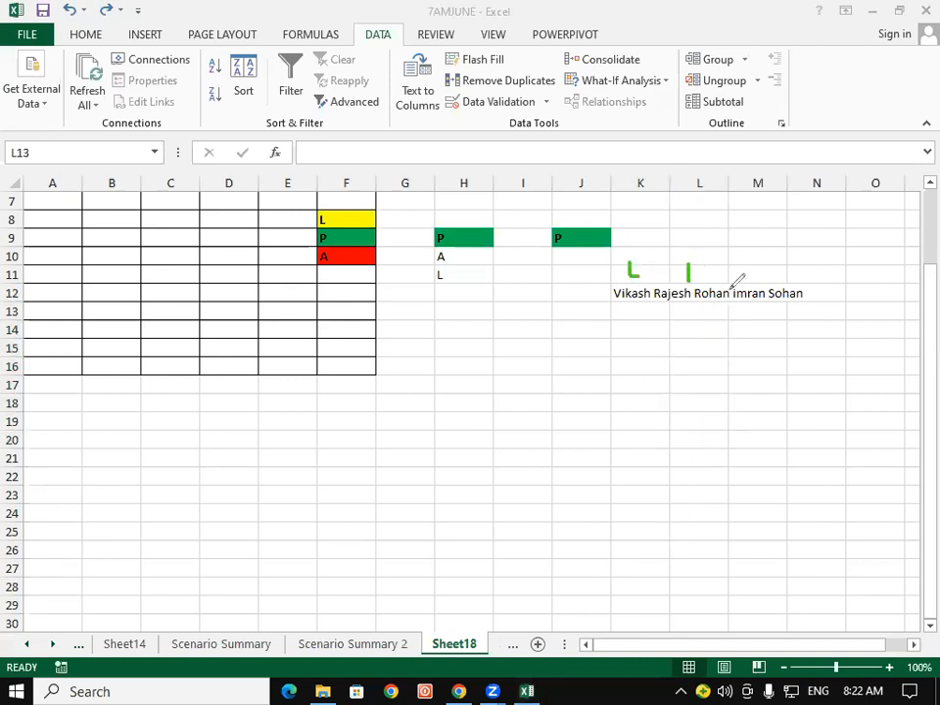
pyautogui.moveTo(753, 260); pyautogui.dragTo(755, 279)
pyautogui.moveTo(807, 254)
pyautogui.mouseDown()
pyautogui.moveTo(811, 277)
pyautogui.moveTo(863, 283)
pyautogui.mouseUp()
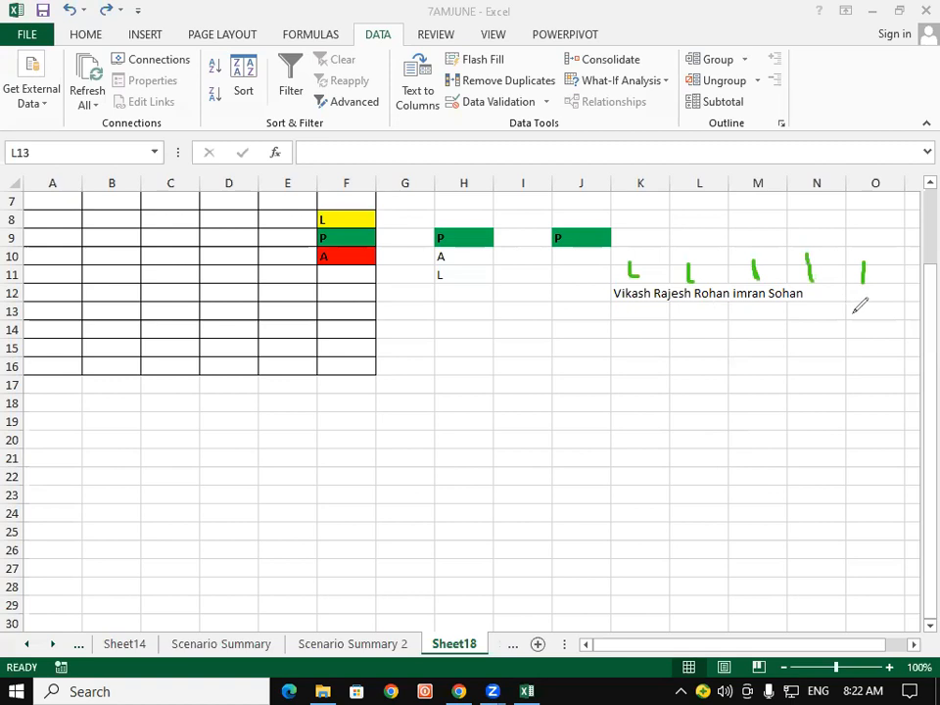
pyautogui.moveTo(633, 314)
pyautogui.mouseDown()
pyautogui.moveTo(645, 321)
pyautogui.moveTo(638, 311)
pyautogui.moveTo(651, 367)
pyautogui.mouseUp()
pyautogui.click(624, 293)
pyautogui.moveTo(647, 307); pyautogui.dragTo(653, 370)
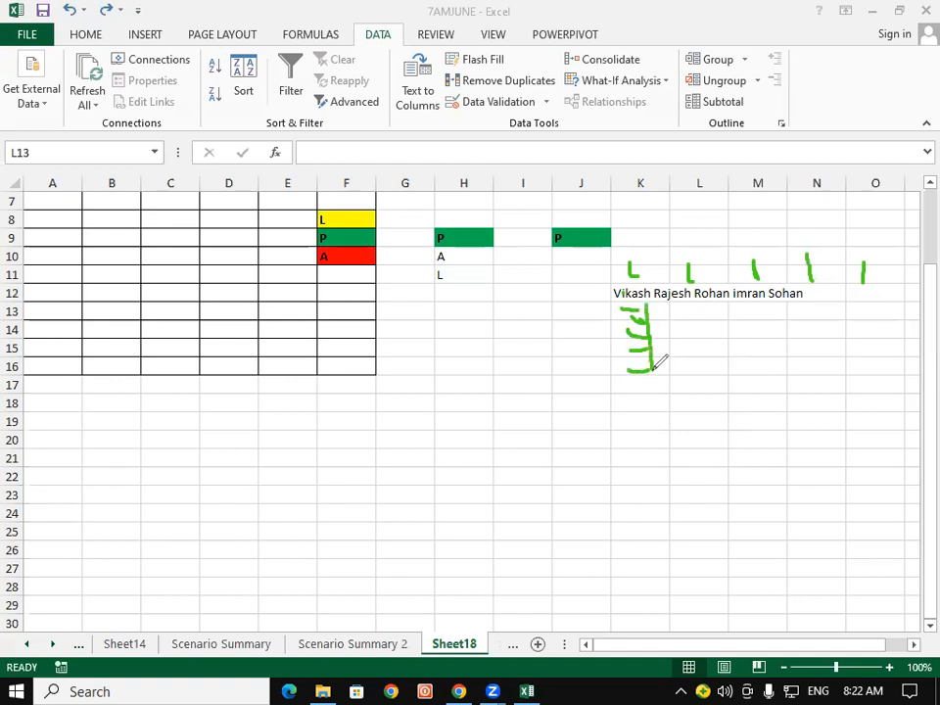
pyautogui.click(685, 153)
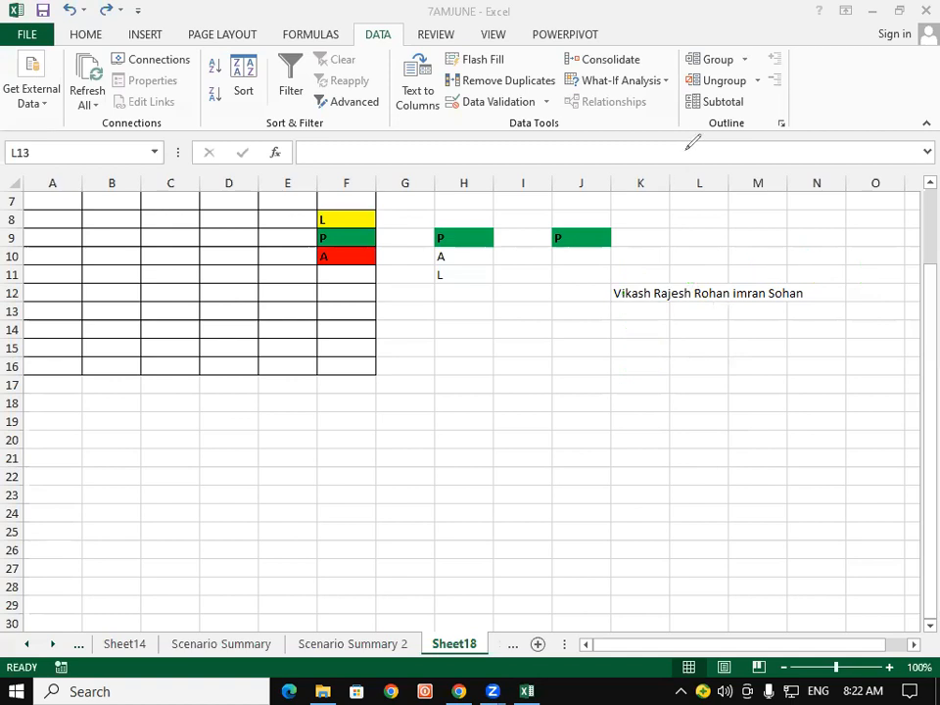
pyautogui.click(634, 291)
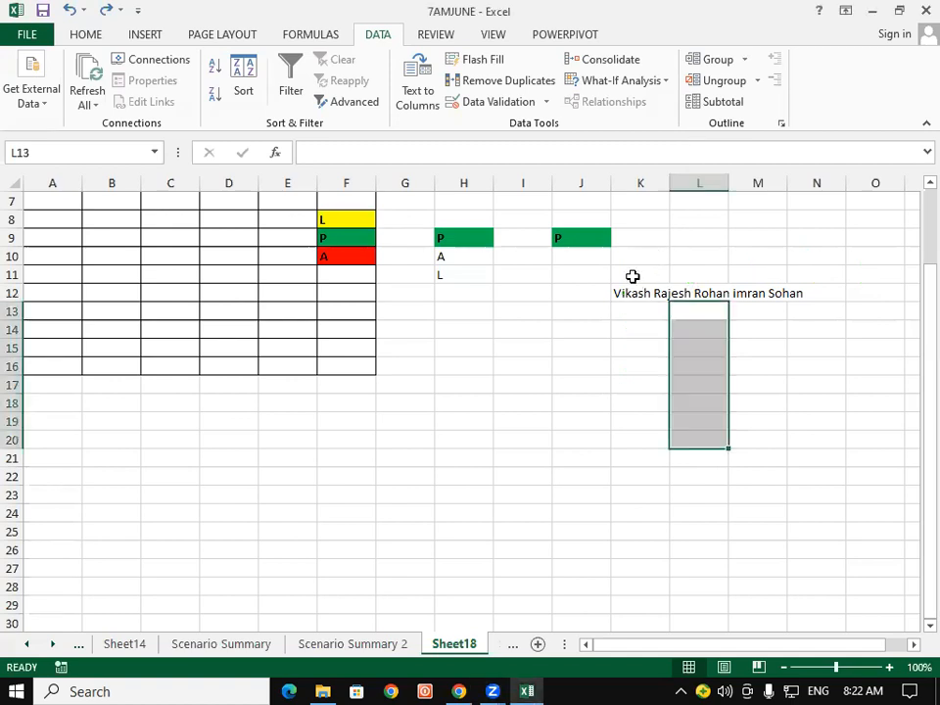
pyautogui.click(635, 291)
pyautogui.click(93, 35)
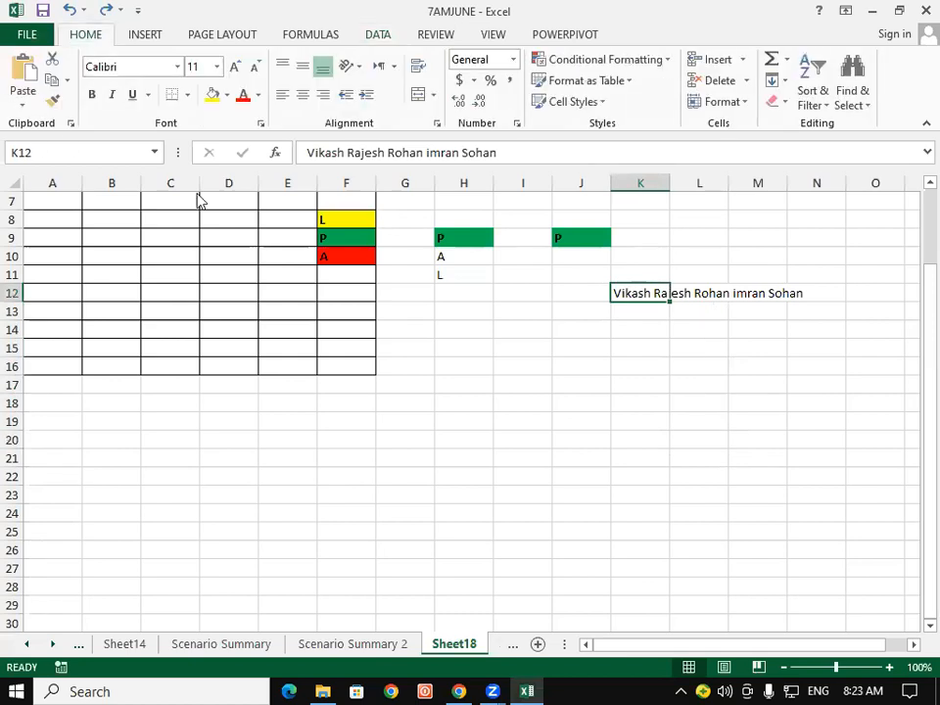
pyautogui.click(771, 81)
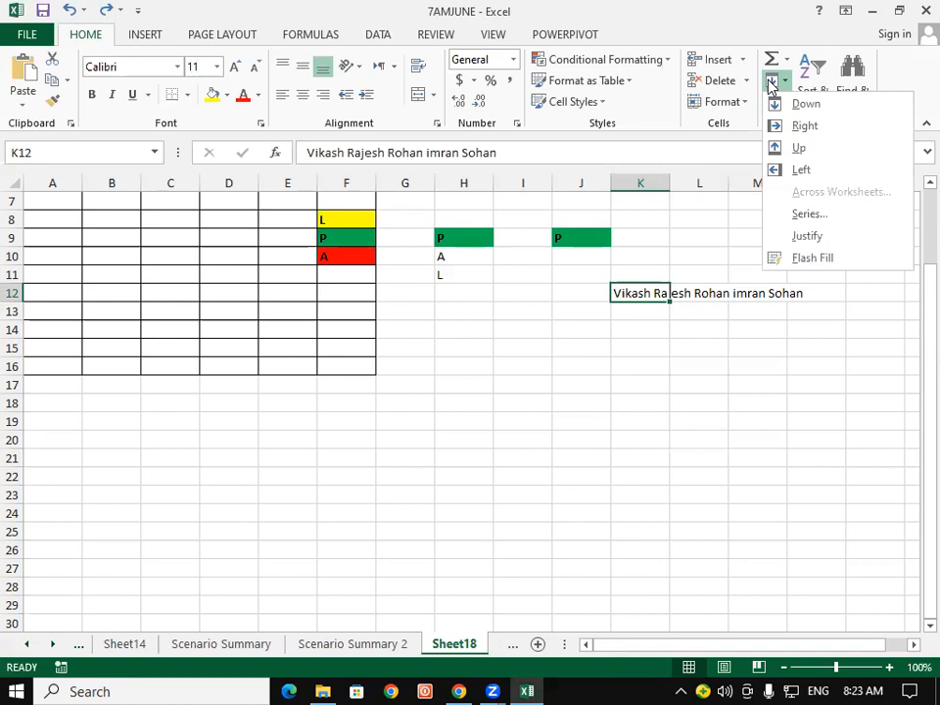
pyautogui.click(835, 242)
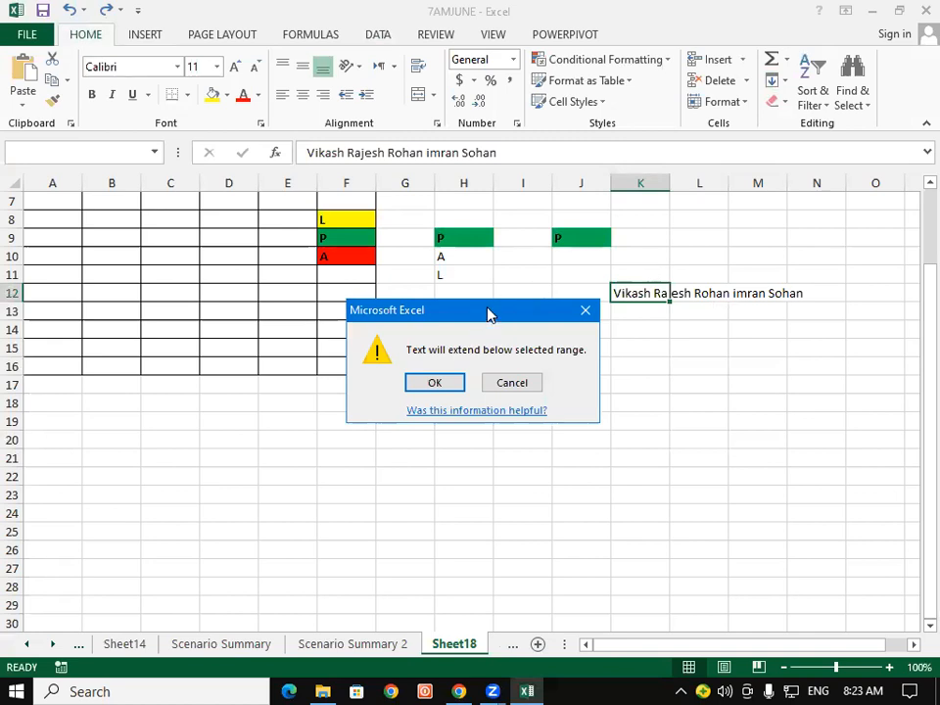
pyautogui.moveTo(490, 314); pyautogui.dragTo(515, 162)
pyautogui.click(474, 228)
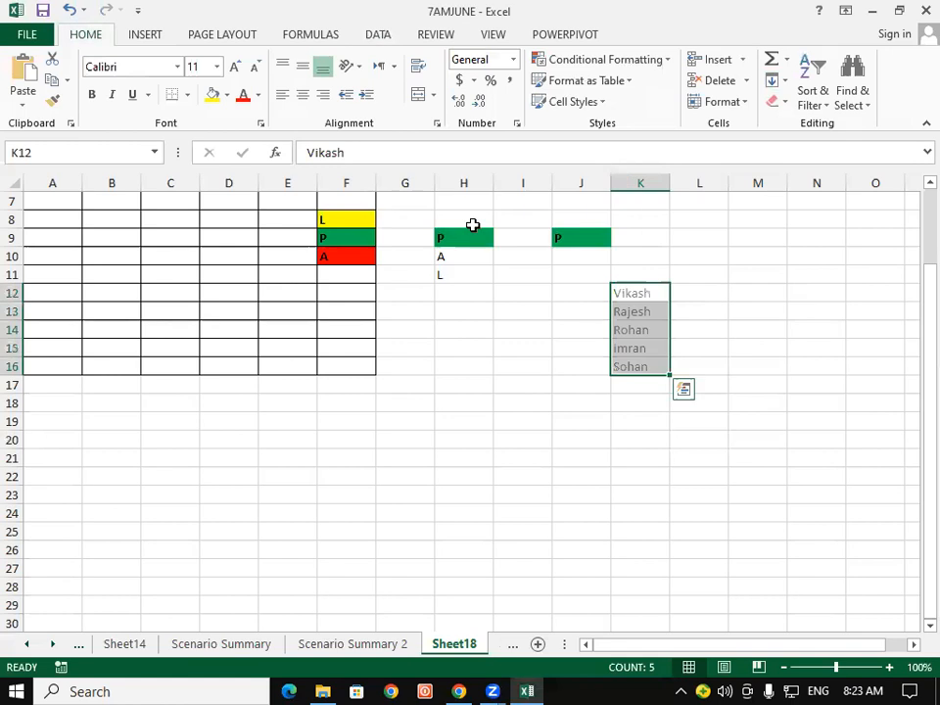
pyautogui.click(664, 442)
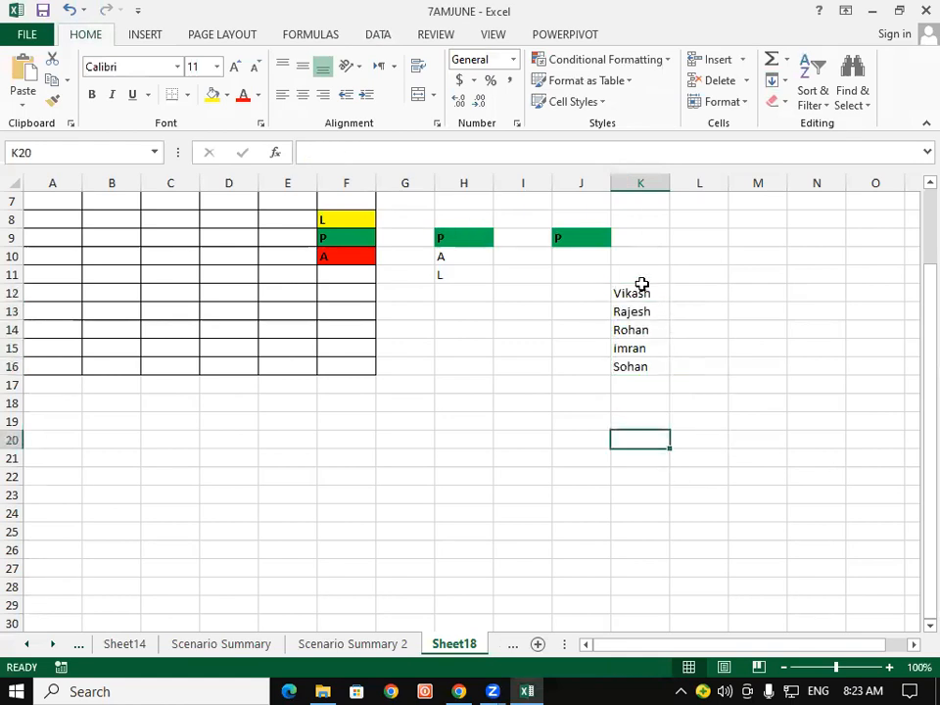
pyautogui.click(641, 282)
pyautogui.click(644, 296)
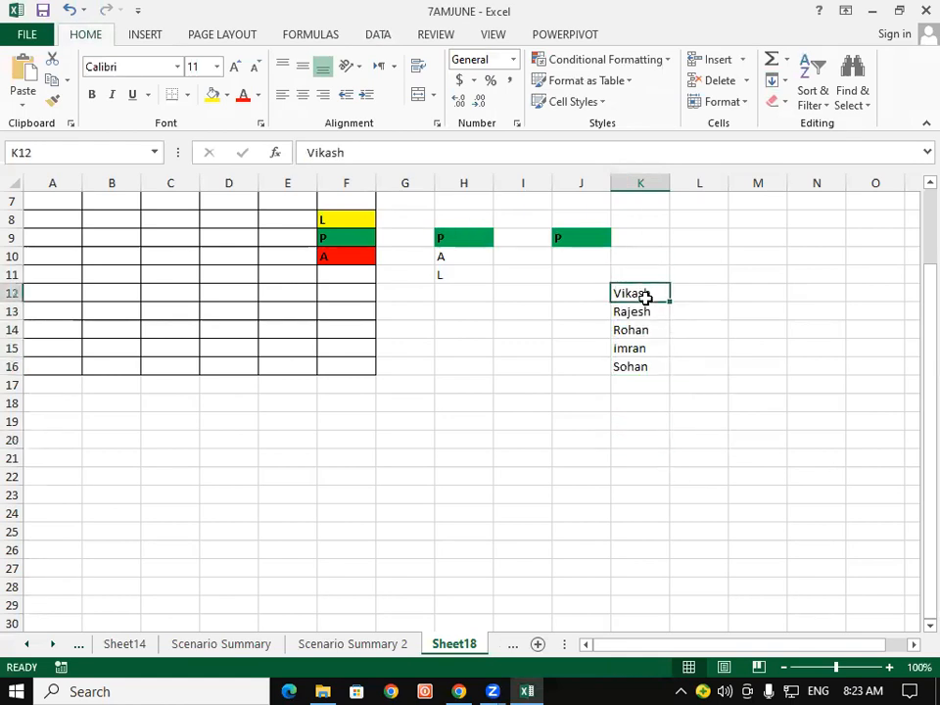
pyautogui.click(651, 312)
pyautogui.click(648, 332)
pyautogui.click(647, 347)
pyautogui.click(636, 366)
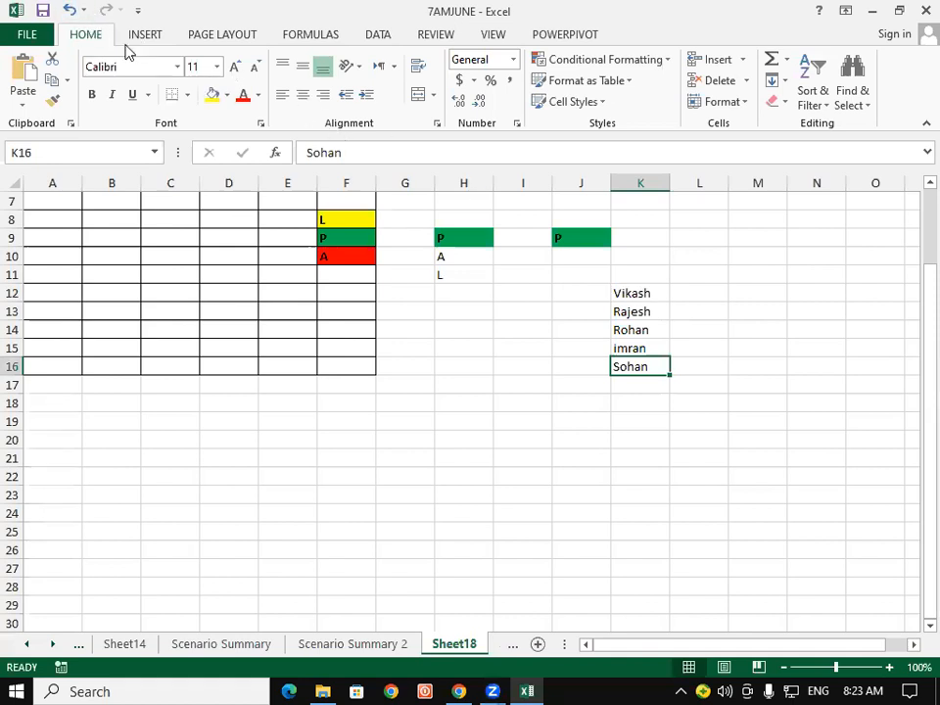
pyautogui.click(69, 11)
# Stack K12's names down K12:K16 with Fill > Justify, accepting the overflow warning.
pyautogui.click(646, 367)
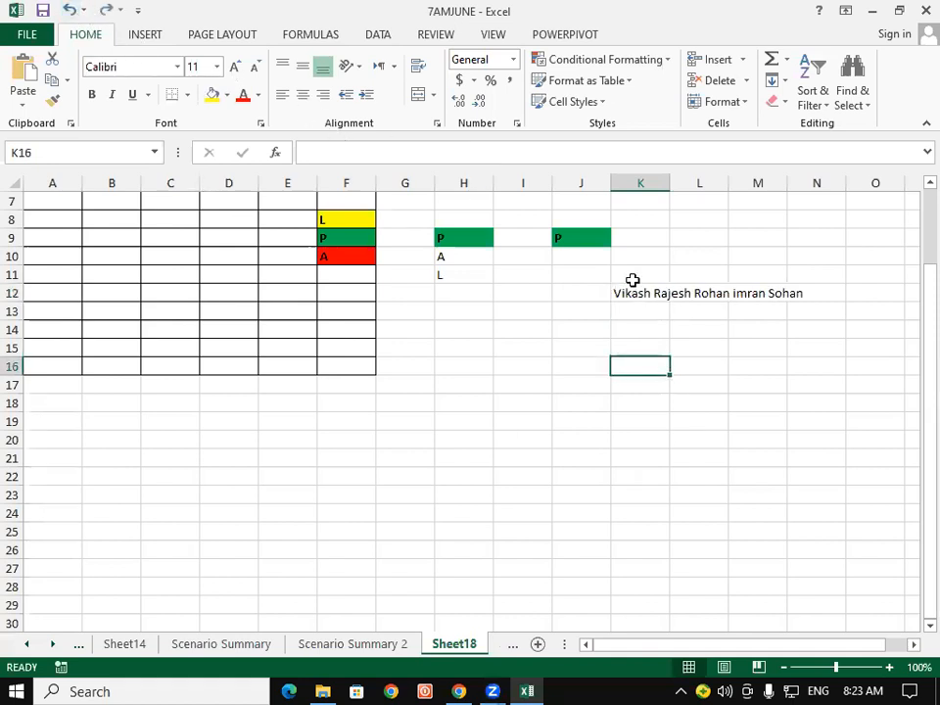
pyautogui.click(630, 294)
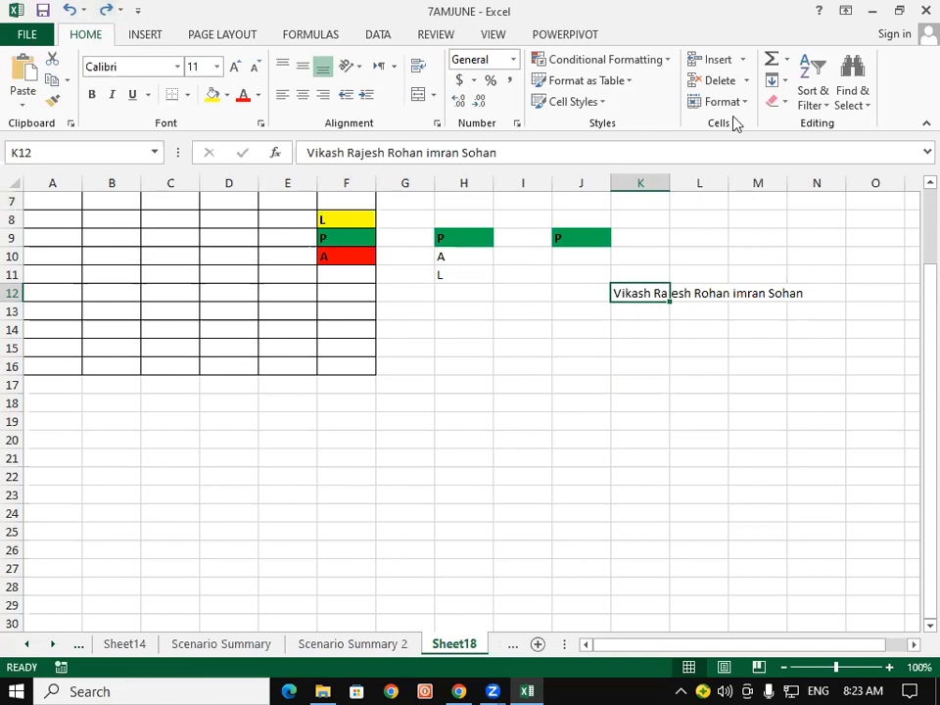
pyautogui.click(776, 81)
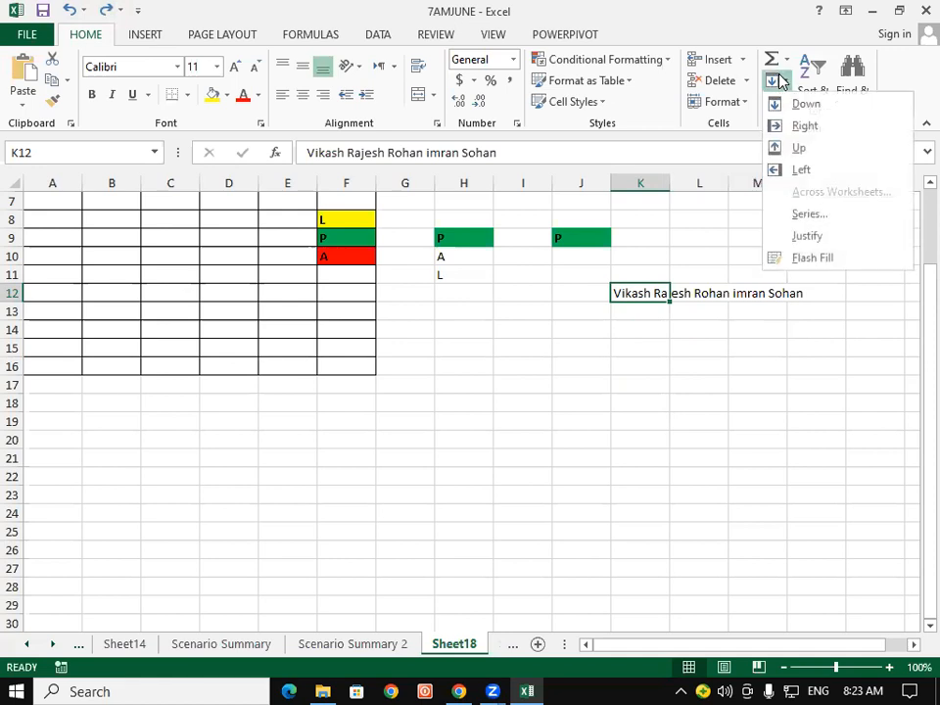
pyautogui.click(805, 237)
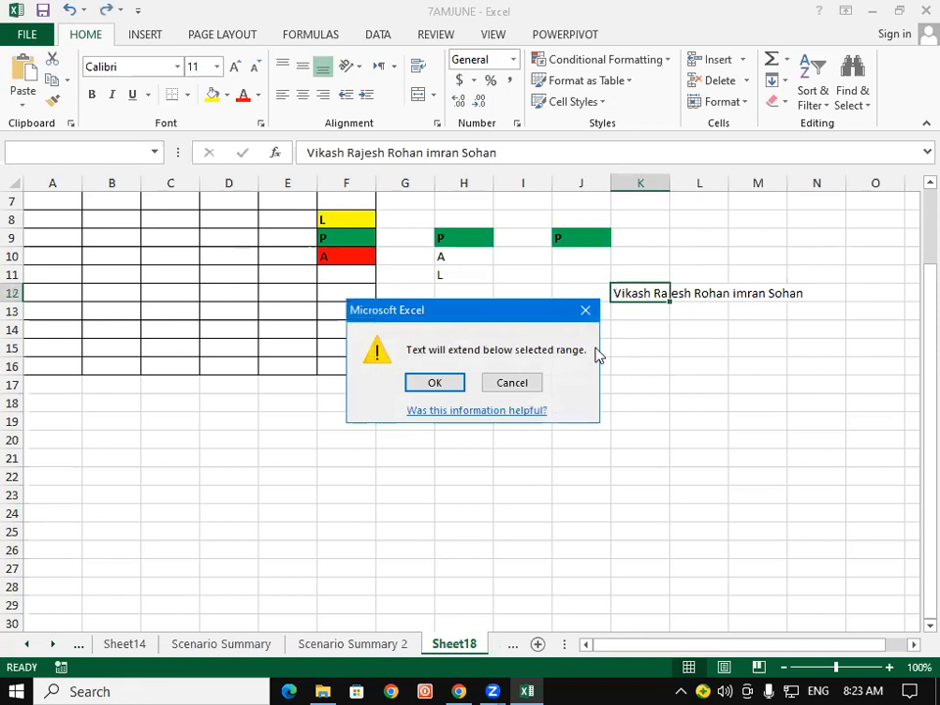
pyautogui.click(434, 383)
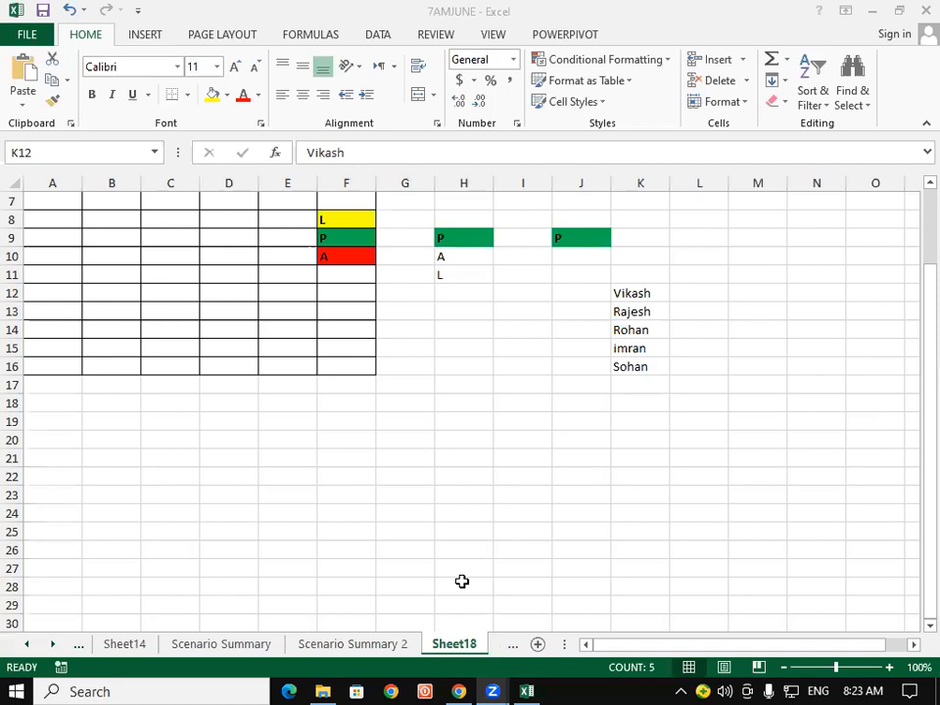
pyautogui.click(638, 294)
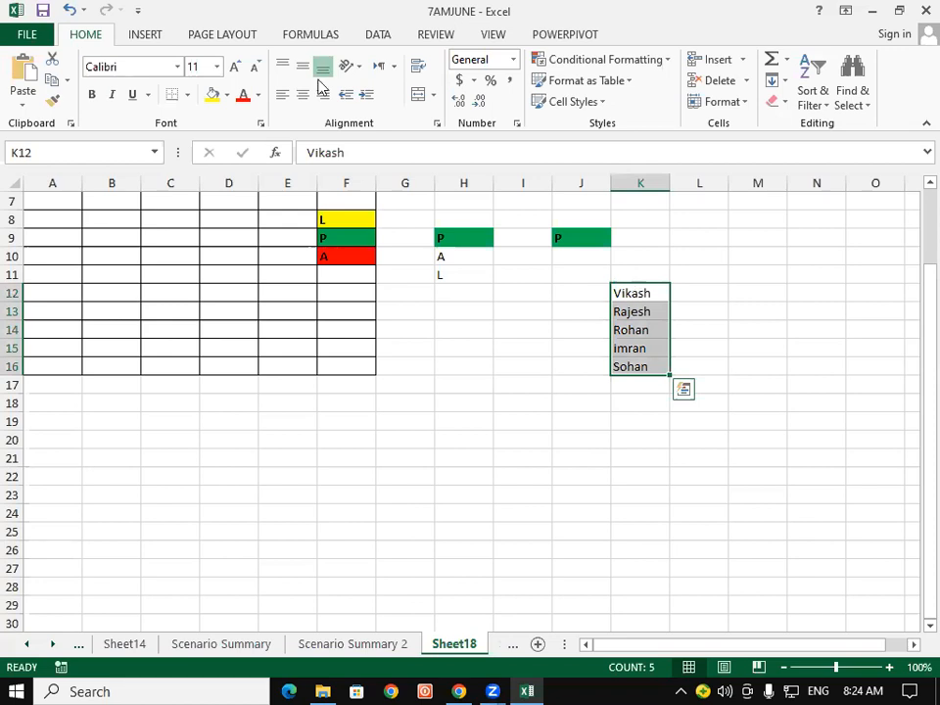
pyautogui.click(638, 293)
pyautogui.click(376, 37)
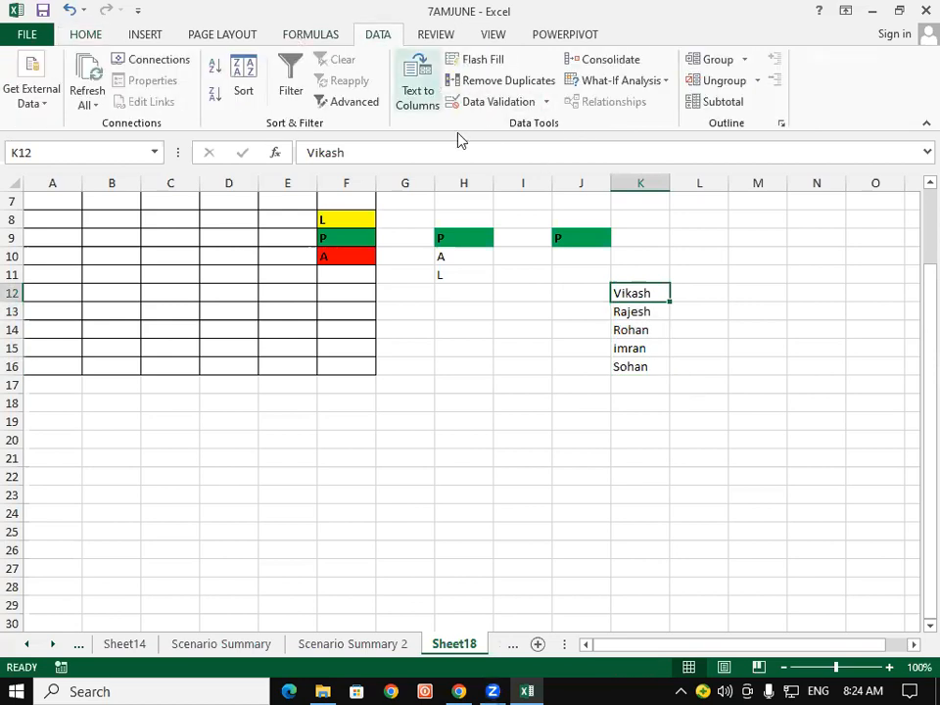
pyautogui.click(622, 329)
pyautogui.click(85, 34)
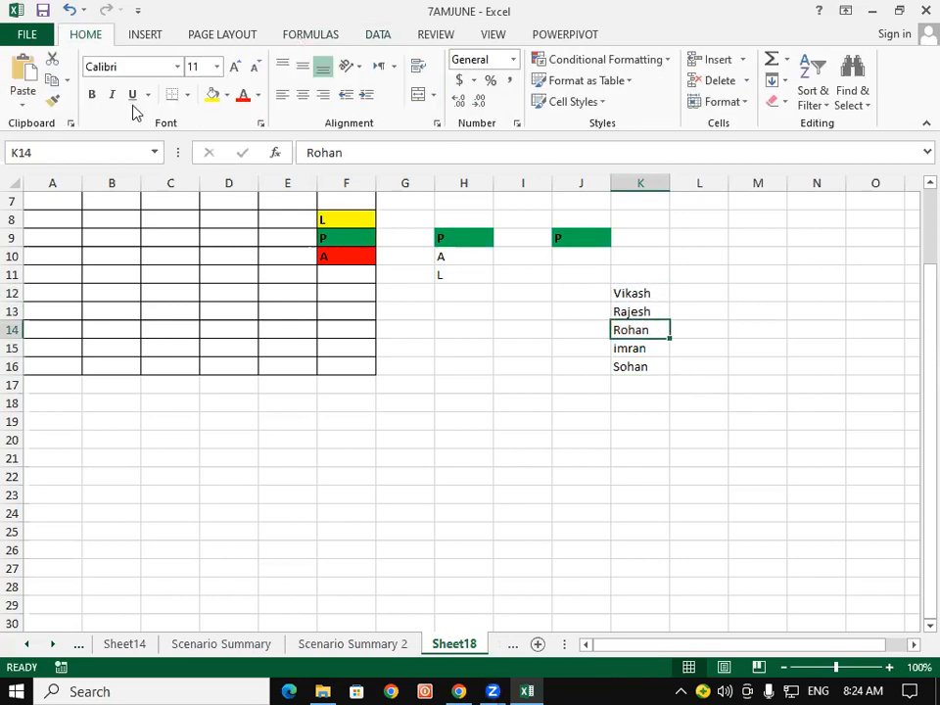
pyautogui.click(780, 80)
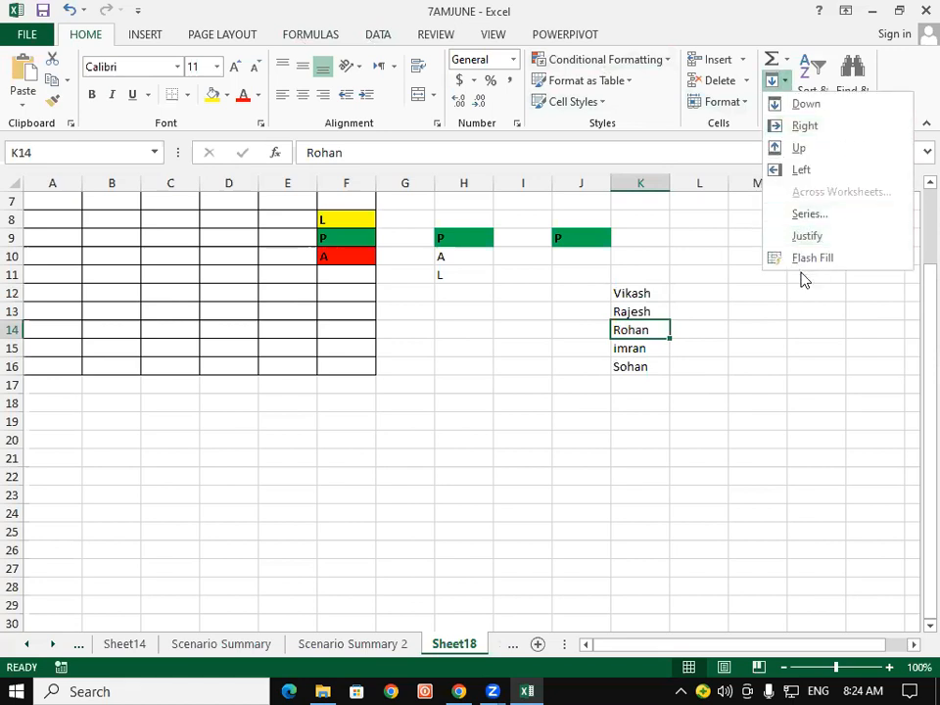
pyautogui.click(490, 254)
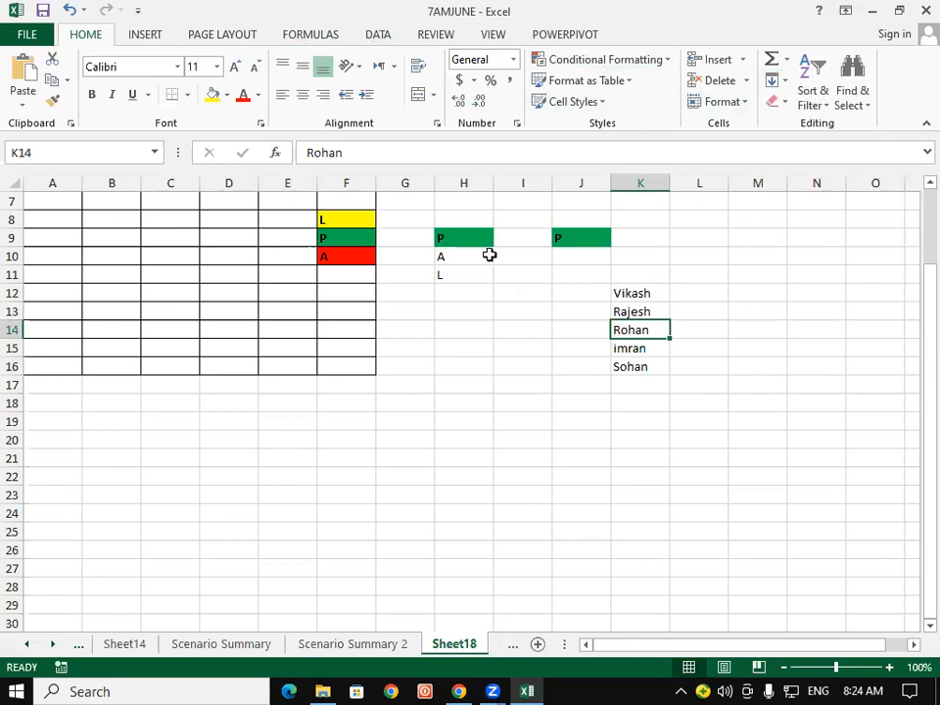
pyautogui.click(379, 36)
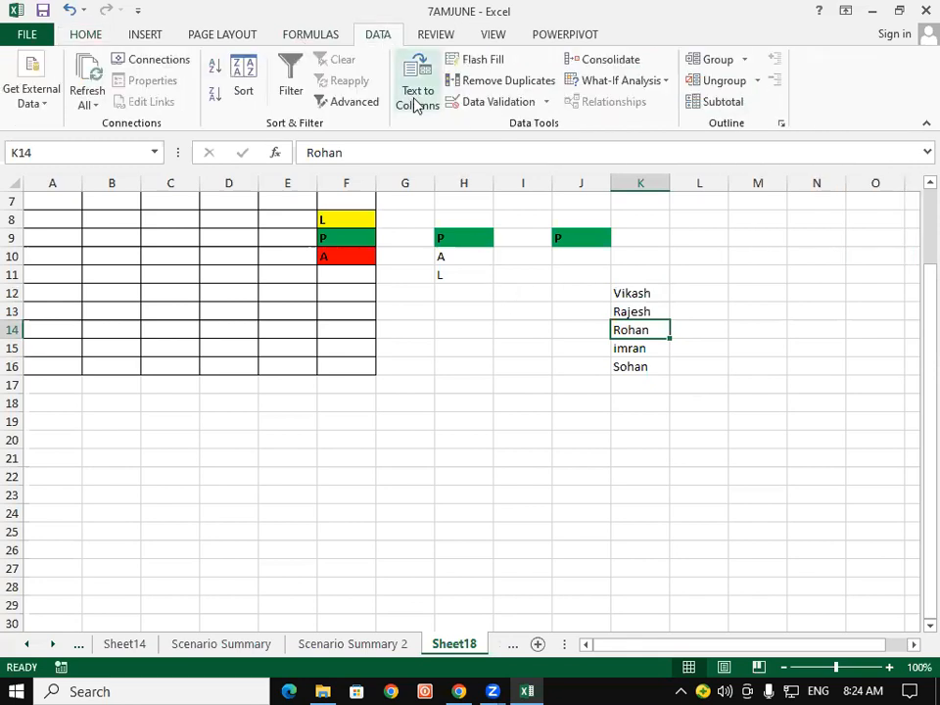
pyautogui.click(731, 280)
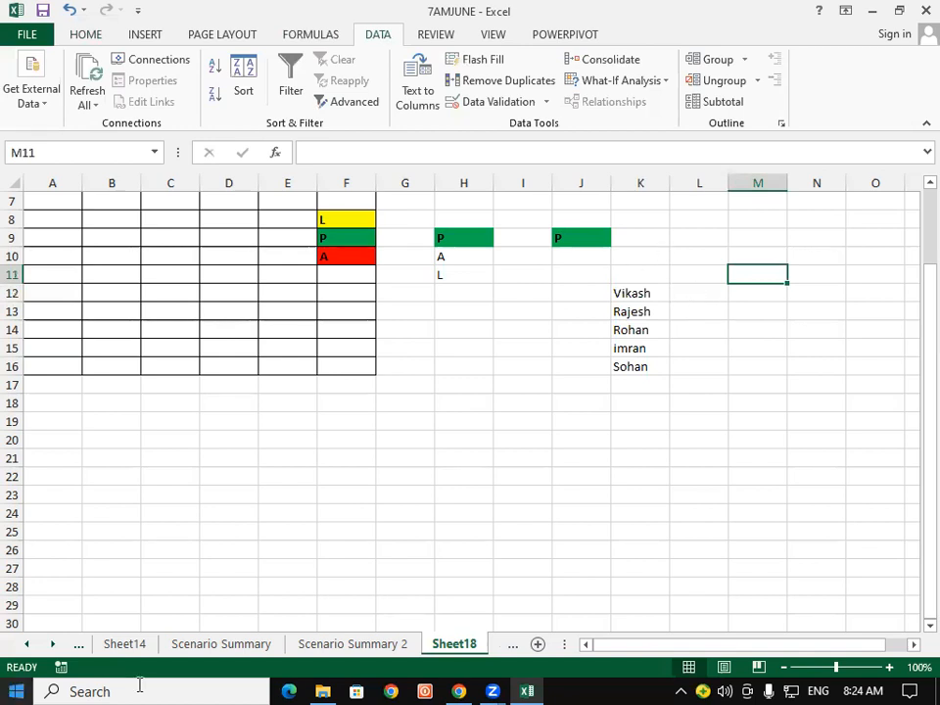
# Browse the sheet list without switching sheets, then close the 7AMJUNE workbook.
pyautogui.rightClick(27, 642)
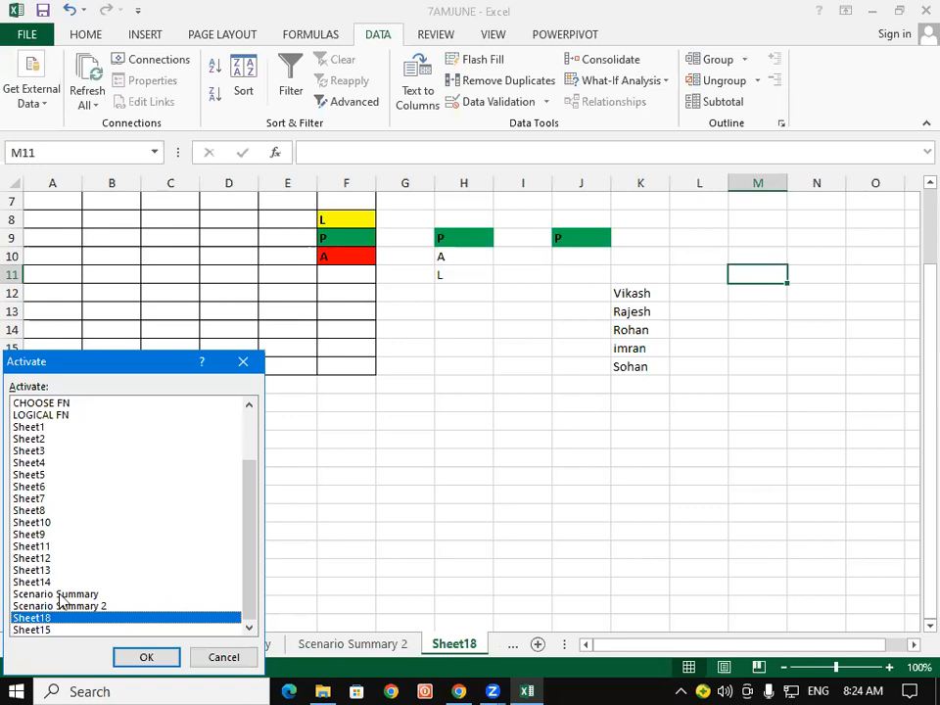
pyautogui.scroll(1, 36, 502)
pyautogui.scroll(1, 37, 502)
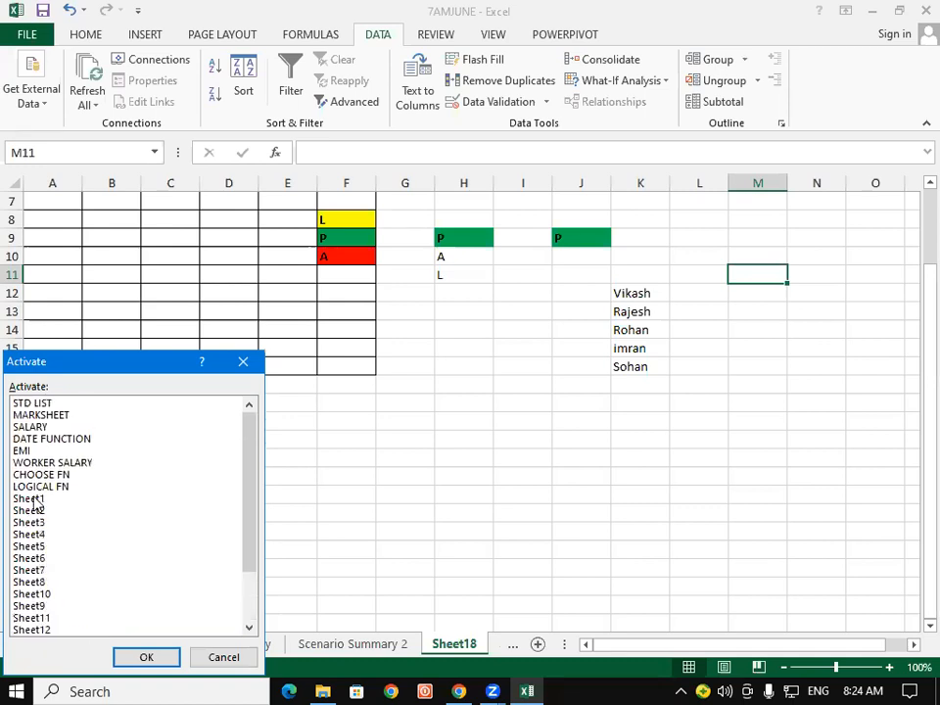
pyautogui.click(36, 501)
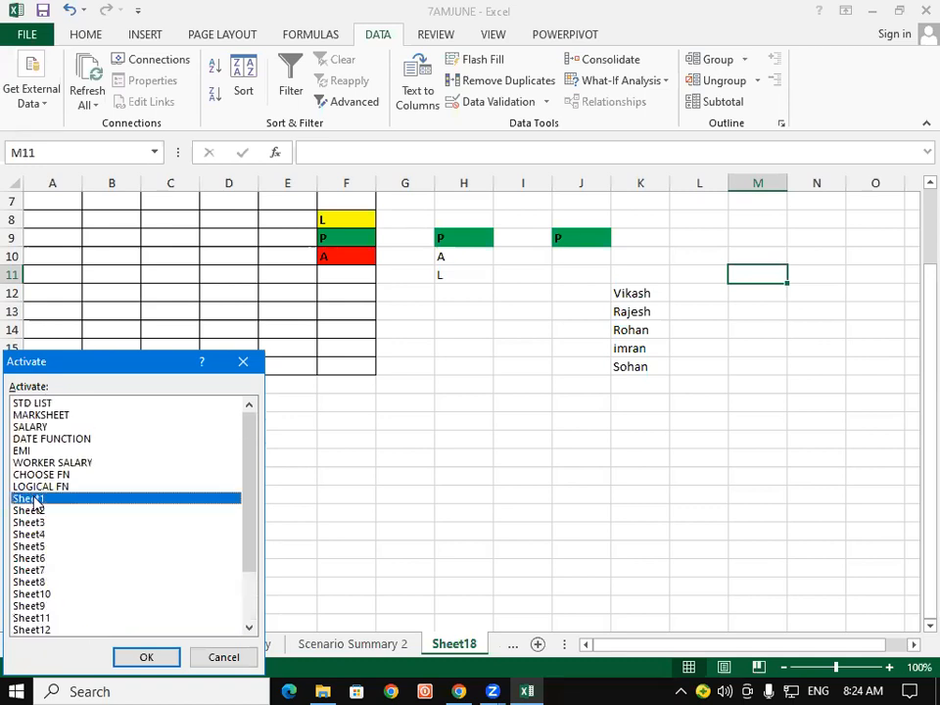
pyautogui.click(43, 486)
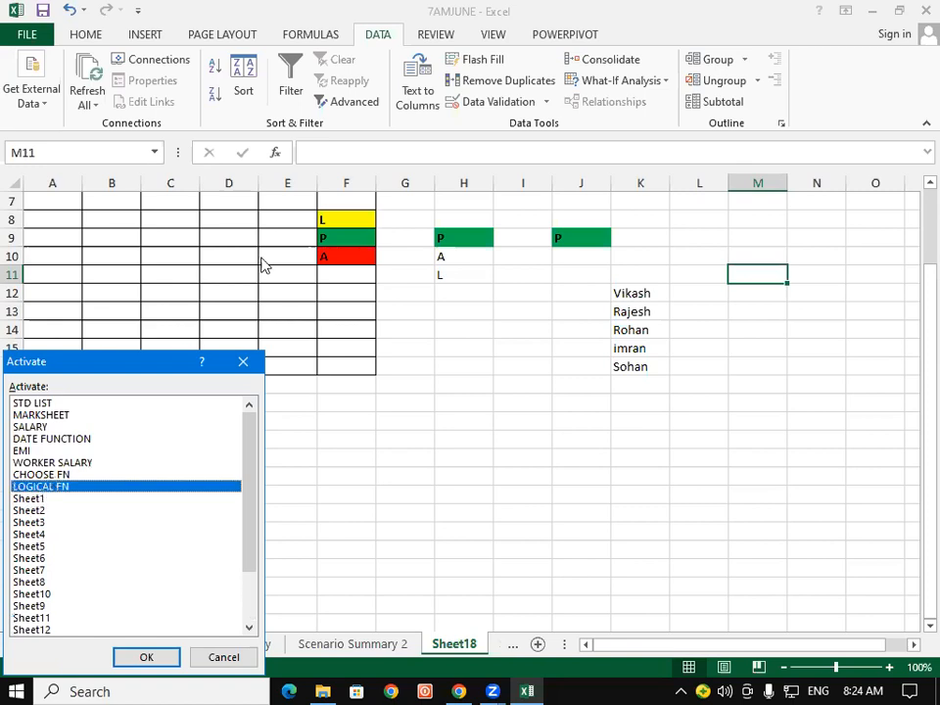
pyautogui.click(912, 5)
pyautogui.click(236, 365)
pyautogui.click(464, 367)
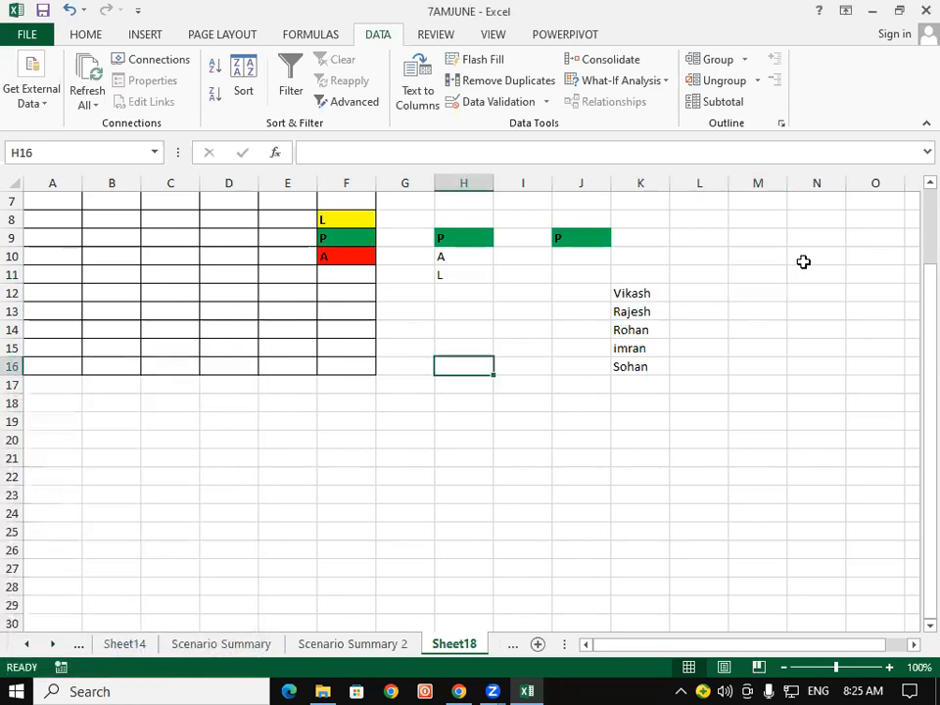
pyautogui.click(921, 7)
# Discard unsaved changes and open the 8.4 EXCEL (july) workbook from File Explorer.
pyautogui.click(484, 367)
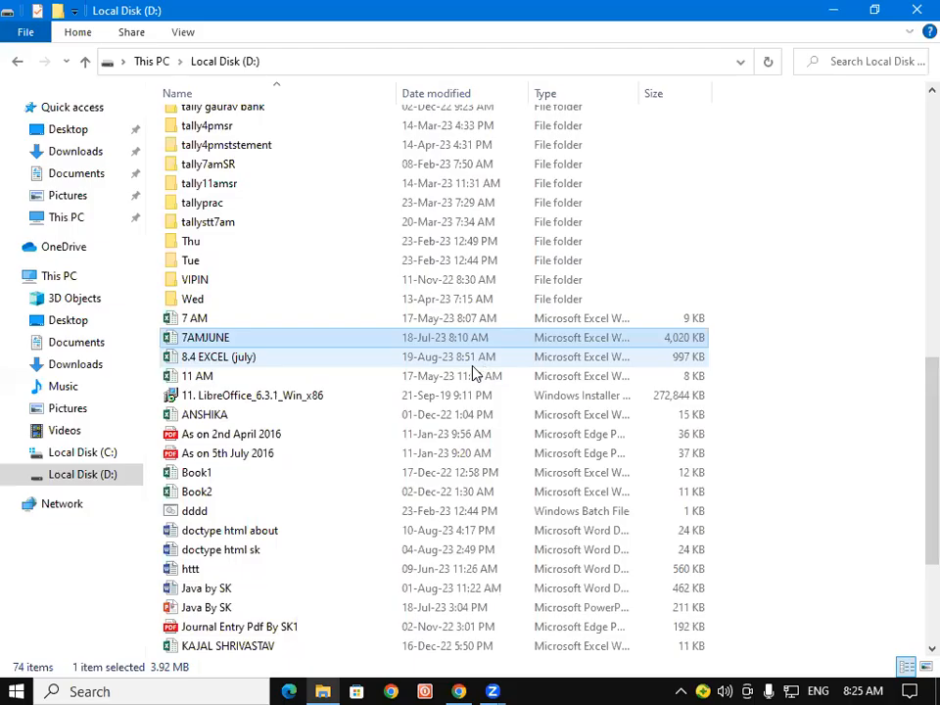
pyautogui.click(296, 362)
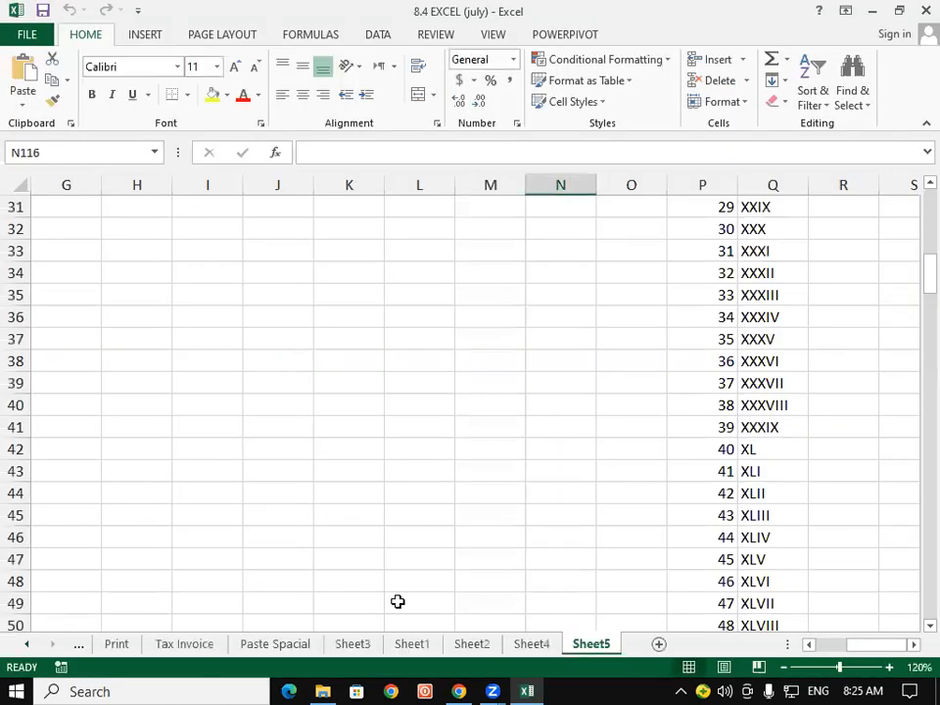
# Switch to Sheet4 and delete all its TK entries, leaving the sheet empty.
pyautogui.rightClick(31, 646)
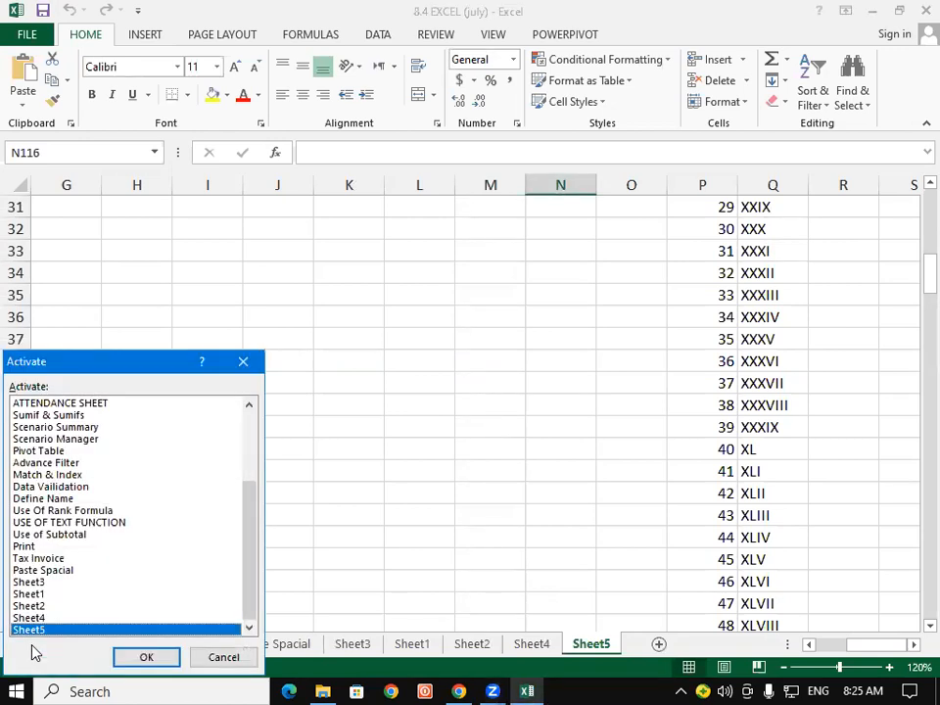
pyautogui.click(243, 364)
pyautogui.click(536, 643)
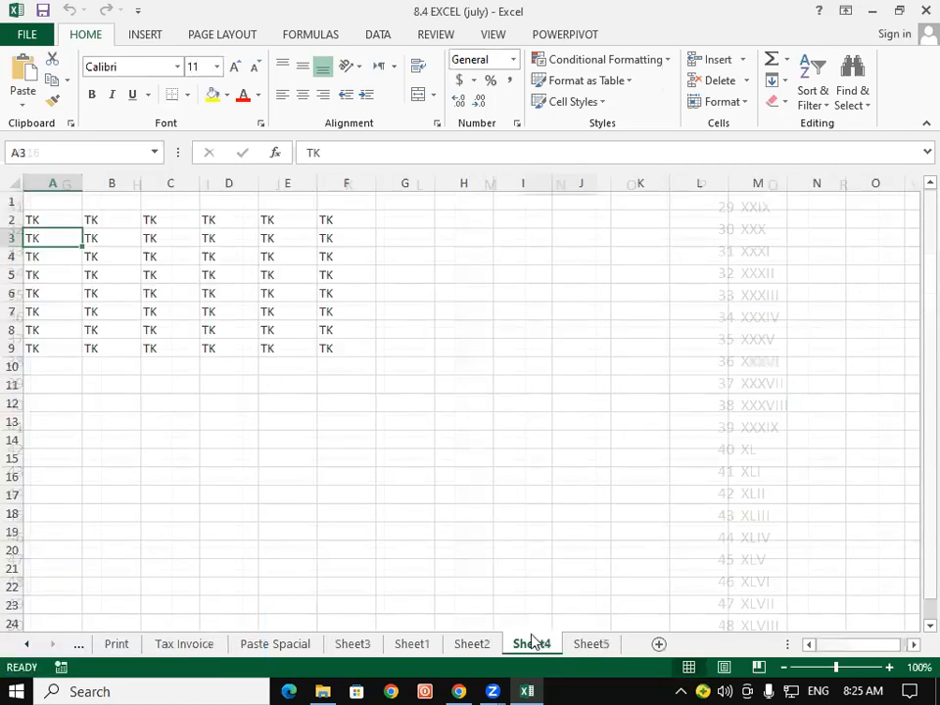
pyautogui.click(483, 408)
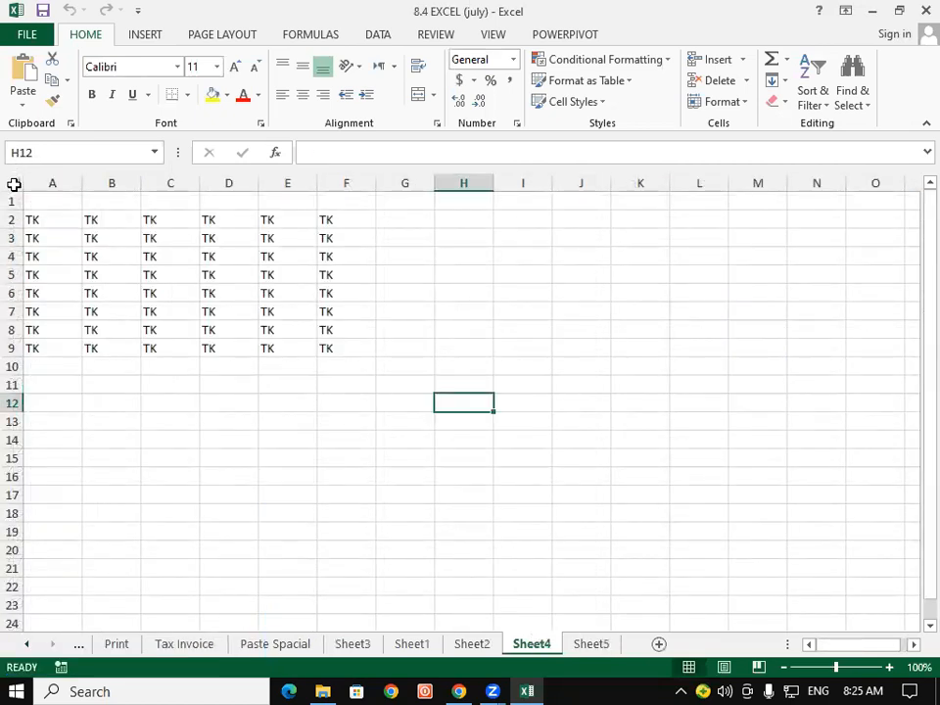
pyautogui.click(14, 184)
pyautogui.press('Delete')
pyautogui.click(77, 222)
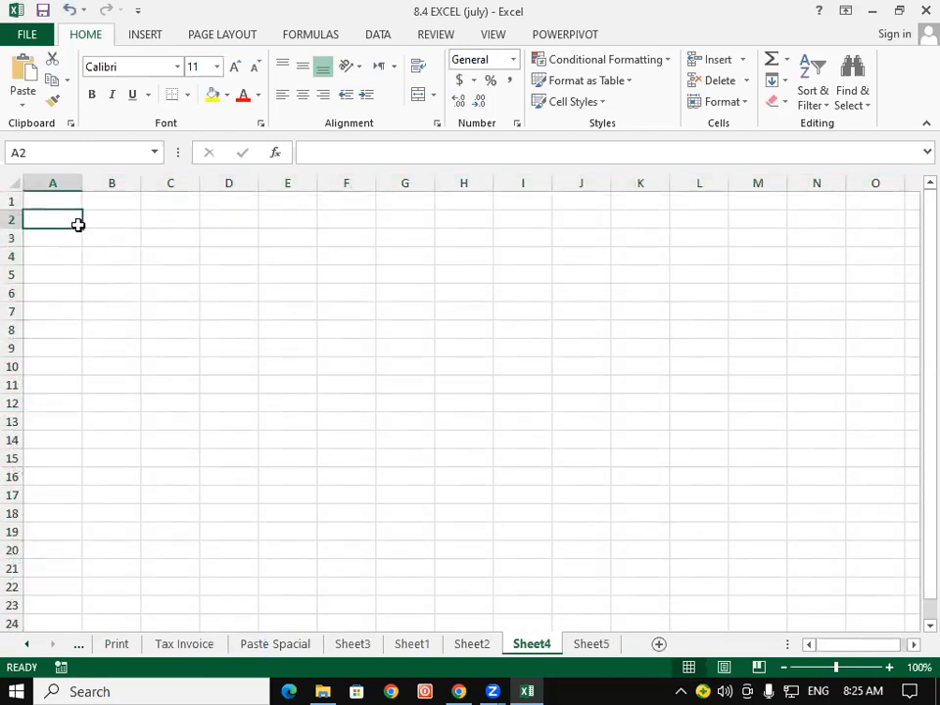
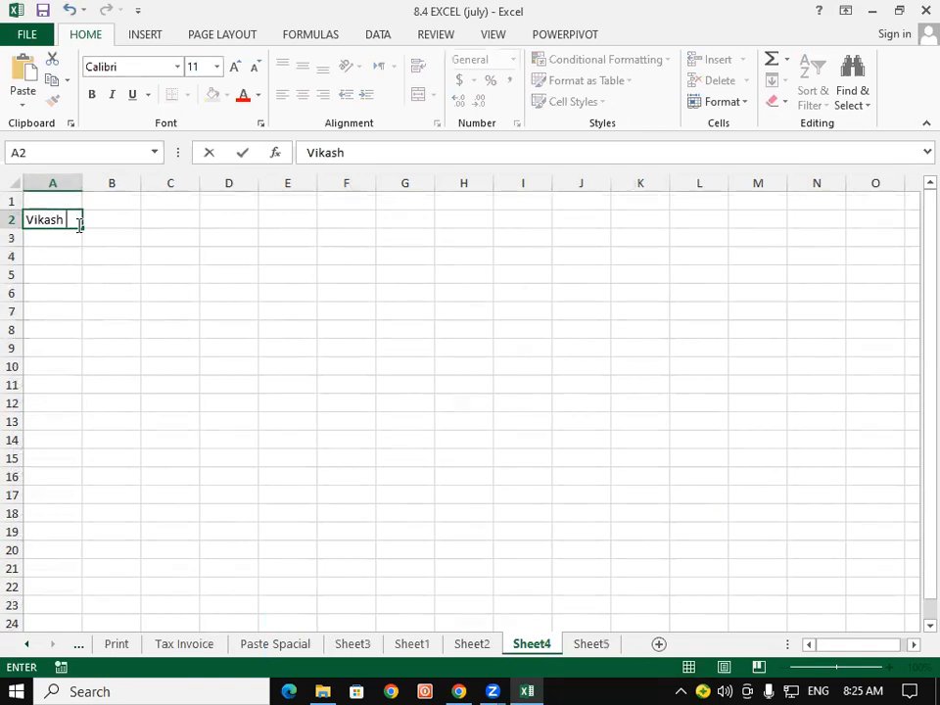
# Enter three student full names in A2:A4, removing a stray period from A4.
pyautogui.press('Return')
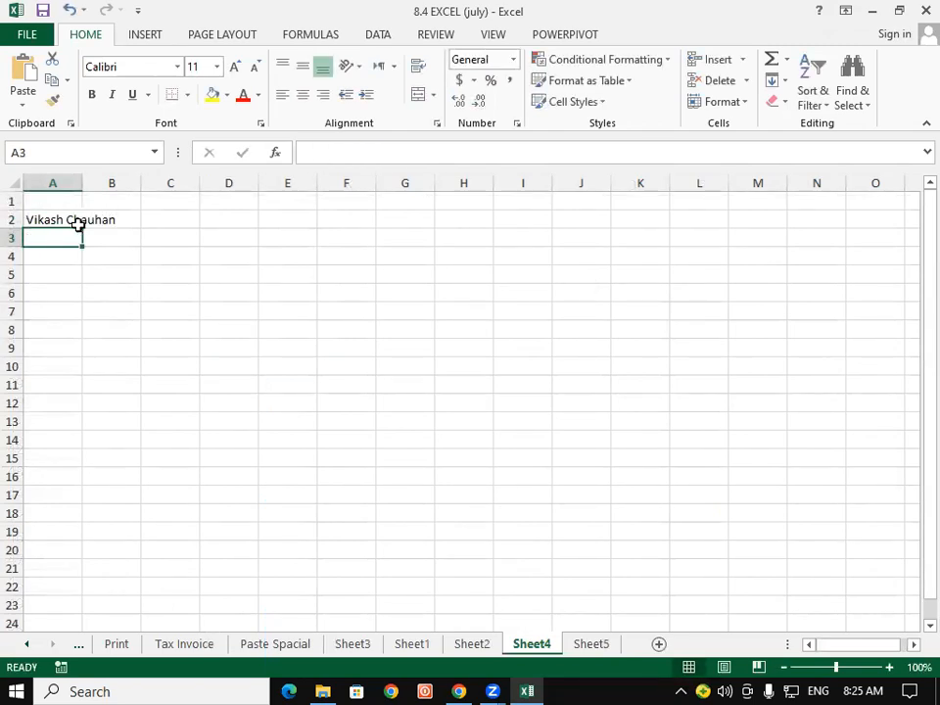
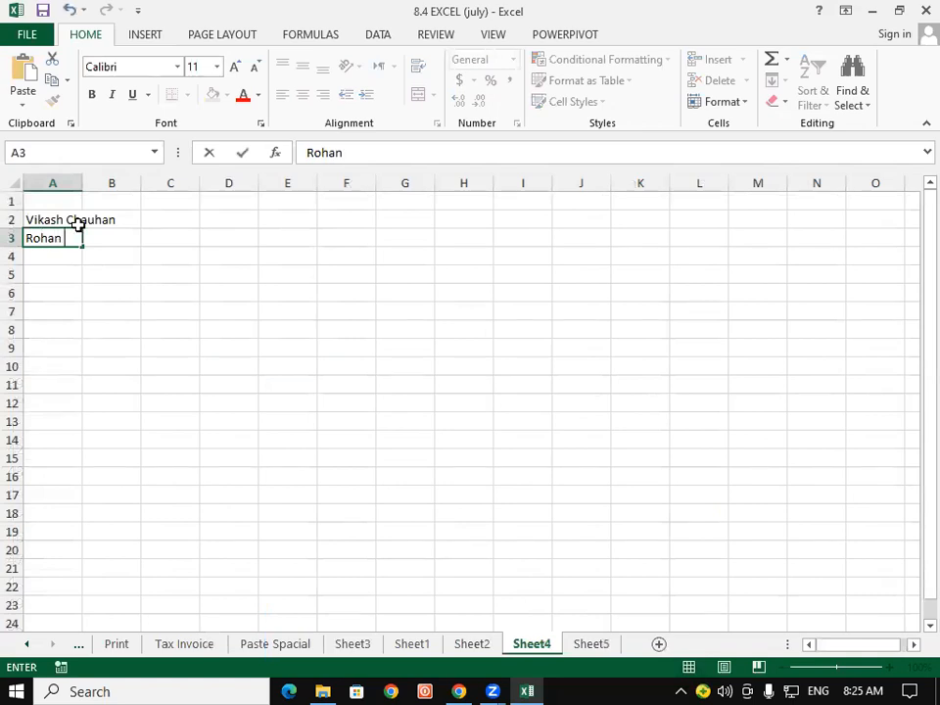
pyautogui.press('Return')
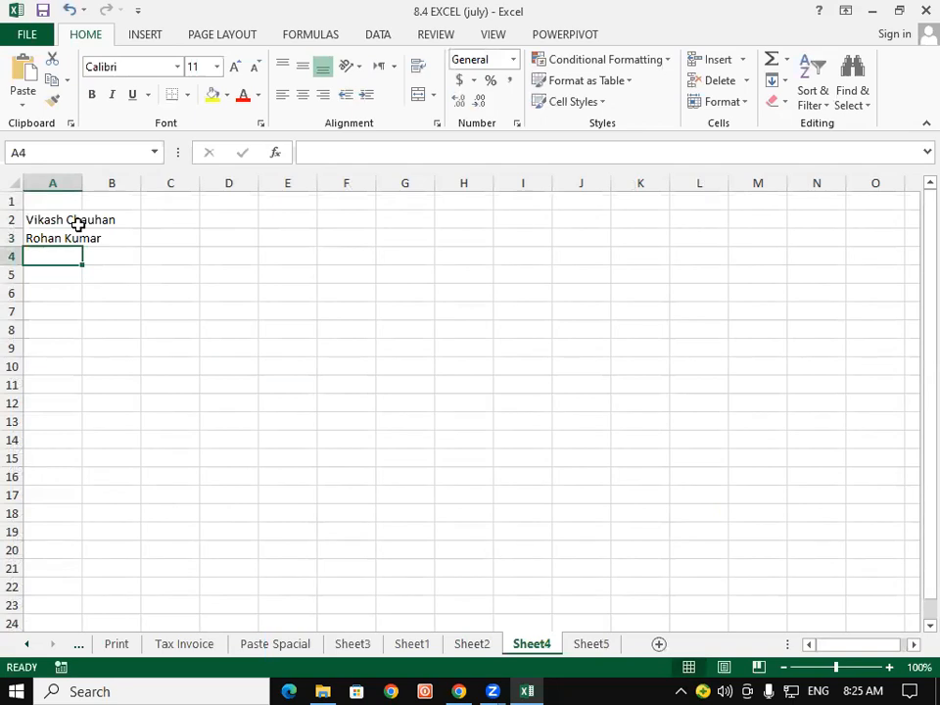
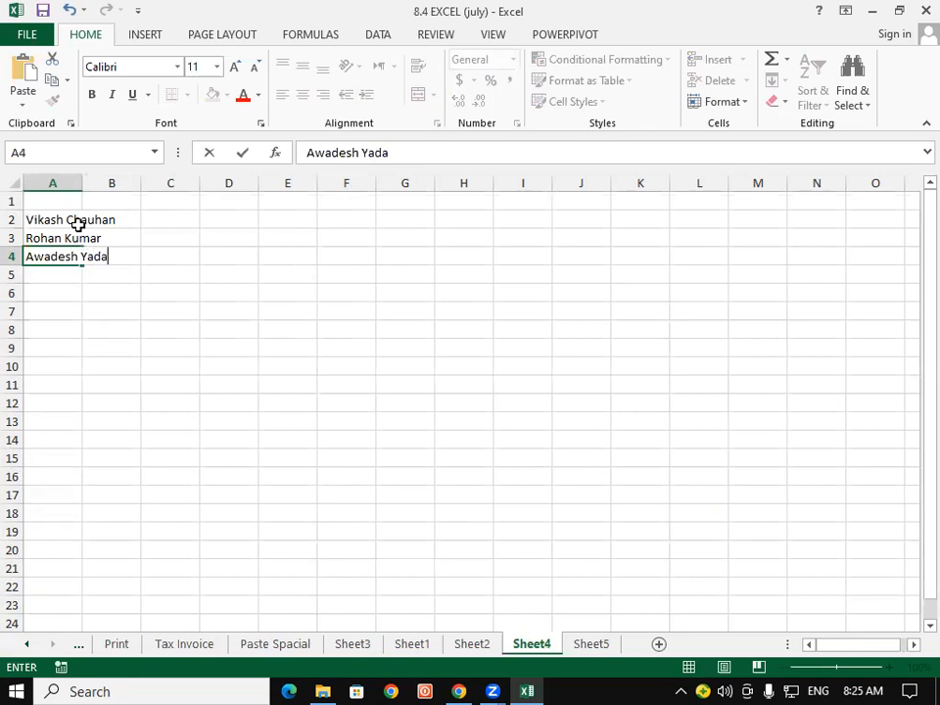
pyautogui.press('Return')
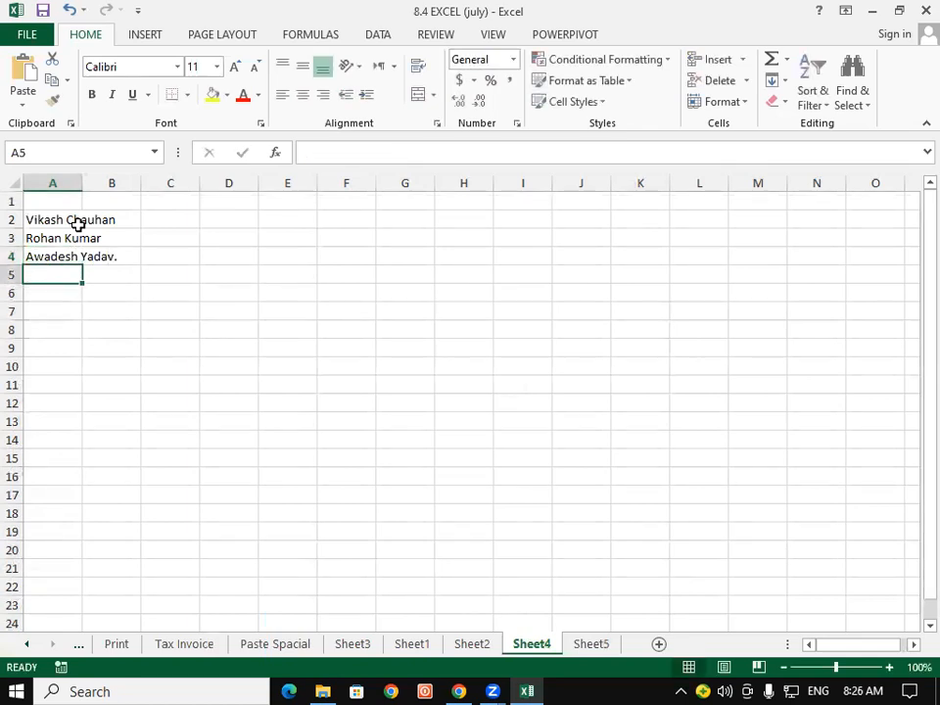
pyautogui.doubleClick(114, 259)
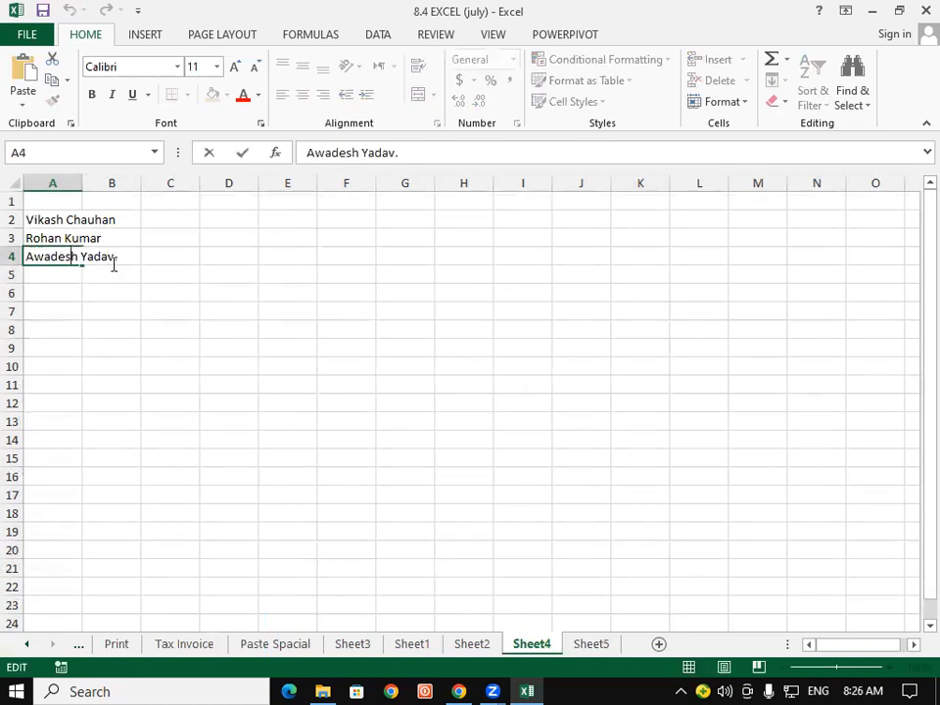
pyautogui.press('BackSpace')
pyautogui.press('Return')
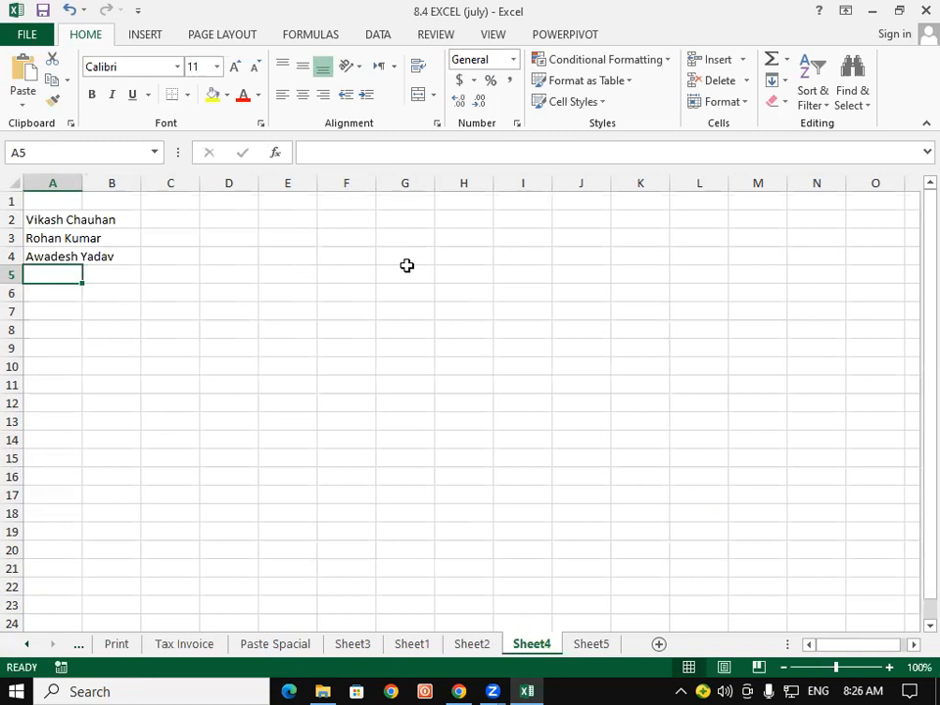
# Add two more full names in A5 and A6, fixing the missing space in A6.
pyautogui.write('R')
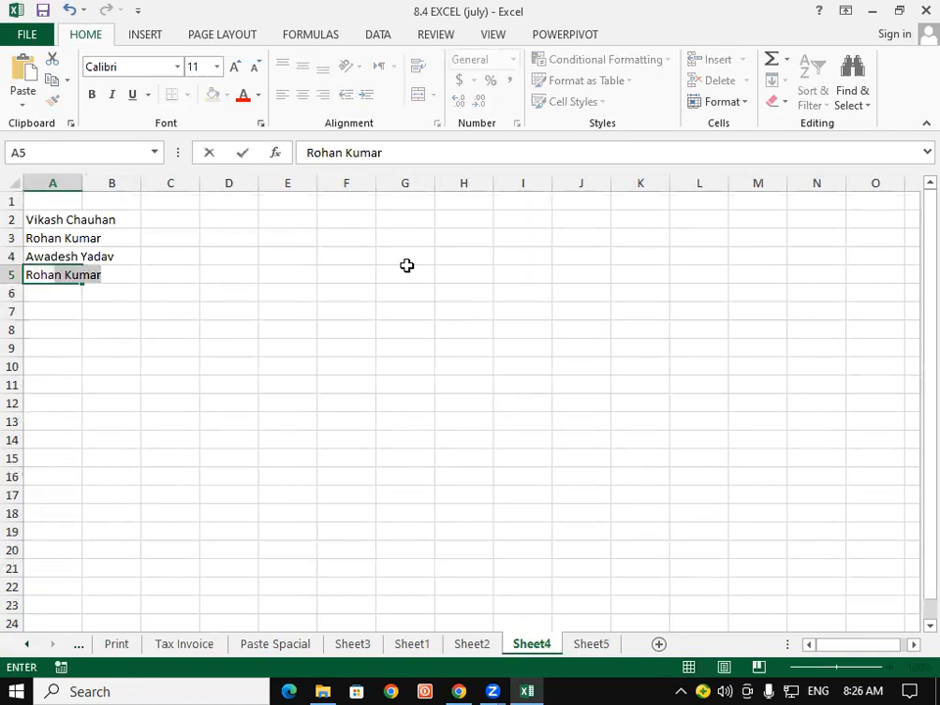
pyautogui.press('BackSpace')
pyautogui.press('BackSpace')
pyautogui.press('BackSpace')
pyautogui.press('BackSpace')
pyautogui.press('BackSpace')
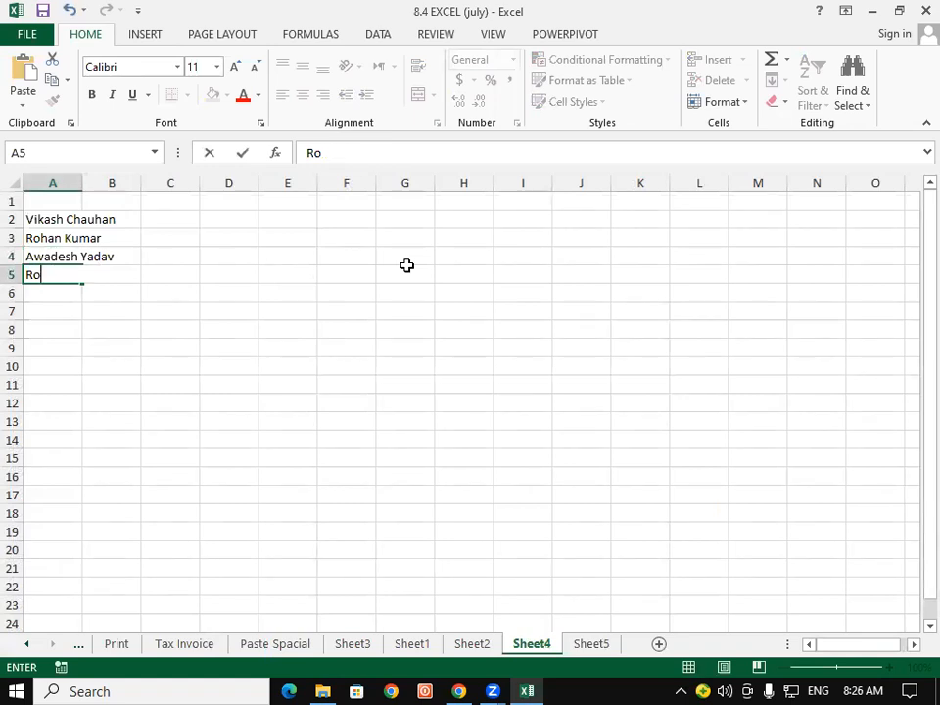
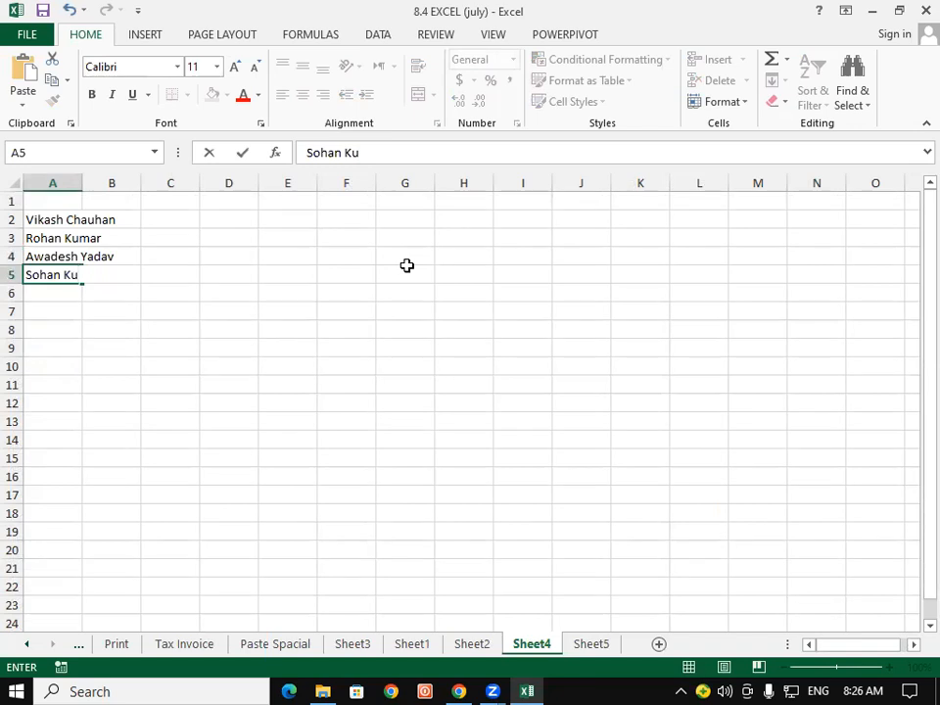
pyautogui.press('Return')
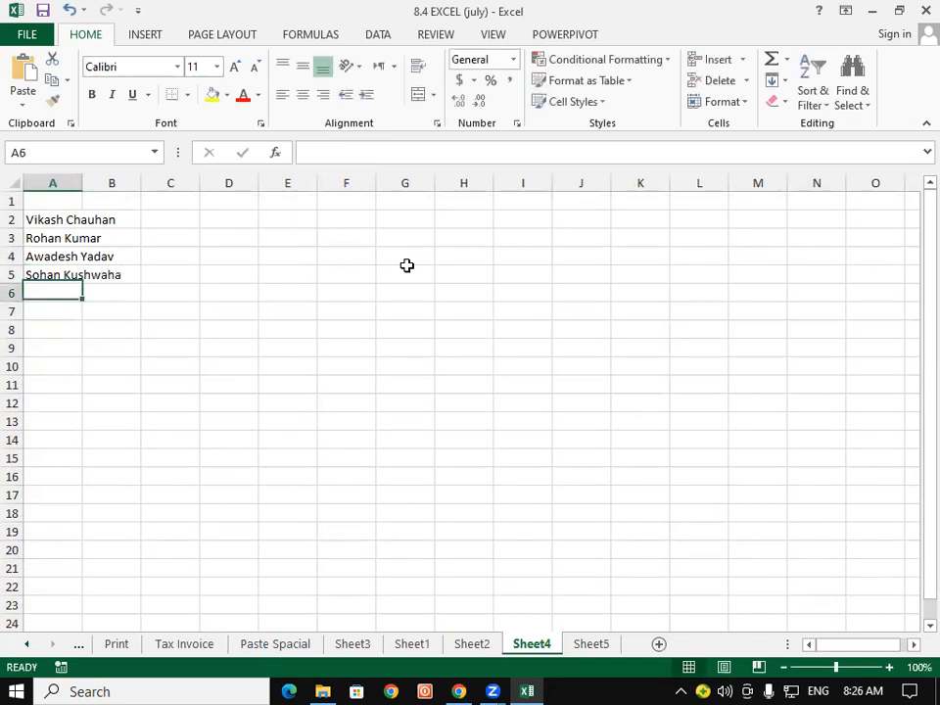
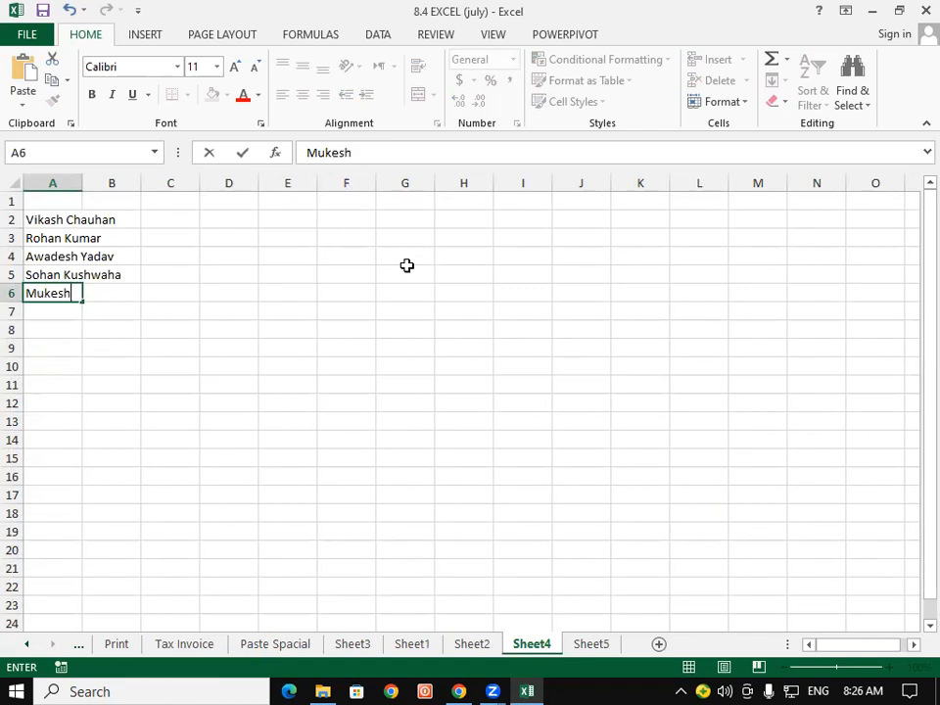
pyautogui.click(68, 293)
pyautogui.click(79, 325)
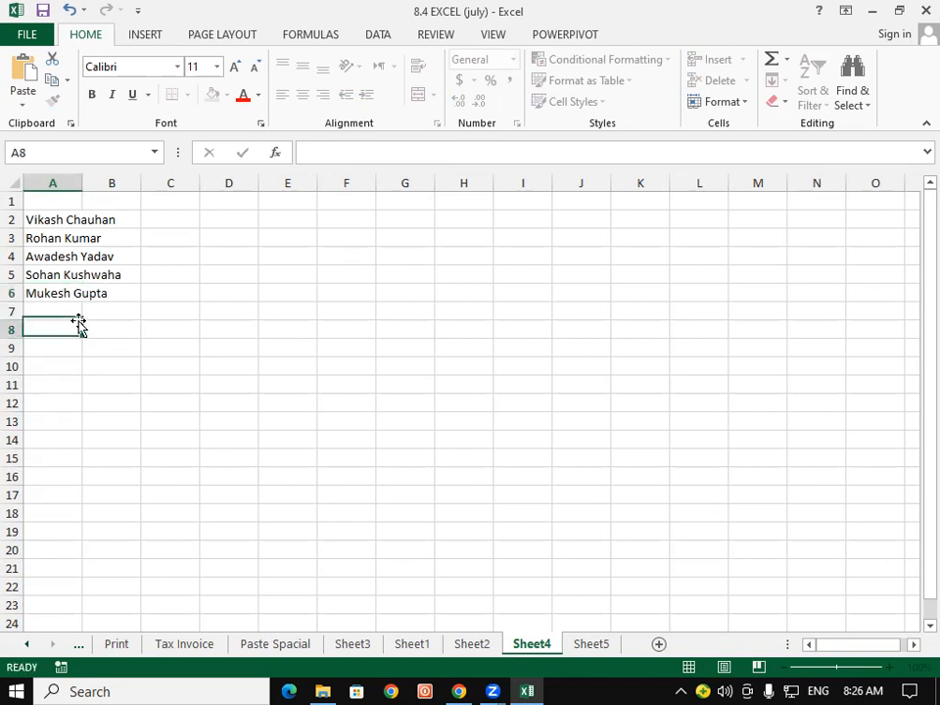
# Autofit column A to the names, review A2:A6, and select A1.
pyautogui.doubleClick(82, 187)
pyautogui.click(57, 407)
pyautogui.moveTo(52, 224); pyautogui.dragTo(59, 293)
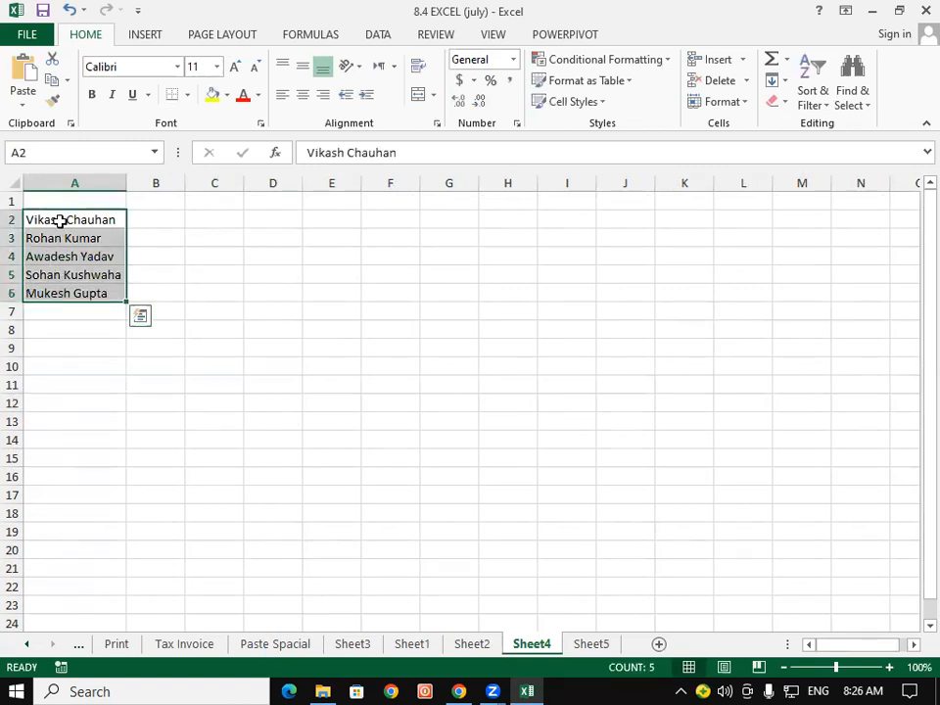
pyautogui.click(60, 221)
pyautogui.click(56, 244)
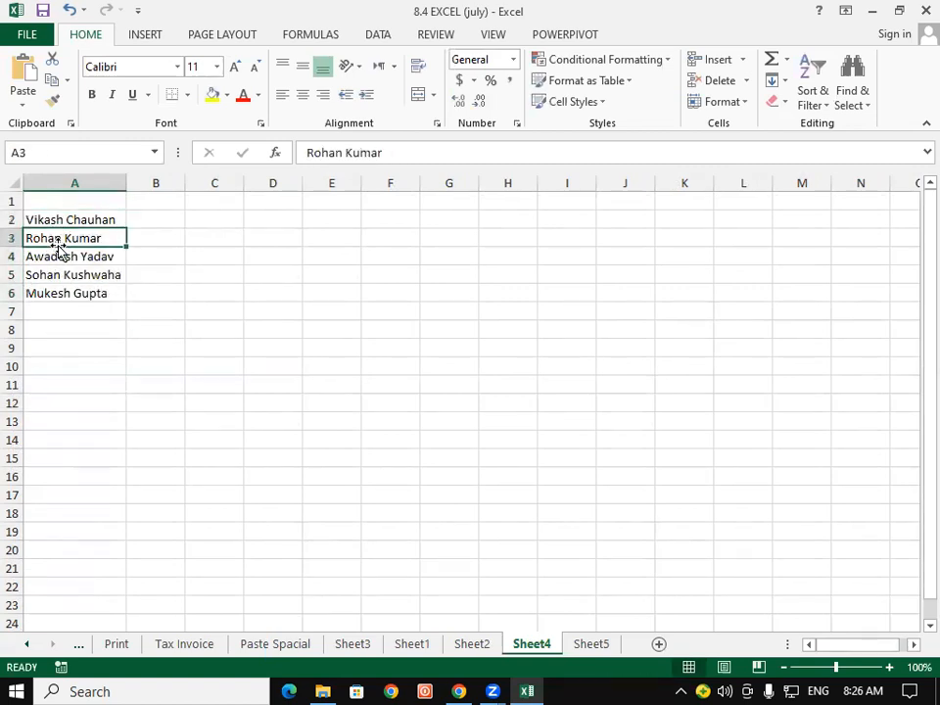
pyautogui.click(62, 261)
pyautogui.click(69, 275)
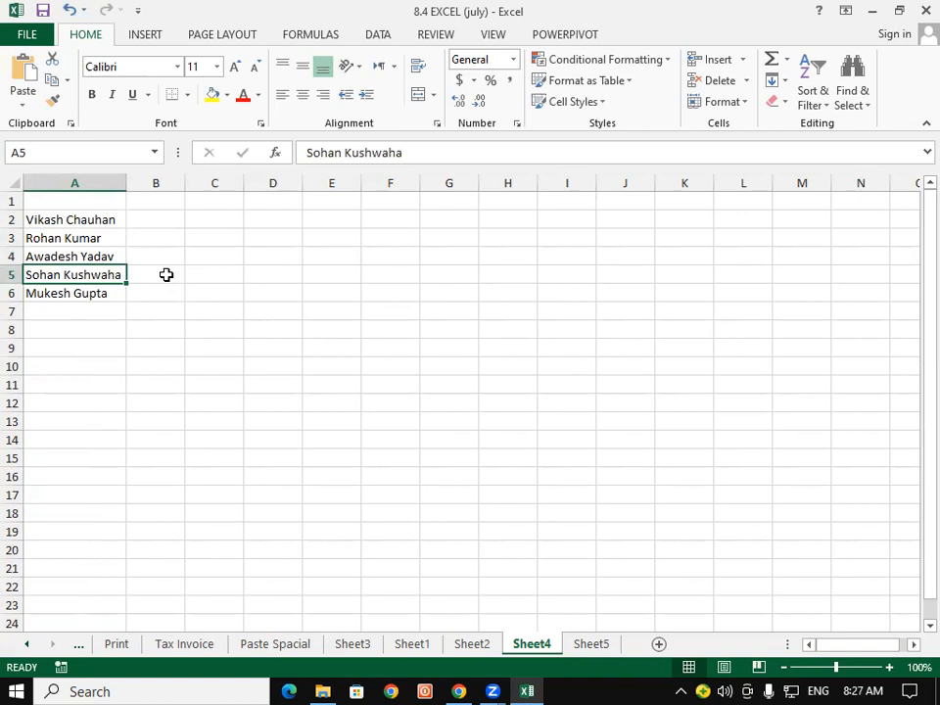
pyautogui.click(91, 204)
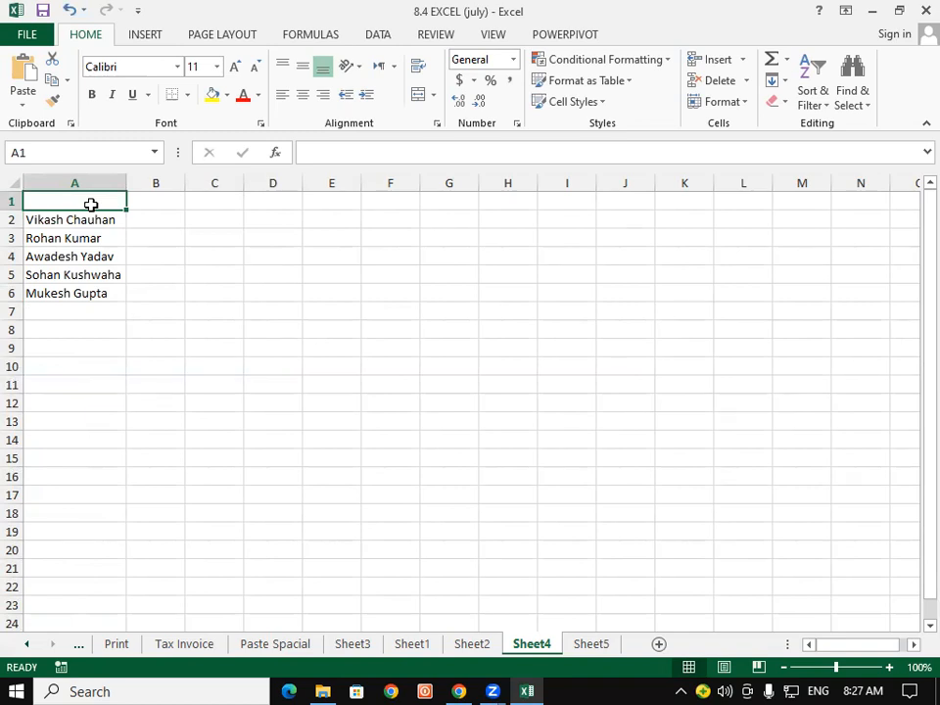
# Enter the headings Sub Name, First Name and Last Name across A1:C1.
pyautogui.write('Sub Name')
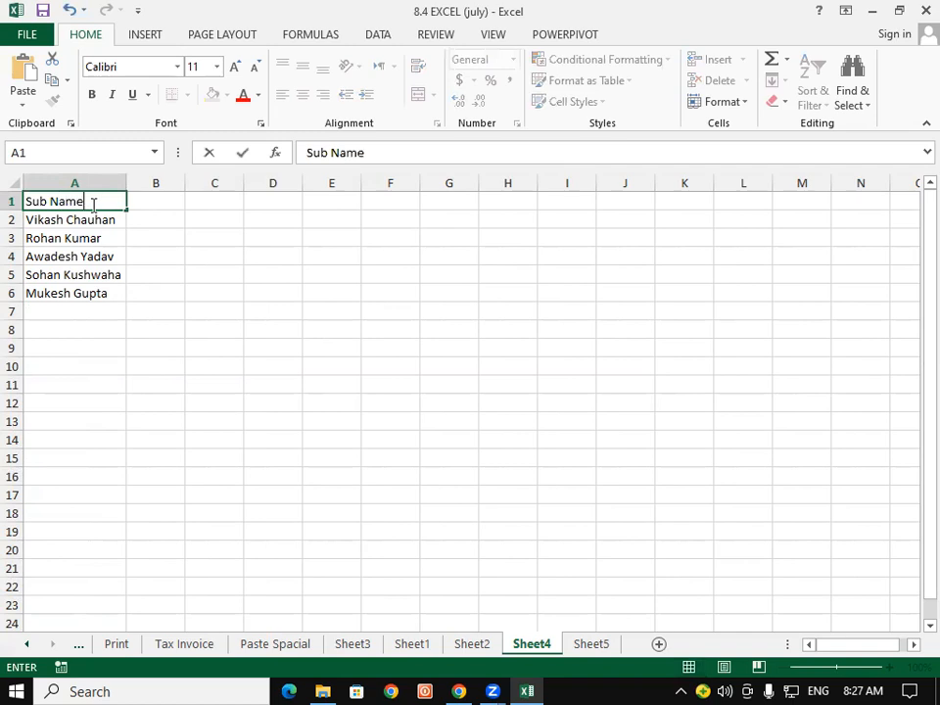
pyautogui.press('Return')
pyautogui.press('Right')
pyautogui.press('Up')
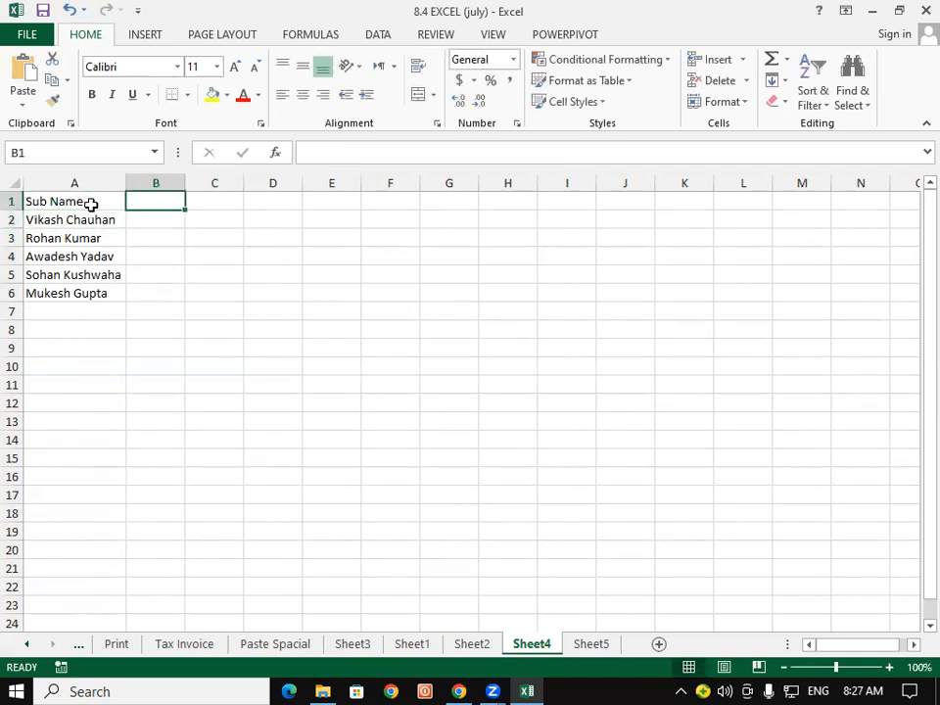
pyautogui.write('Fir')
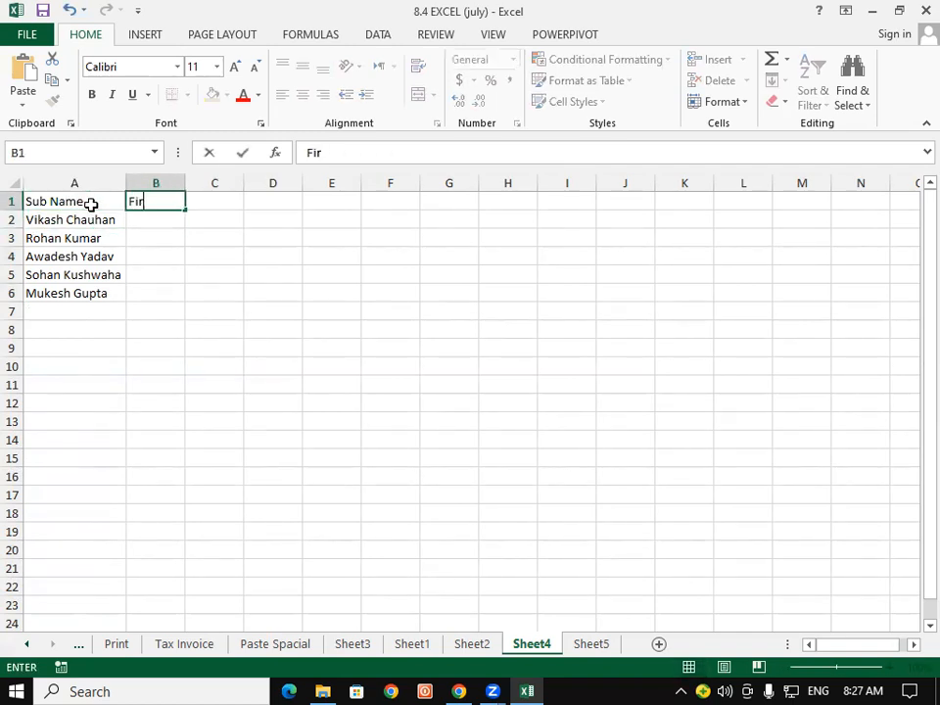
pyautogui.write('st Name')
pyautogui.press('Tab')
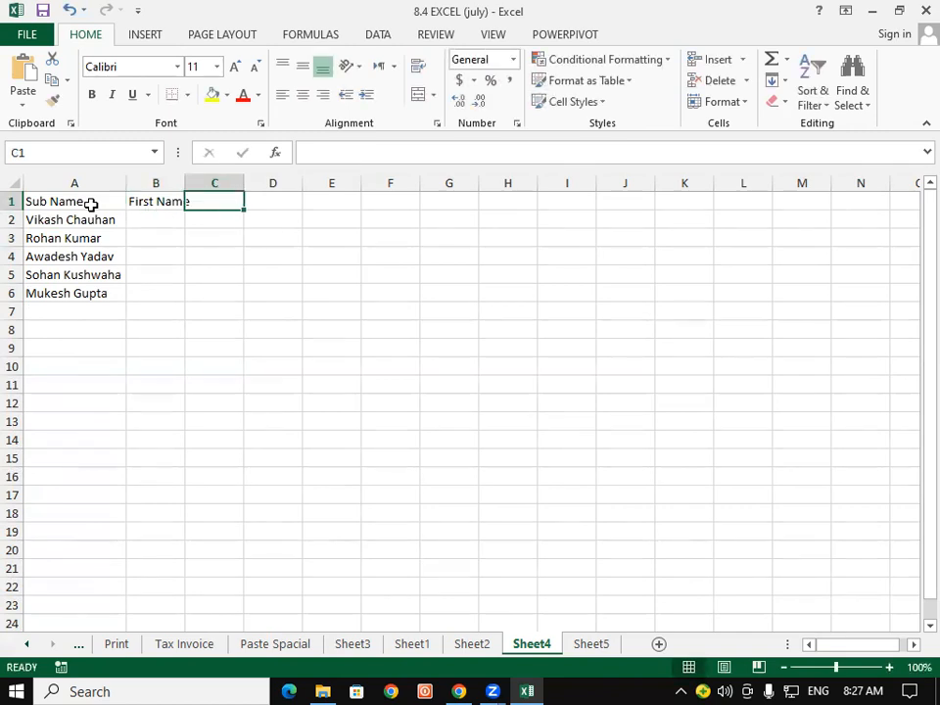
pyautogui.write('Last')
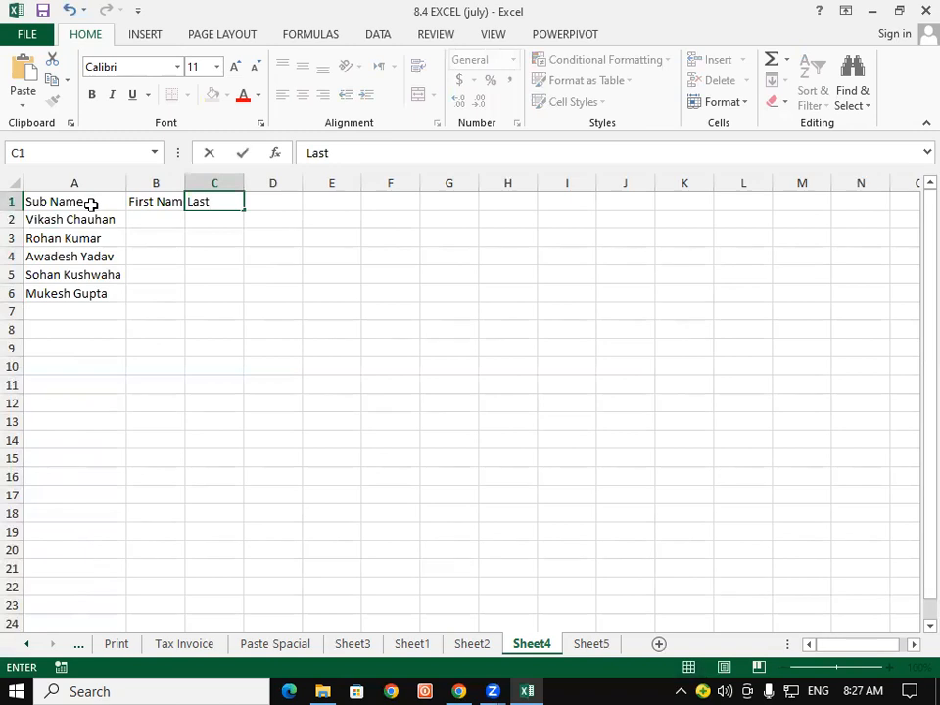
pyautogui.write(' Name')
pyautogui.press('Return')
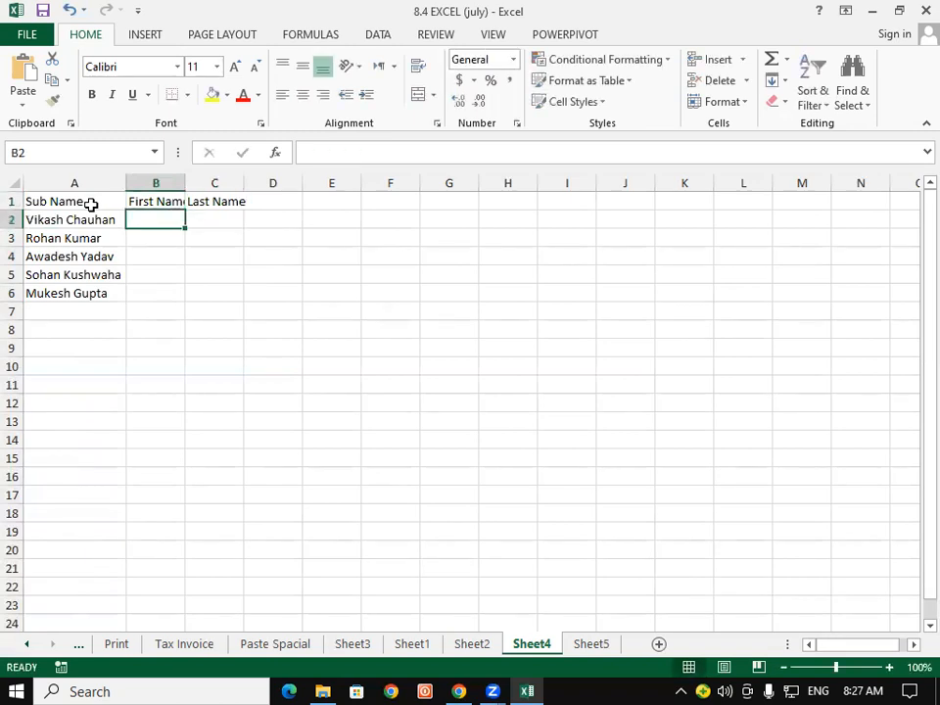
# Autofit columns B and C to their headings and review cells A2 to C2.
pyautogui.doubleClick(185, 184)
pyautogui.doubleClick(252, 183)
pyautogui.click(165, 291)
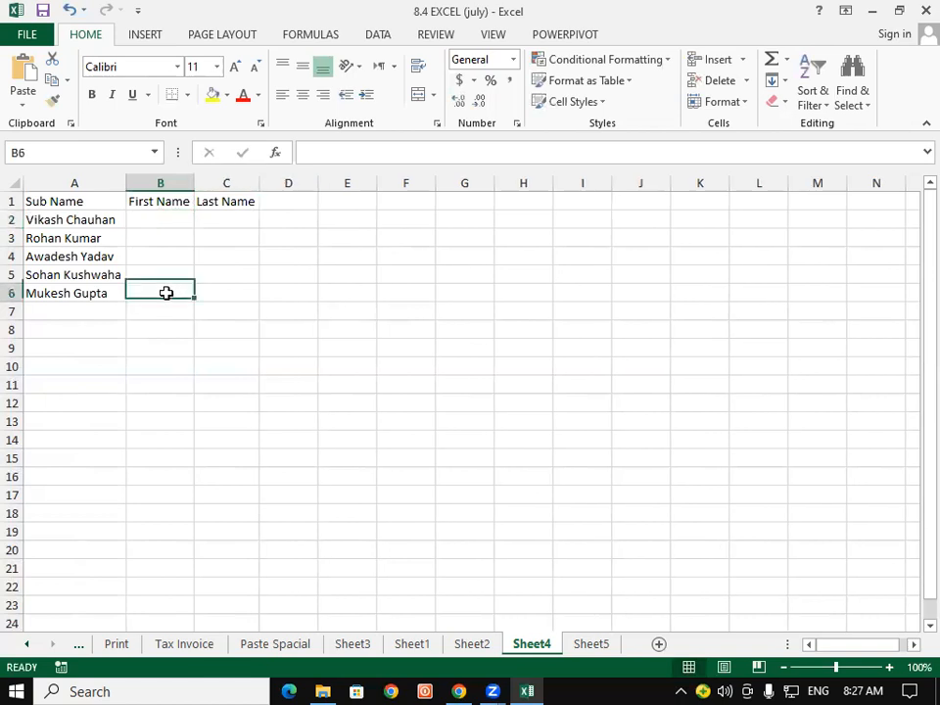
pyautogui.click(47, 227)
pyautogui.click(172, 221)
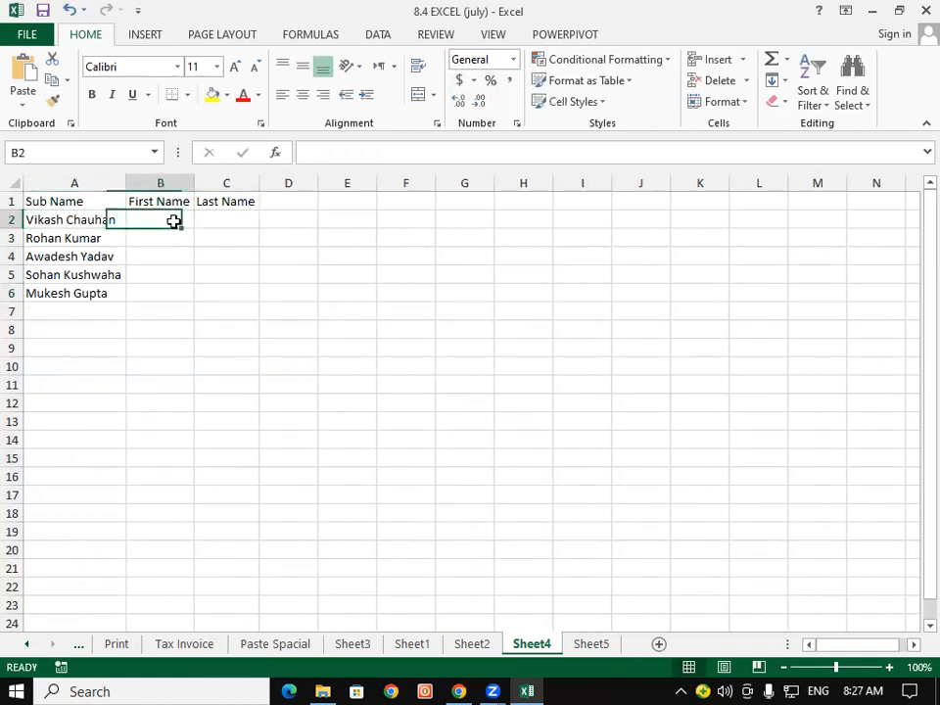
pyautogui.click(240, 222)
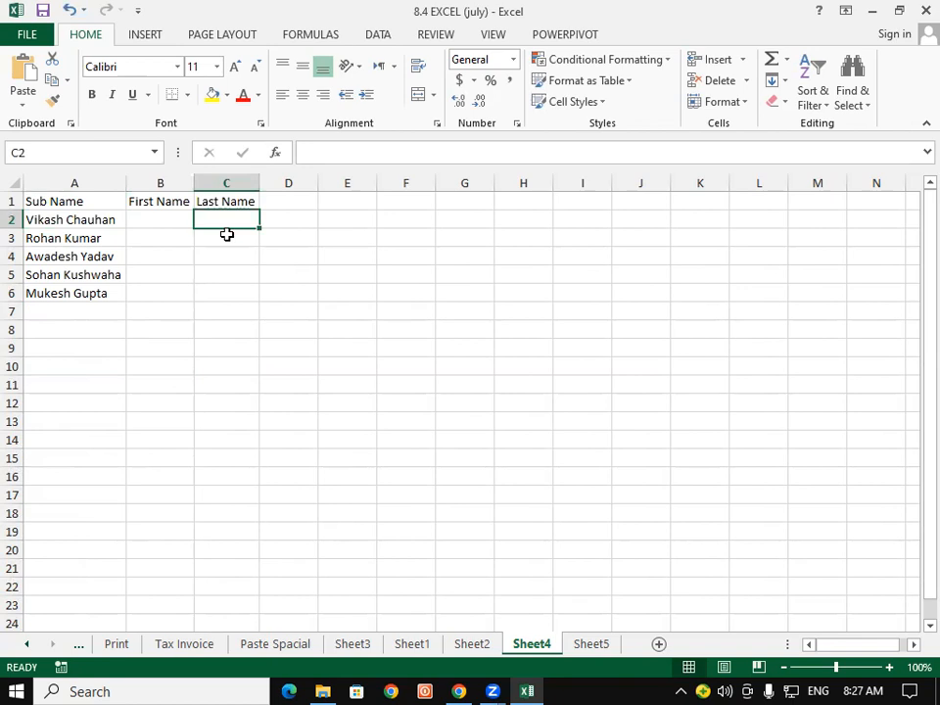
# Enter Vikash in B2 as the first-name example.
pyautogui.click(157, 218)
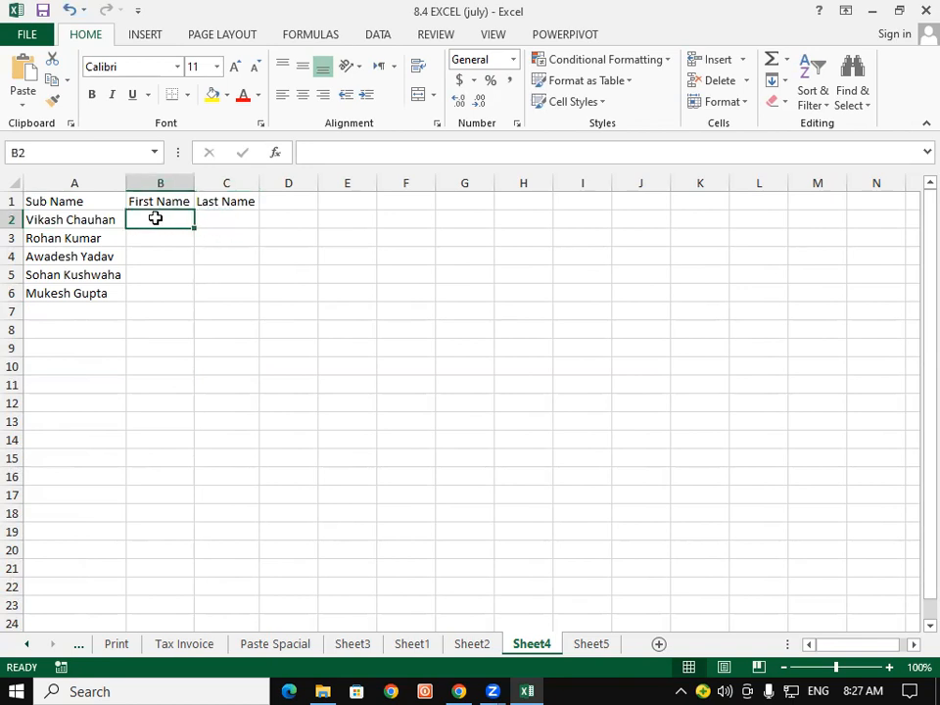
pyautogui.write('vi')
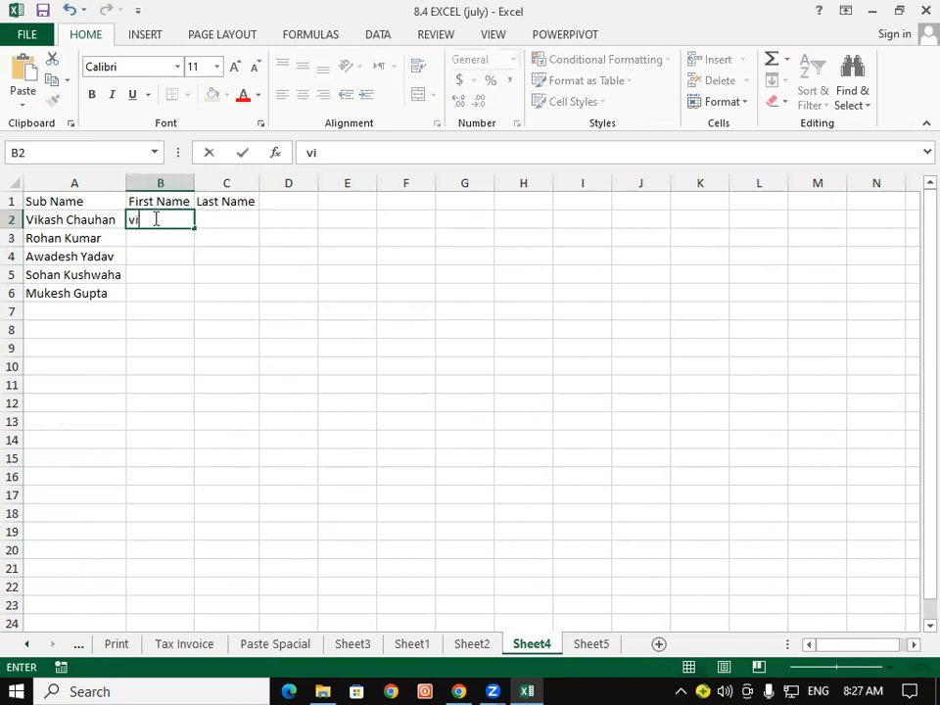
pyautogui.press('BackSpace')
pyautogui.press('BackSpace')
pyautogui.write('Vikash')
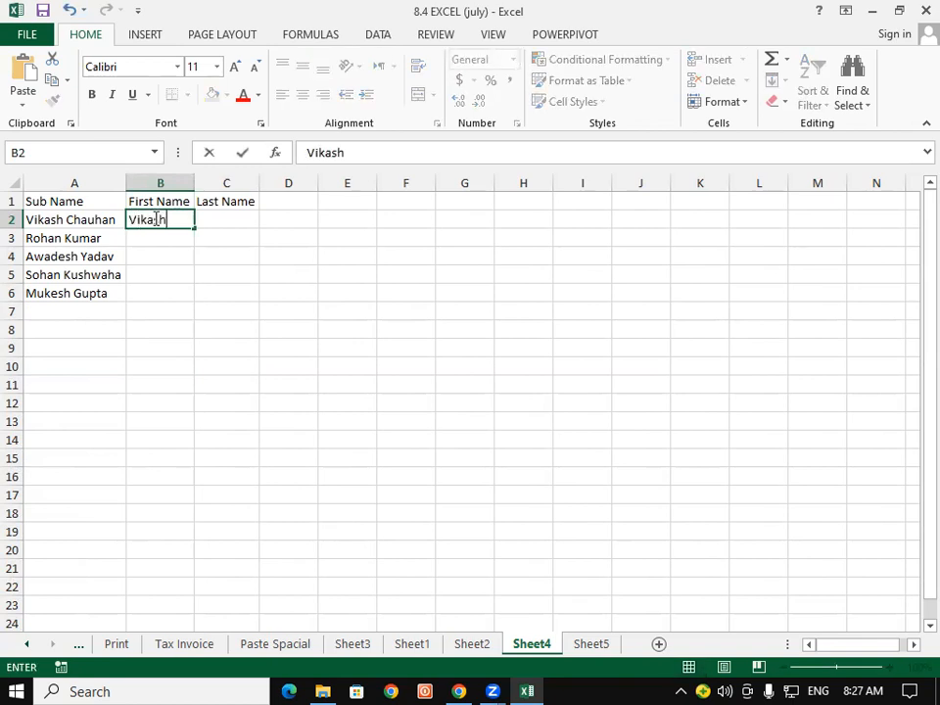
pyautogui.press('Return')
pyautogui.click(155, 219)
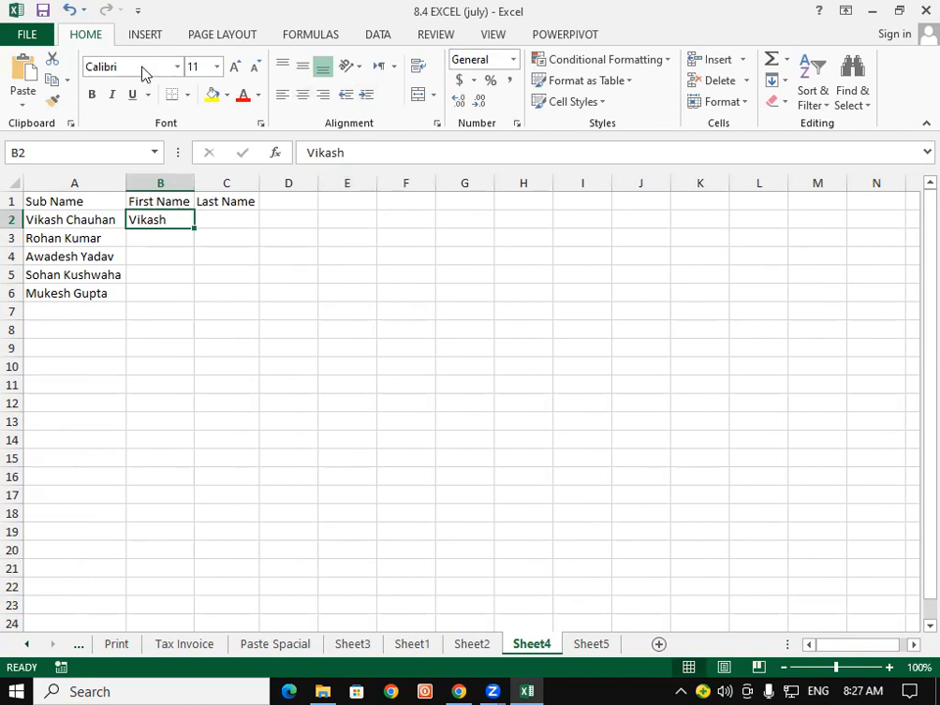
# Flash Fill the remaining first names from Data and check Rohan, Awadesh and Mukesh.
pyautogui.click(784, 82)
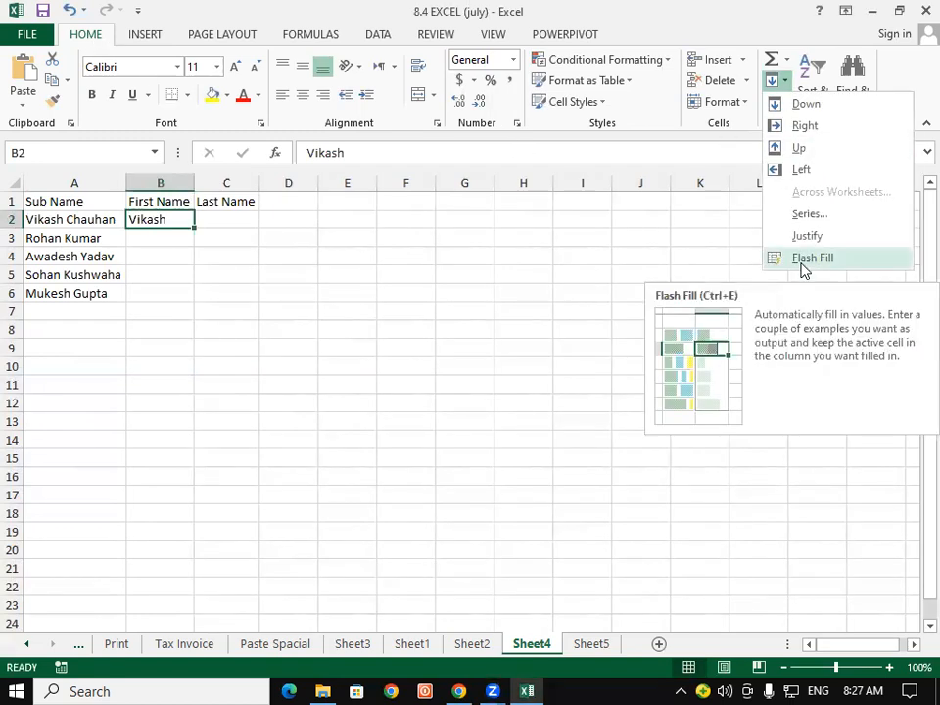
pyautogui.press('Escape')
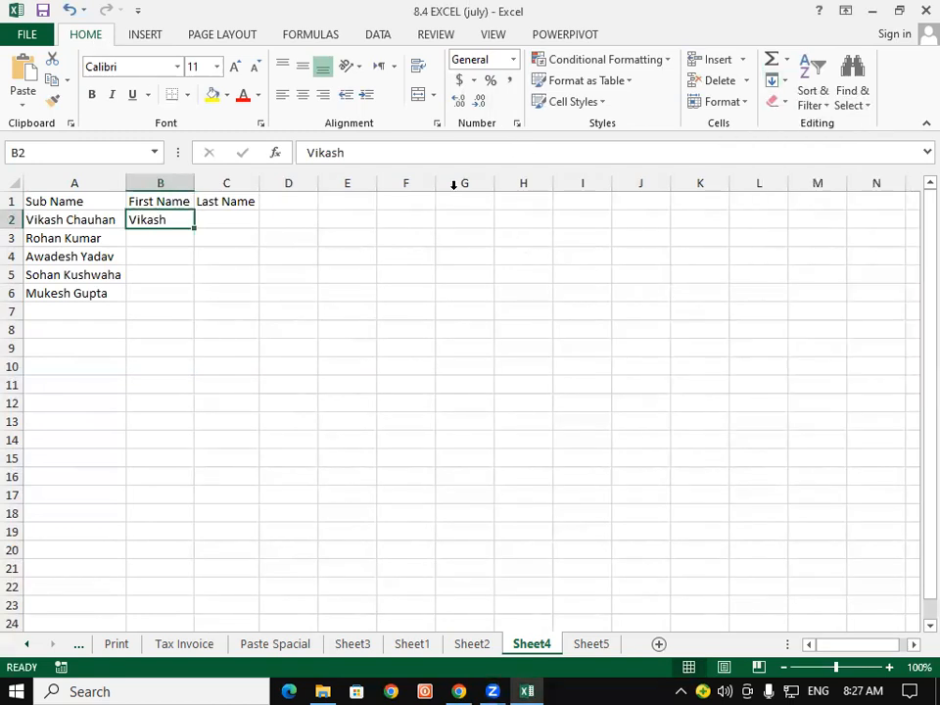
pyautogui.click(386, 39)
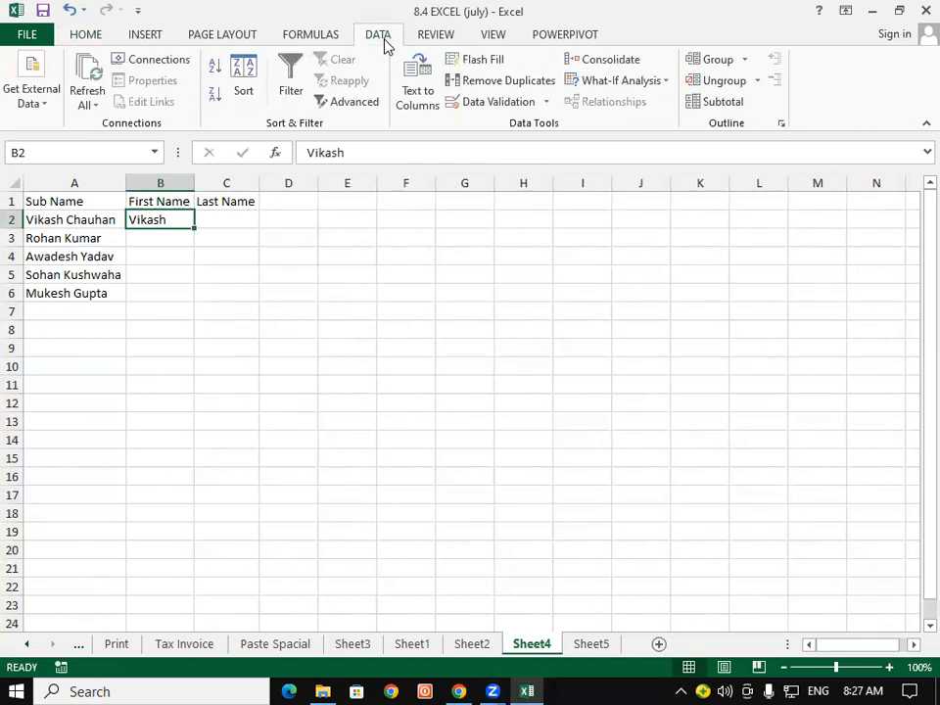
pyautogui.click(481, 60)
pyautogui.click(254, 252)
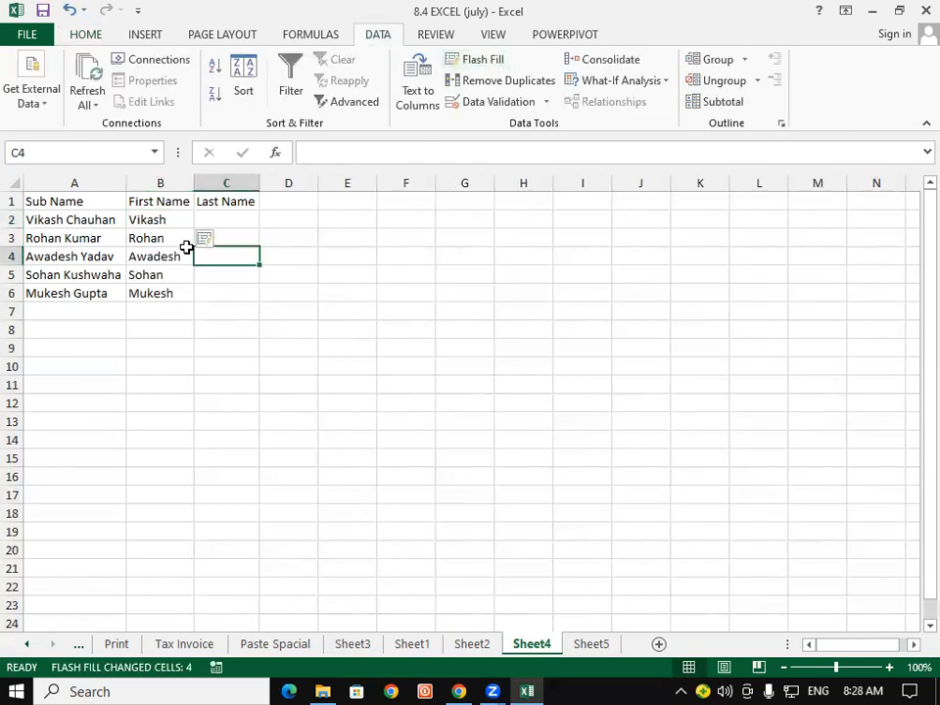
pyautogui.click(153, 221)
pyautogui.click(157, 240)
pyautogui.click(160, 257)
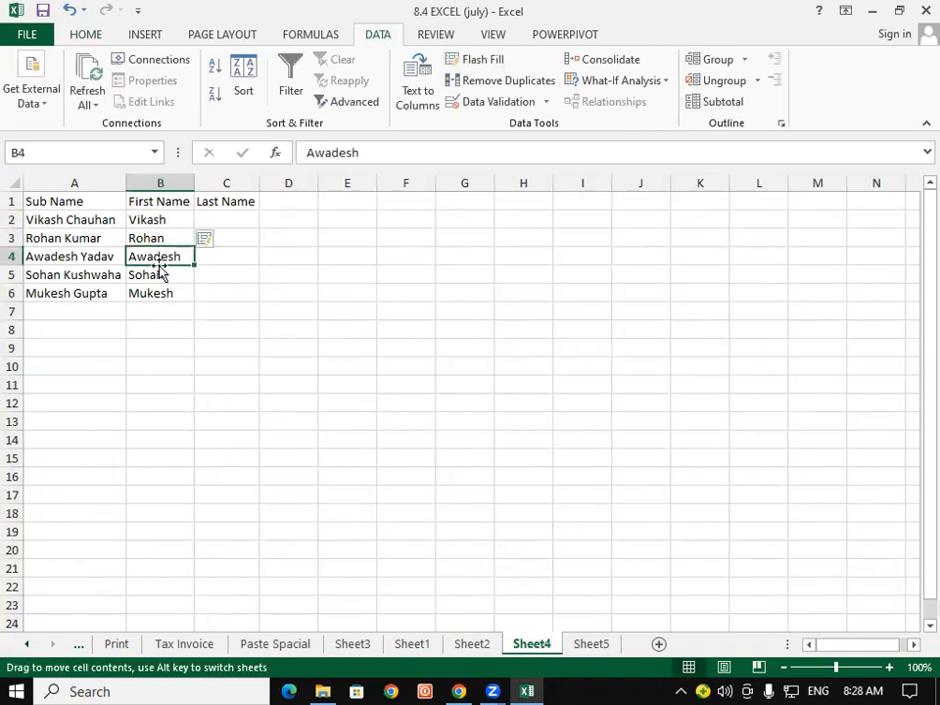
pyautogui.click(162, 294)
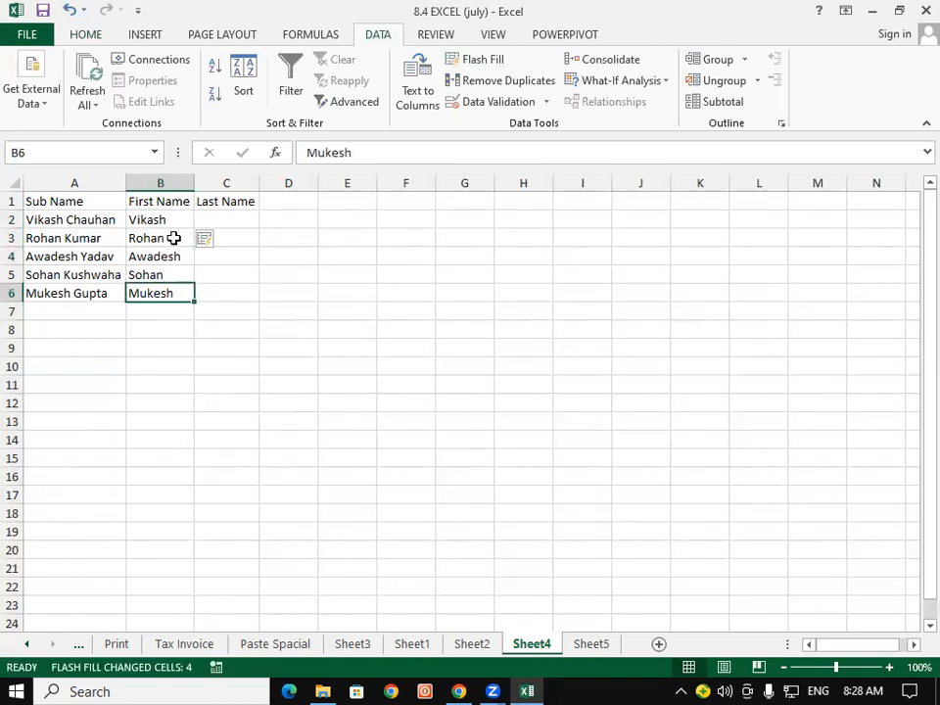
pyautogui.click(234, 217)
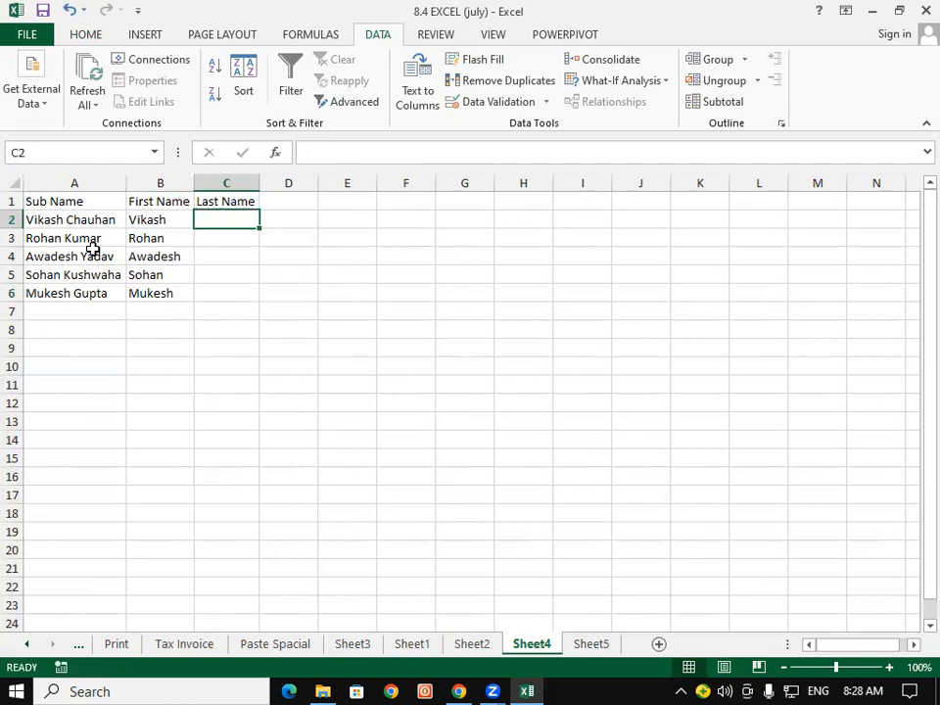
# Enter Kumar in C3 and Flash Fill the other last names with Ctrl+E, then select the filled names.
pyautogui.click(208, 237)
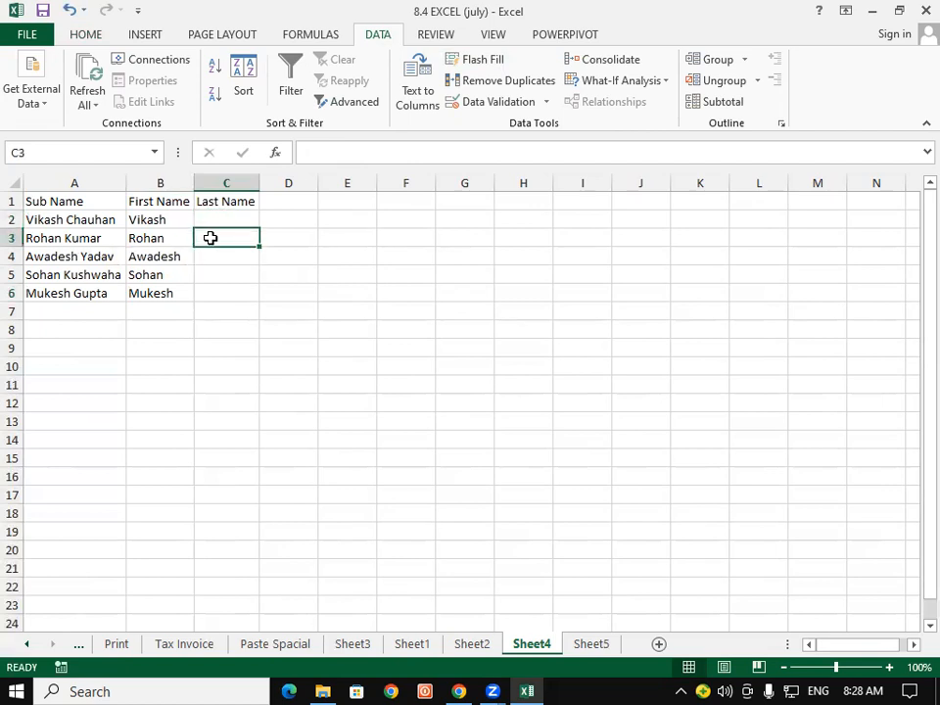
pyautogui.write('Kumar')
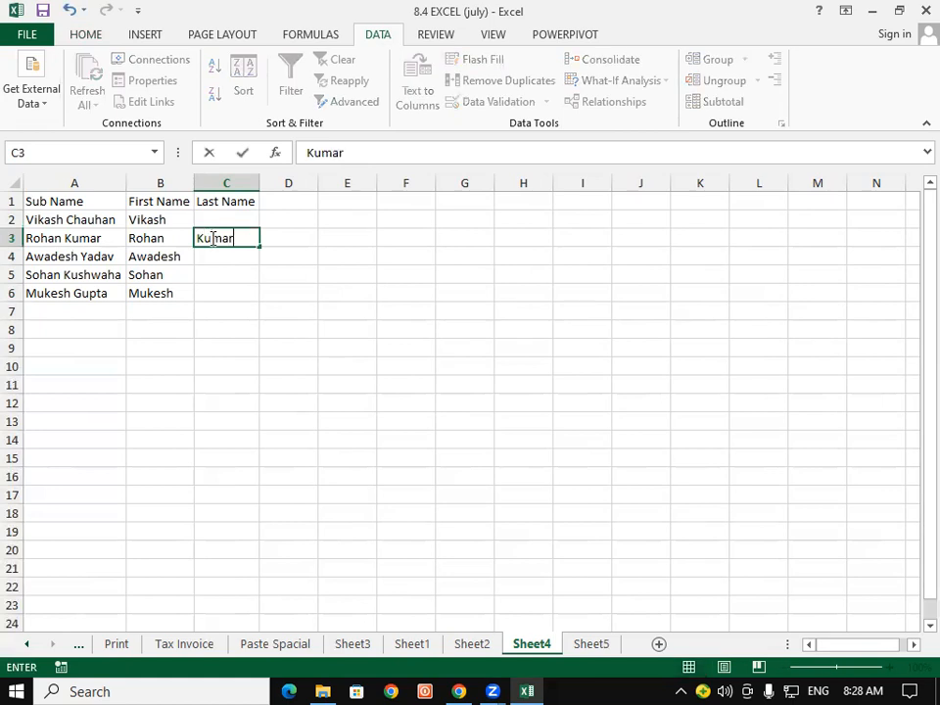
pyautogui.press('Return')
pyautogui.click(211, 238)
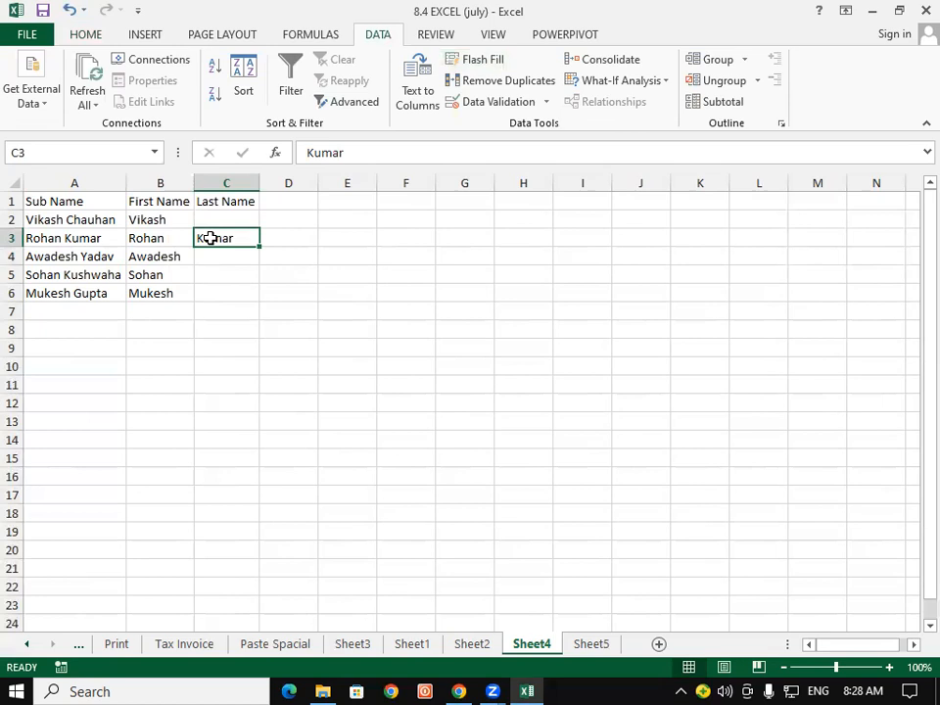
pyautogui.hotkey('ctrl', 'e')
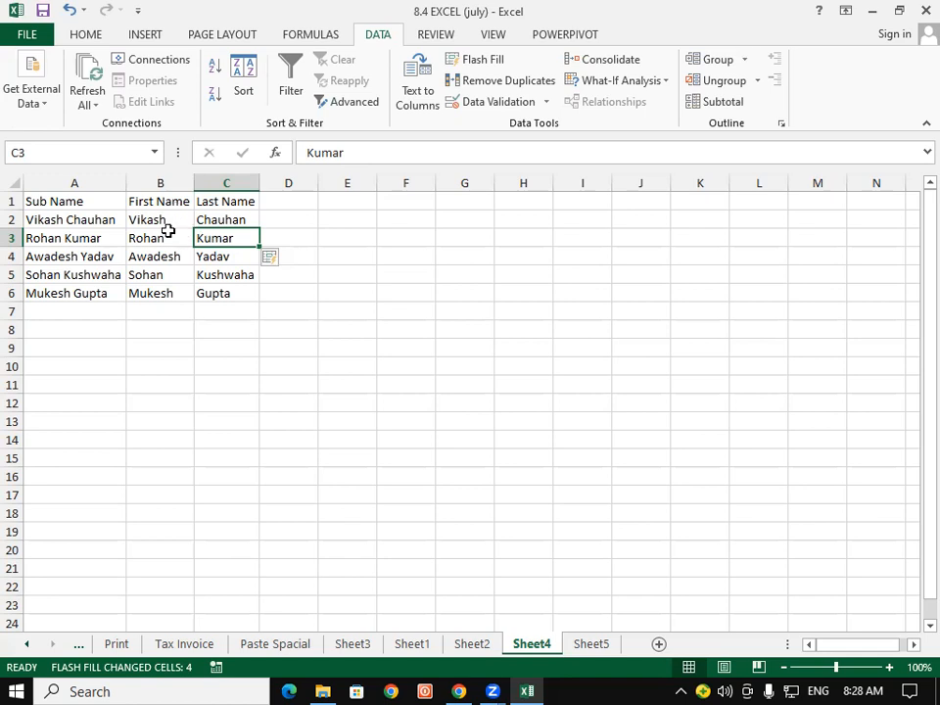
pyautogui.click(162, 233)
pyautogui.moveTo(211, 273); pyautogui.dragTo(171, 219)
pyautogui.click(223, 299)
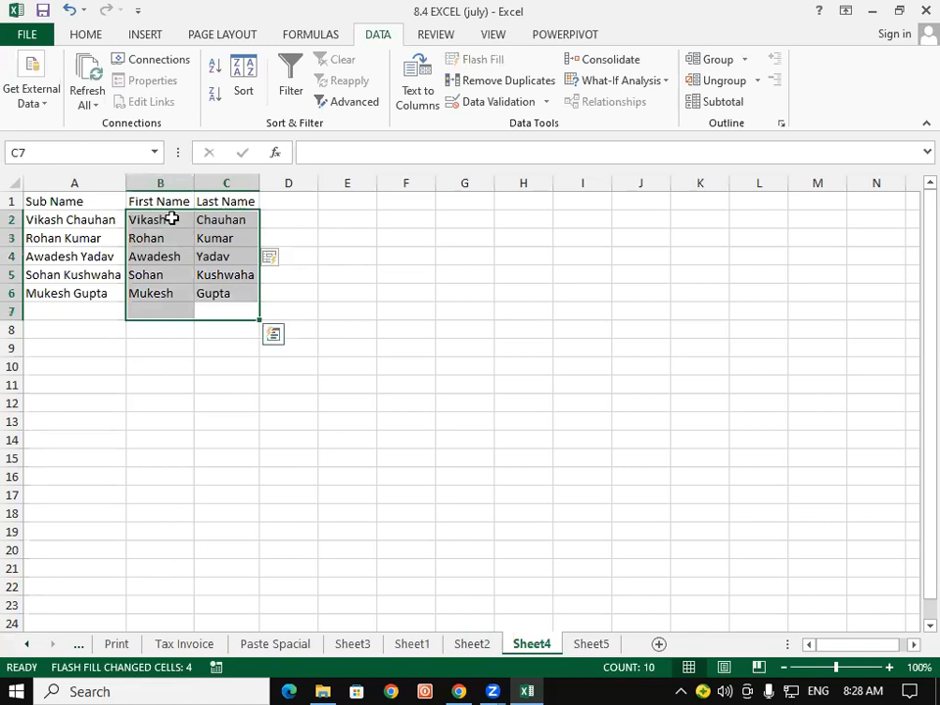
pyautogui.press('Delete')
pyautogui.press('Left')
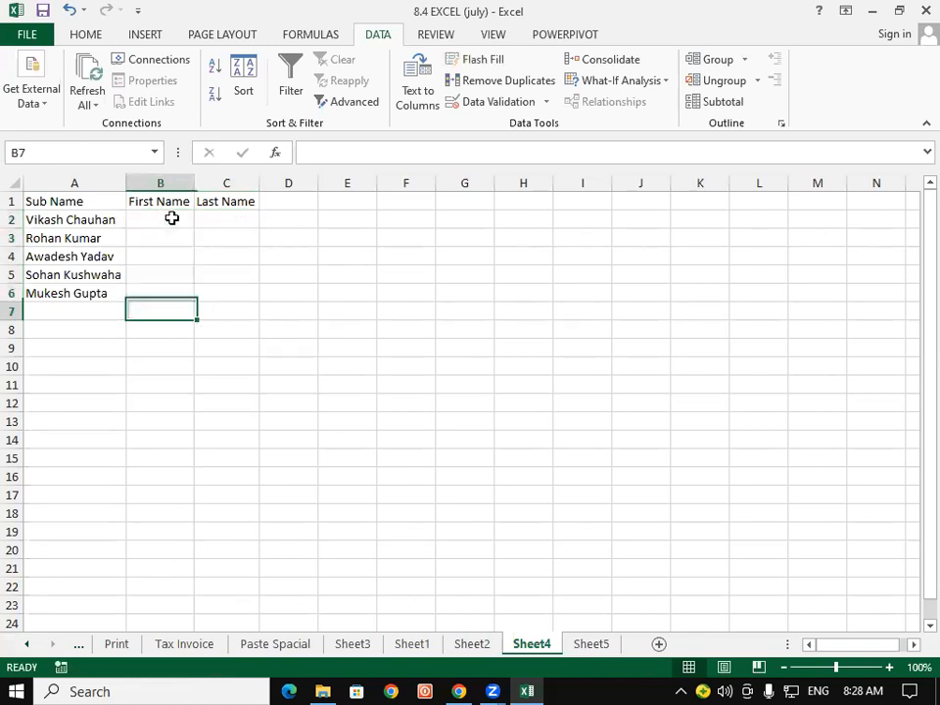
pyautogui.press('Up')
pyautogui.press('Up')
pyautogui.press('Up')
pyautogui.press('Up')
pyautogui.press('Up')
pyautogui.press('Up')
pyautogui.press('Down')
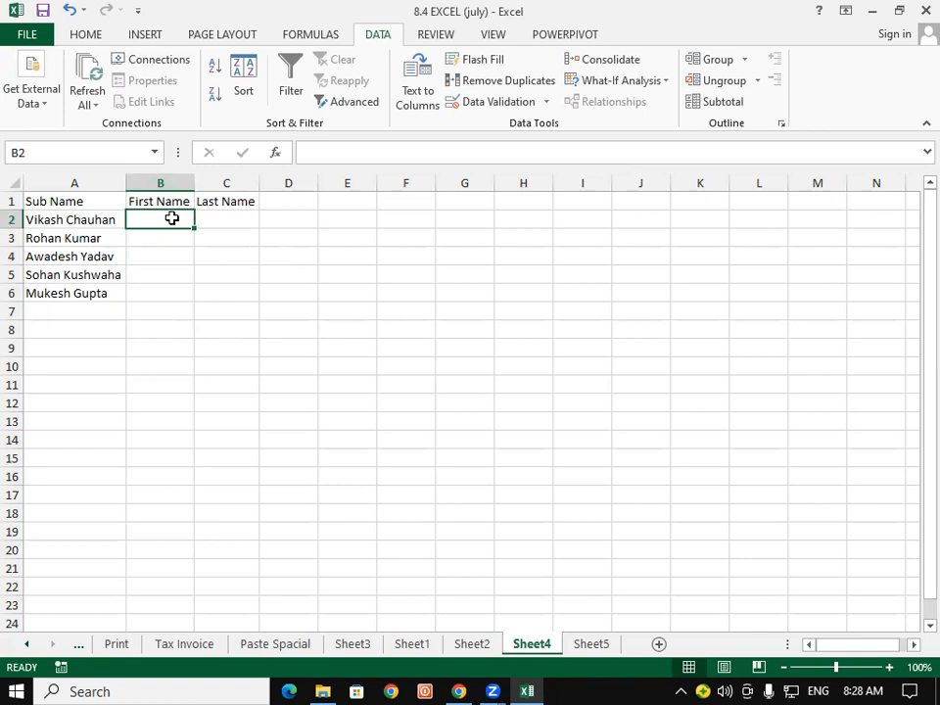
pyautogui.write('Vikas')
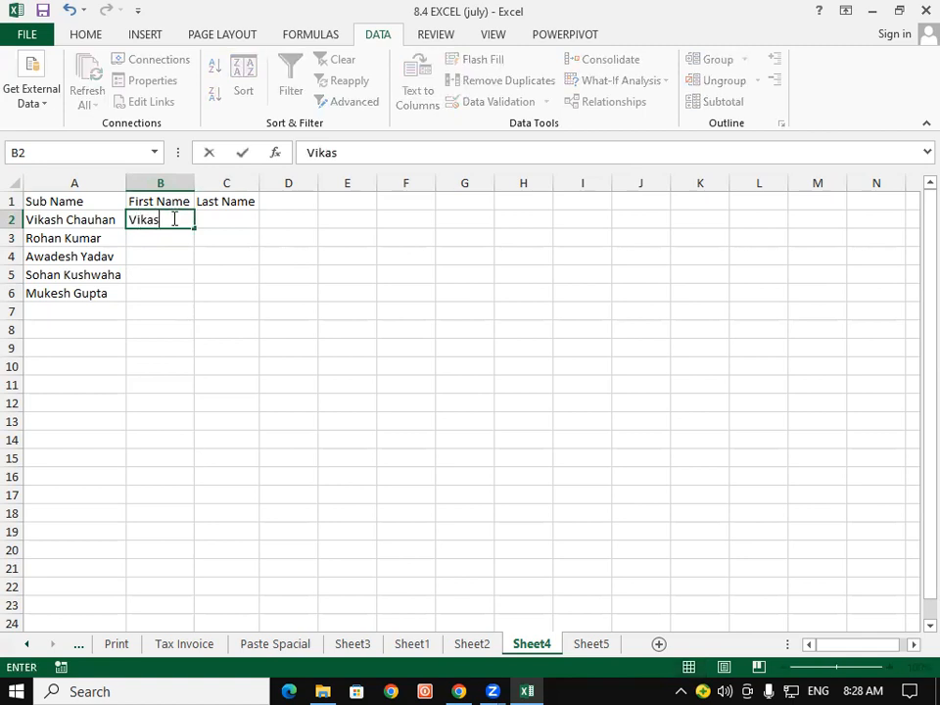
pyautogui.press('Escape')
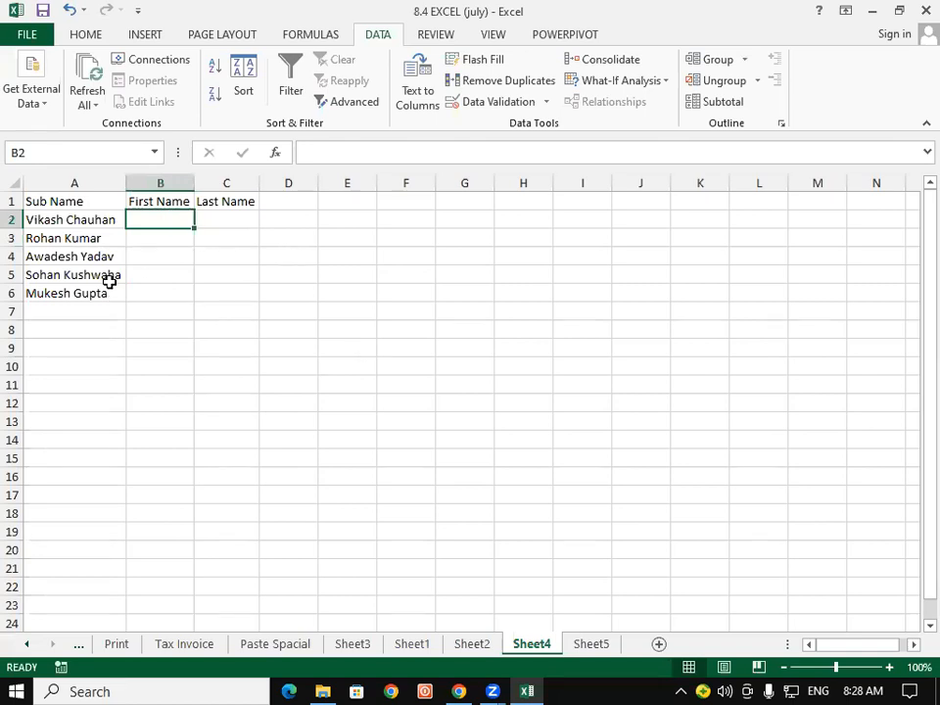
pyautogui.click(363, 227)
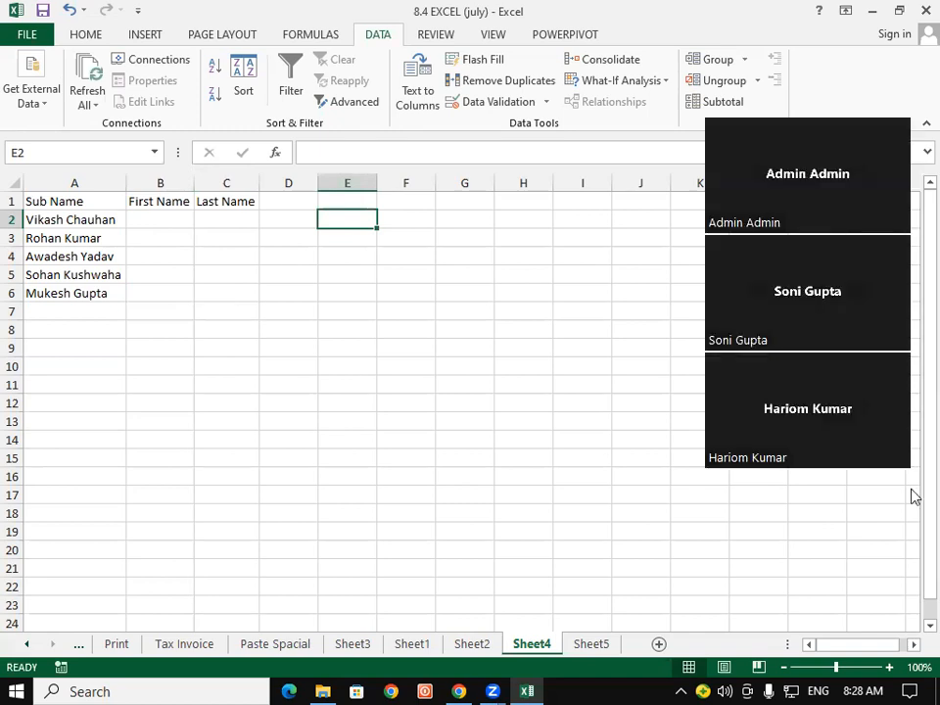
pyautogui.click(898, 368)
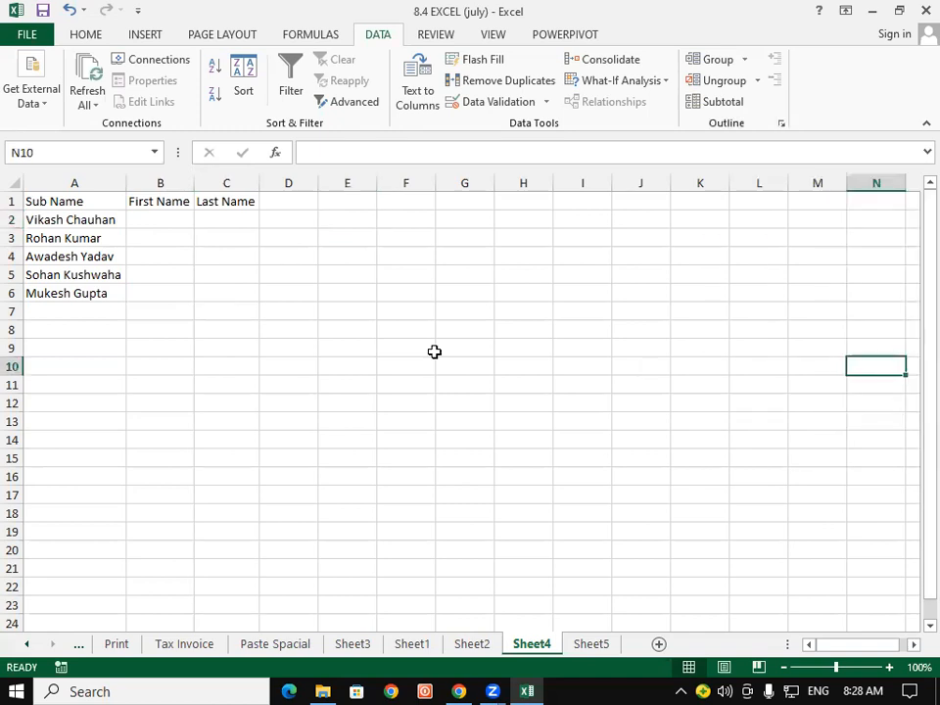
pyautogui.click(283, 234)
# Enter Vikash in E2, try Ctrl+E Flash Fill, and dismiss the no-pattern warning.
pyautogui.click(337, 216)
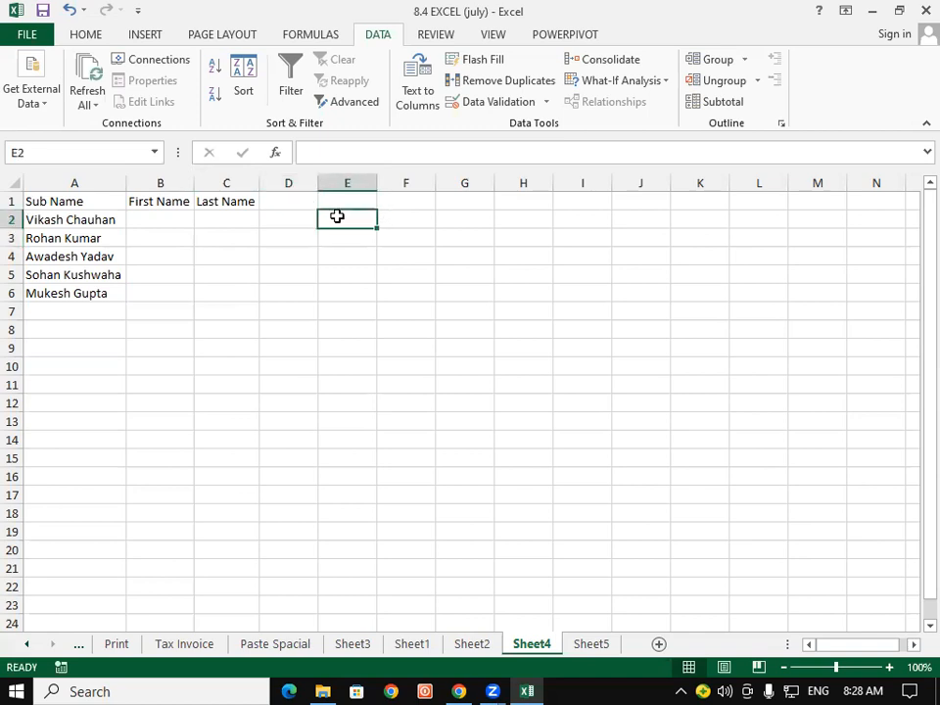
pyautogui.write('Vi')
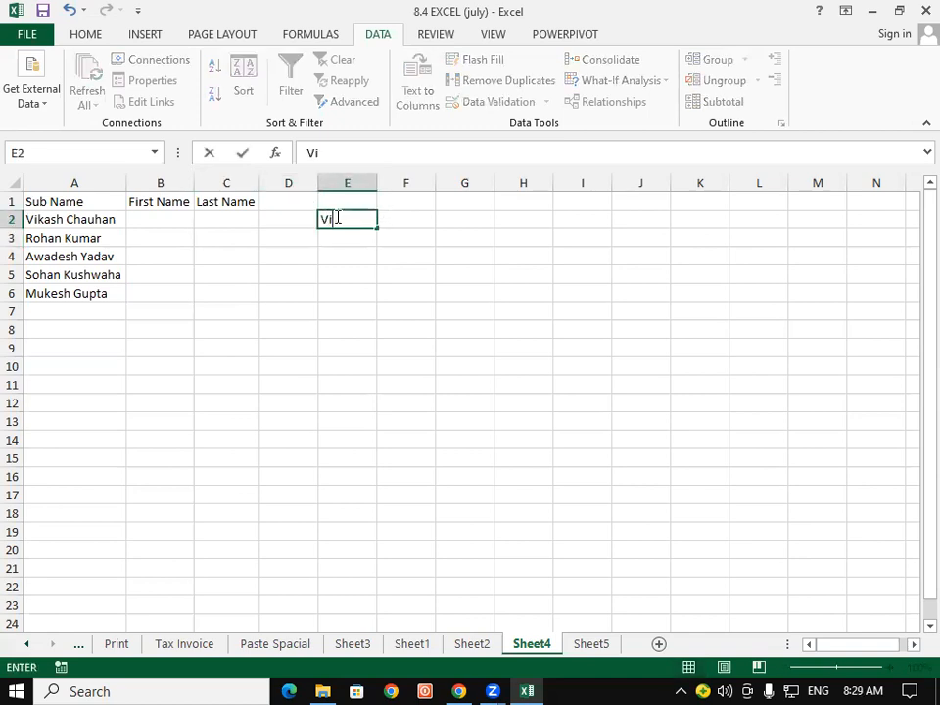
pyautogui.write('kash')
pyautogui.press('Return')
pyautogui.click(336, 216)
pyautogui.hotkey('ctrl', 'e')
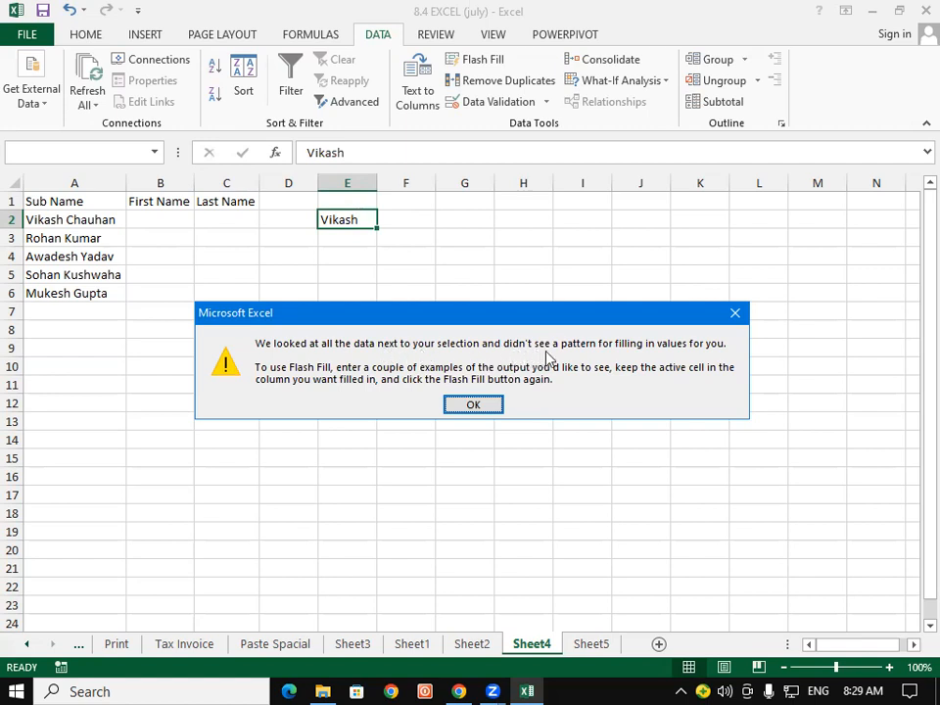
pyautogui.click(496, 407)
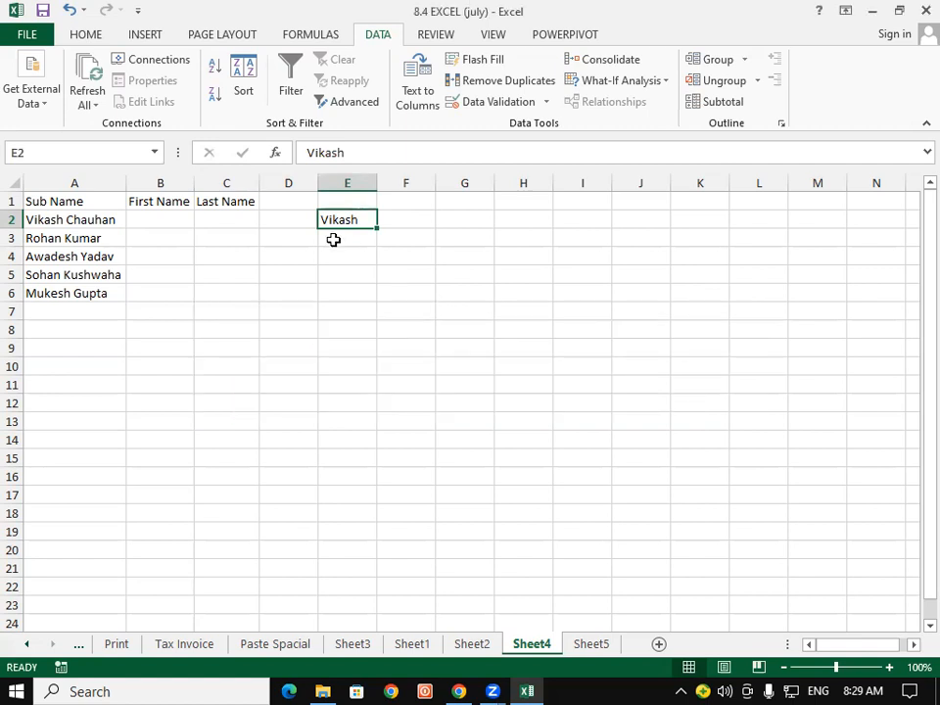
# Select B2:D2 and type the scratch text 'trh' into B2.
pyautogui.moveTo(187, 218); pyautogui.dragTo(360, 217)
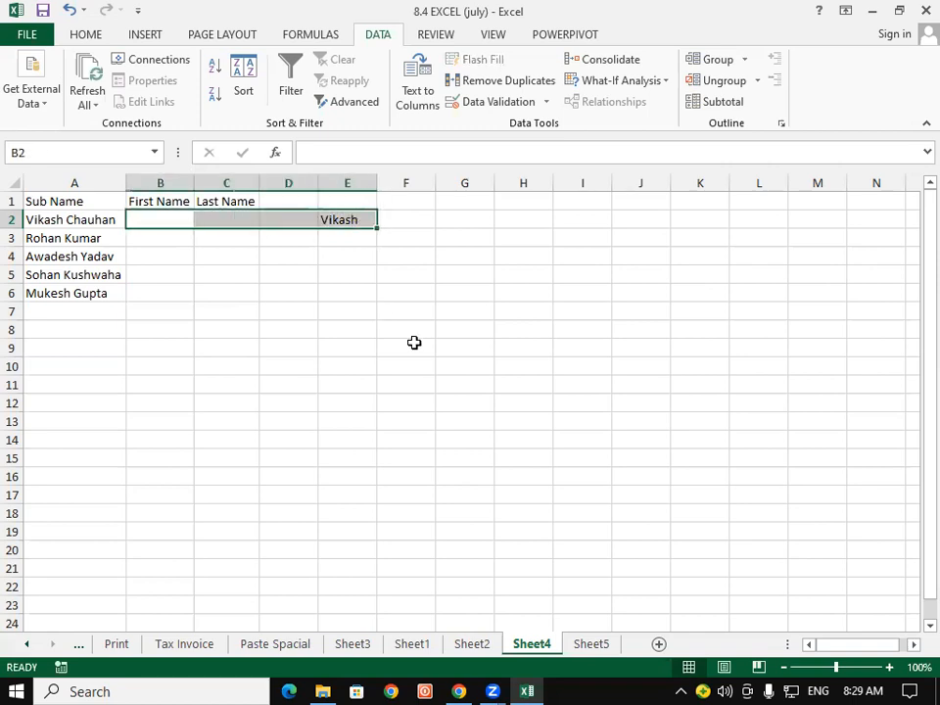
pyautogui.click(399, 385)
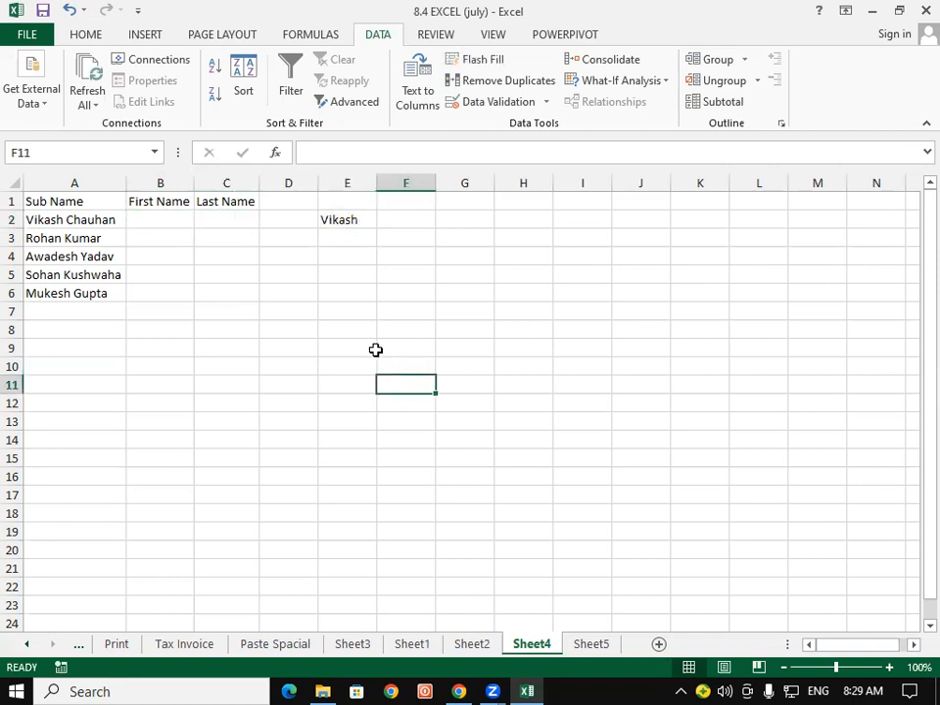
pyautogui.click(293, 216)
pyautogui.moveTo(138, 215); pyautogui.dragTo(280, 212)
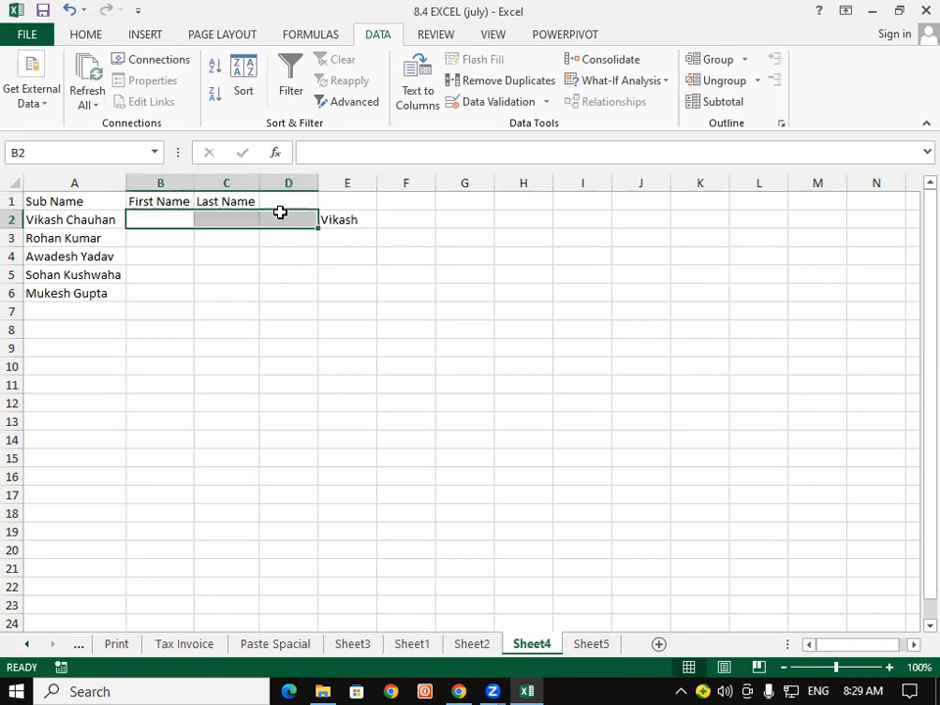
pyautogui.click(247, 313)
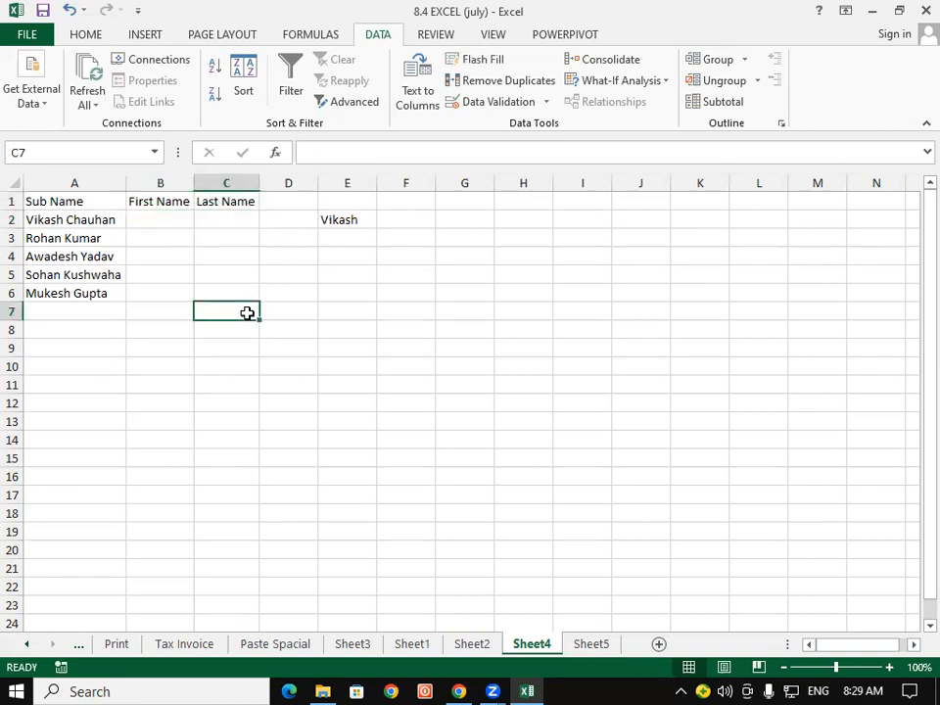
pyautogui.click(155, 218)
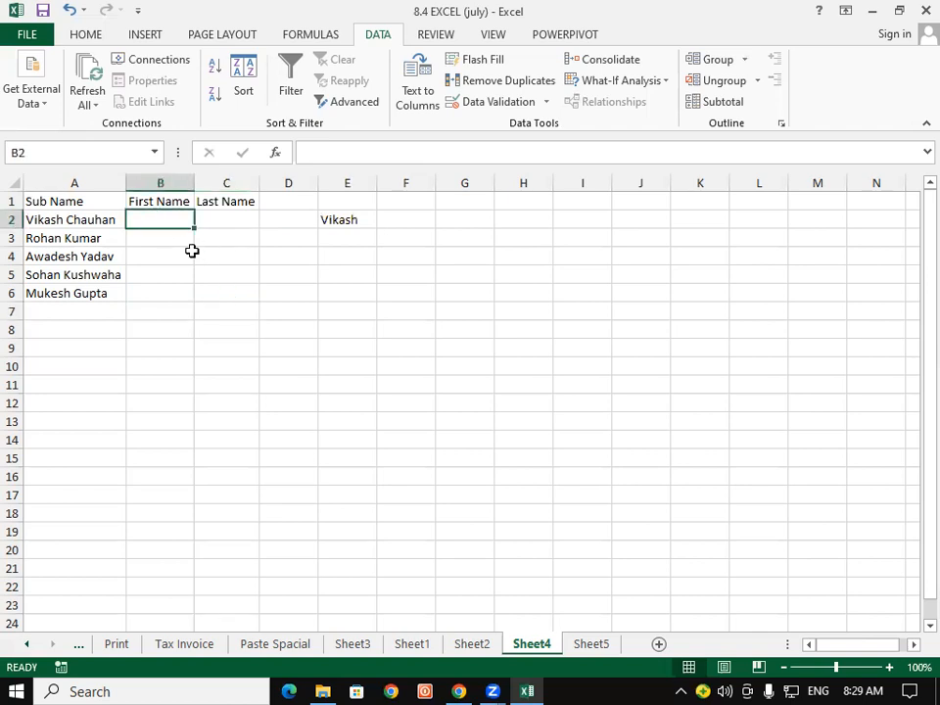
pyautogui.write('trh')
pyautogui.click(237, 219)
# Type scratch text 'h' in C2 and 'eth' in D2.
pyautogui.write('h')
pyautogui.click(276, 218)
pyautogui.write('eth')
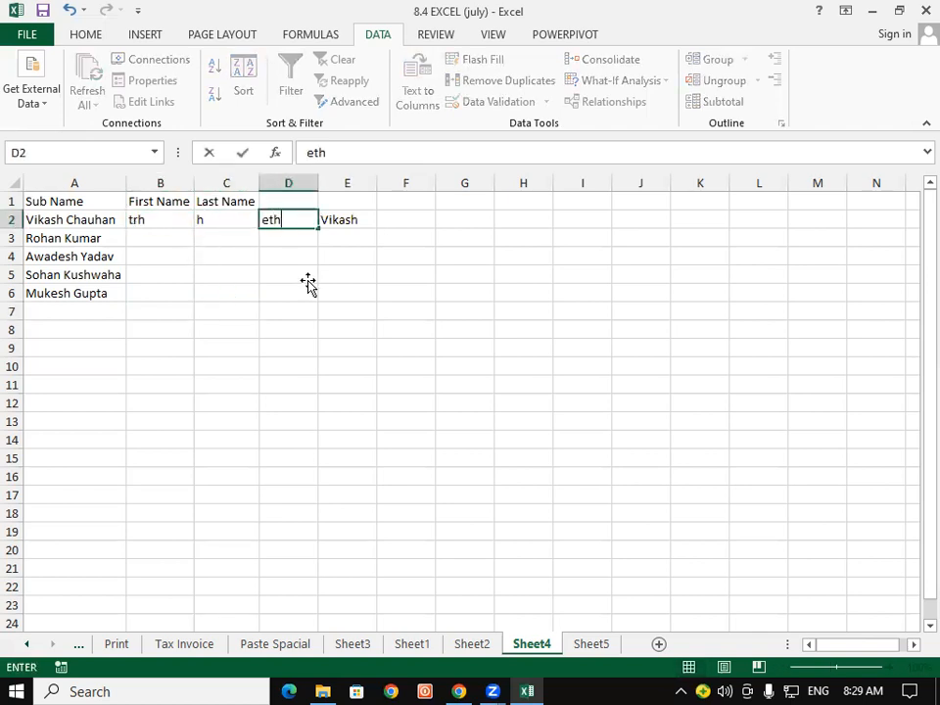
# Flash Fill column E from Vikash, cancel the stray repeated letters, and select B2:D2.
pyautogui.click(347, 220)
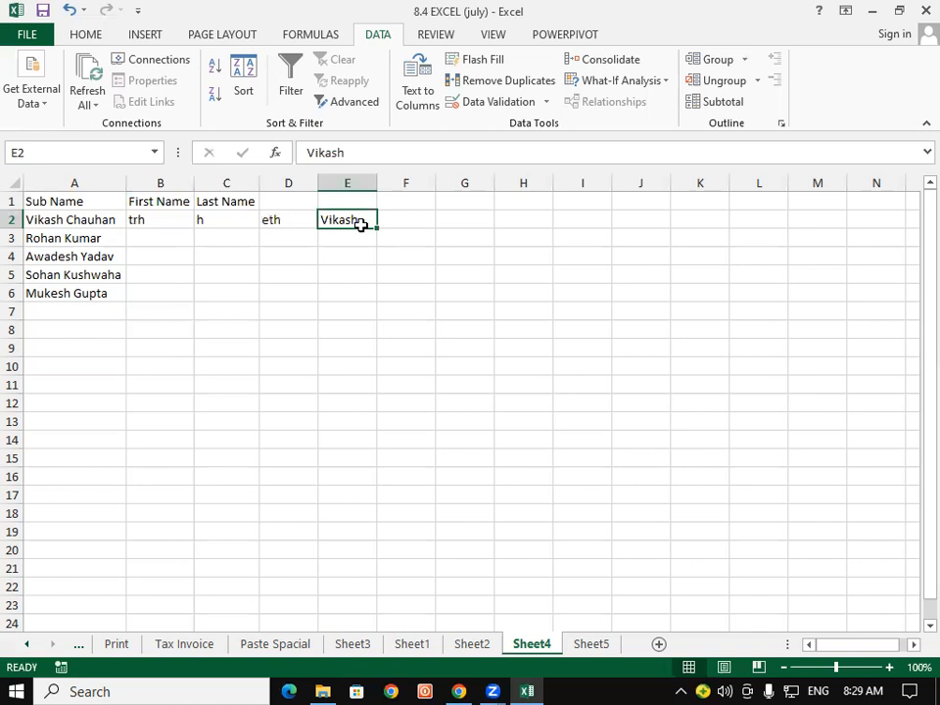
pyautogui.hotkey('ctrl', 'e')
pyautogui.write('eeeeeeeee')
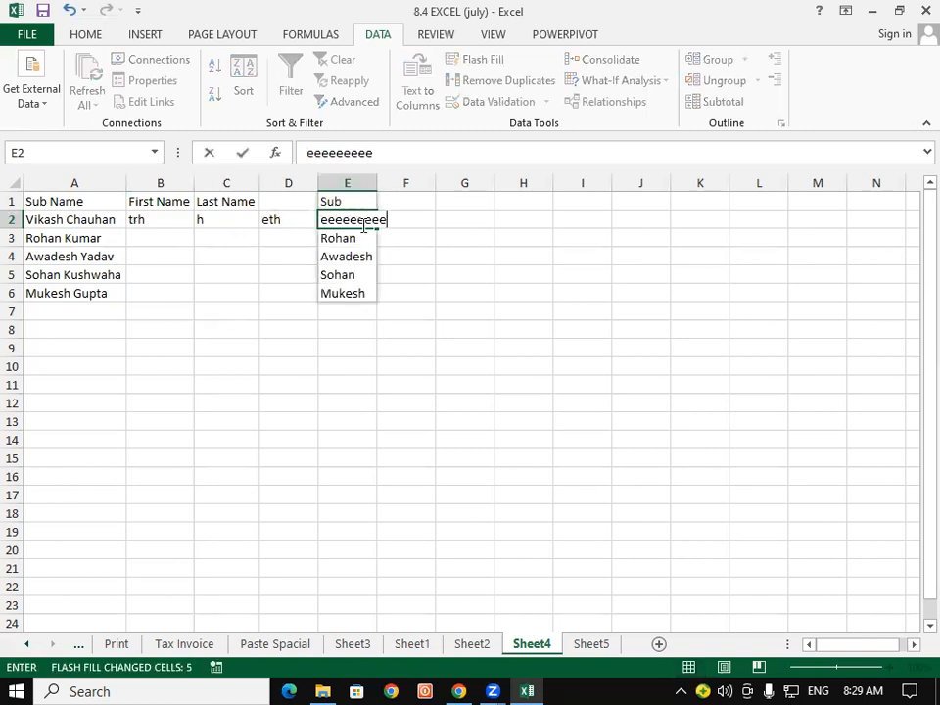
pyautogui.write('eeeeeeeeeeeeeeeeeeeeeeeeeeeeeeeeeeeeeeeeeeeeeeeeeeeeeeee')
pyautogui.press('Escape')
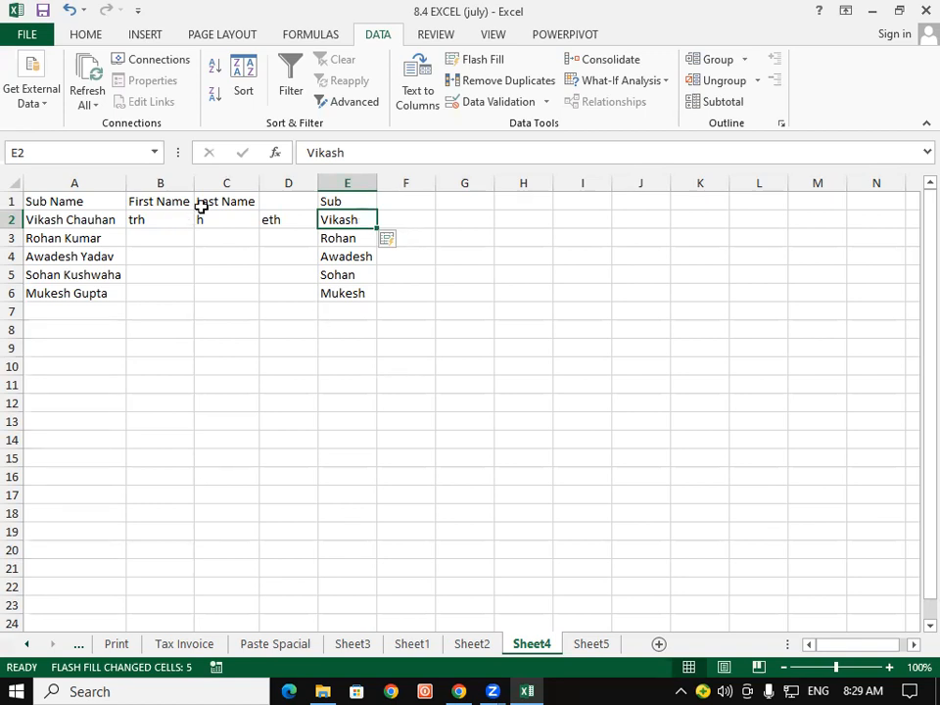
pyautogui.moveTo(144, 216); pyautogui.dragTo(276, 219)
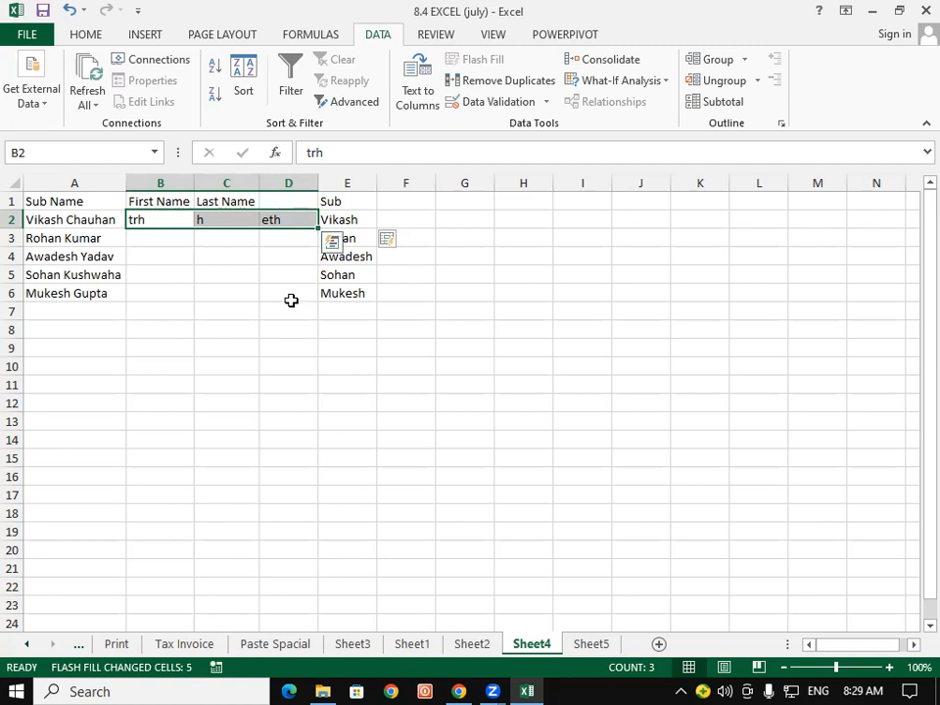
# Clear B2:E6, then enter Vikash in B2 and Flash Fill the first names.
pyautogui.moveTo(171, 223); pyautogui.dragTo(353, 283)
pyautogui.press('Delete')
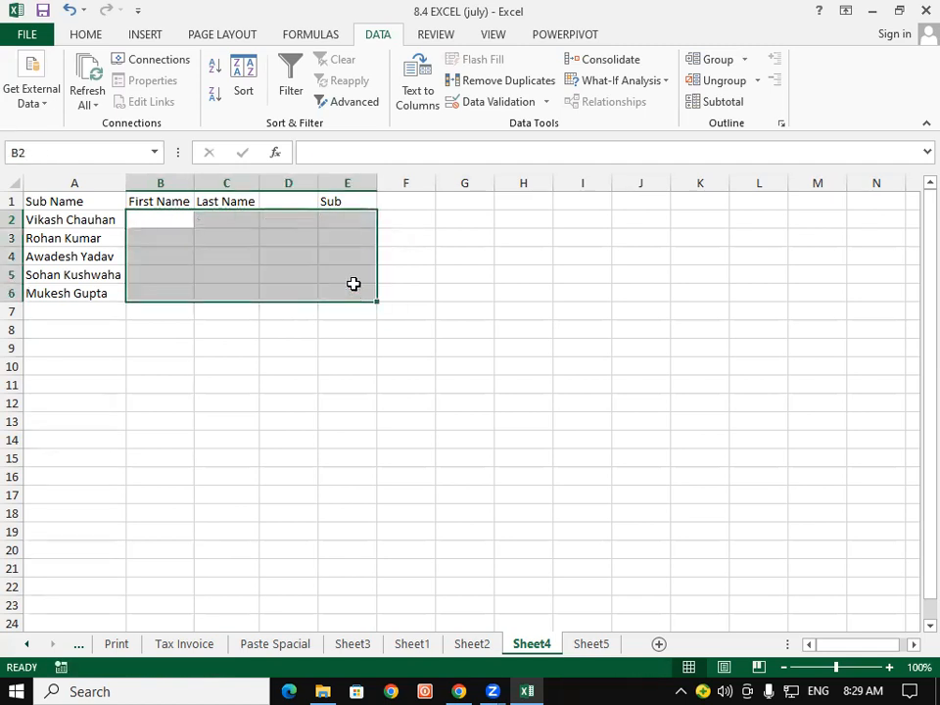
pyautogui.click(138, 221)
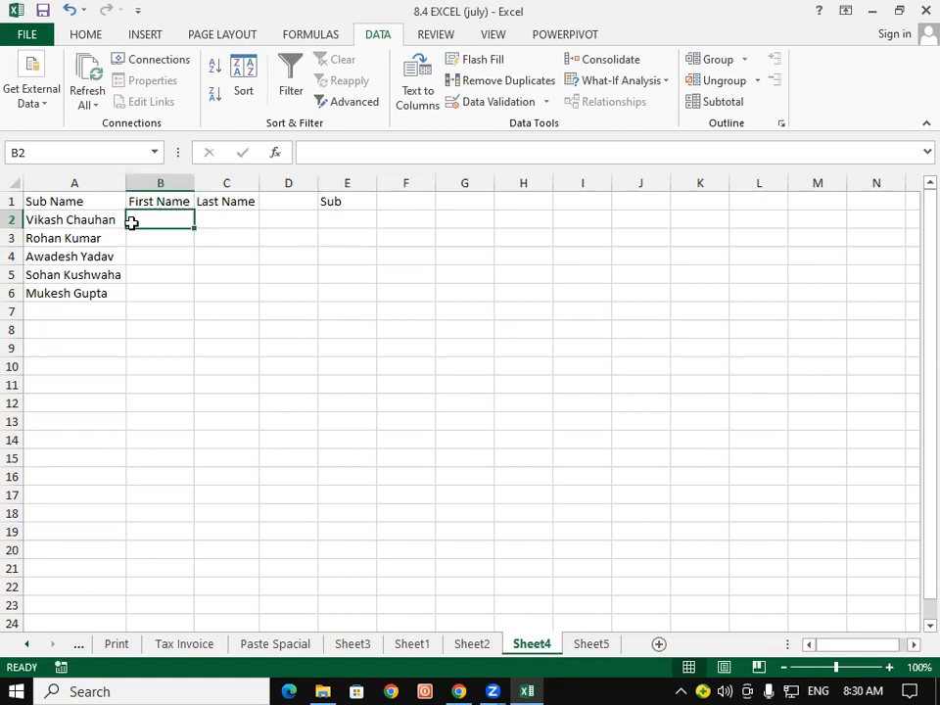
pyautogui.write('Vikash')
pyautogui.press('Return')
pyautogui.click(132, 222)
pyautogui.hotkey('ctrl', 'e')
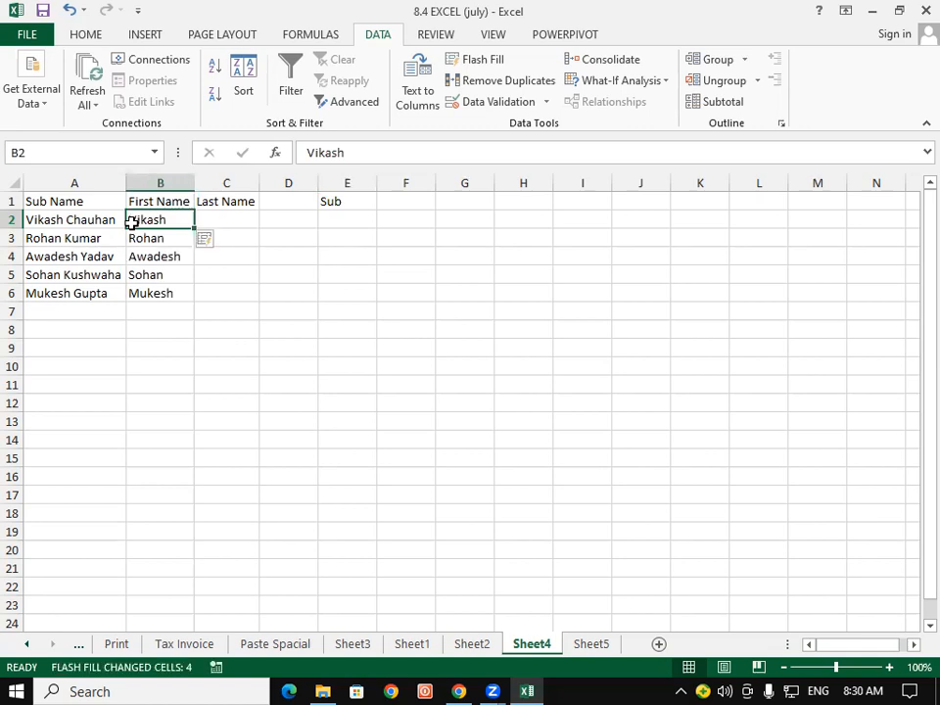
pyautogui.press('Right')
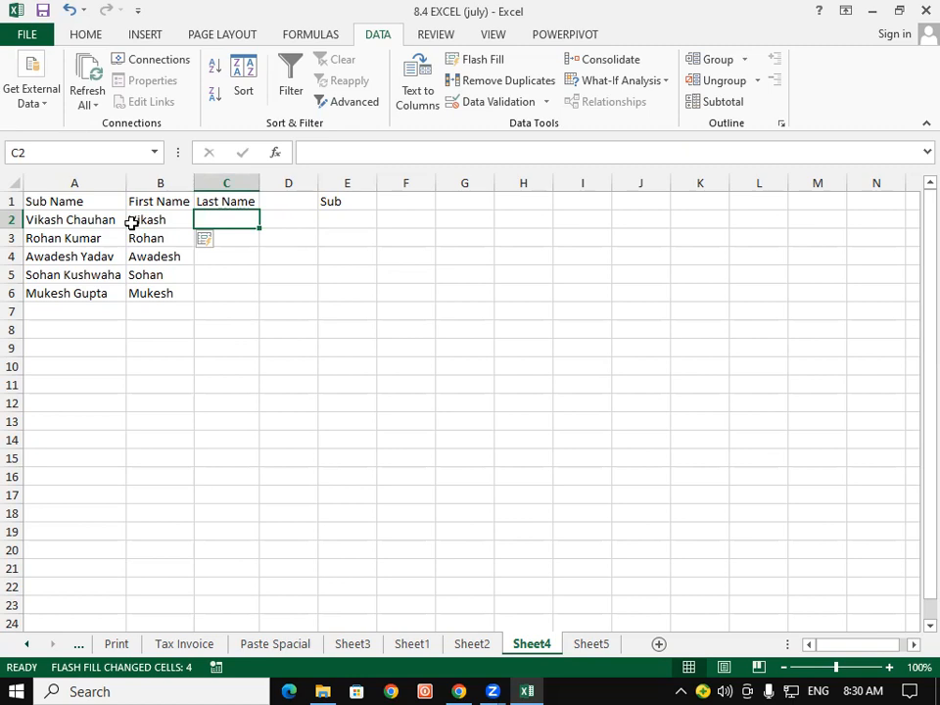
pyautogui.write('C')
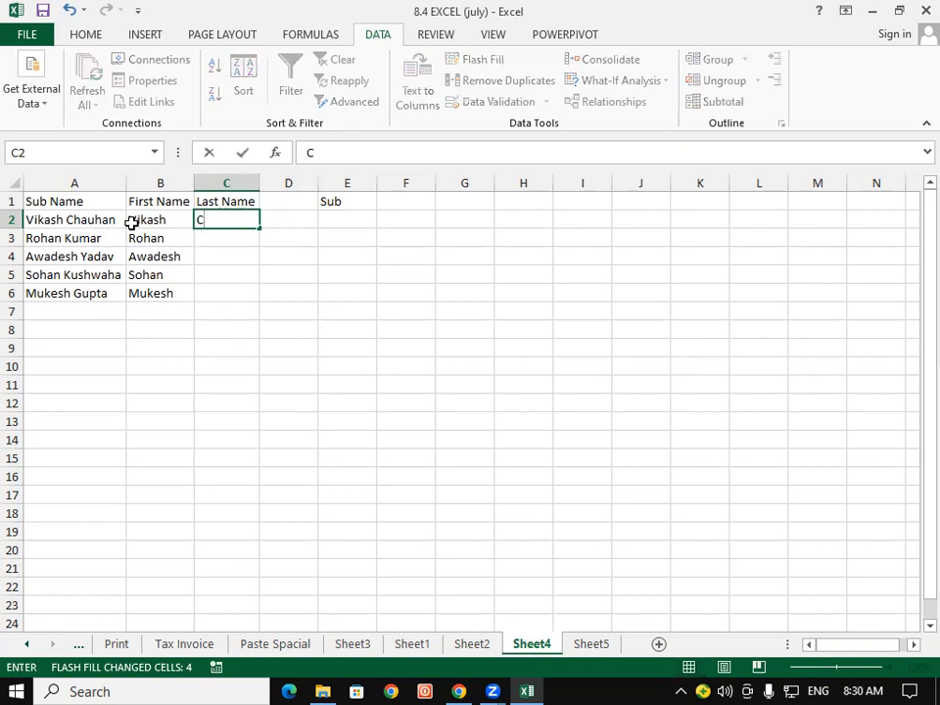
pyautogui.write('hauhan')
pyautogui.press('BackSpace')
pyautogui.write('an')
pyautogui.press('Return')
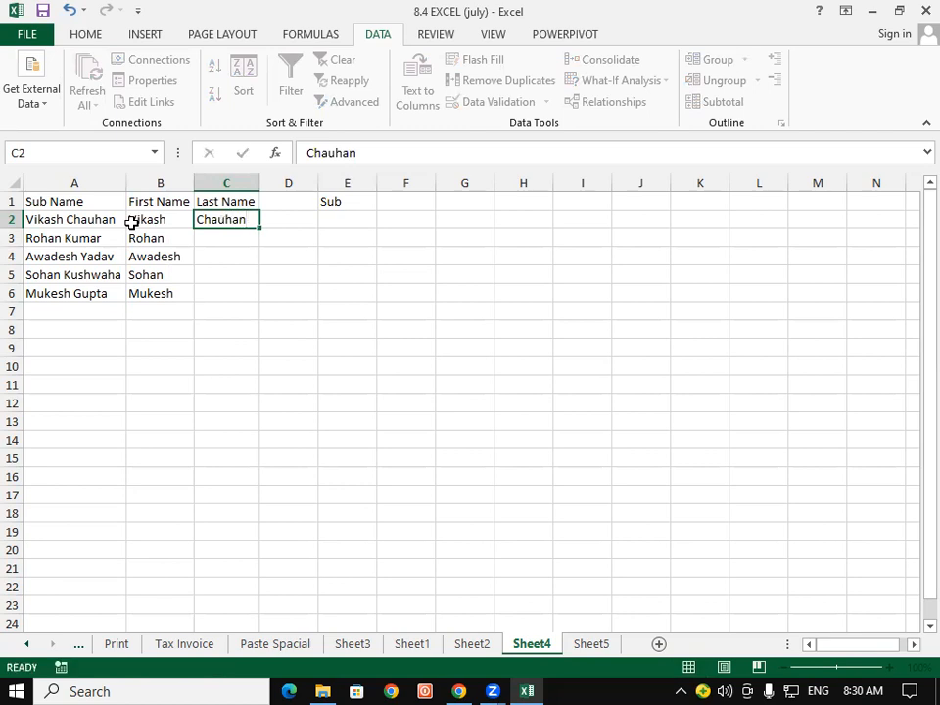
pyautogui.press('Up')
pyautogui.hotkey('ctrl', 'e')
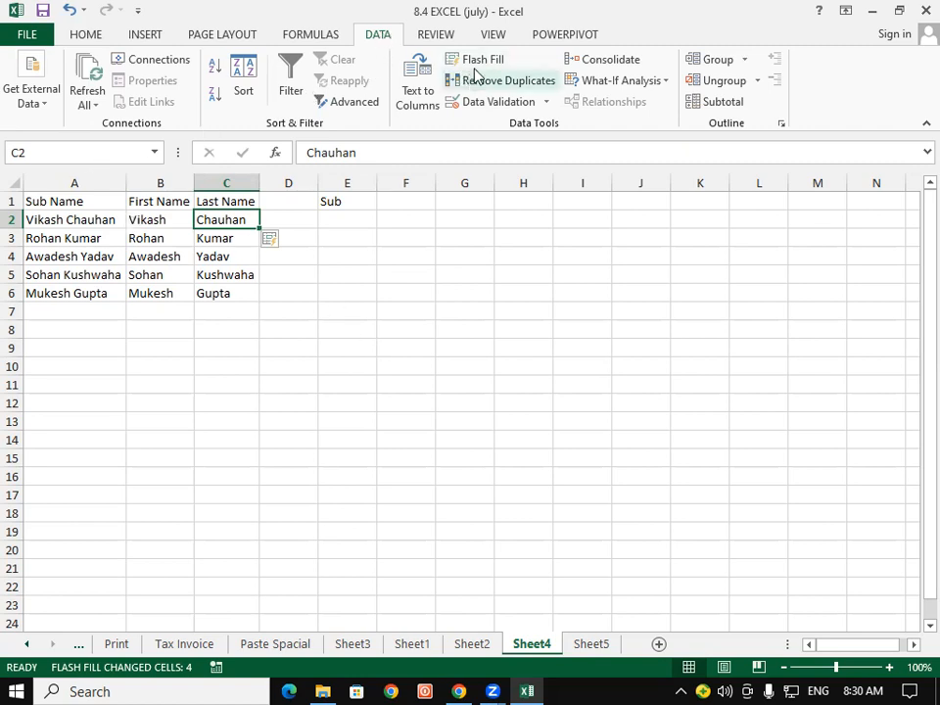
pyautogui.click(172, 236)
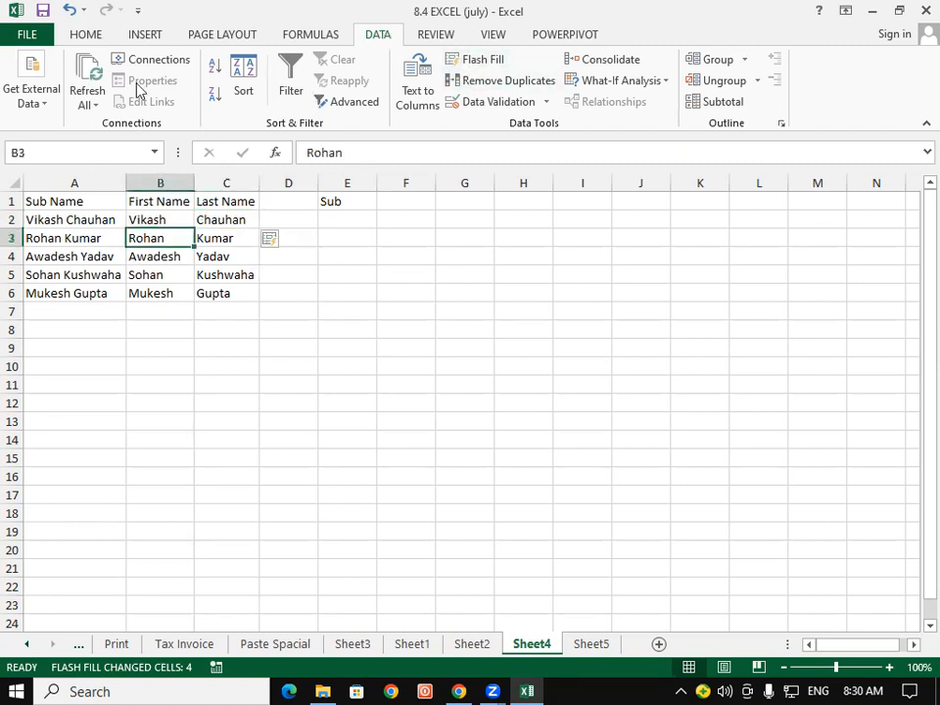
pyautogui.click(86, 37)
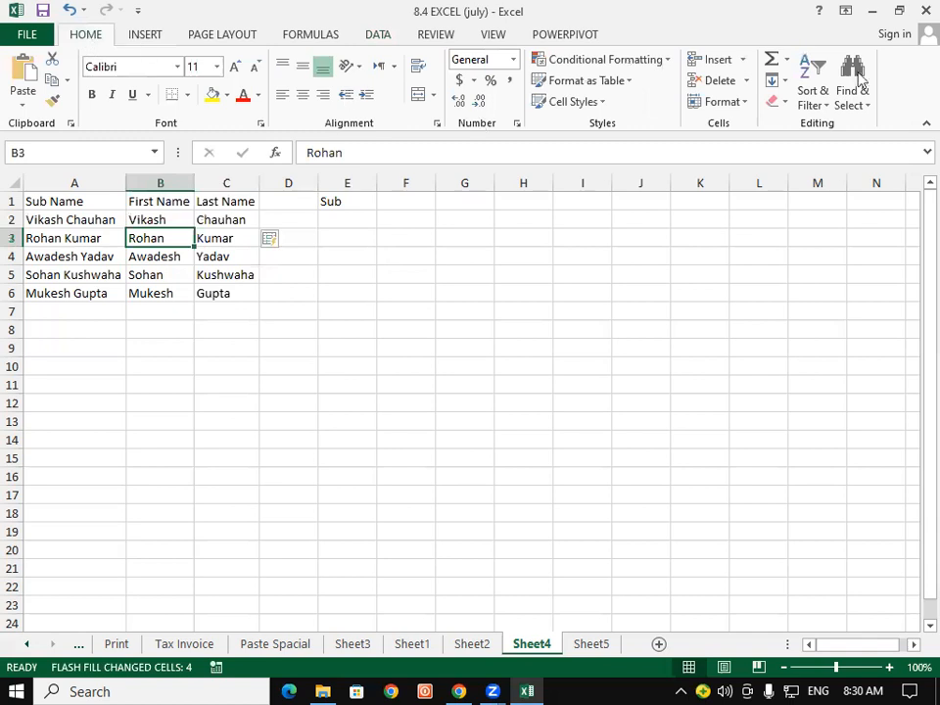
pyautogui.click(780, 81)
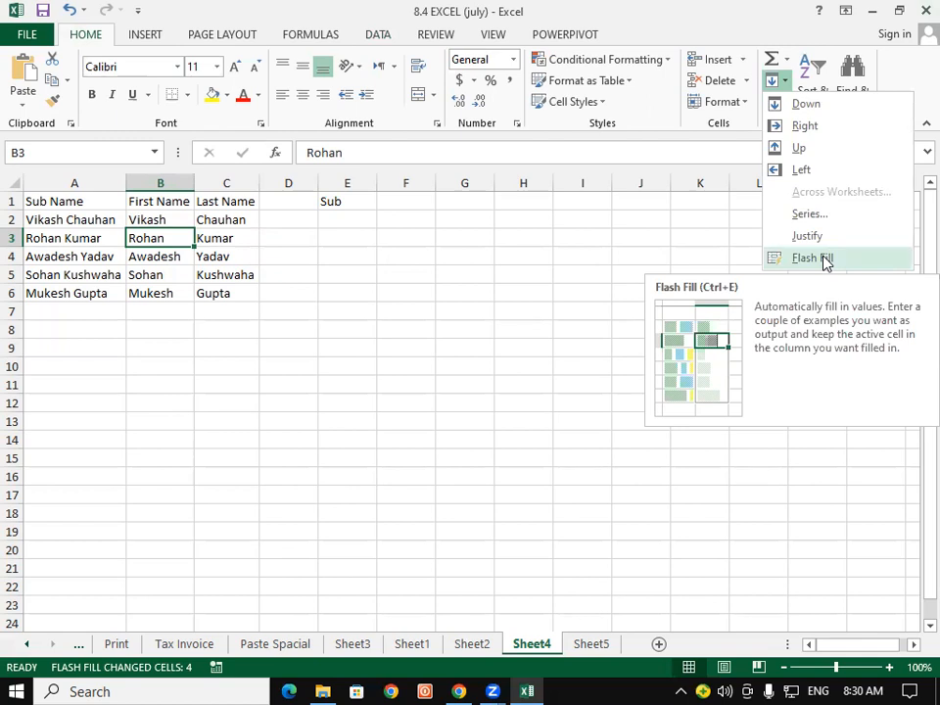
pyautogui.click(383, 394)
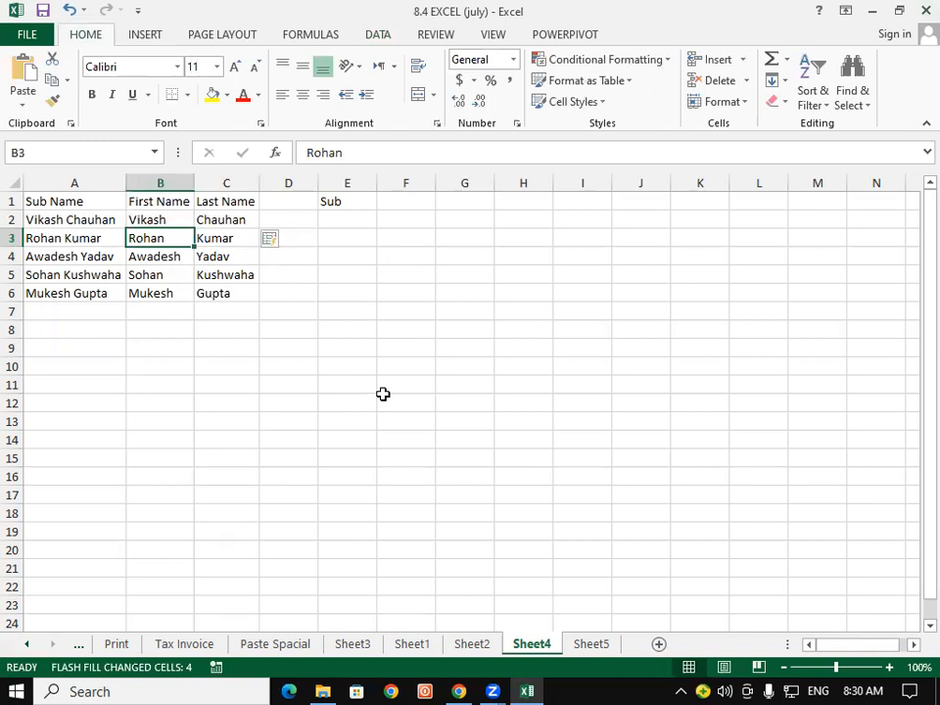
pyautogui.click(379, 37)
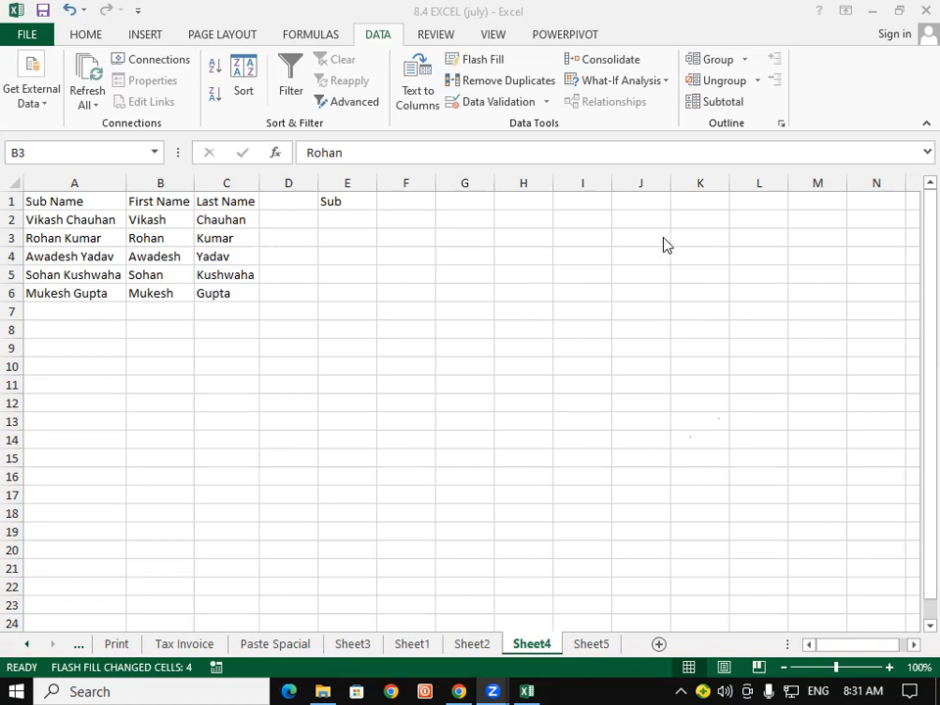
pyautogui.moveTo(73, 238); pyautogui.dragTo(94, 381)
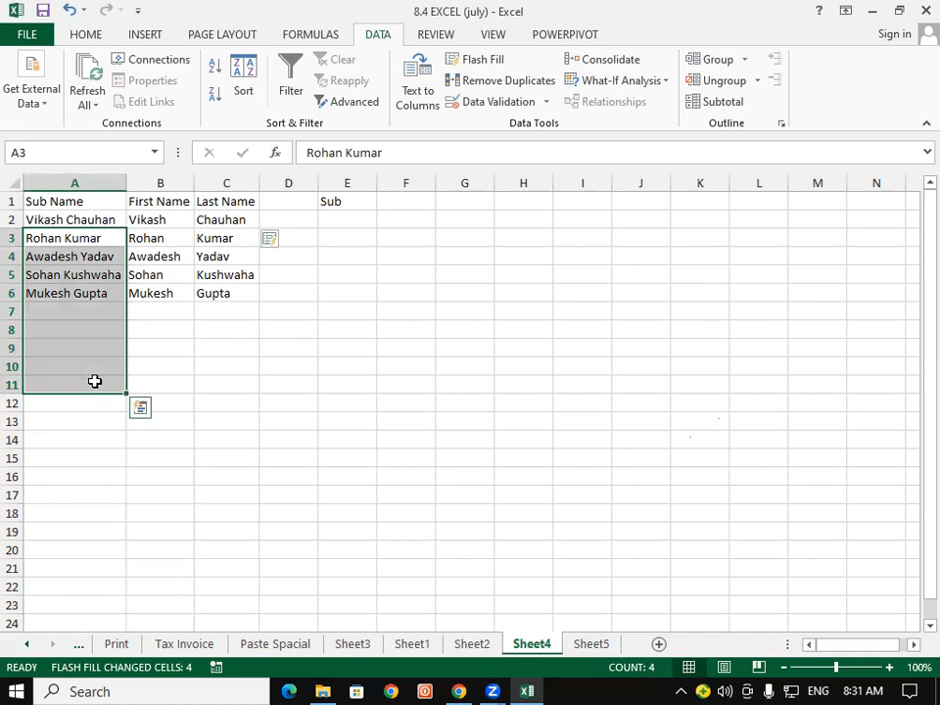
pyautogui.click(209, 313)
pyautogui.click(106, 322)
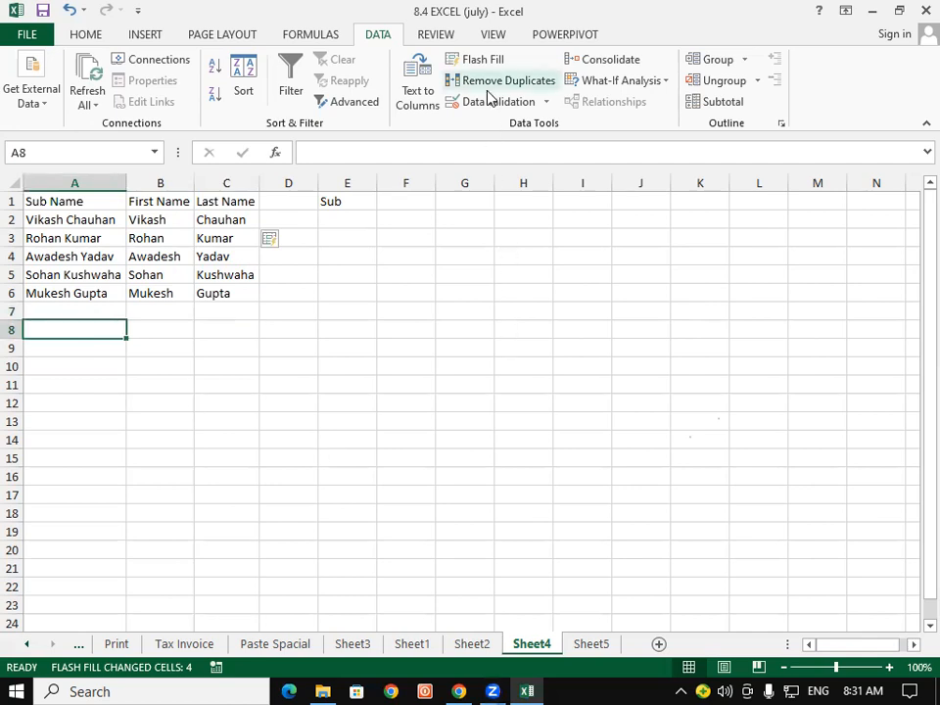
pyautogui.click(79, 221)
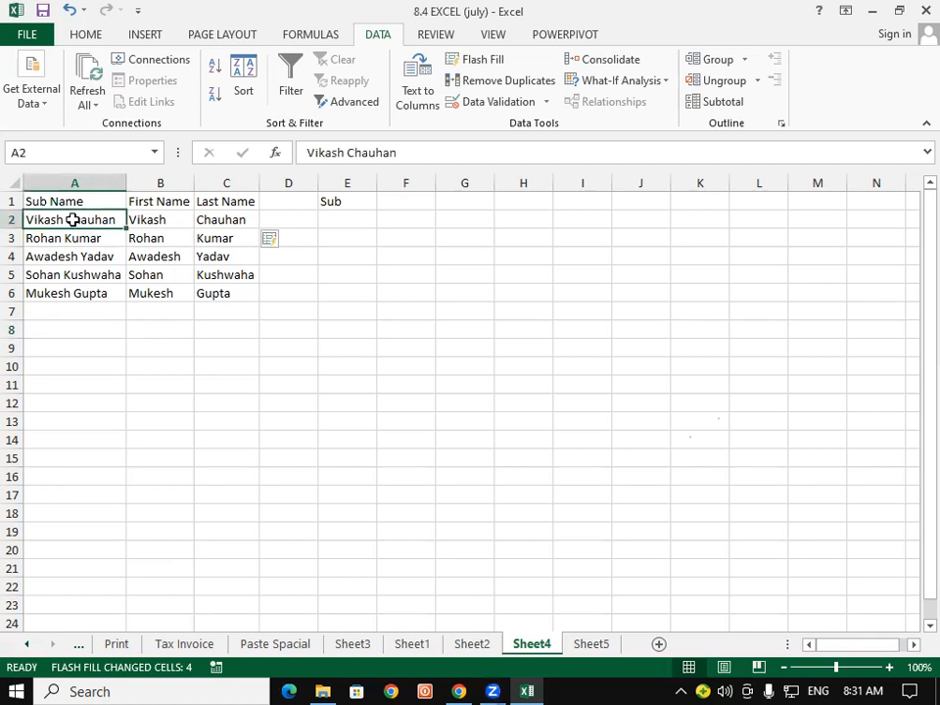
pyautogui.hotkey('ctrl', 'c')
pyautogui.click(48, 307)
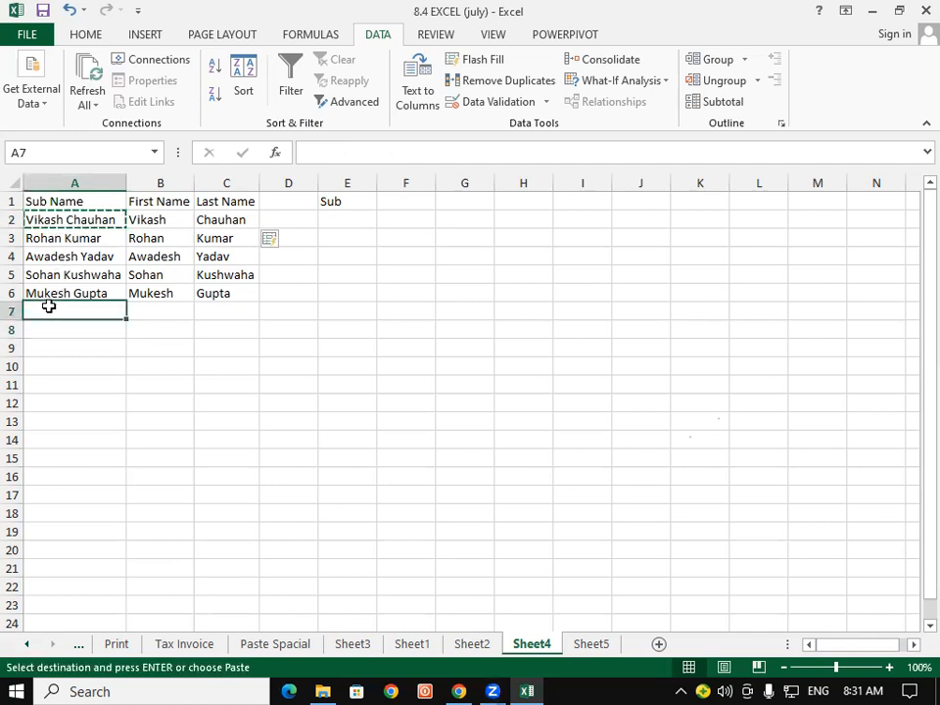
pyautogui.hotkey('ctrl', 'v')
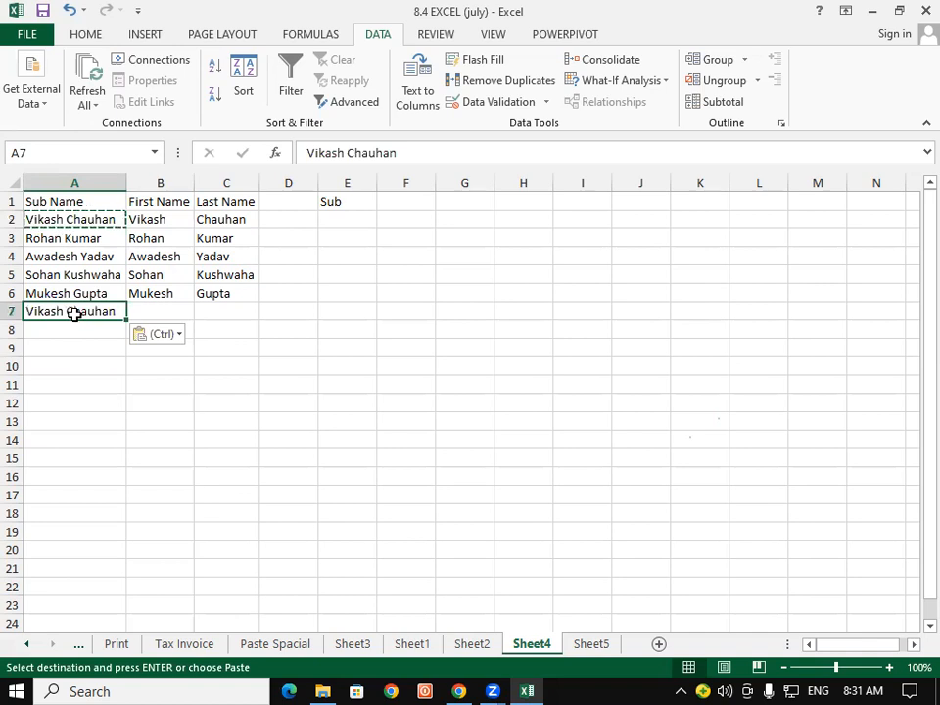
pyautogui.click(53, 253)
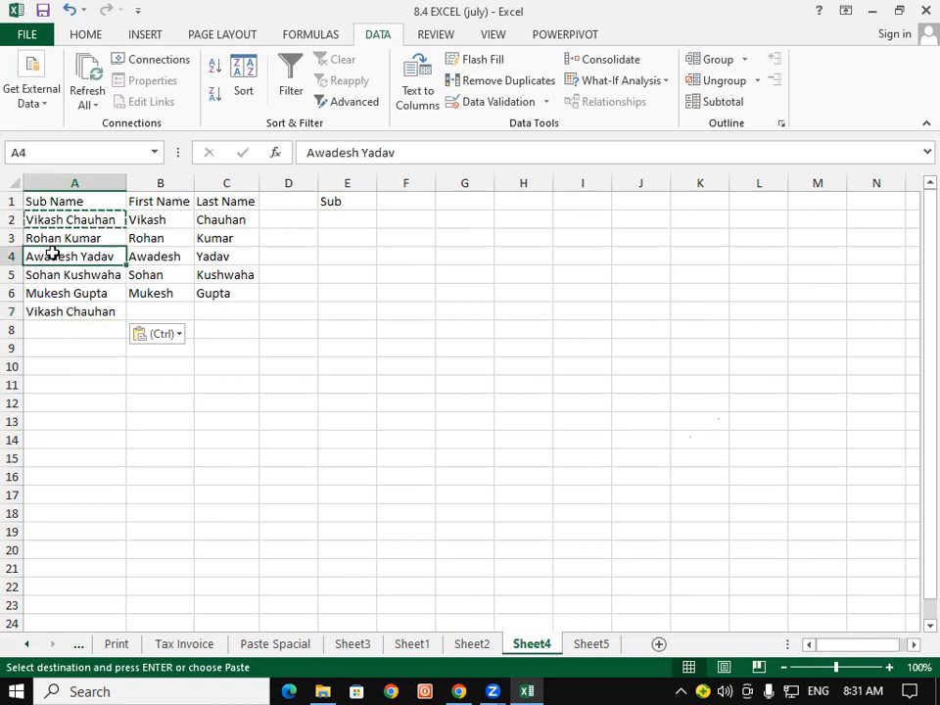
pyautogui.hotkey('ctrl', 'c')
pyautogui.click(72, 324)
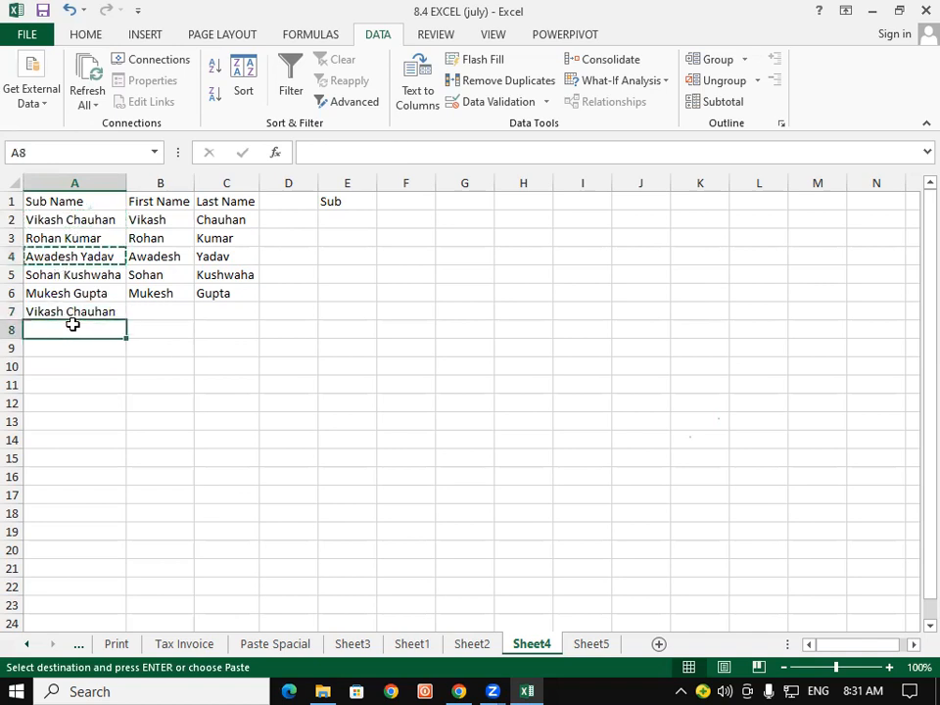
pyautogui.hotkey('ctrl', 'v')
# Flash Fill first and last names for the new rows into B7:C8.
pyautogui.click(64, 386)
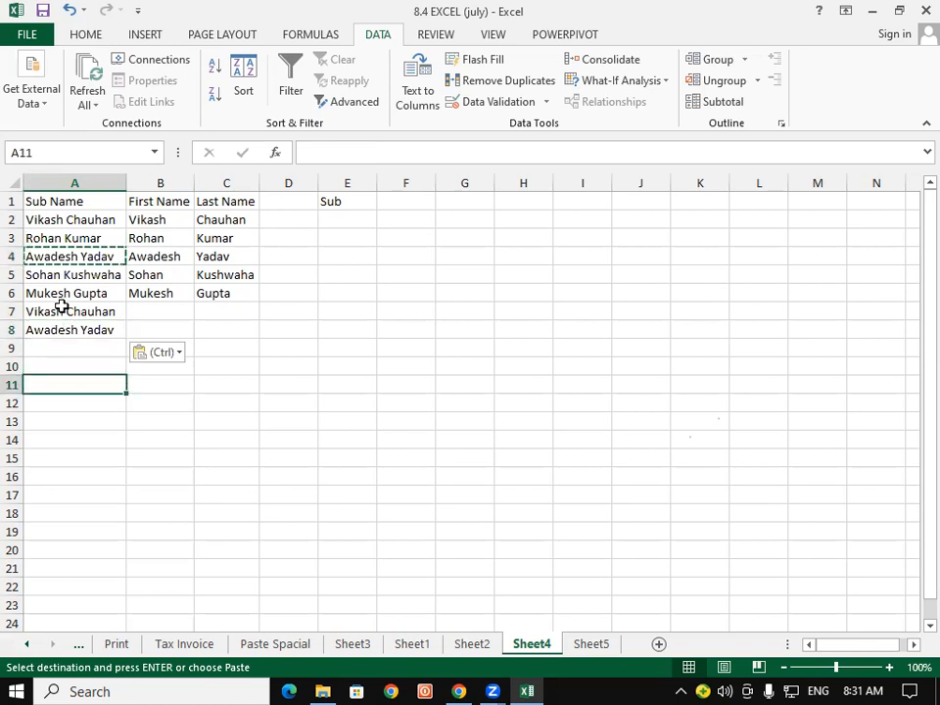
pyautogui.click(159, 294)
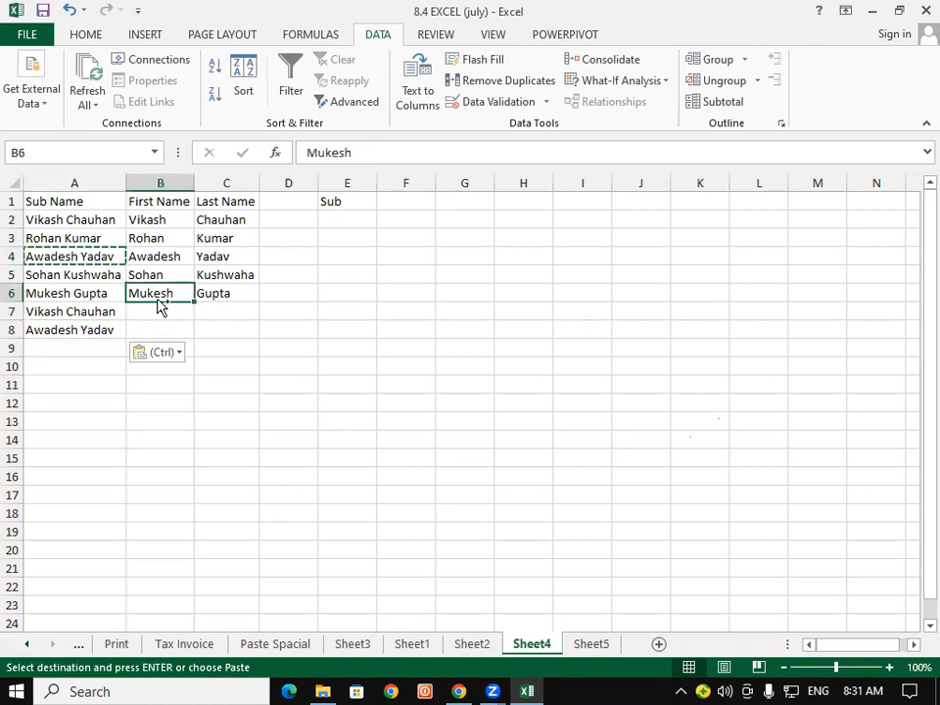
pyautogui.hotkey('ctrl', 'e')
pyautogui.click(250, 293)
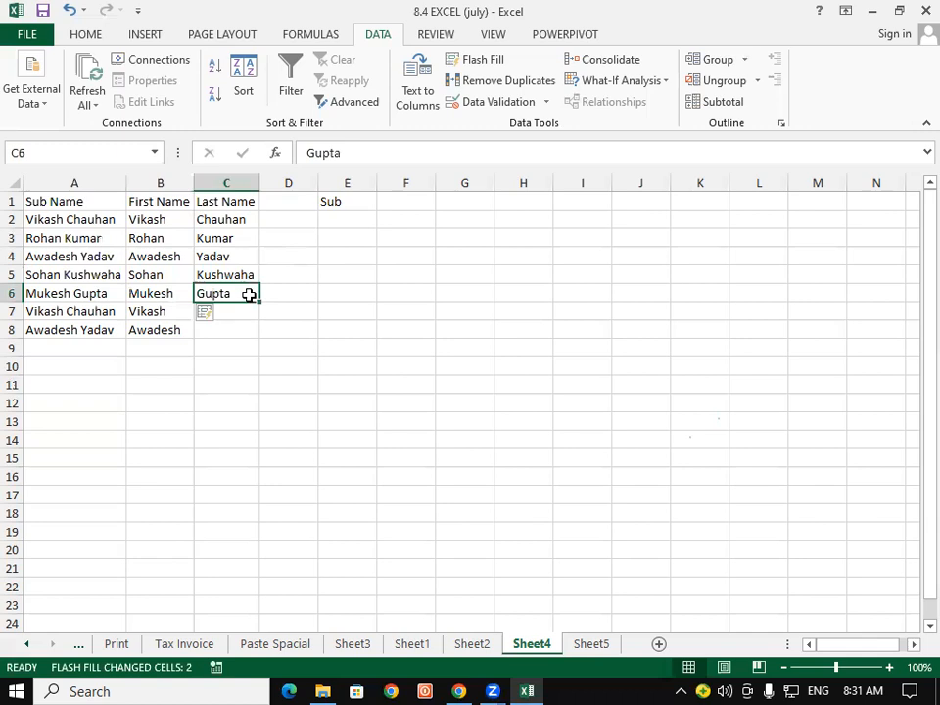
pyautogui.hotkey('ctrl', 'e')
pyautogui.click(211, 368)
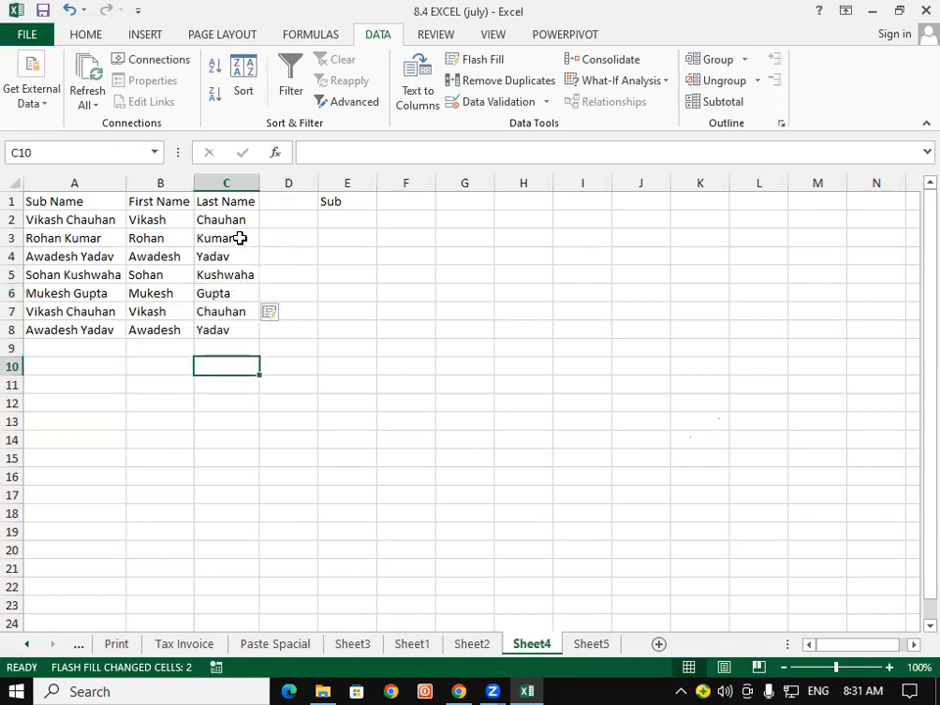
# Make the A1:C1 headers bold, red and size 12, and autofit columns B to D.
pyautogui.moveTo(40, 200); pyautogui.dragTo(225, 195)
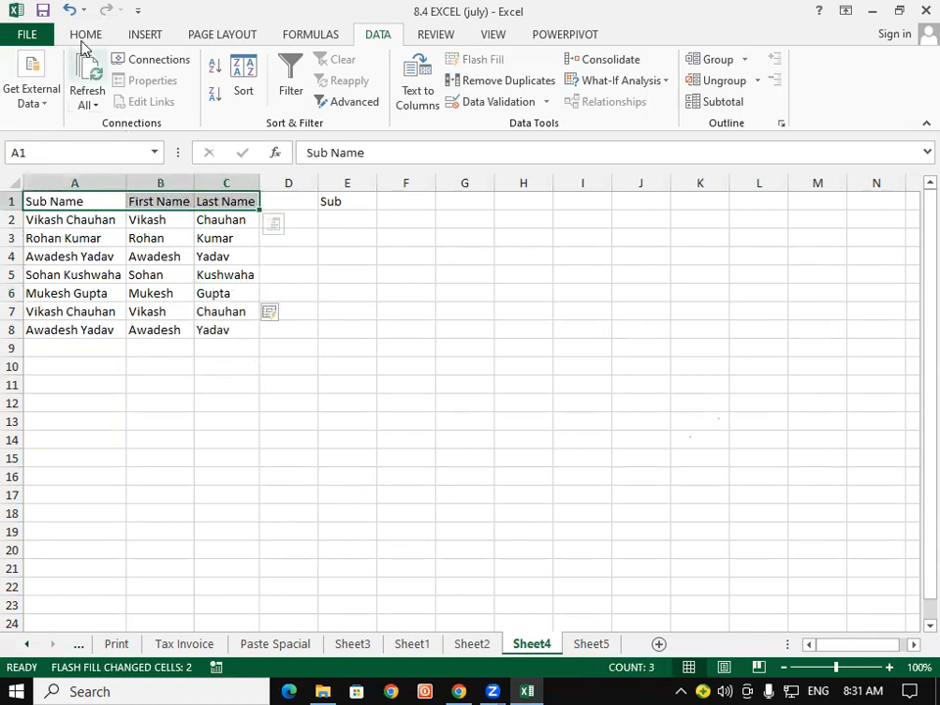
pyautogui.click(85, 35)
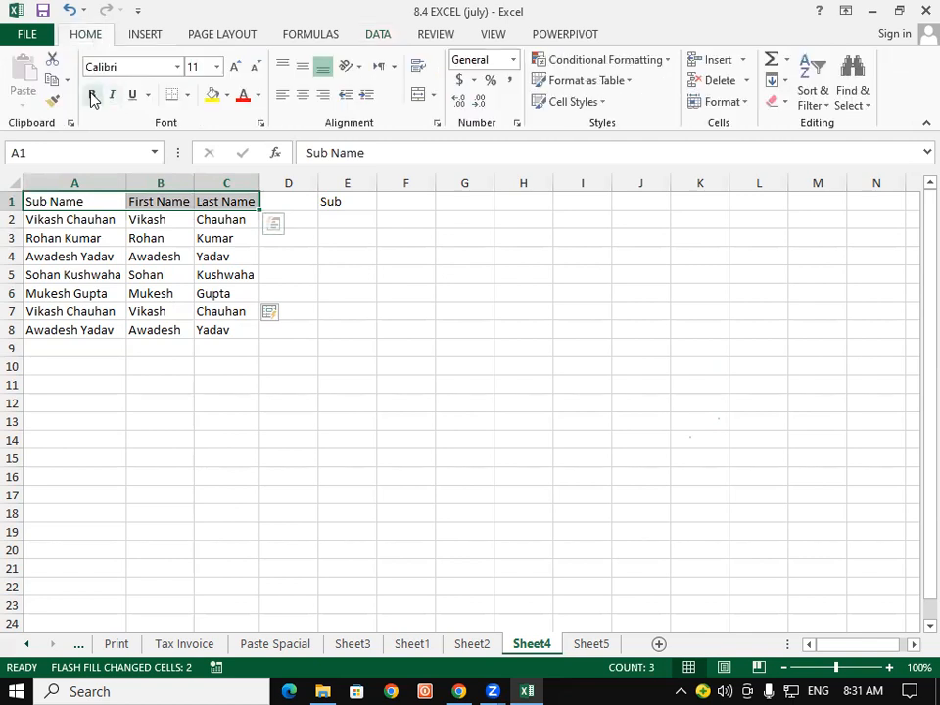
pyautogui.click(91, 94)
pyautogui.click(243, 95)
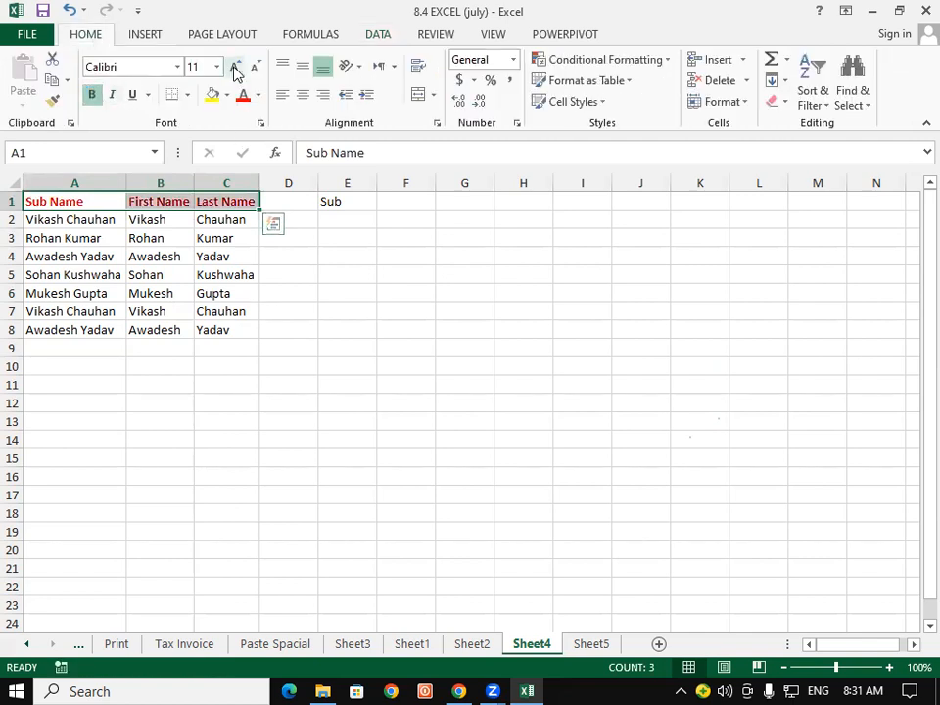
pyautogui.click(235, 66)
pyautogui.moveTo(170, 183); pyautogui.dragTo(262, 174)
pyautogui.doubleClick(260, 182)
pyautogui.click(283, 363)
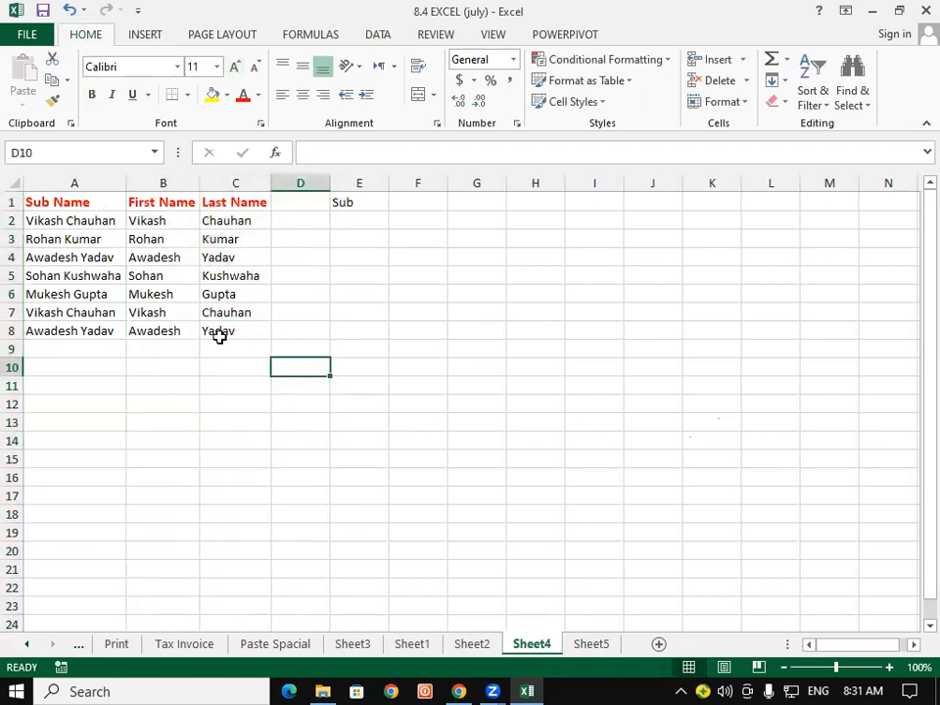
# Apply All Borders to A1:C8 and select the data rows A2:C8.
pyautogui.moveTo(77, 203); pyautogui.dragTo(229, 329)
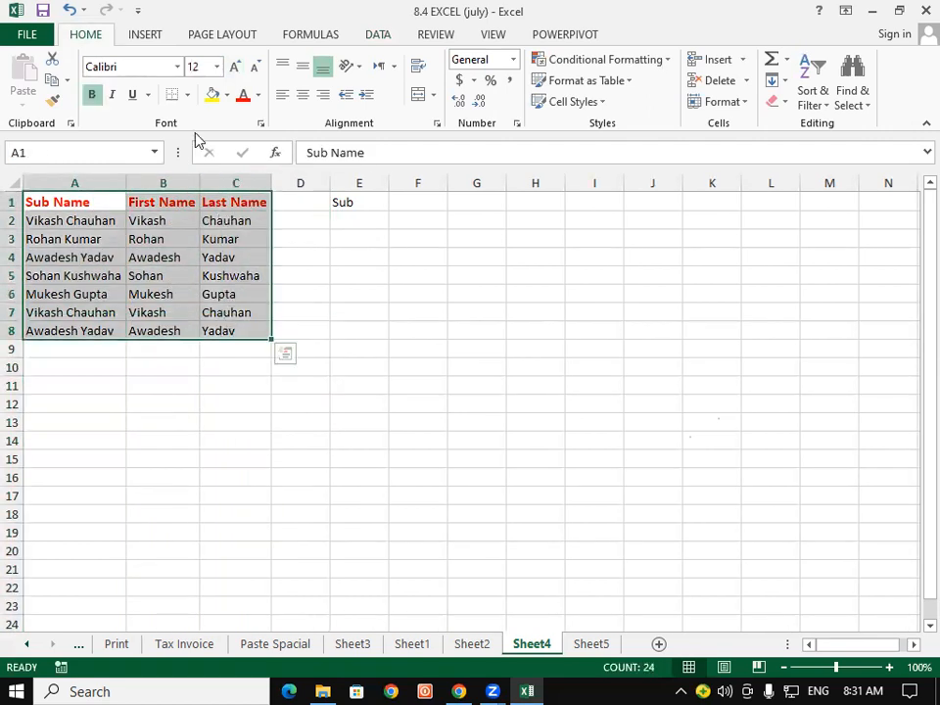
pyautogui.click(187, 94)
pyautogui.click(205, 251)
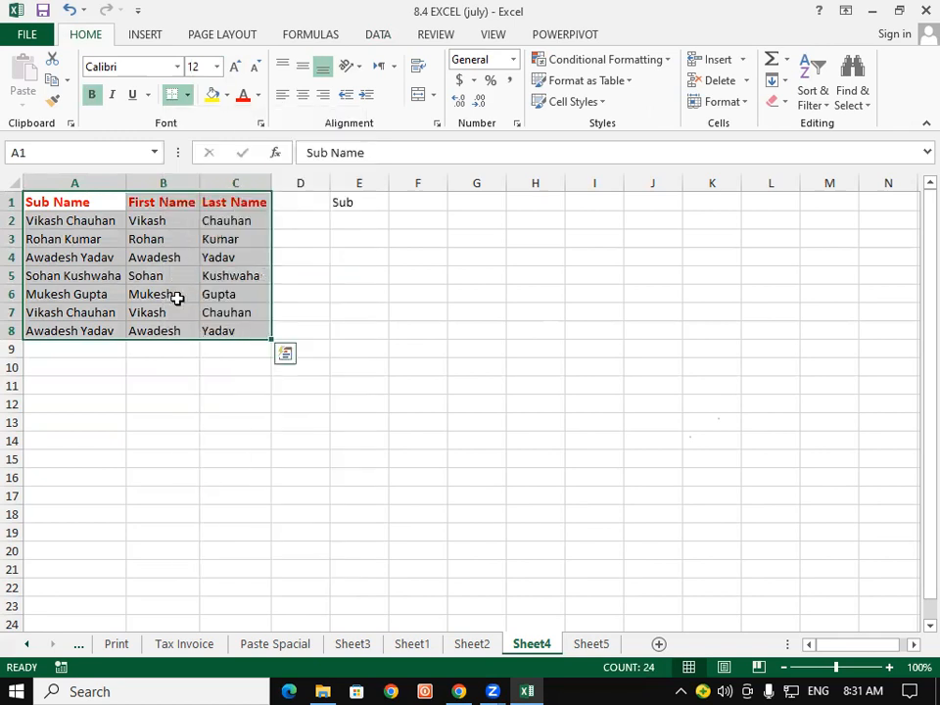
pyautogui.click(158, 327)
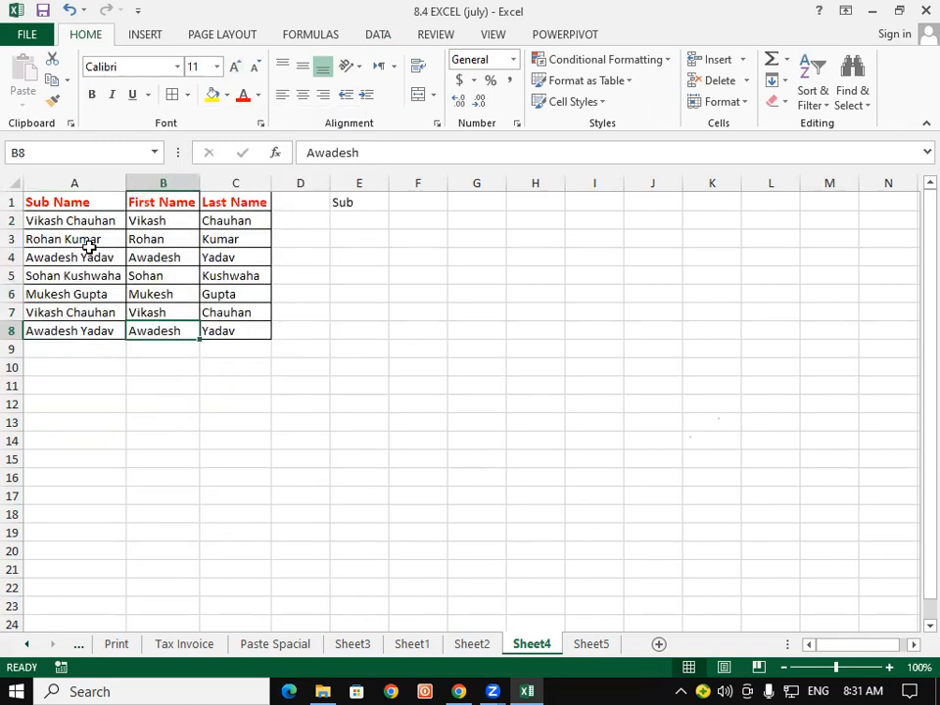
pyautogui.click(86, 252)
pyautogui.moveTo(61, 224); pyautogui.dragTo(235, 336)
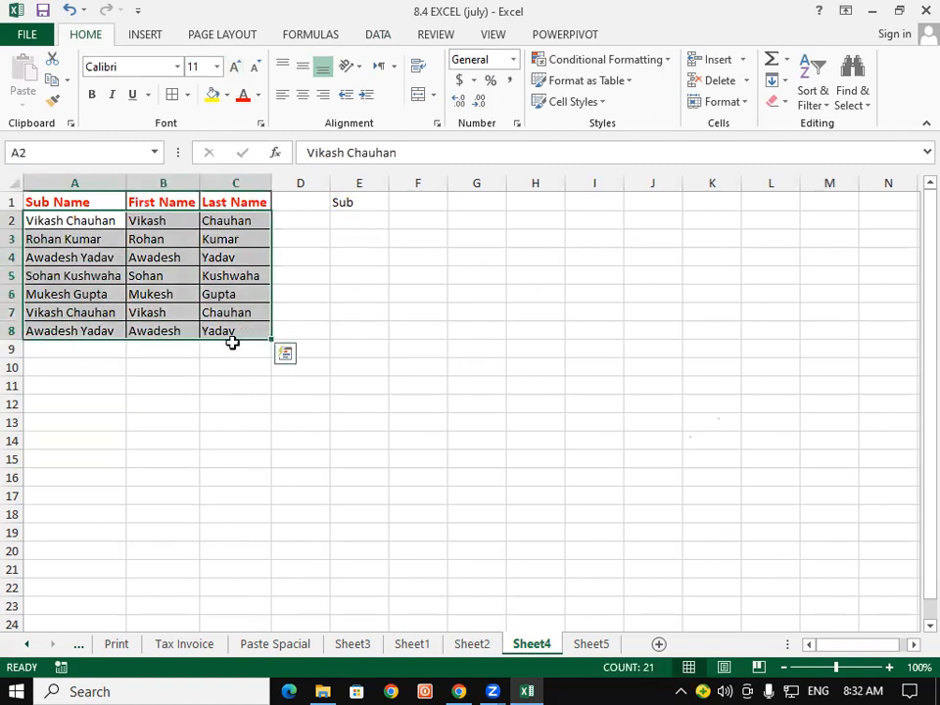
pyautogui.click(381, 36)
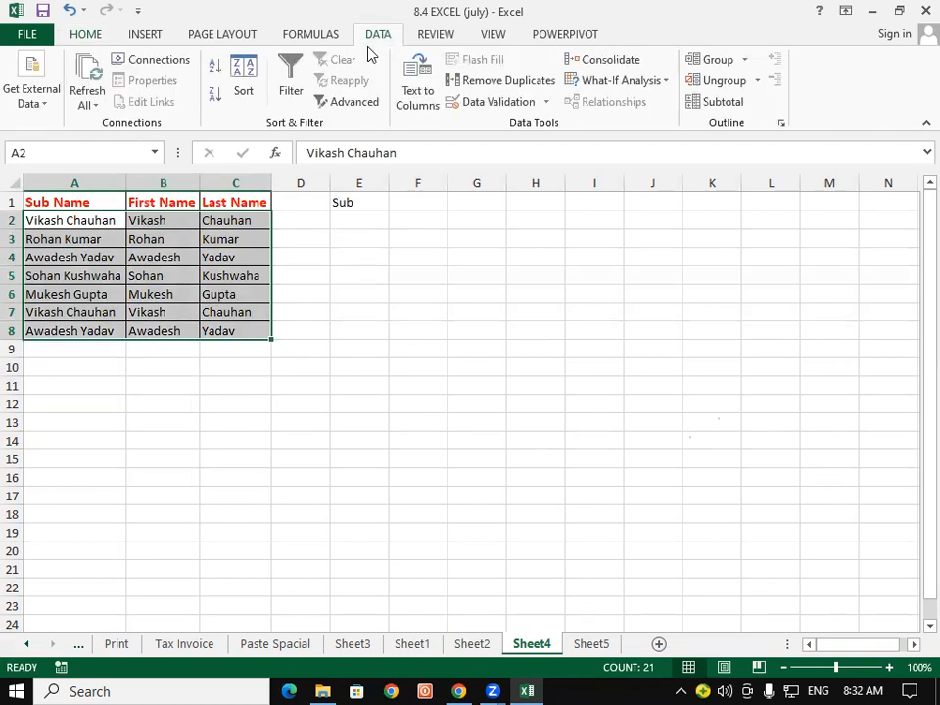
# Remove duplicate rows across all three columns of A2:C8, leaving five unique names.
pyautogui.click(503, 84)
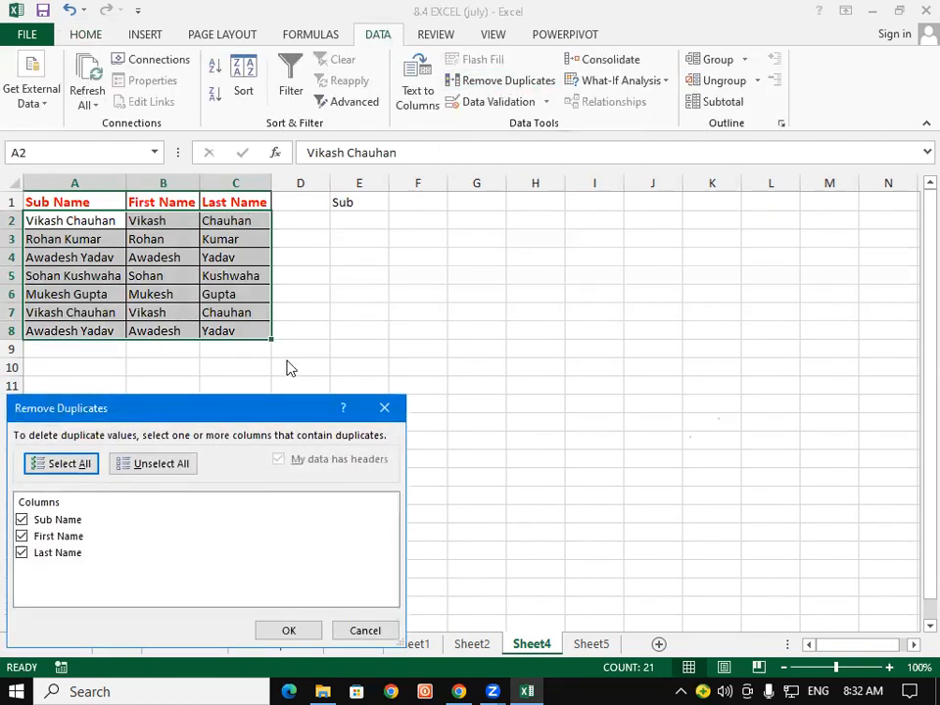
pyautogui.moveTo(215, 411); pyautogui.dragTo(557, 119)
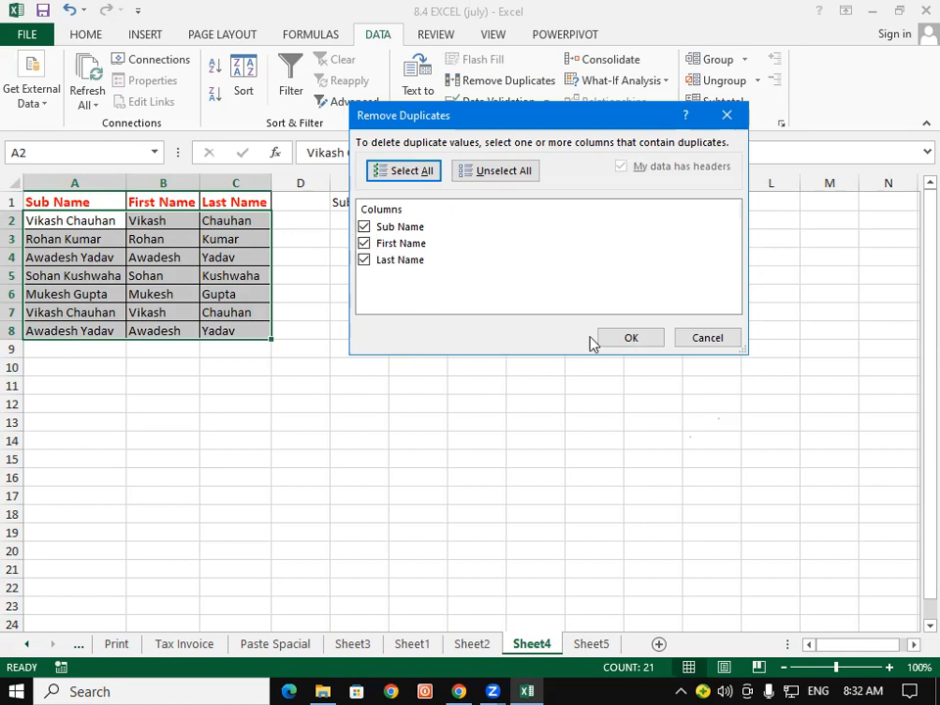
pyautogui.click(630, 338)
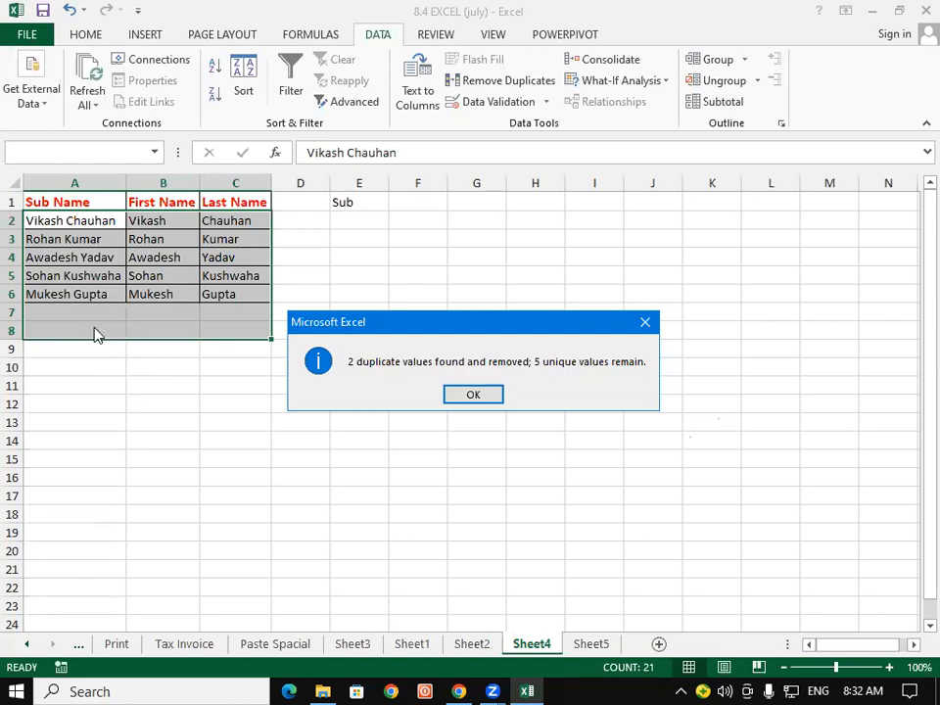
pyautogui.click(473, 395)
pyautogui.click(53, 338)
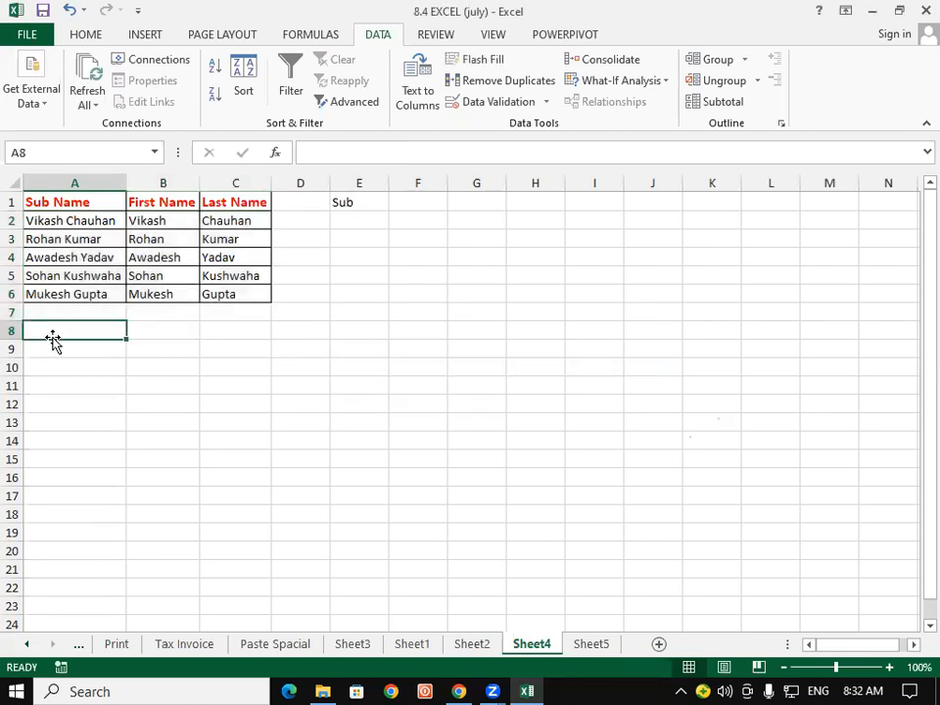
# Shift the table into columns B–D, autofit them, and type Sr no in A1.
pyautogui.moveTo(47, 198); pyautogui.dragTo(303, 287)
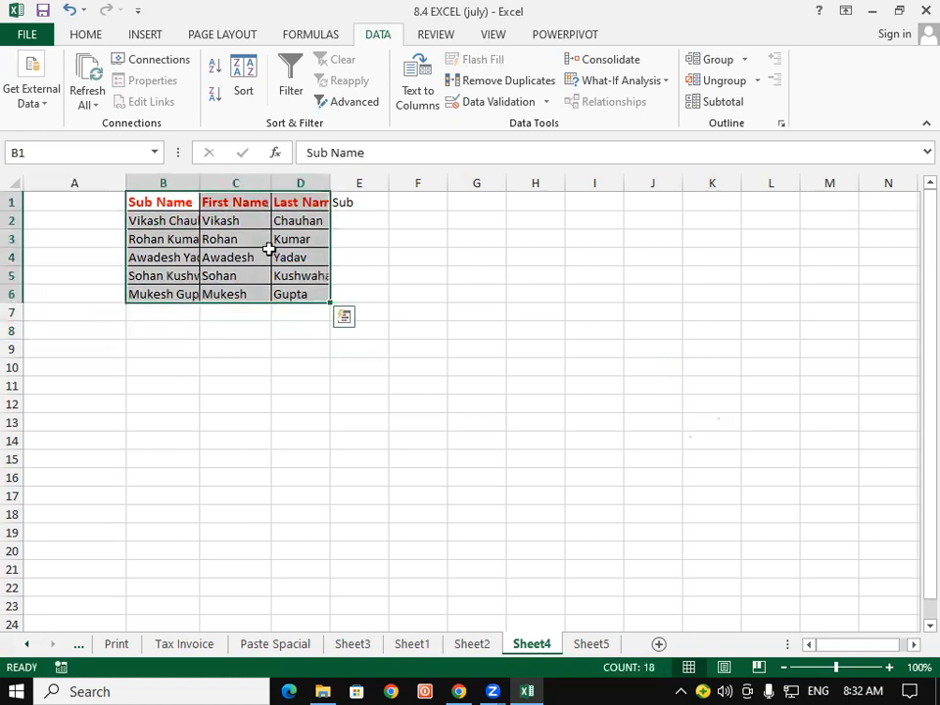
pyautogui.moveTo(181, 183); pyautogui.dragTo(329, 183)
pyautogui.doubleClick(329, 184)
pyautogui.click(101, 219)
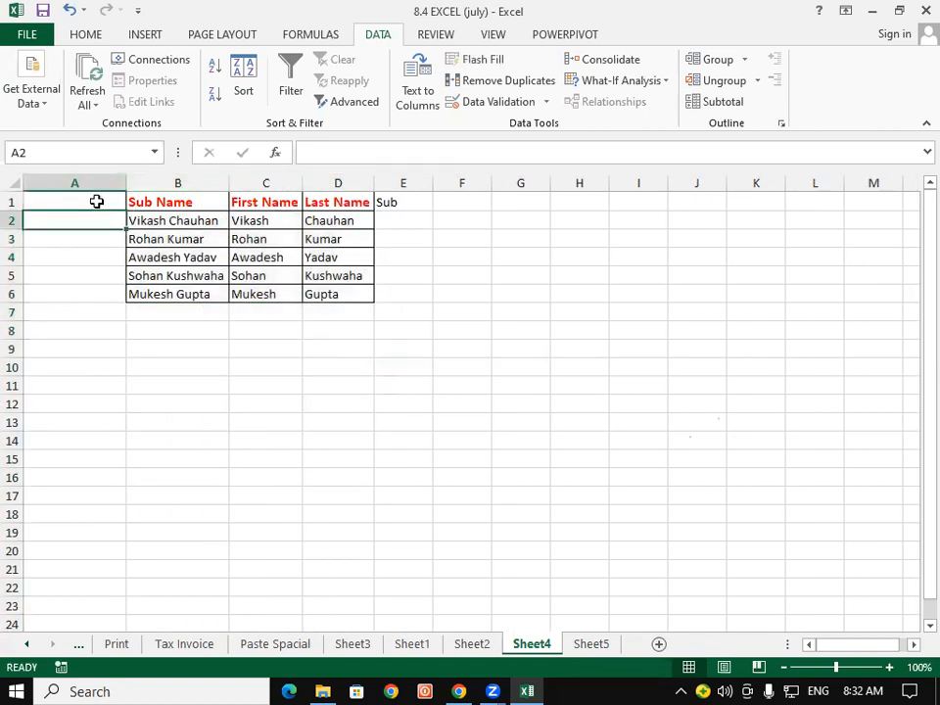
pyautogui.click(100, 196)
pyautogui.write('Sr')
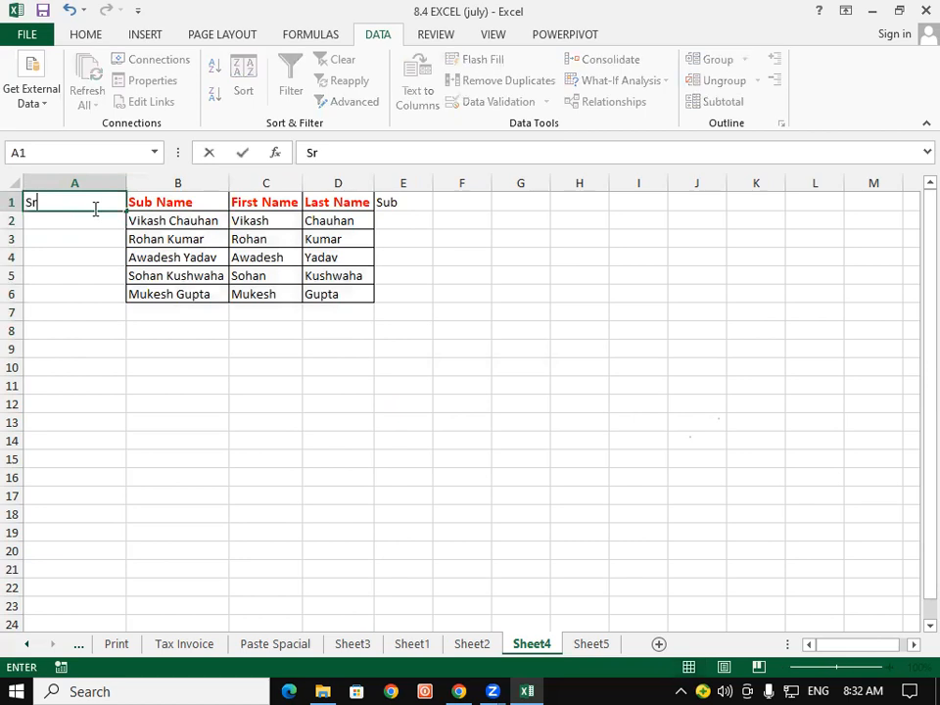
pyautogui.write(' no')
pyautogui.click(75, 349)
# Copy the Sub Name heading format to Sr no and add borders to A2:A6.
pyautogui.click(143, 195)
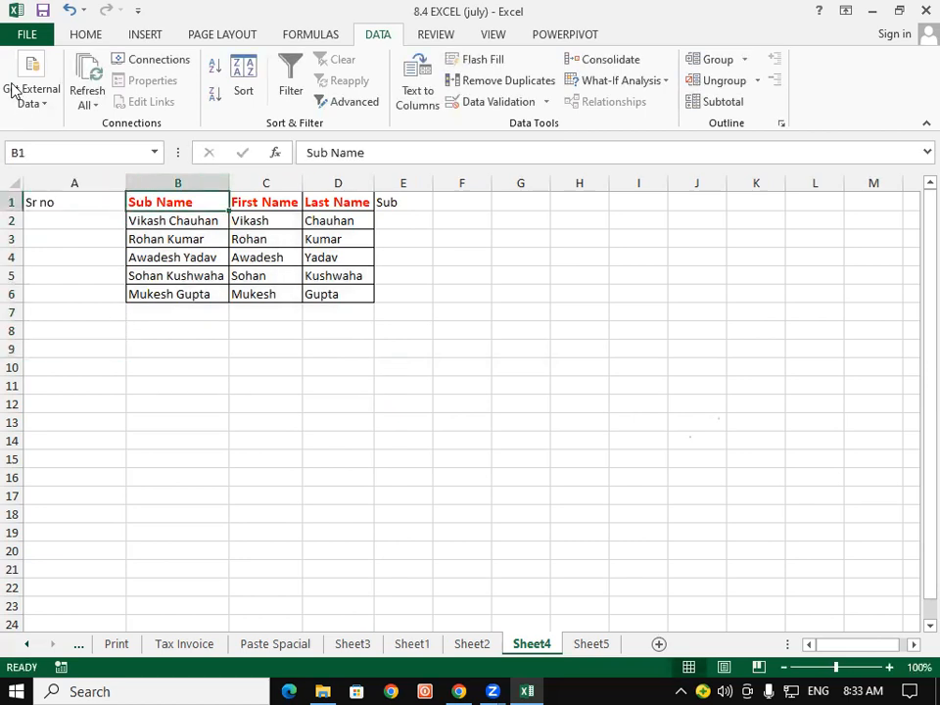
pyautogui.click(72, 35)
pyautogui.click(53, 101)
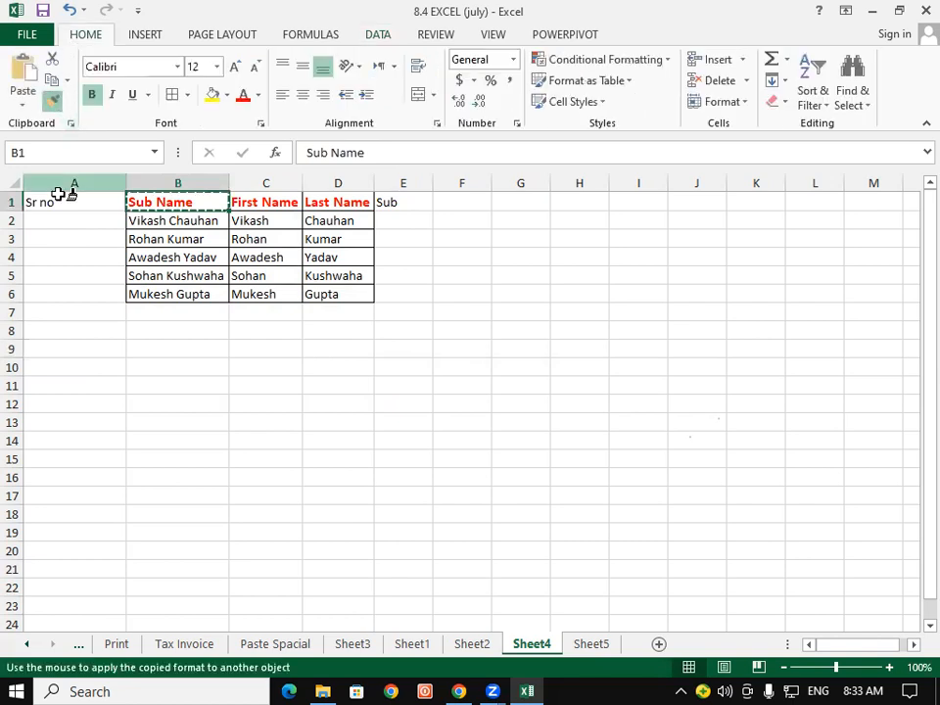
pyautogui.click(63, 202)
pyautogui.click(63, 257)
pyautogui.click(63, 221)
pyautogui.moveTo(76, 284); pyautogui.dragTo(76, 290)
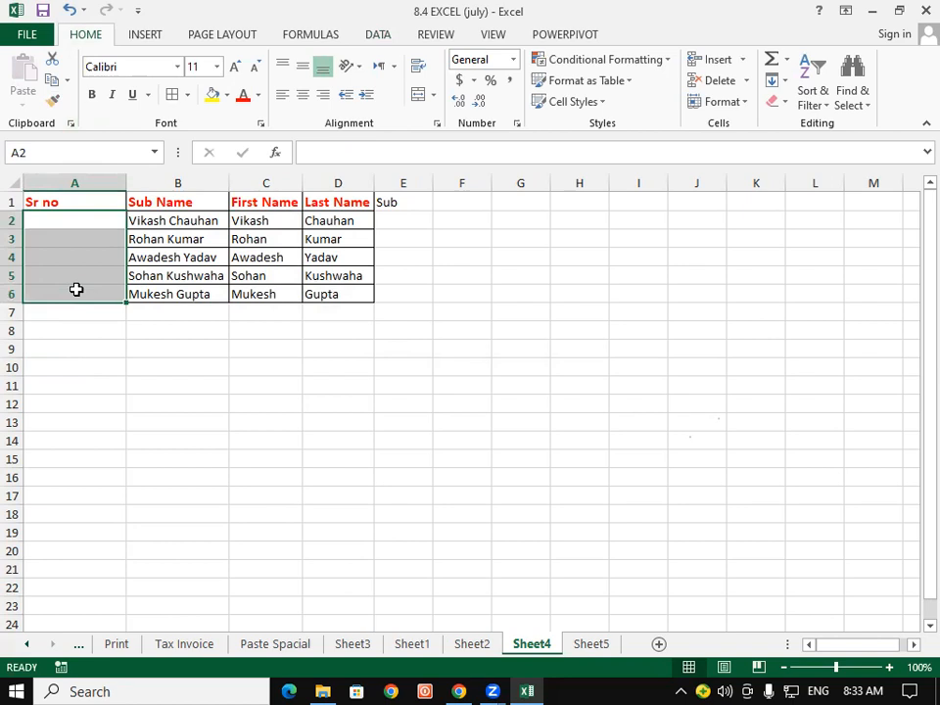
pyautogui.click(174, 95)
# Enter 1 and 2 in A2:A3, then extend the Sr no series down to 9 in row 10.
pyautogui.click(97, 237)
pyautogui.click(93, 223)
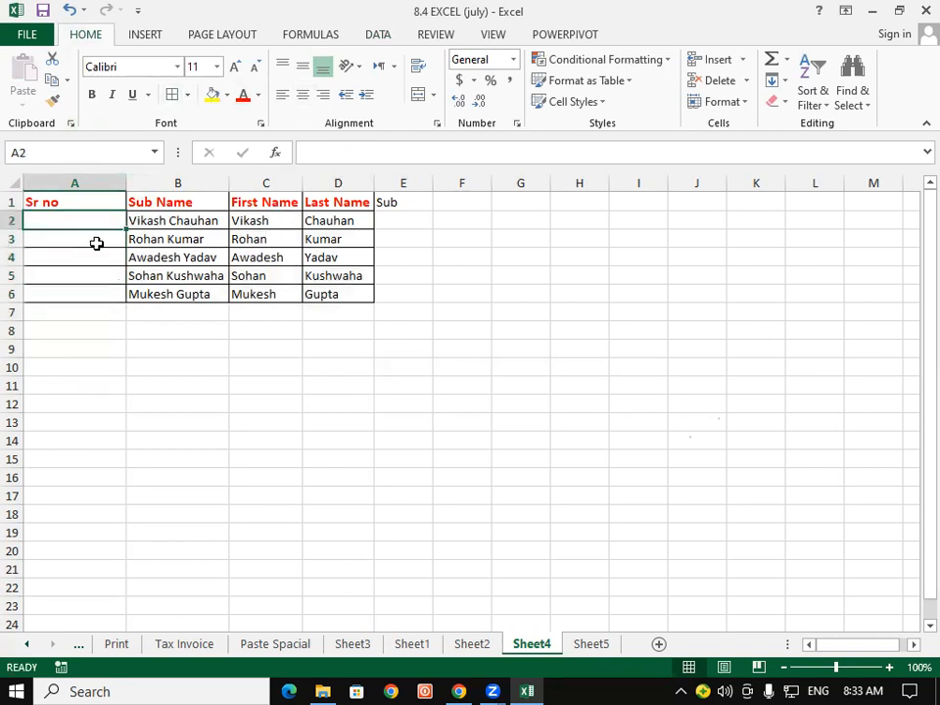
pyautogui.write('1')
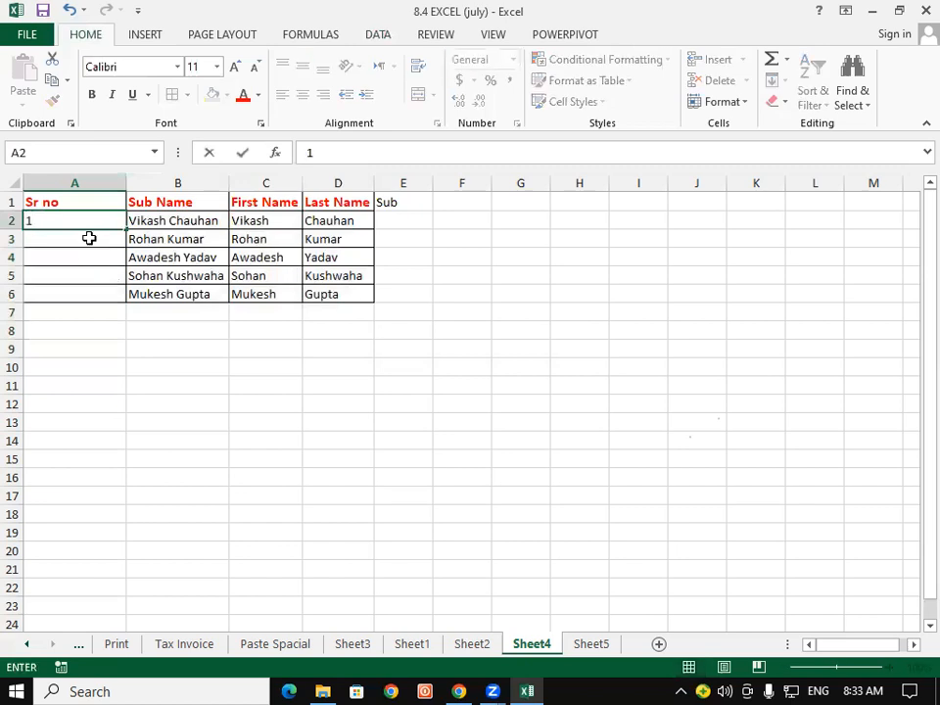
pyautogui.press('Return')
pyautogui.write('2')
pyautogui.moveTo(91, 217); pyautogui.dragTo(128, 298)
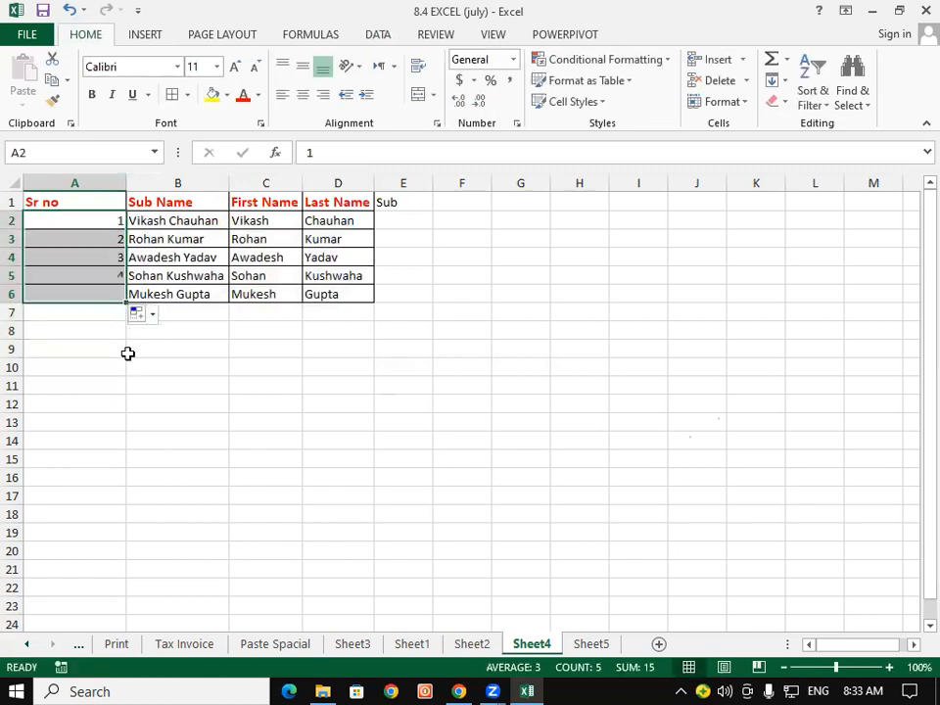
pyautogui.click(130, 349)
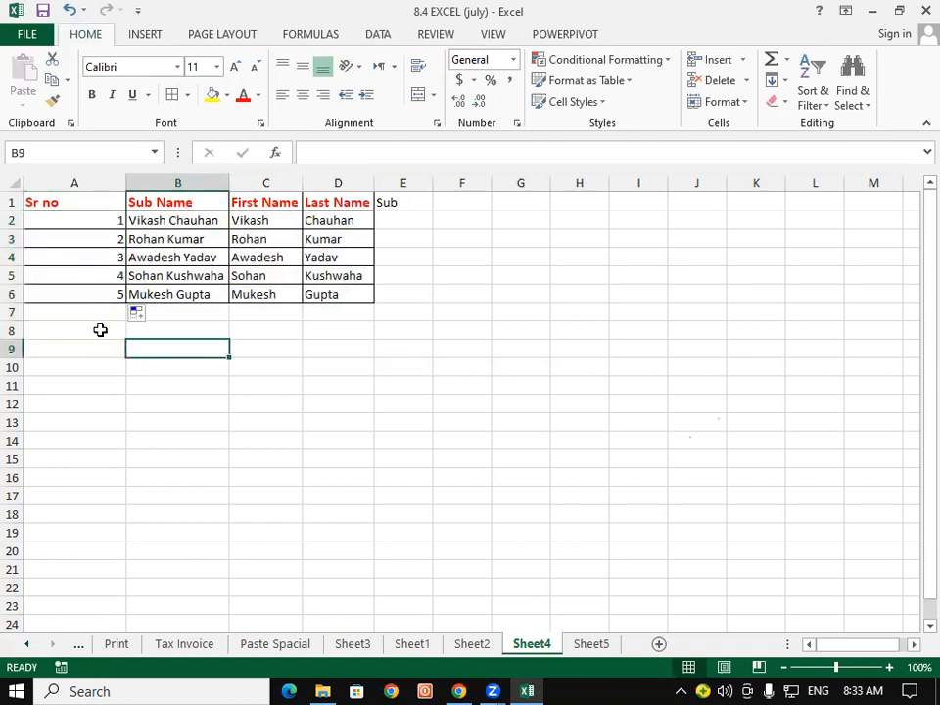
pyautogui.moveTo(110, 277); pyautogui.dragTo(131, 377)
pyautogui.click(162, 434)
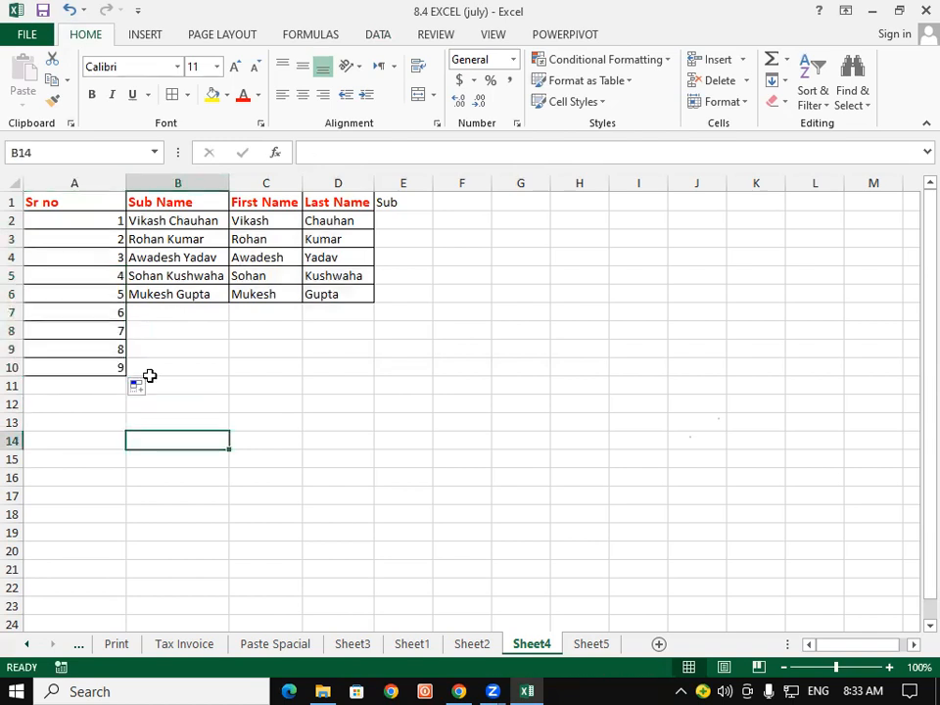
# Copy the first four students' full, first and last names from B2:D5 into B7:D10.
pyautogui.moveTo(143, 223); pyautogui.dragTo(321, 277)
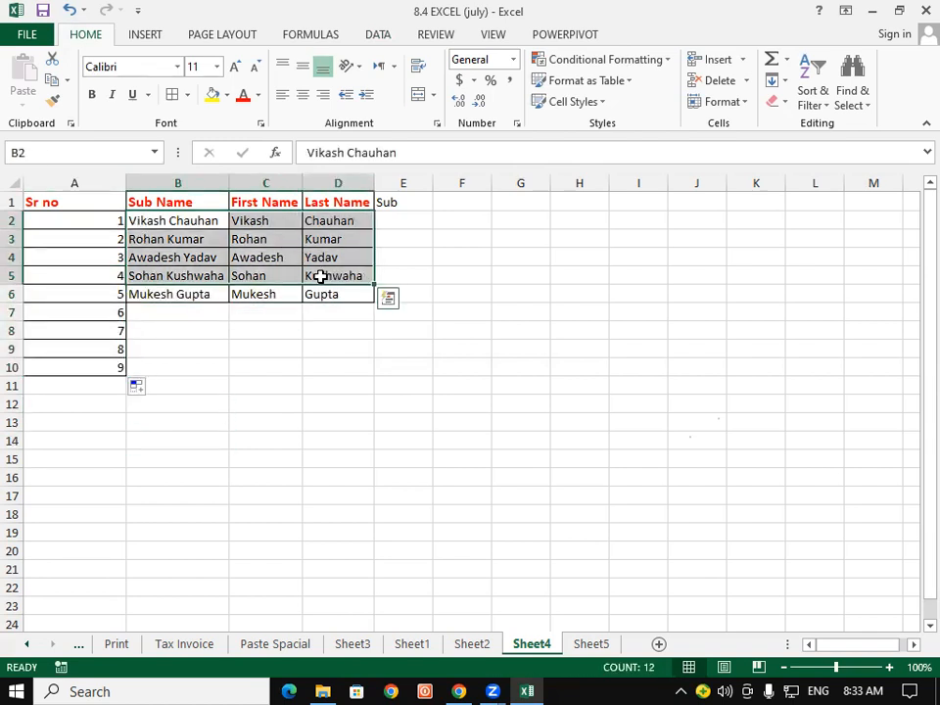
pyautogui.hotkey('ctrl', 'c')
pyautogui.click(159, 313)
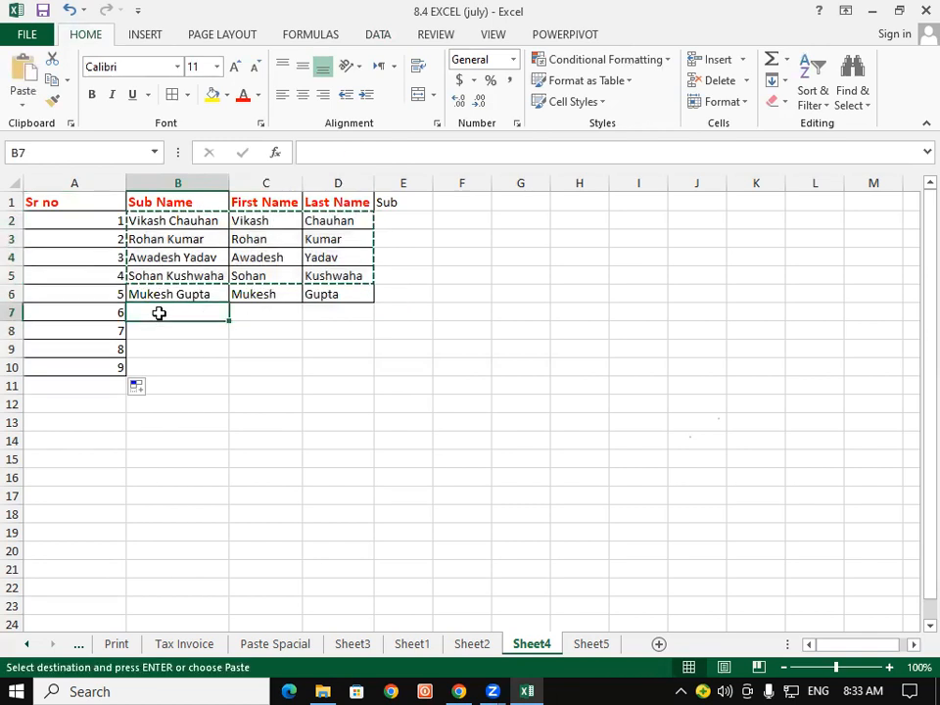
pyautogui.hotkey('ctrl', 'v')
pyautogui.click(192, 405)
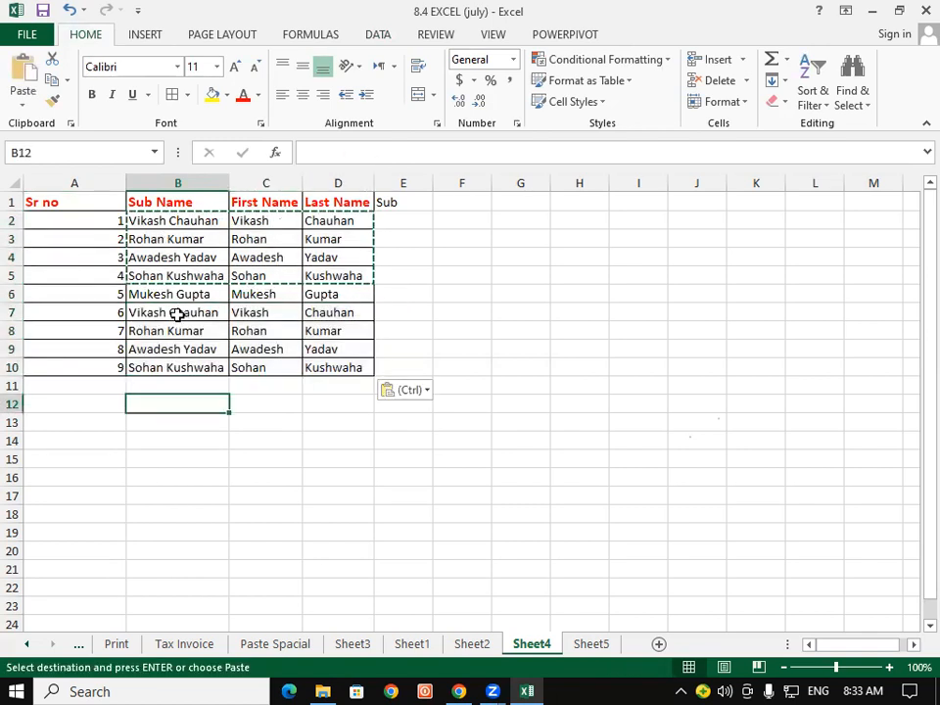
pyautogui.press('Escape')
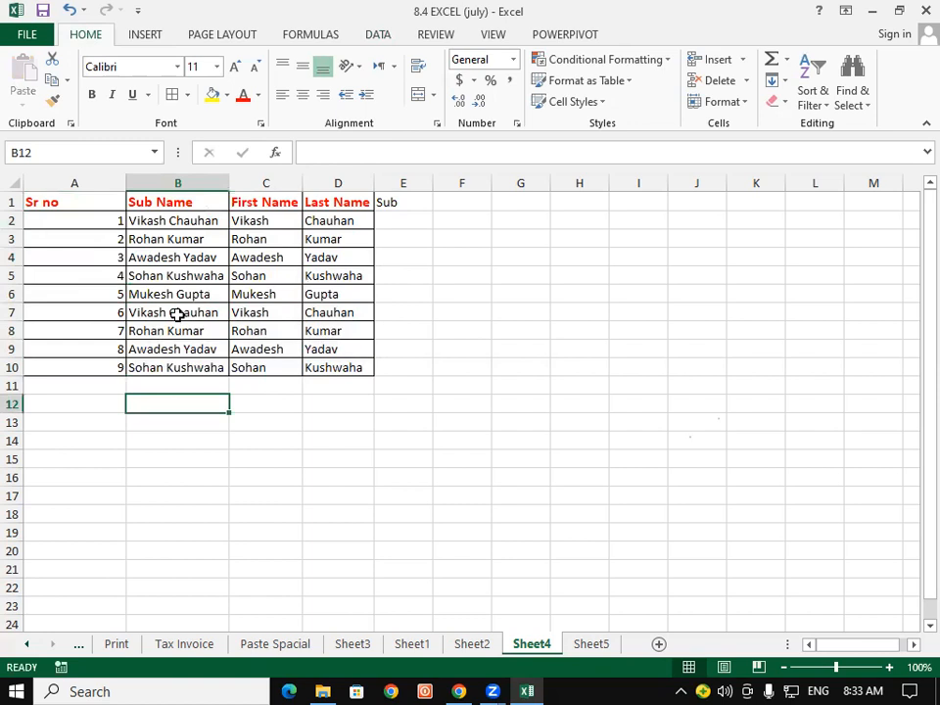
pyautogui.moveTo(79, 221); pyautogui.dragTo(320, 369)
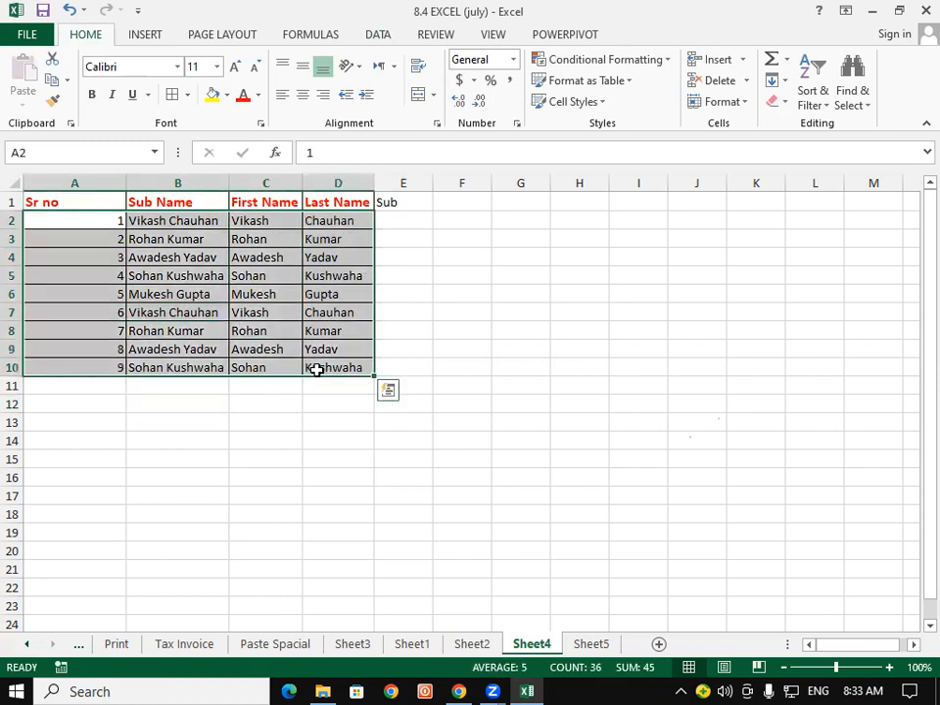
pyautogui.click(383, 36)
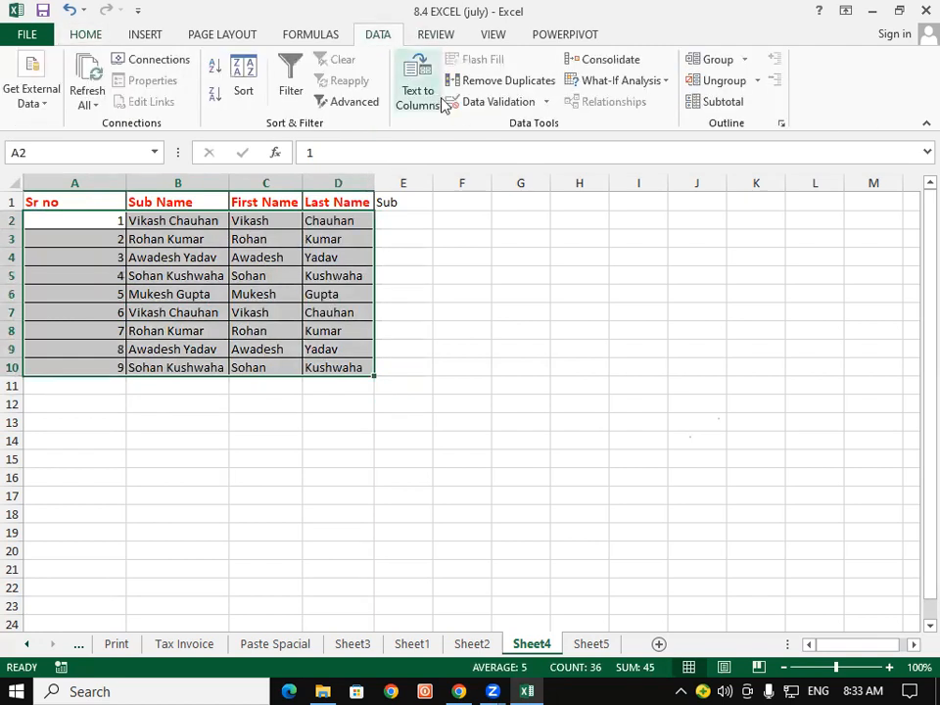
pyautogui.click(483, 86)
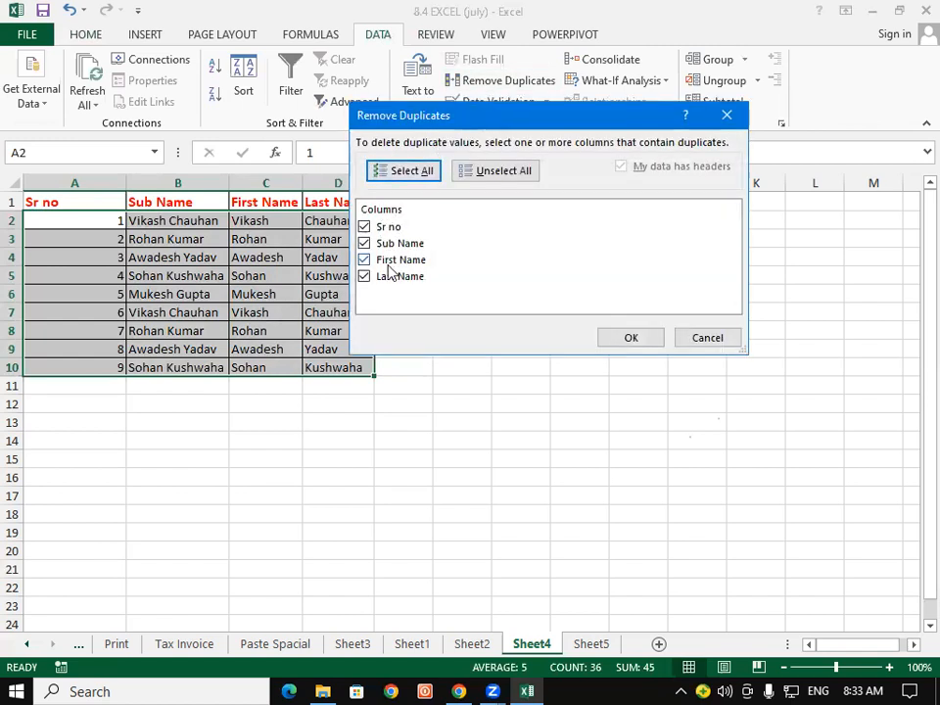
pyautogui.click(632, 340)
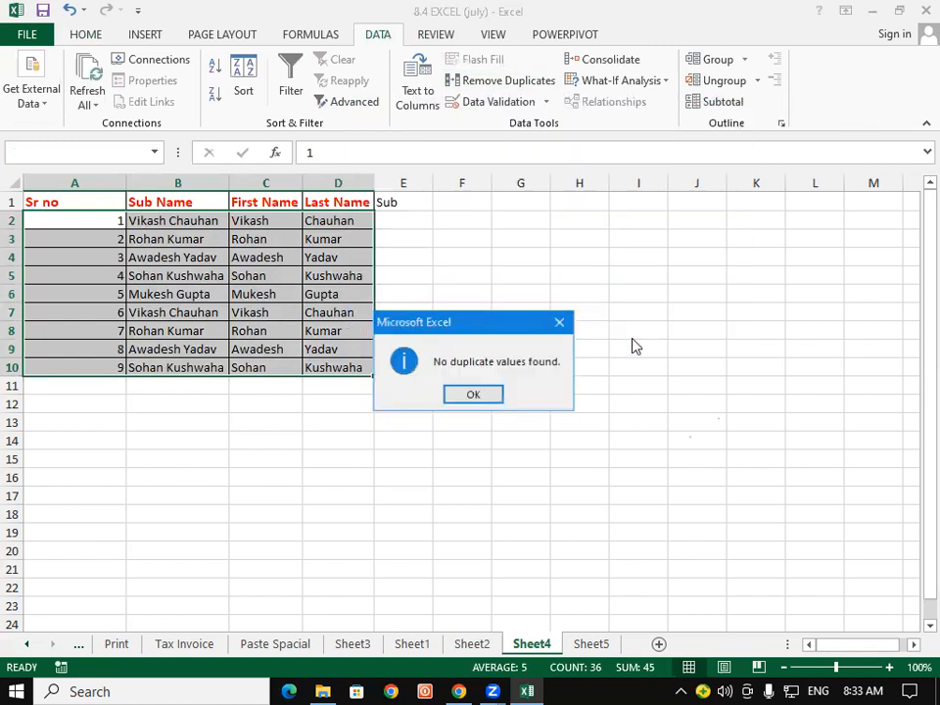
pyautogui.click(469, 396)
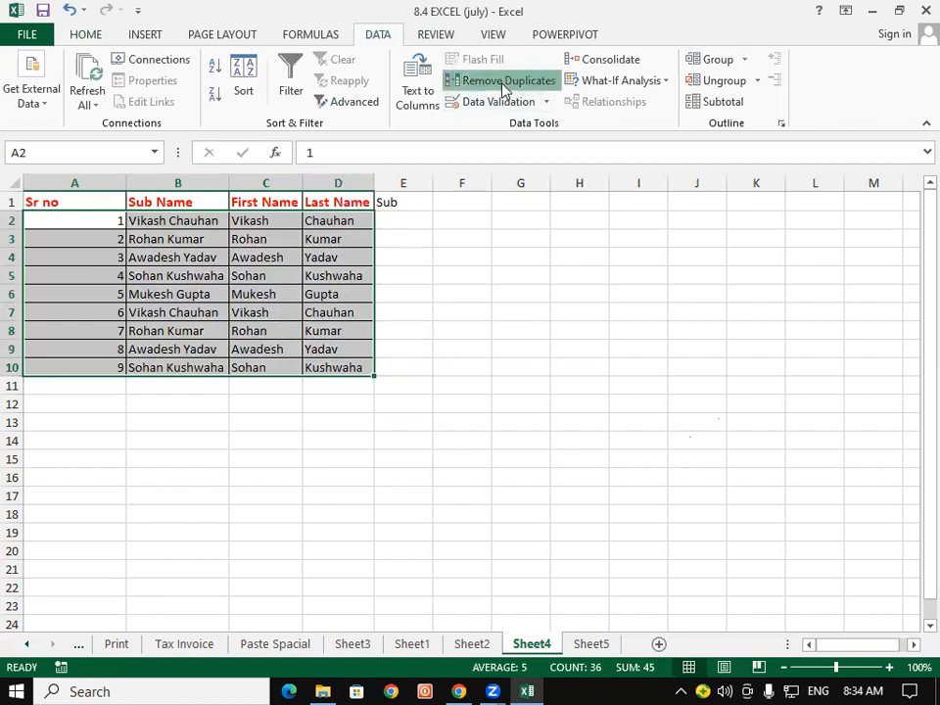
pyautogui.click(503, 82)
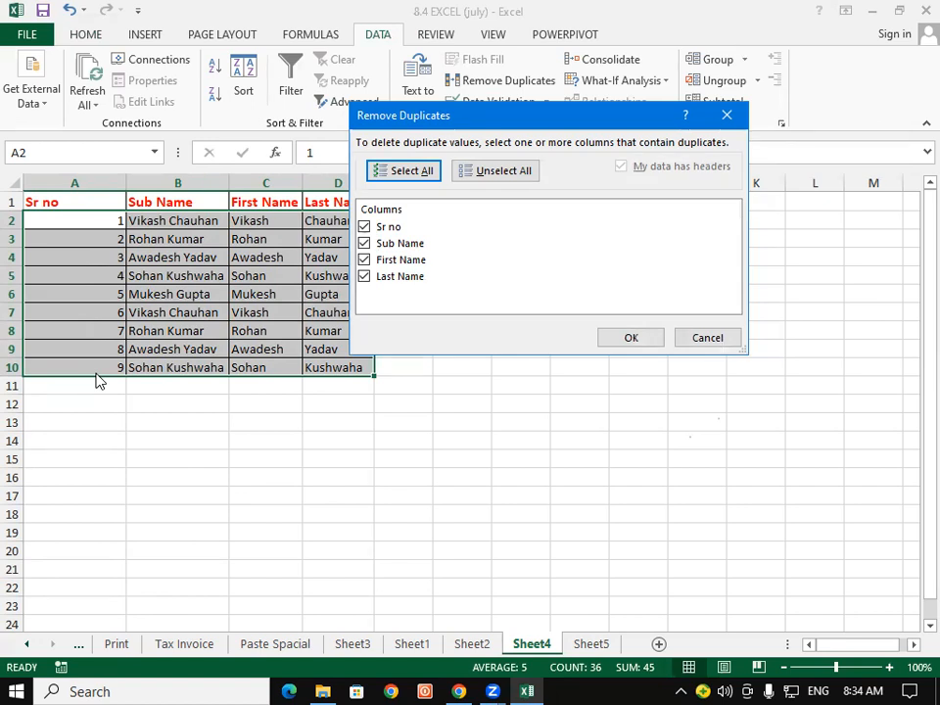
pyautogui.click(364, 226)
pyautogui.click(630, 338)
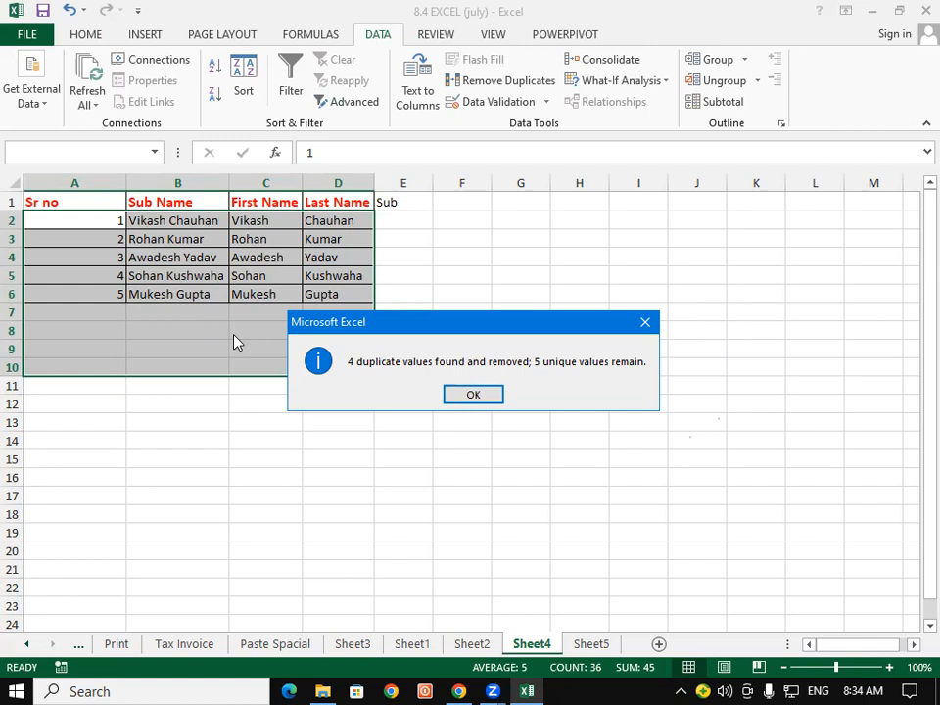
pyautogui.press('Return')
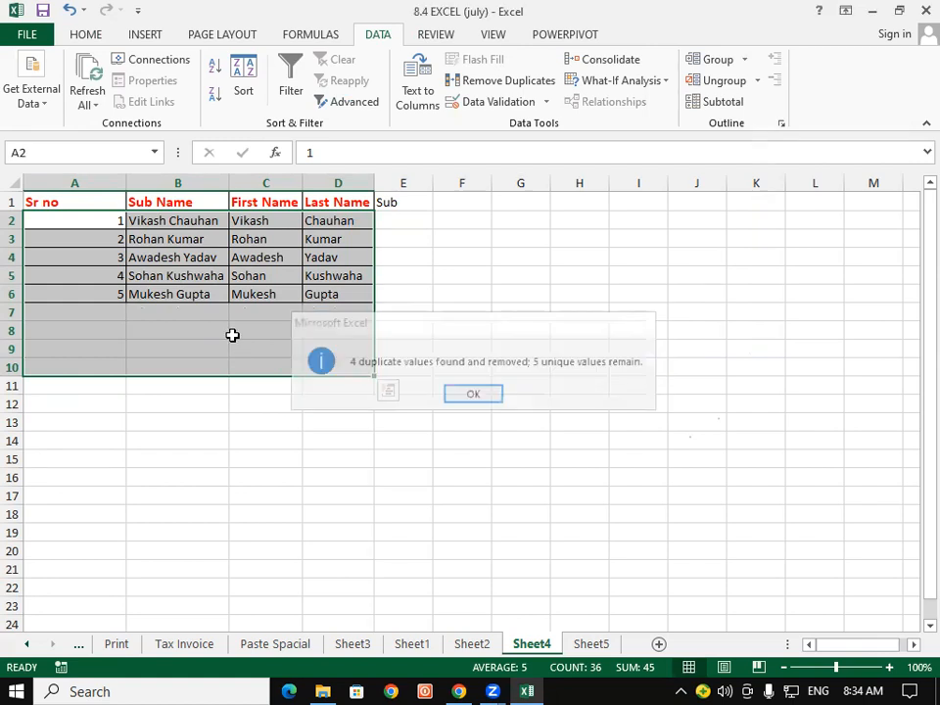
pyautogui.hotkey('ctrl', 'z')
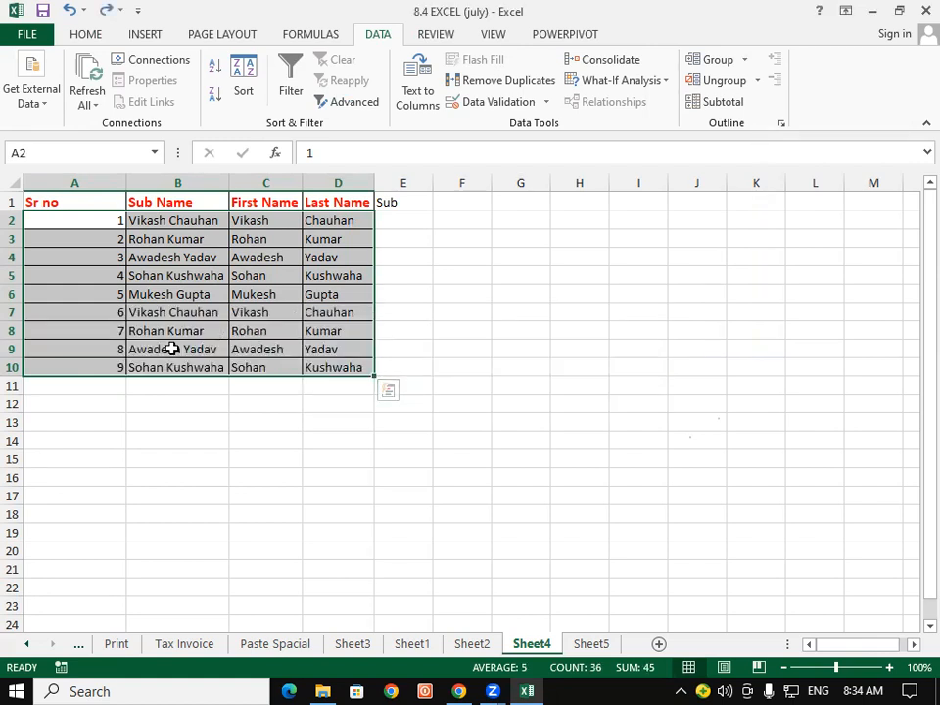
pyautogui.click(143, 257)
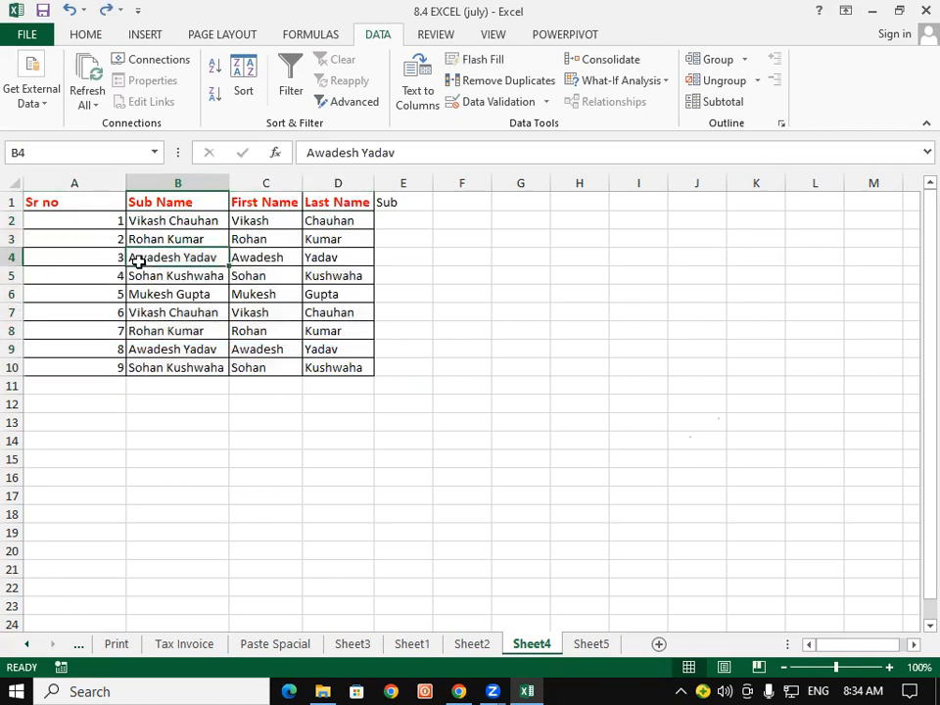
pyautogui.write('Ramk')
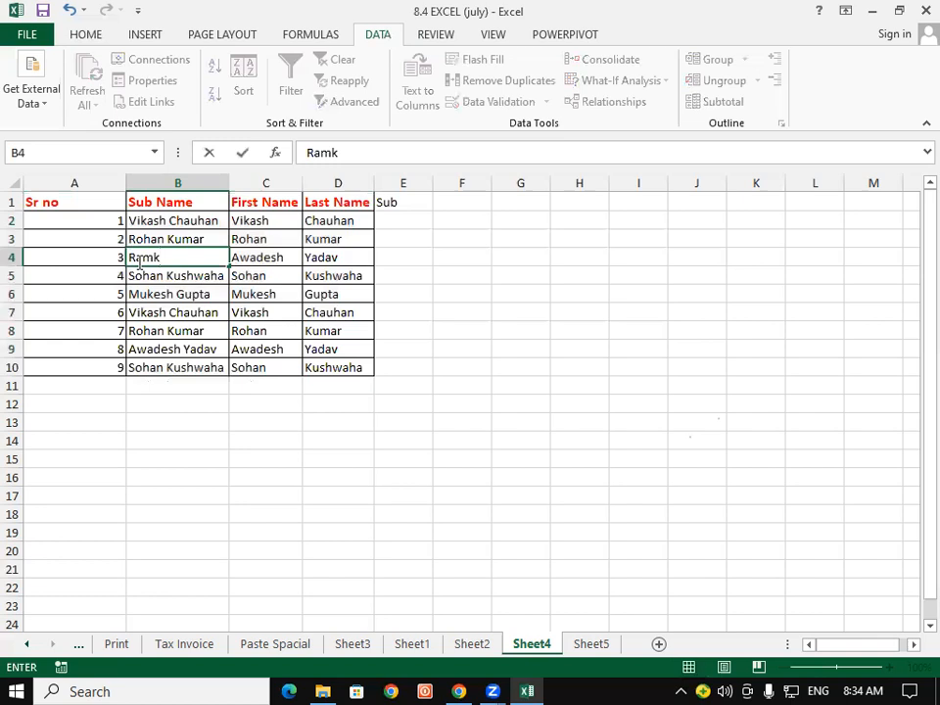
pyautogui.press('Tab')
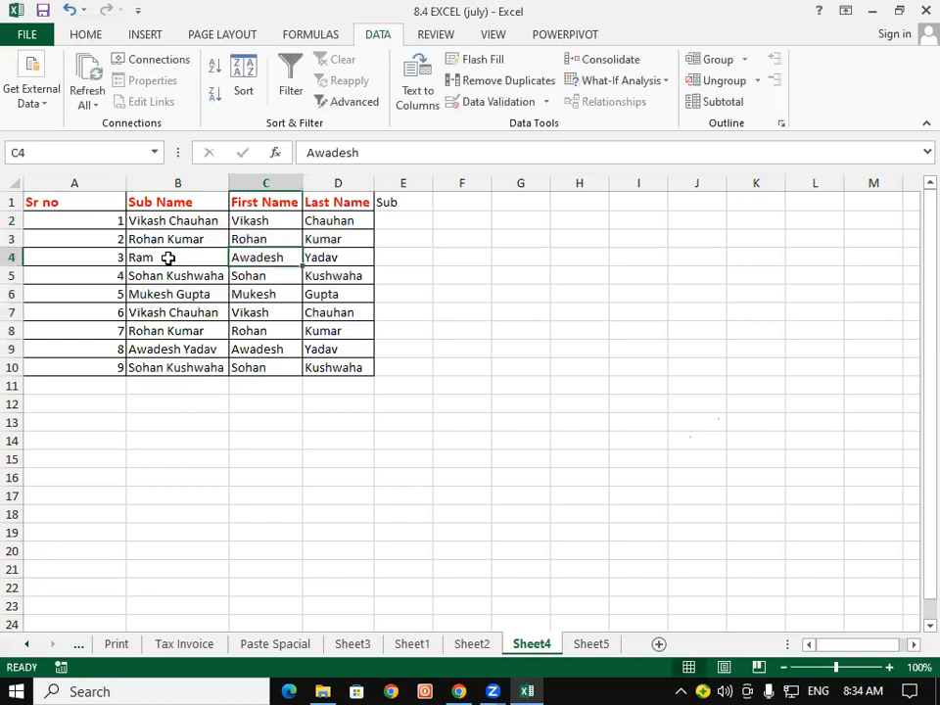
pyautogui.click(168, 257)
pyautogui.doubleClick(169, 258)
pyautogui.write('Kumar')
pyautogui.press('Return')
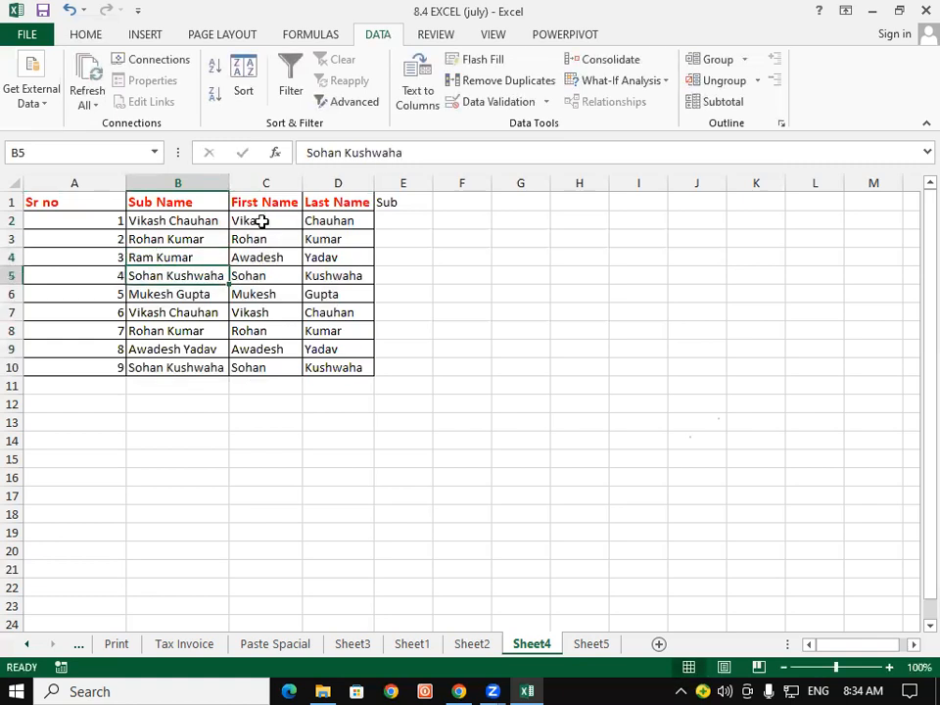
# Clear the first names below Vikash and Flash Fill them from the full names.
pyautogui.click(262, 221)
pyautogui.hotkey('ctrl', 'e')
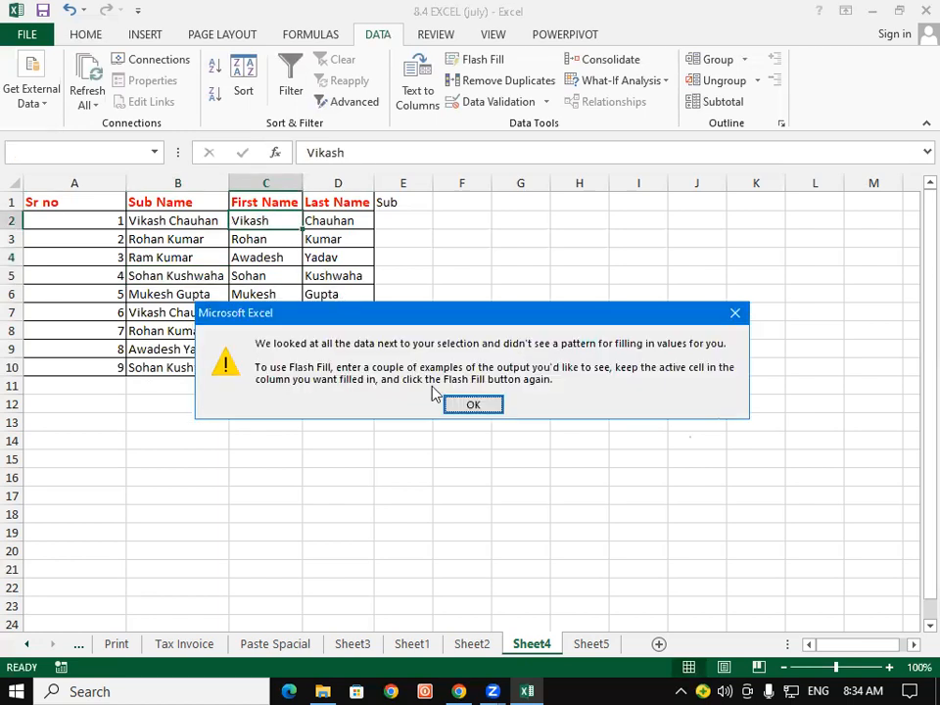
pyautogui.press('Return')
pyautogui.moveTo(278, 245); pyautogui.dragTo(279, 365)
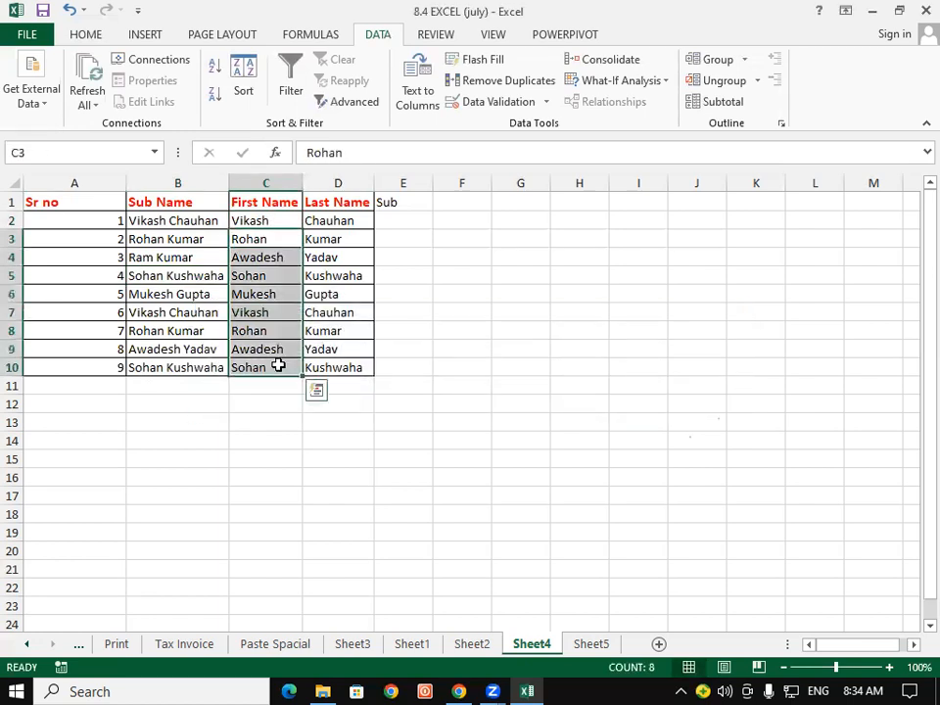
pyautogui.press('Delete')
pyautogui.click(257, 220)
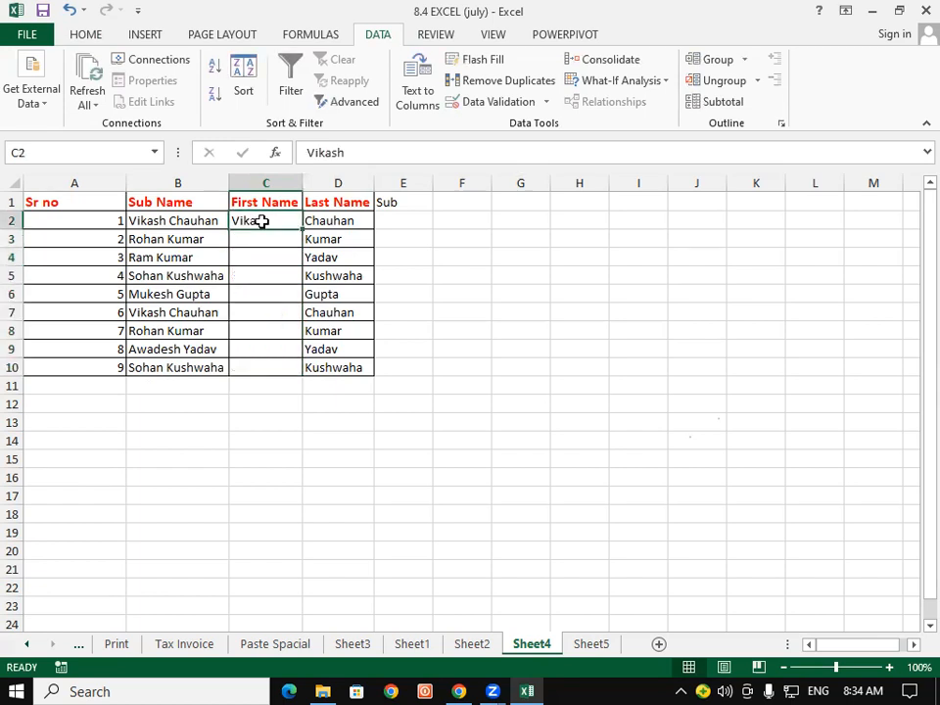
pyautogui.hotkey('ctrl', 'e')
# Clear the last names below Chauhan and Flash Fill them from the full names.
pyautogui.moveTo(333, 239); pyautogui.dragTo(336, 357)
pyautogui.press('Delete')
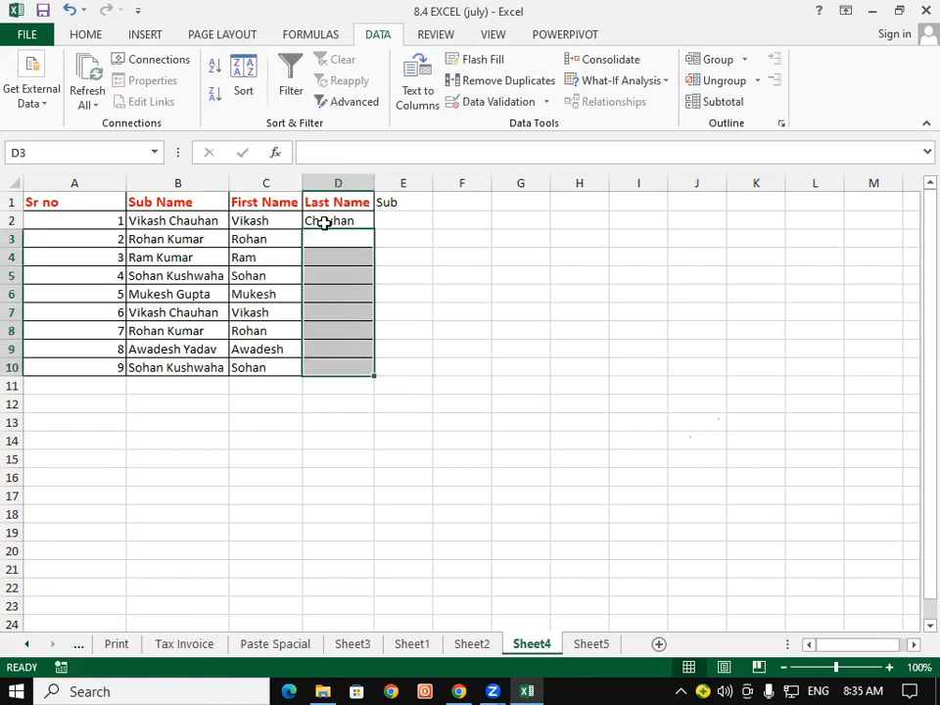
pyautogui.click(324, 220)
pyautogui.hotkey('ctrl', 'e')
pyautogui.click(310, 305)
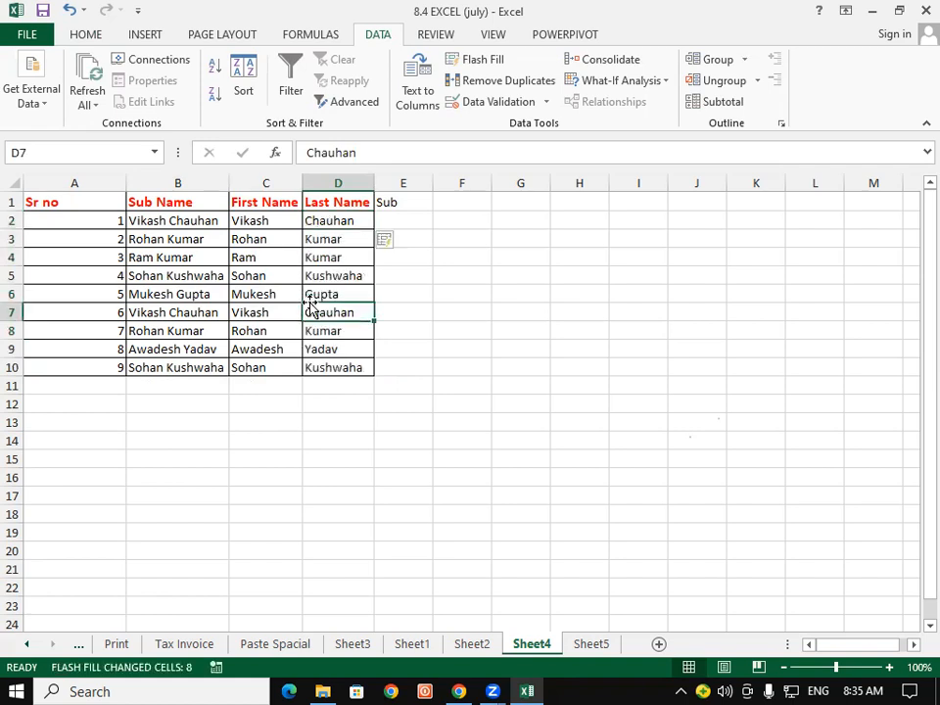
pyautogui.moveTo(113, 206); pyautogui.dragTo(359, 369)
pyautogui.click(86, 206)
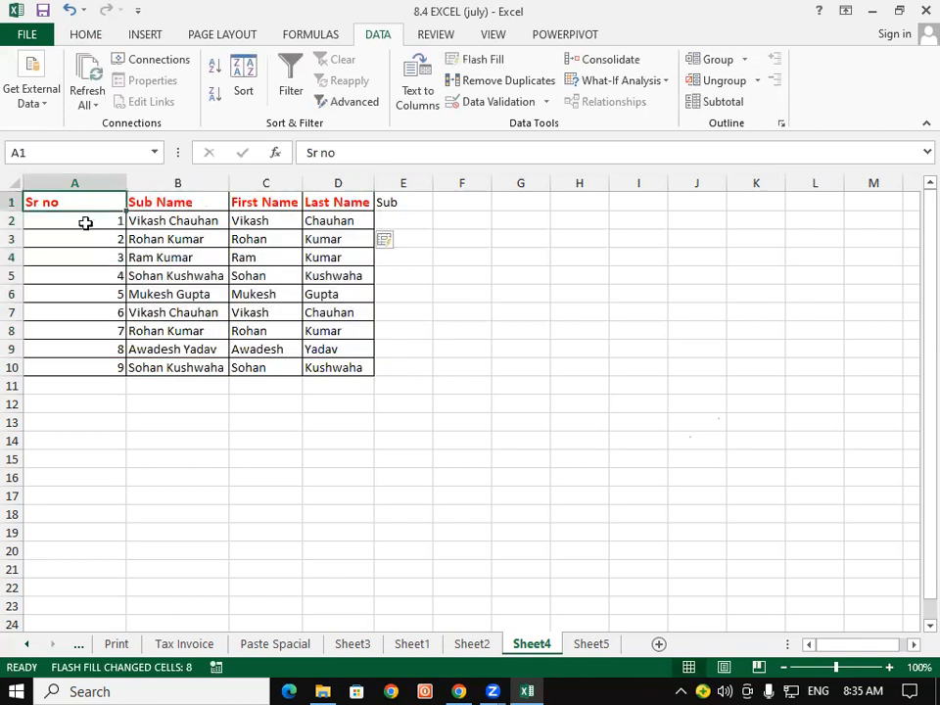
pyautogui.moveTo(90, 220); pyautogui.dragTo(349, 369)
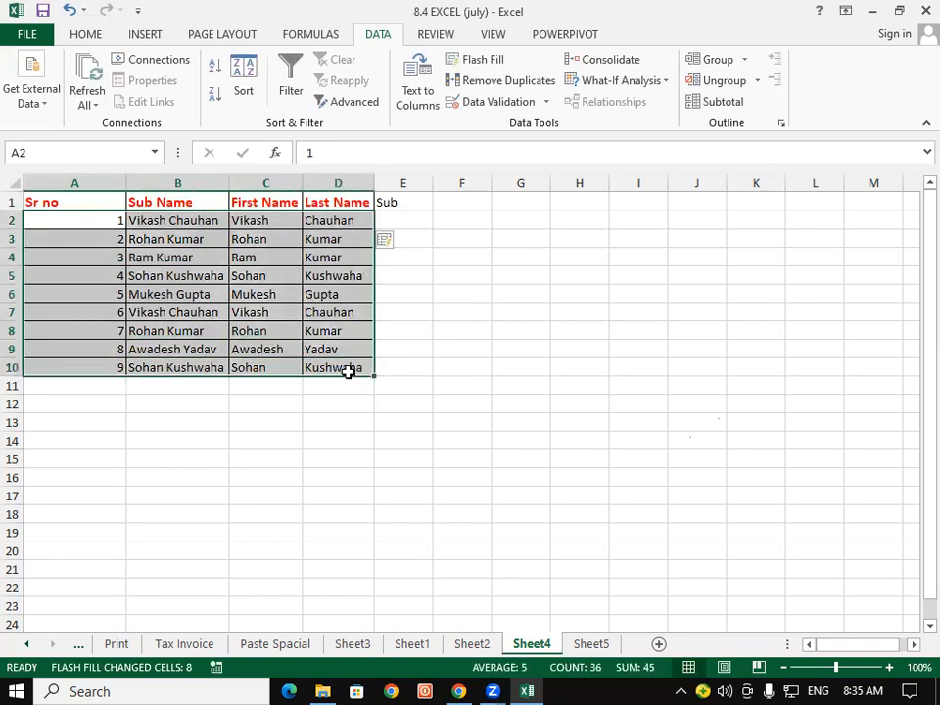
pyautogui.click(516, 85)
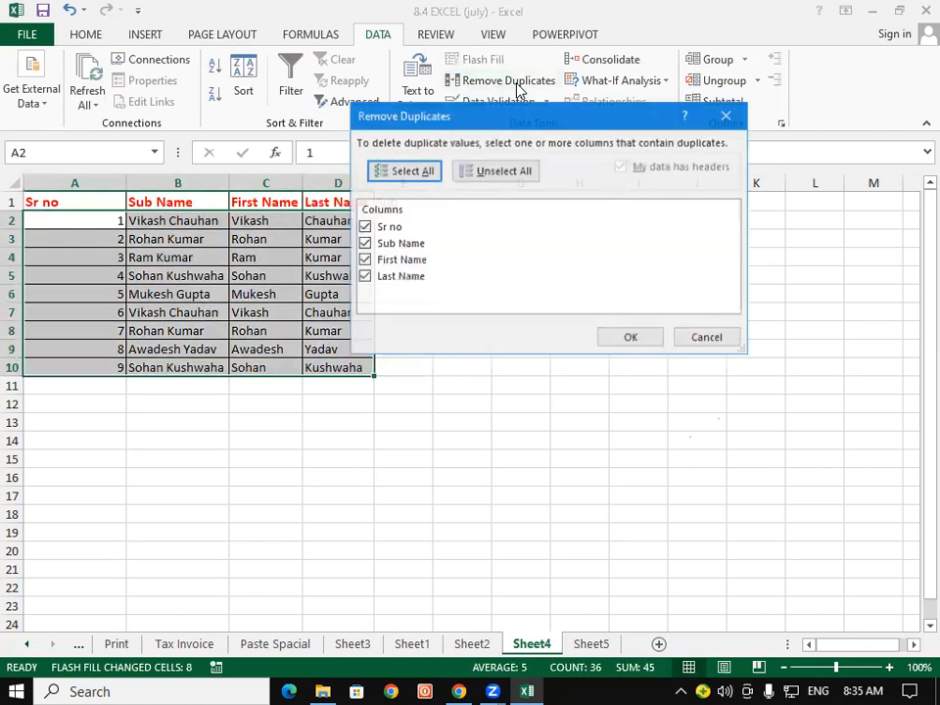
pyautogui.click(641, 340)
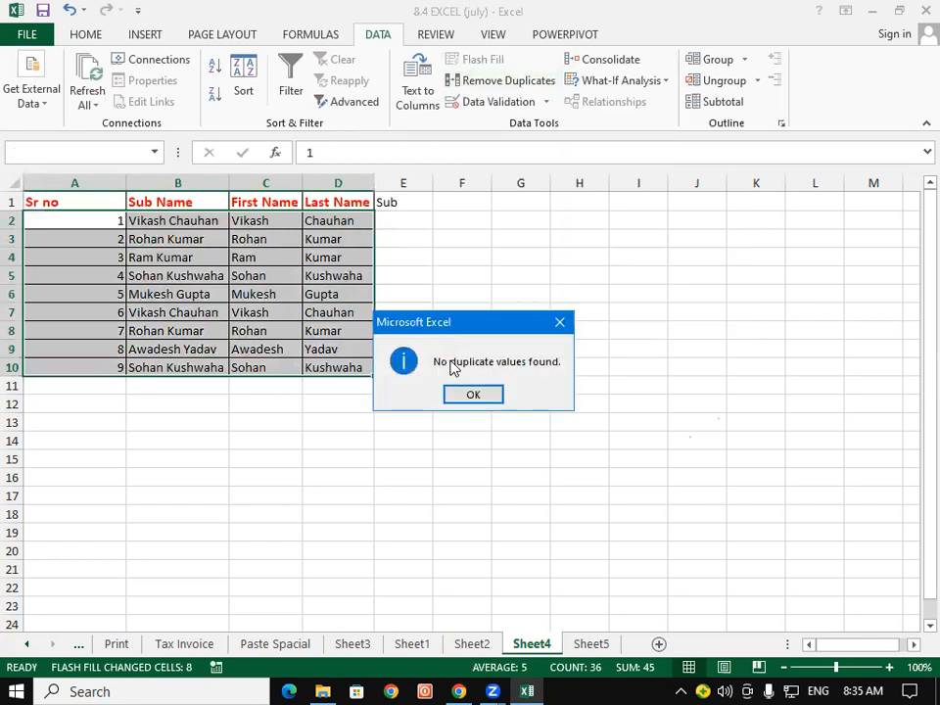
pyautogui.click(478, 393)
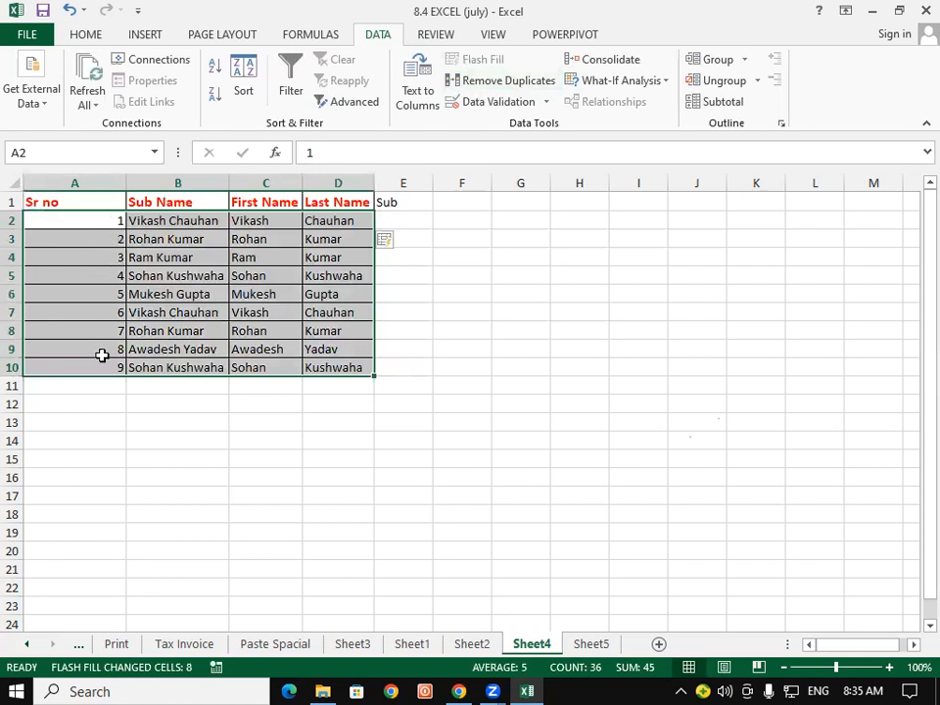
pyautogui.click(503, 82)
pyautogui.click(364, 227)
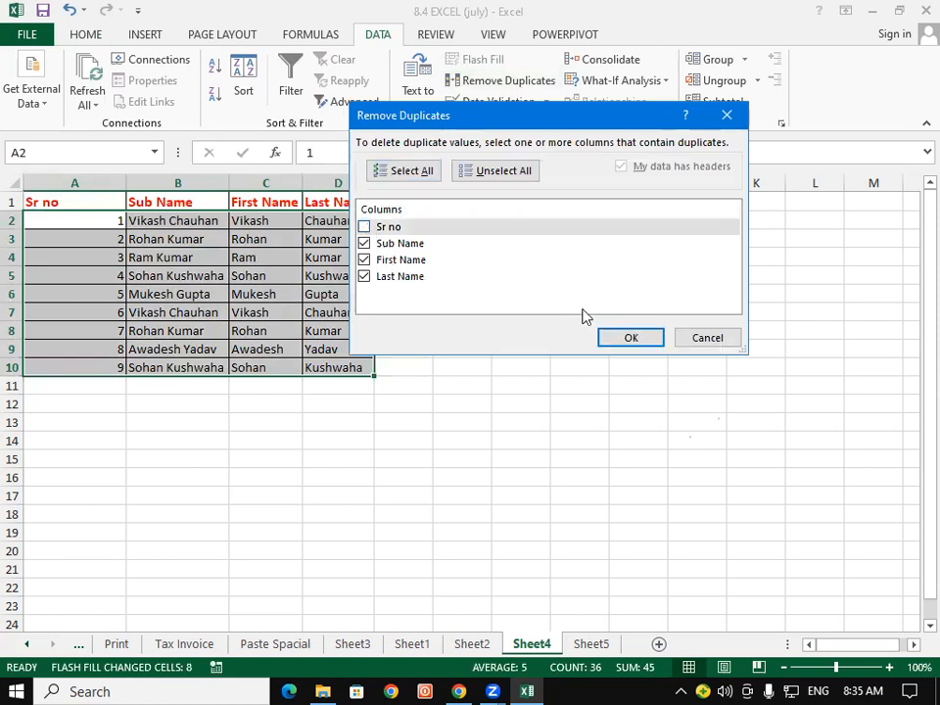
pyautogui.click(629, 337)
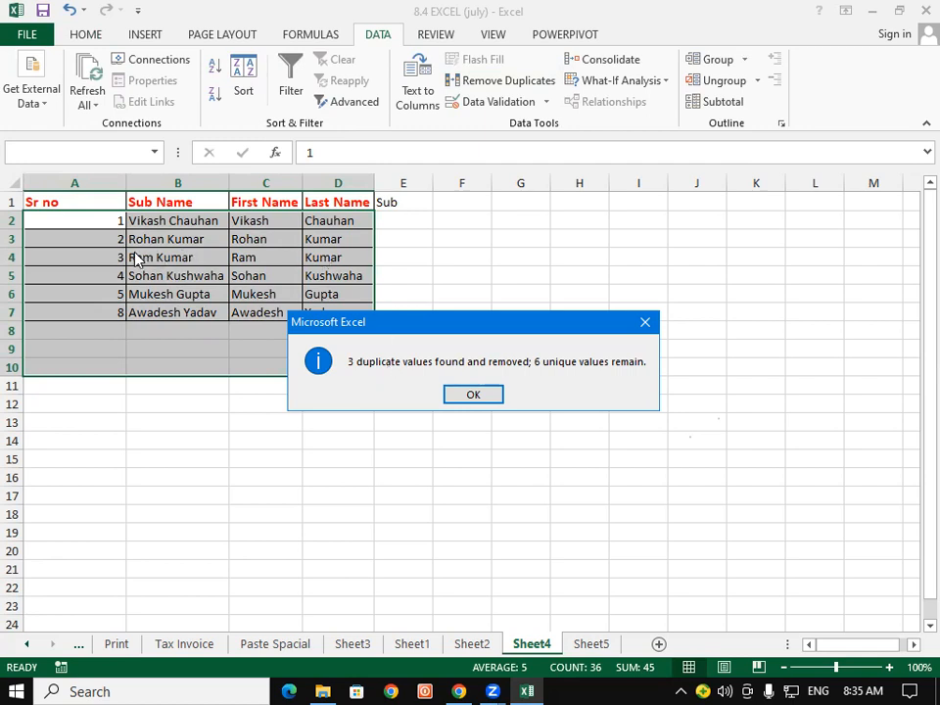
pyautogui.click(461, 395)
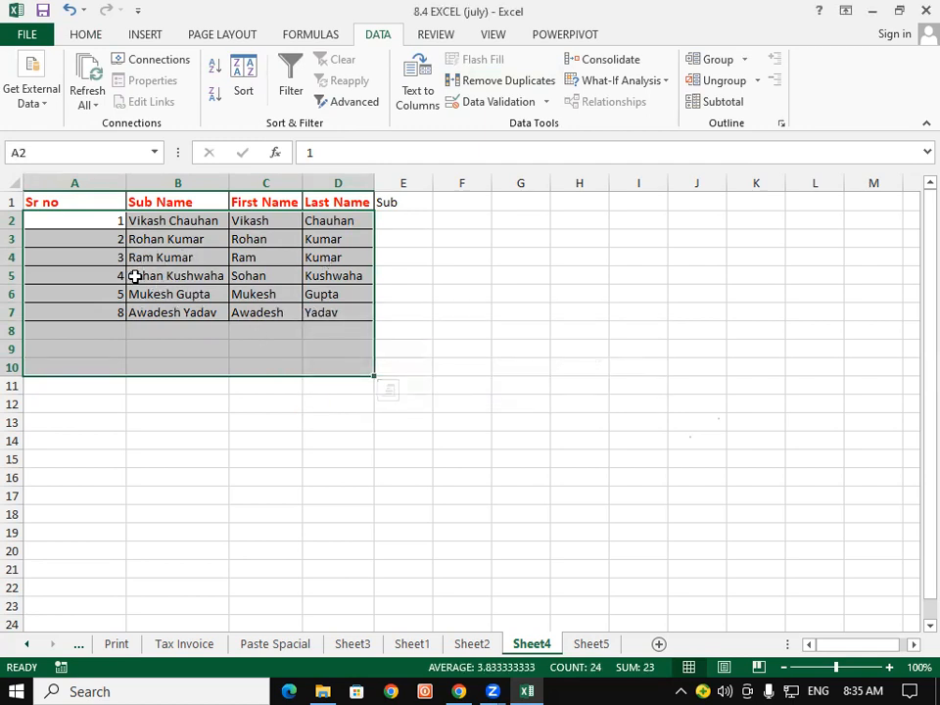
pyautogui.click(97, 256)
pyautogui.click(113, 222)
pyautogui.click(108, 244)
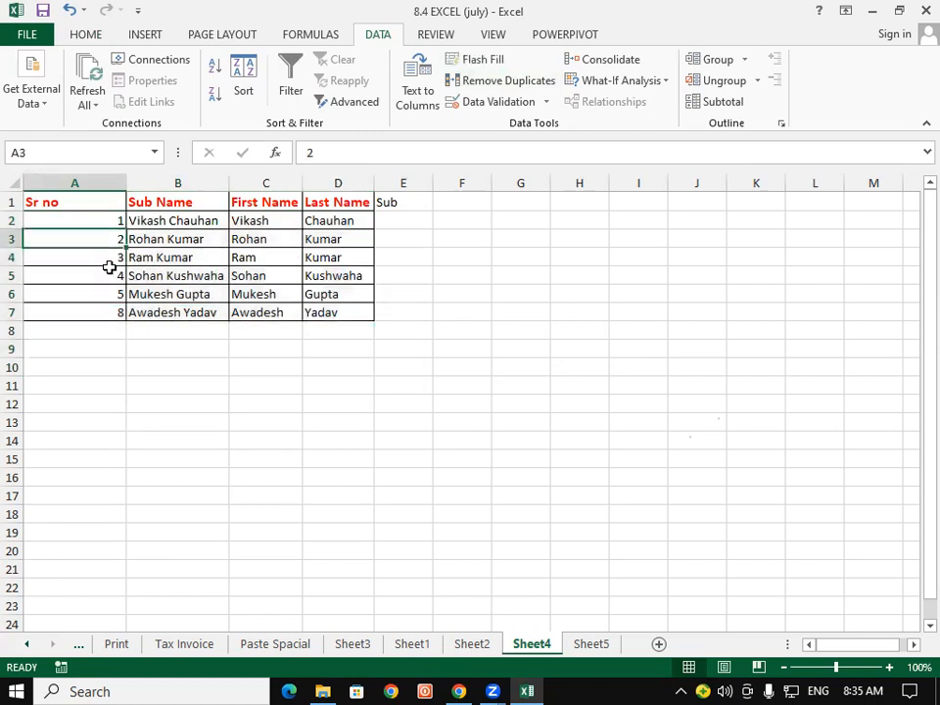
pyautogui.click(108, 262)
pyautogui.click(108, 279)
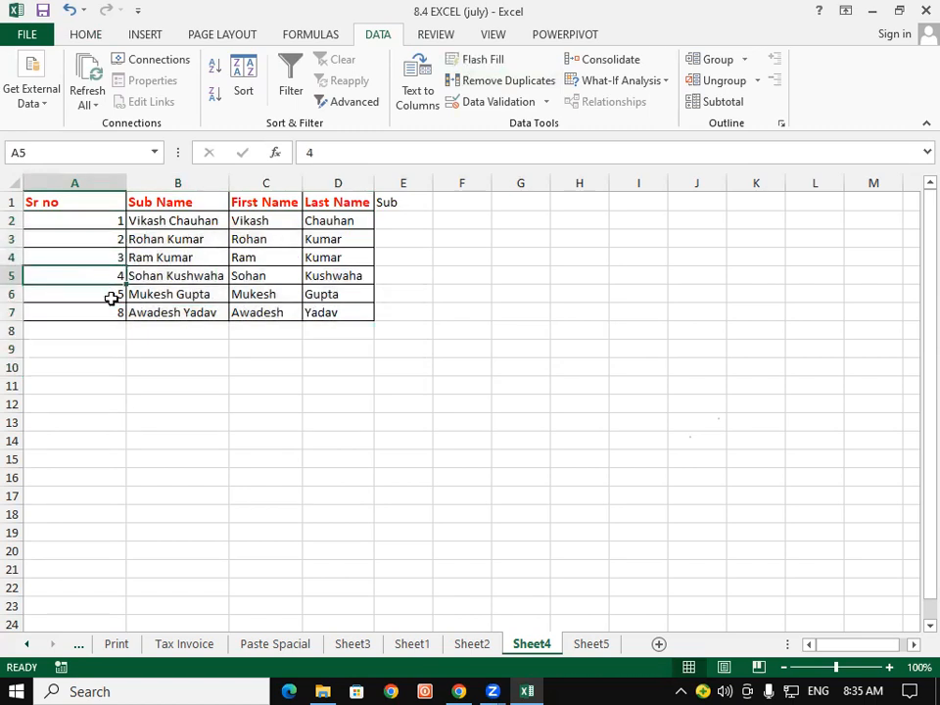
pyautogui.click(114, 312)
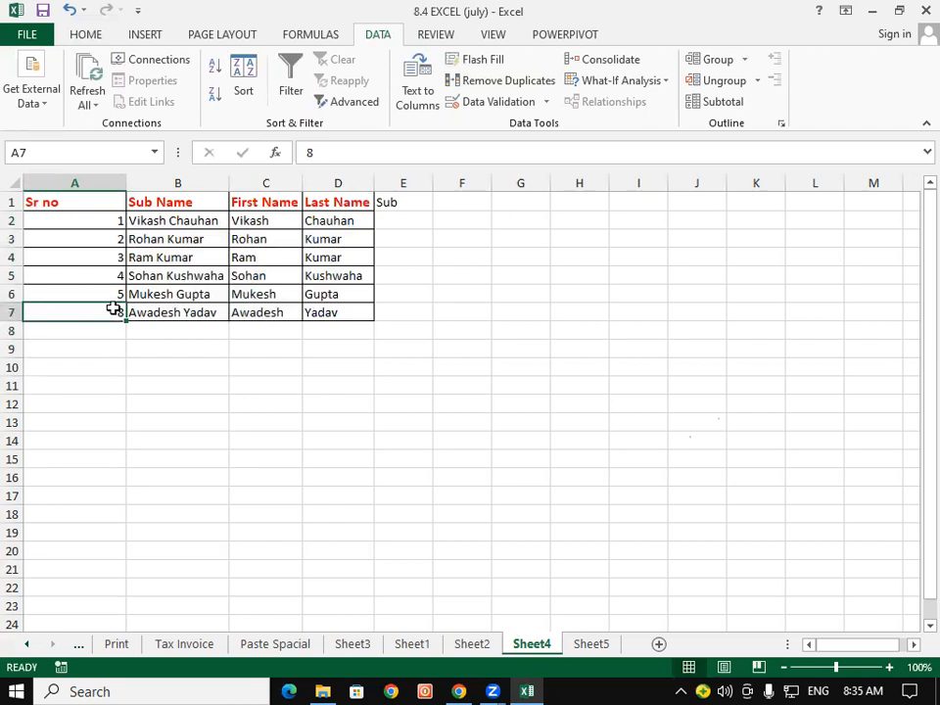
# With the Sheet4 table selected and B5 active, show the Home tab's Fill options.
pyautogui.moveTo(119, 222); pyautogui.dragTo(313, 312)
pyautogui.click(180, 275)
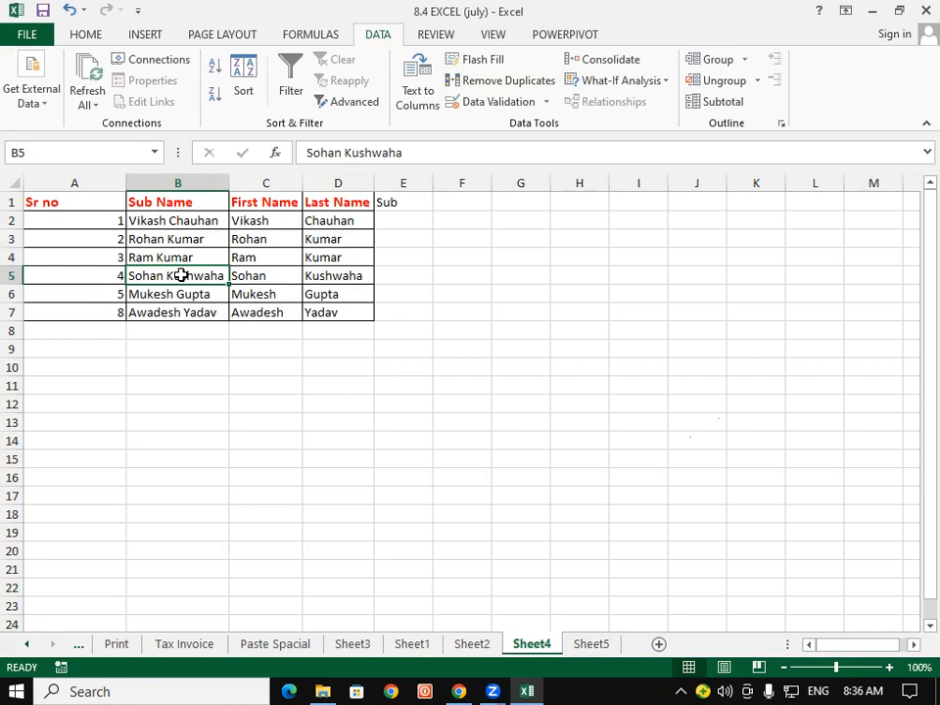
pyautogui.click(82, 34)
pyautogui.click(779, 81)
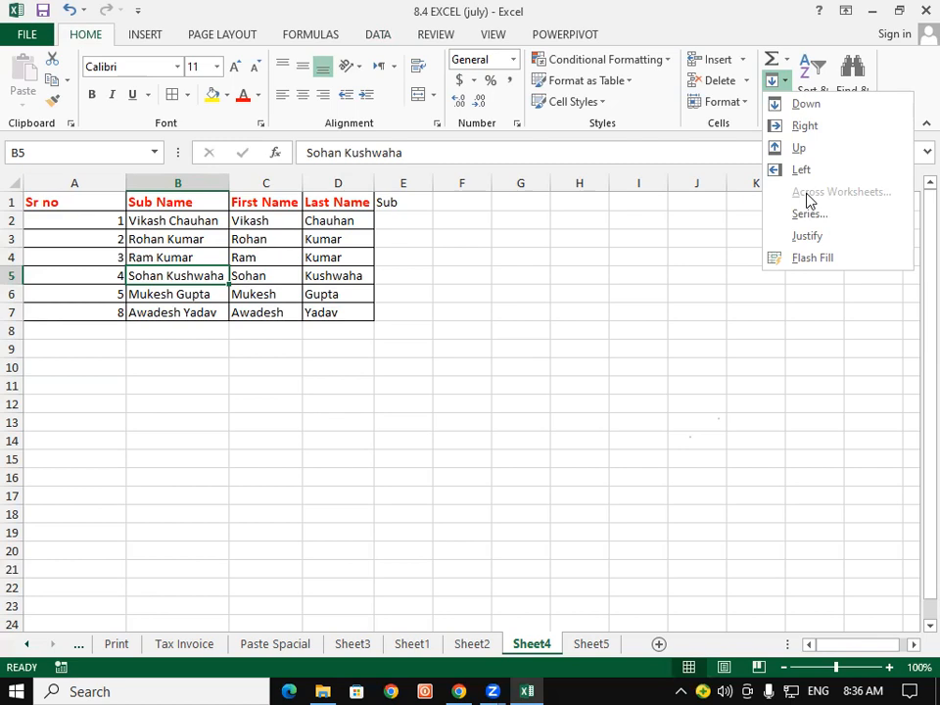
pyautogui.click(779, 597)
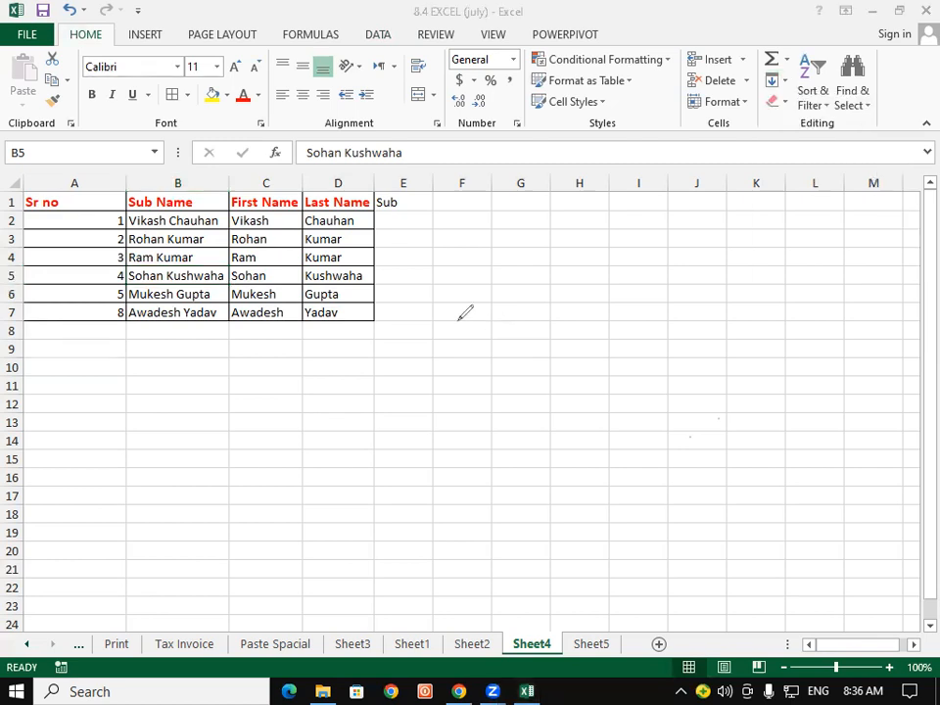
pyautogui.moveTo(447, 418)
pyautogui.mouseDown()
pyautogui.moveTo(468, 323)
pyautogui.moveTo(523, 311)
pyautogui.moveTo(464, 404)
pyautogui.moveTo(446, 410)
pyautogui.mouseUp()
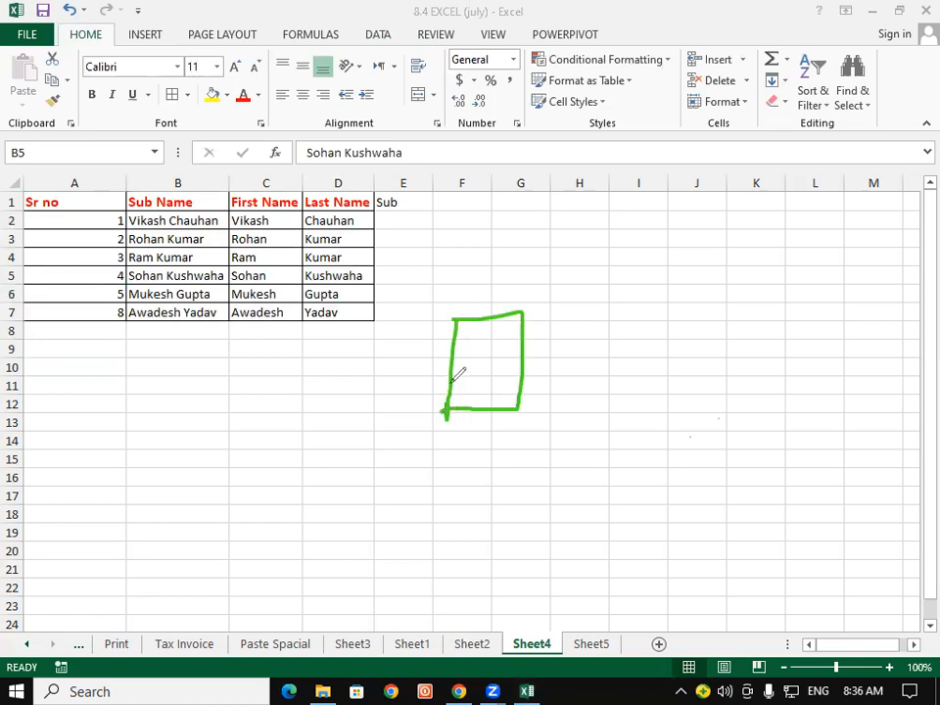
pyautogui.moveTo(449, 350)
pyautogui.mouseDown()
pyautogui.moveTo(494, 333)
pyautogui.moveTo(498, 370)
pyautogui.mouseUp()
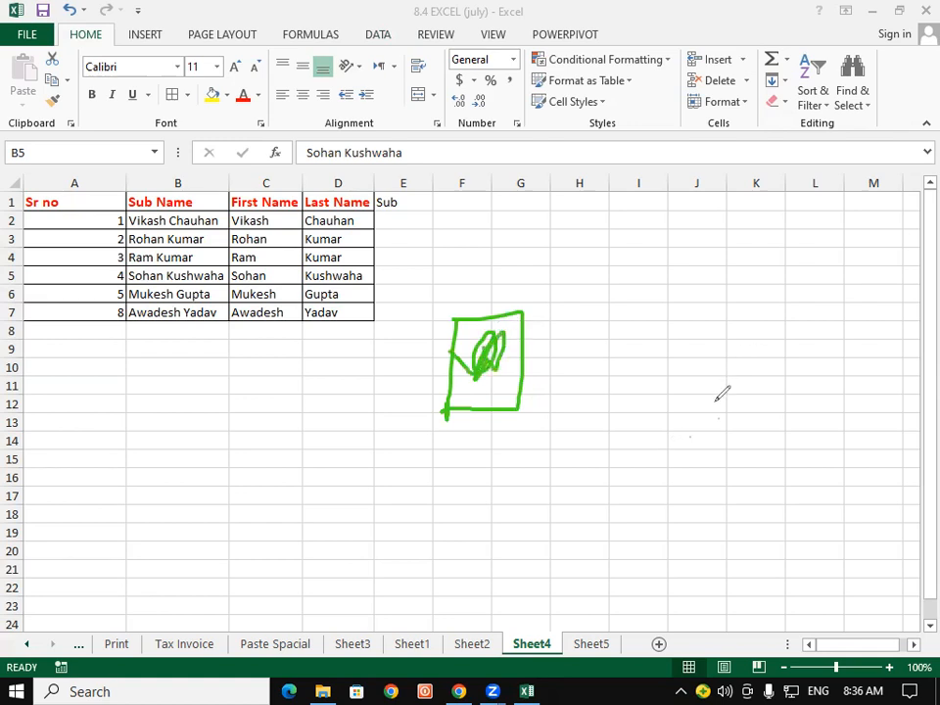
pyautogui.moveTo(569, 278); pyautogui.dragTo(575, 350)
pyautogui.moveTo(571, 278)
pyautogui.mouseDown()
pyautogui.moveTo(631, 329)
pyautogui.moveTo(575, 342)
pyautogui.mouseUp()
pyautogui.moveTo(741, 311)
pyautogui.mouseDown()
pyautogui.moveTo(740, 264)
pyautogui.moveTo(791, 299)
pyautogui.moveTo(706, 331)
pyautogui.mouseUp()
pyautogui.moveTo(613, 336)
pyautogui.mouseDown()
pyautogui.moveTo(767, 358)
pyautogui.moveTo(774, 327)
pyautogui.mouseUp()
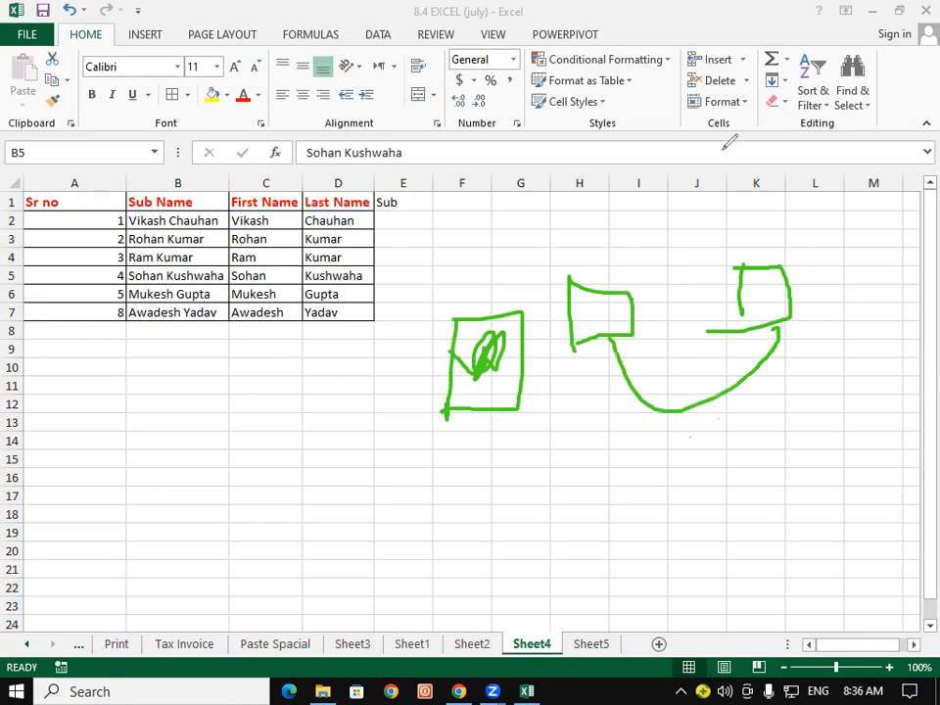
pyautogui.press('Escape')
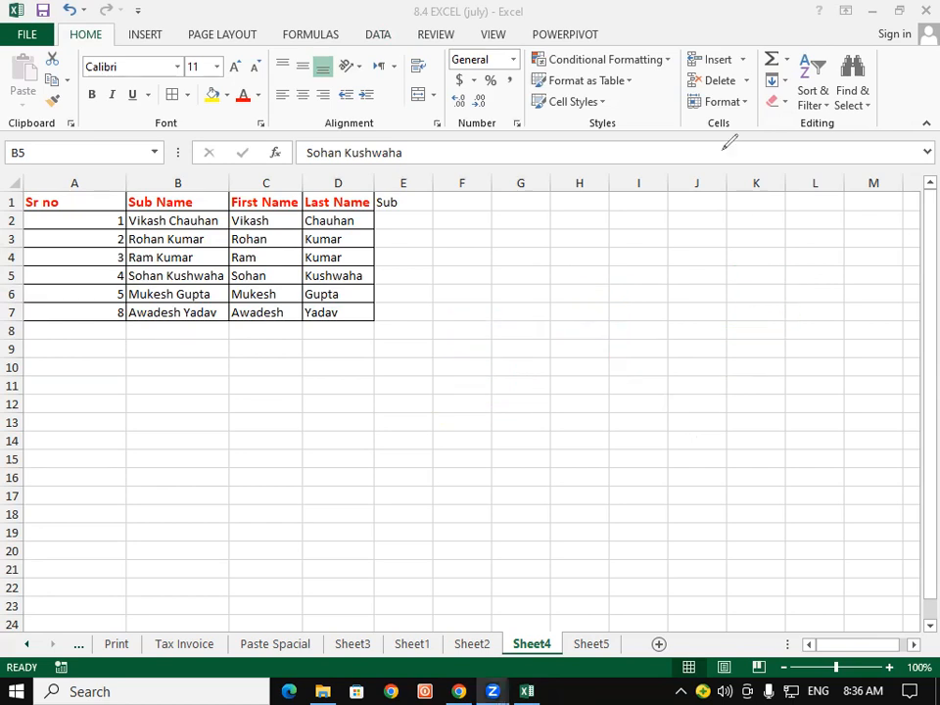
# Open and close the Fill list, then sketch annotation marks beside the table.
pyautogui.click(771, 82)
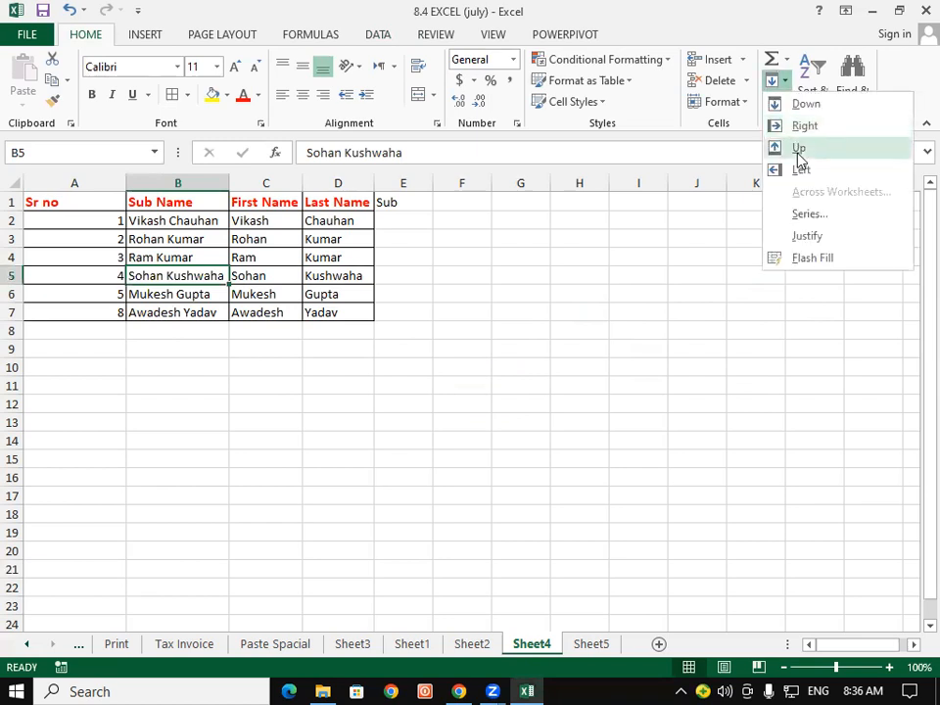
pyautogui.click(609, 323)
pyautogui.hotkey('ctrl', '2')
pyautogui.moveTo(497, 315); pyautogui.dragTo(504, 357)
pyautogui.moveTo(623, 295)
pyautogui.mouseDown()
pyautogui.moveTo(644, 344)
pyautogui.moveTo(654, 342)
pyautogui.mouseUp()
pyautogui.moveTo(502, 270)
pyautogui.mouseDown()
pyautogui.moveTo(507, 257)
pyautogui.moveTo(467, 372)
pyautogui.moveTo(536, 306)
pyautogui.moveTo(504, 270)
pyautogui.mouseUp()
pyautogui.moveTo(640, 276)
pyautogui.mouseDown()
pyautogui.moveTo(593, 332)
pyautogui.moveTo(674, 341)
pyautogui.moveTo(654, 281)
pyautogui.moveTo(631, 276)
pyautogui.mouseUp()
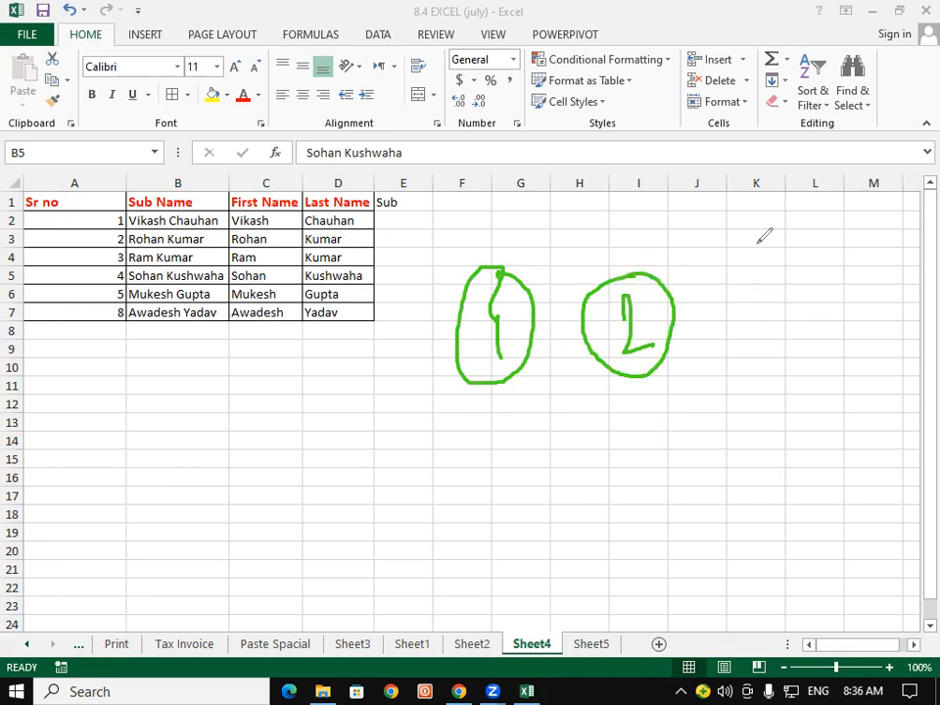
# Reopen the Fill list, then clear the on-screen sketches and return to the sheet.
pyautogui.click(775, 80)
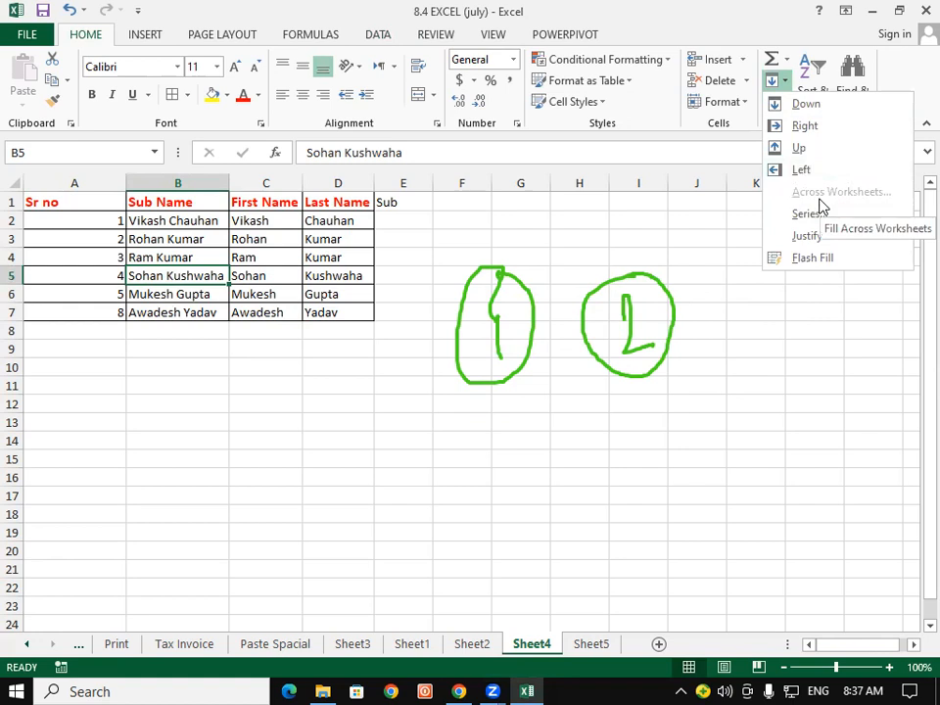
pyautogui.click(627, 604)
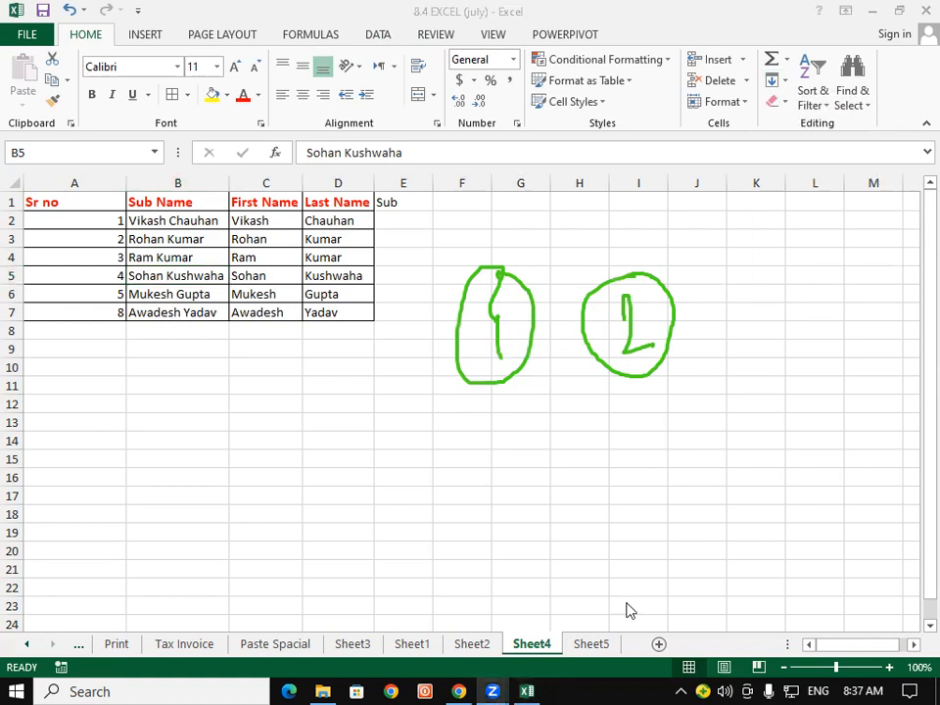
pyautogui.click(724, 179)
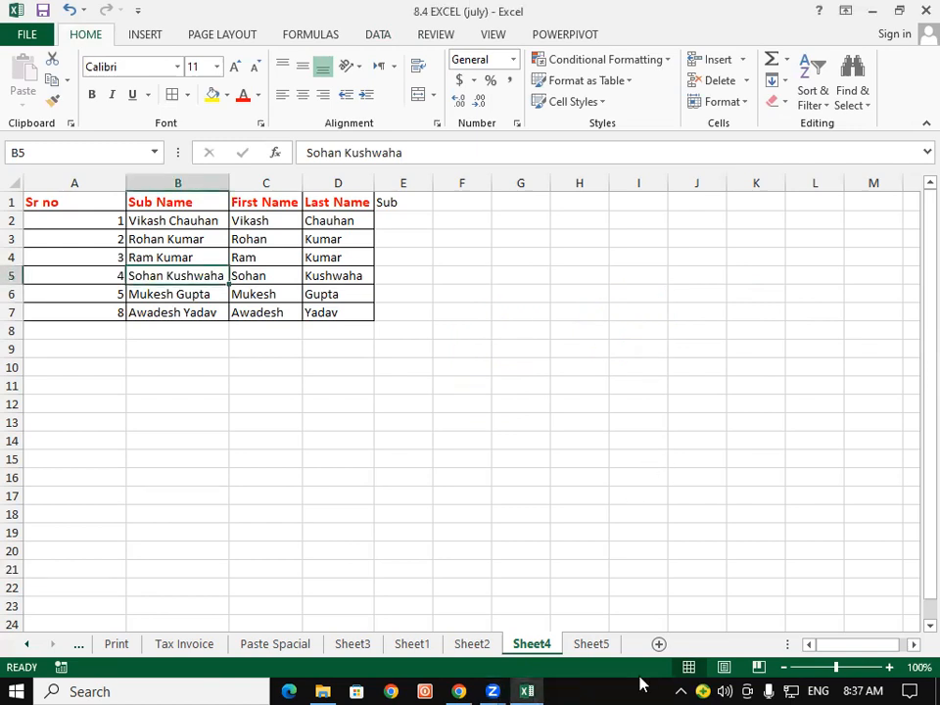
# Add two new blank worksheets, Sheet6 and Sheet7, after Sheet5.
pyautogui.click(602, 646)
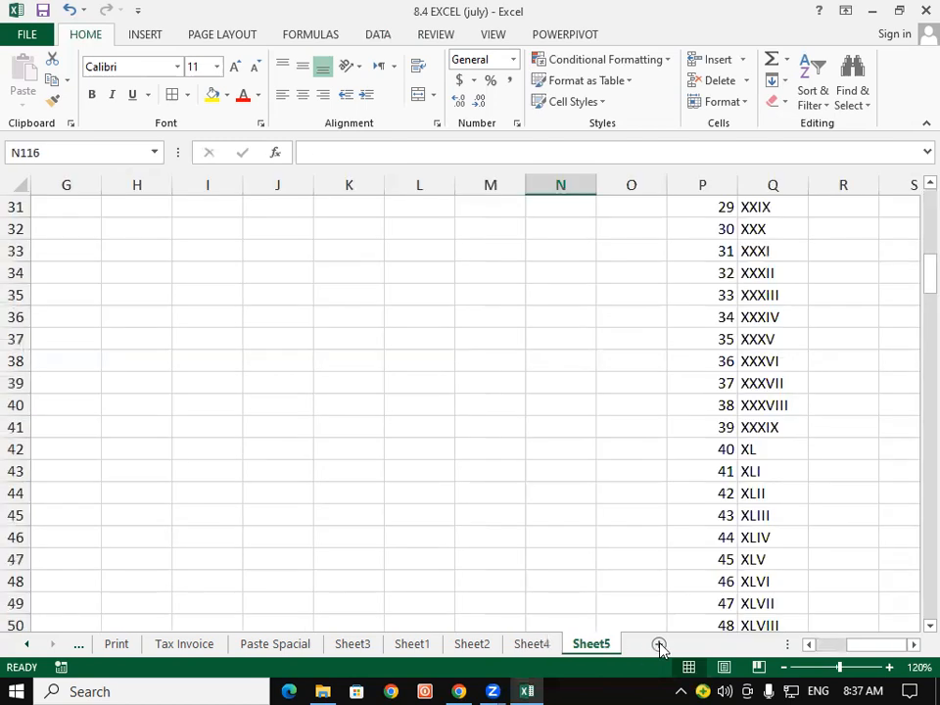
pyautogui.click(658, 644)
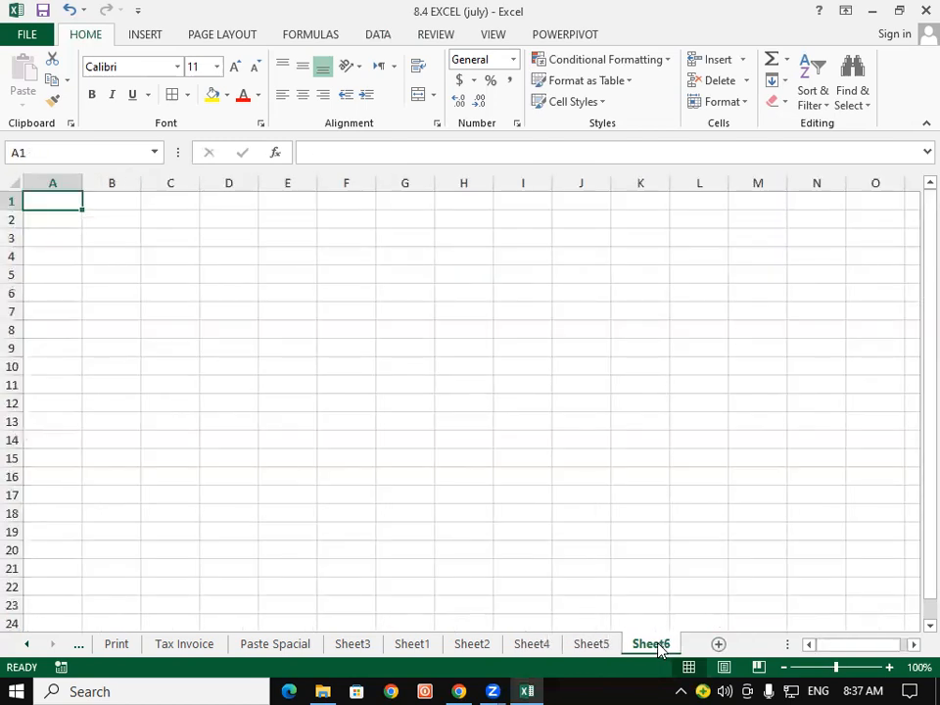
pyautogui.click(717, 645)
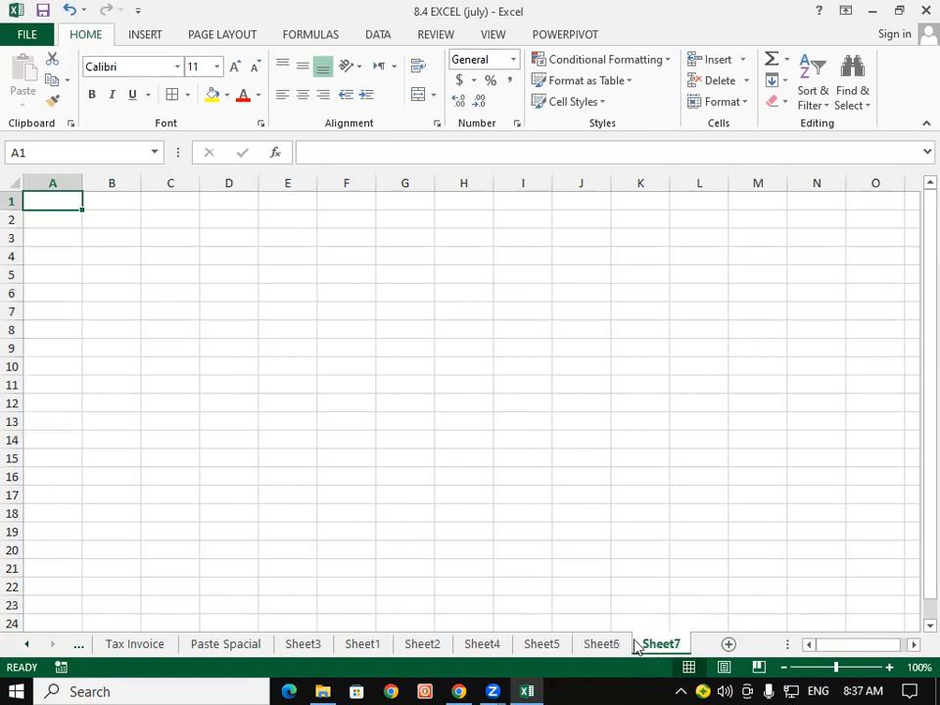
pyautogui.keyDown('ctrl'); pyautogui.click(601, 644); pyautogui.keyUp('ctrl')
pyautogui.click(598, 648)
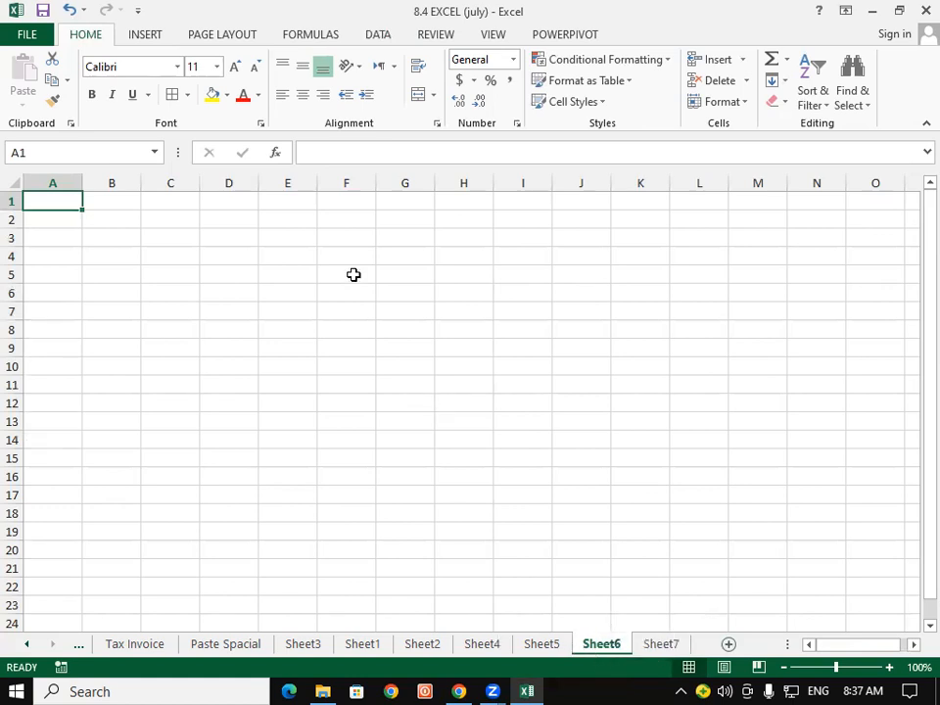
pyautogui.click(657, 642)
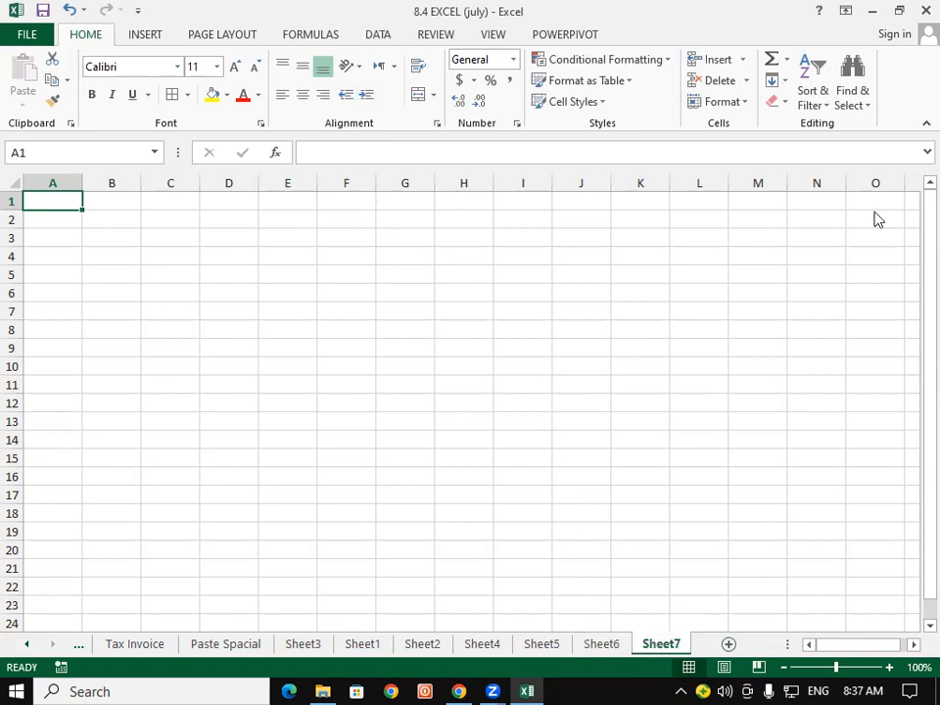
# Group Sheet6 and Sheet7 together.
pyautogui.click(773, 82)
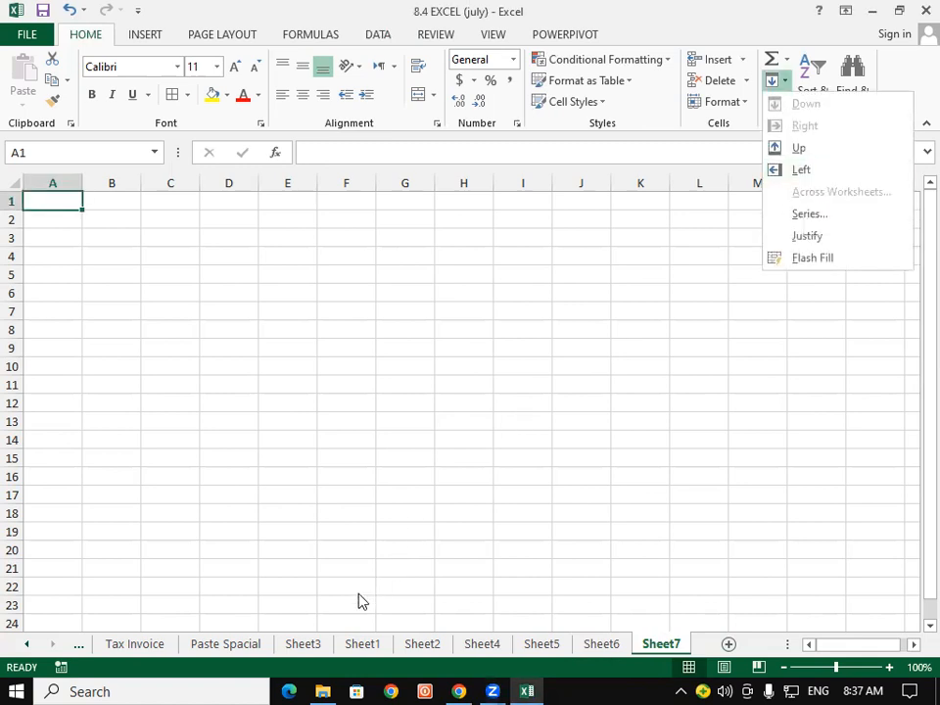
pyautogui.click(599, 644)
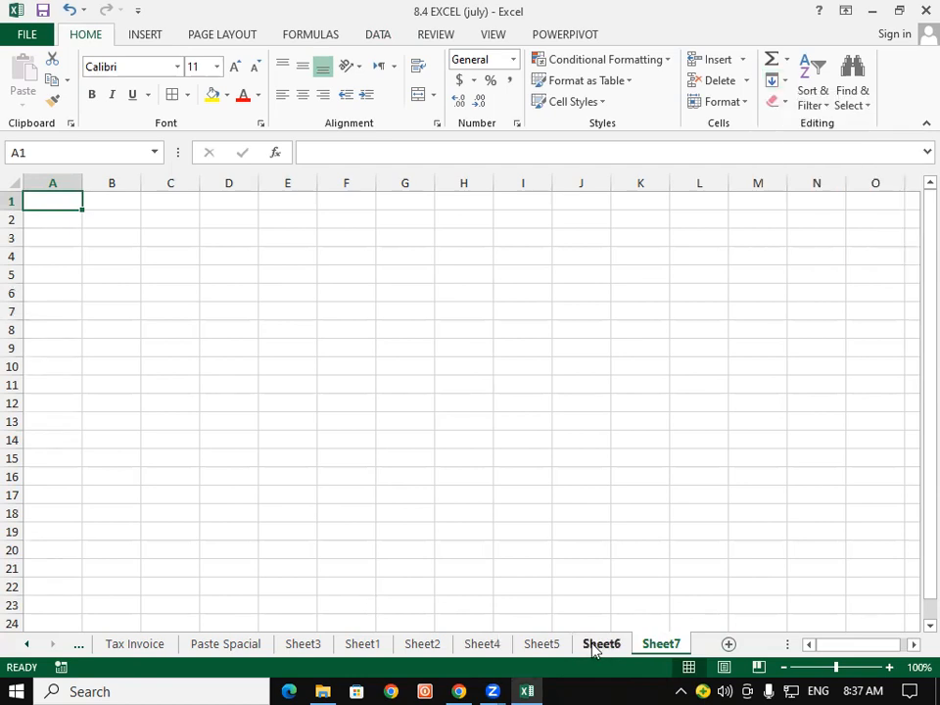
pyautogui.click(601, 644)
pyautogui.keyDown('shift'); pyautogui.click(662, 644); pyautogui.keyUp('shift')
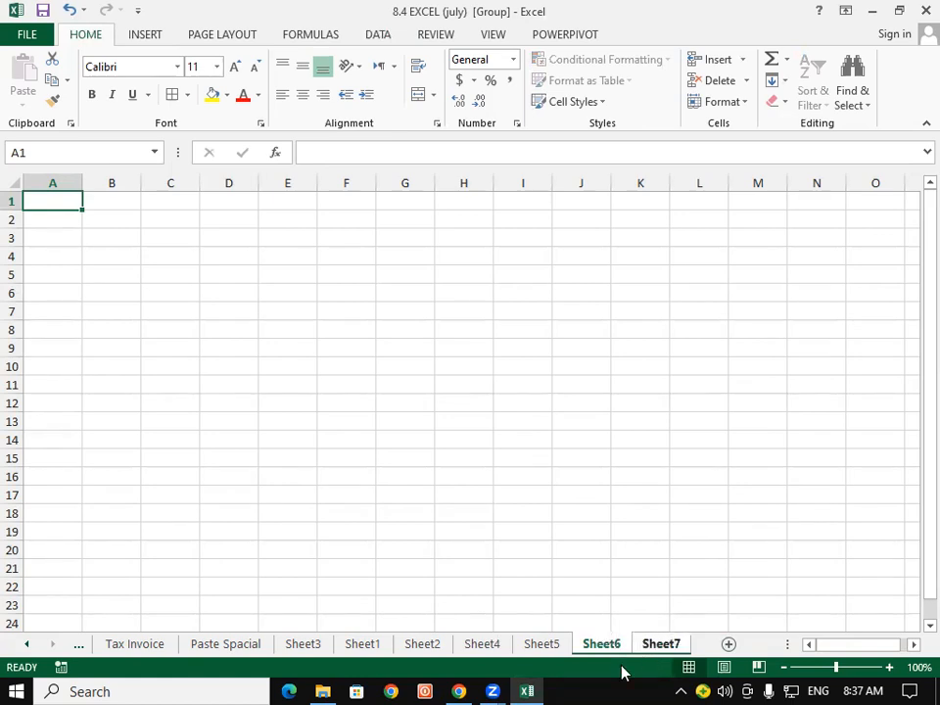
pyautogui.click(541, 648)
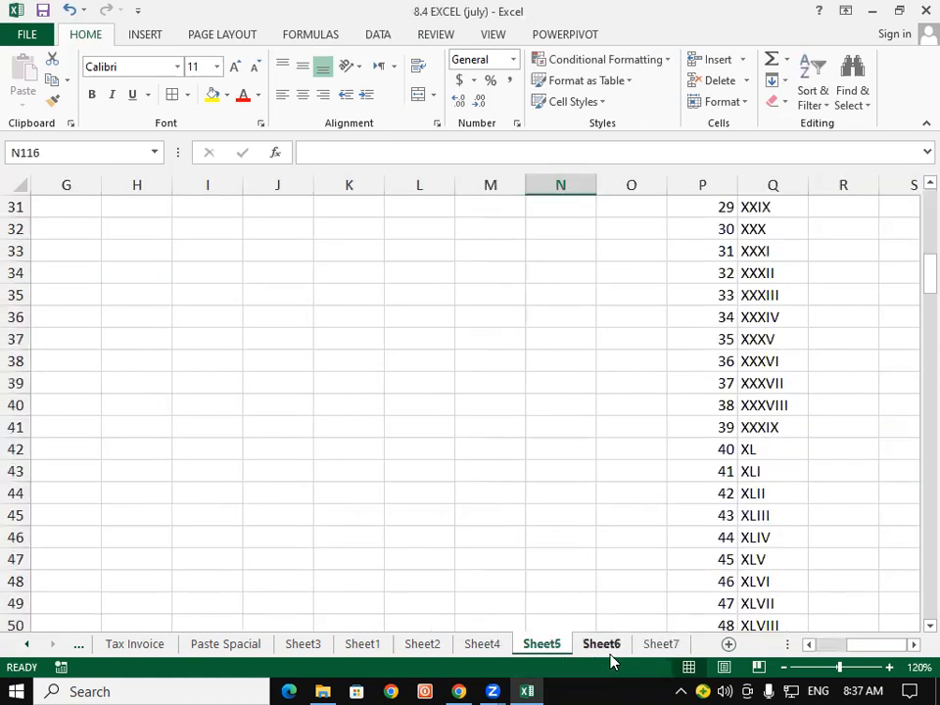
pyautogui.click(619, 646)
pyautogui.keyDown('ctrl'); pyautogui.click(663, 646); pyautogui.keyUp('ctrl')
pyautogui.click(663, 646)
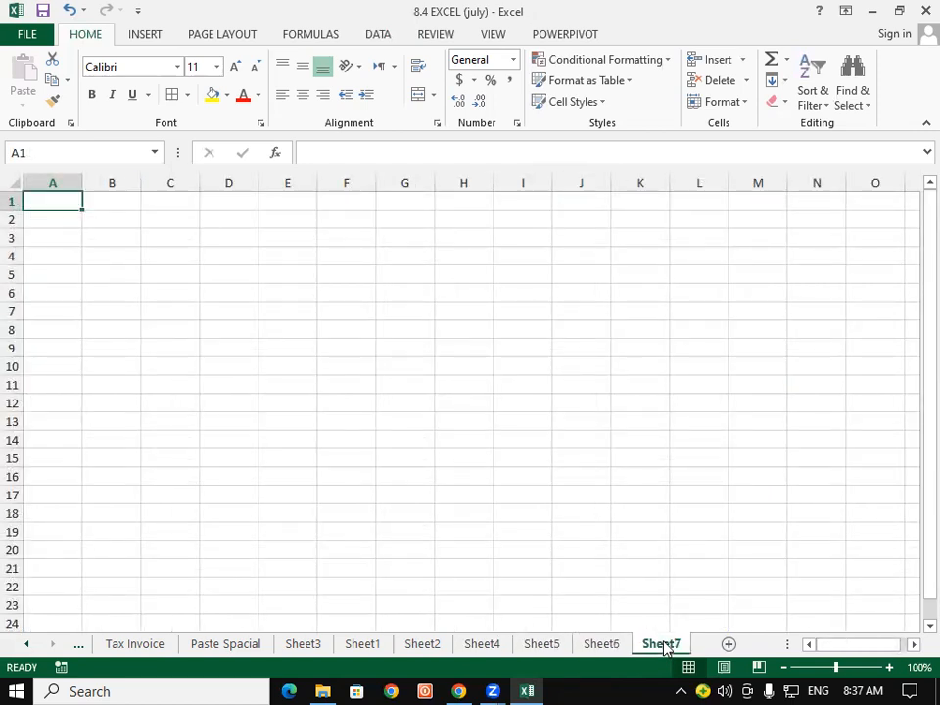
pyautogui.click(602, 644)
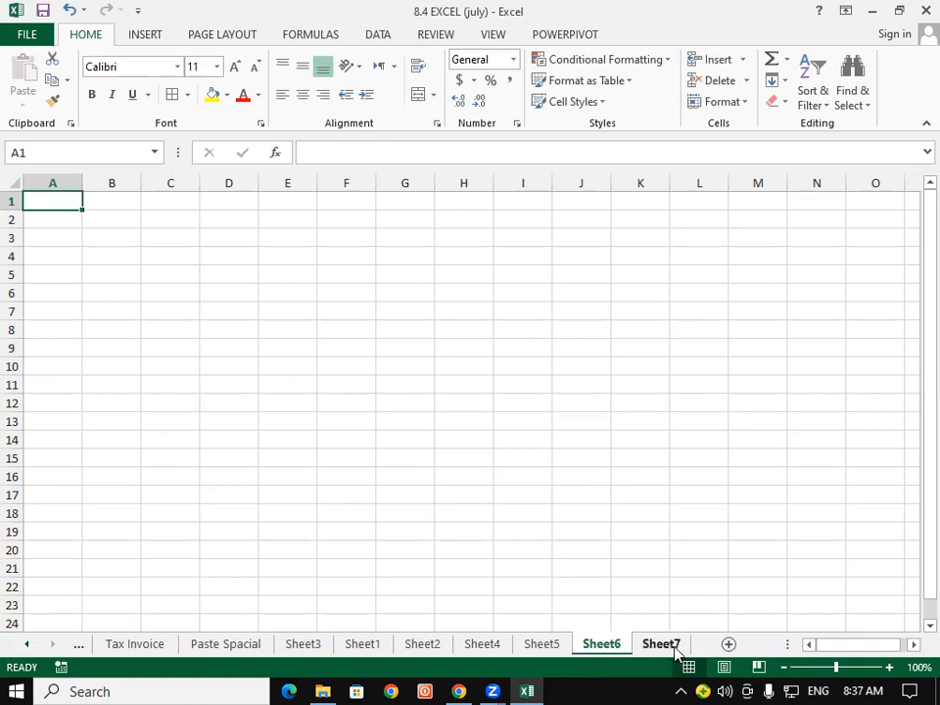
pyautogui.keyDown('ctrl'); pyautogui.click(675, 645); pyautogui.keyUp('ctrl')
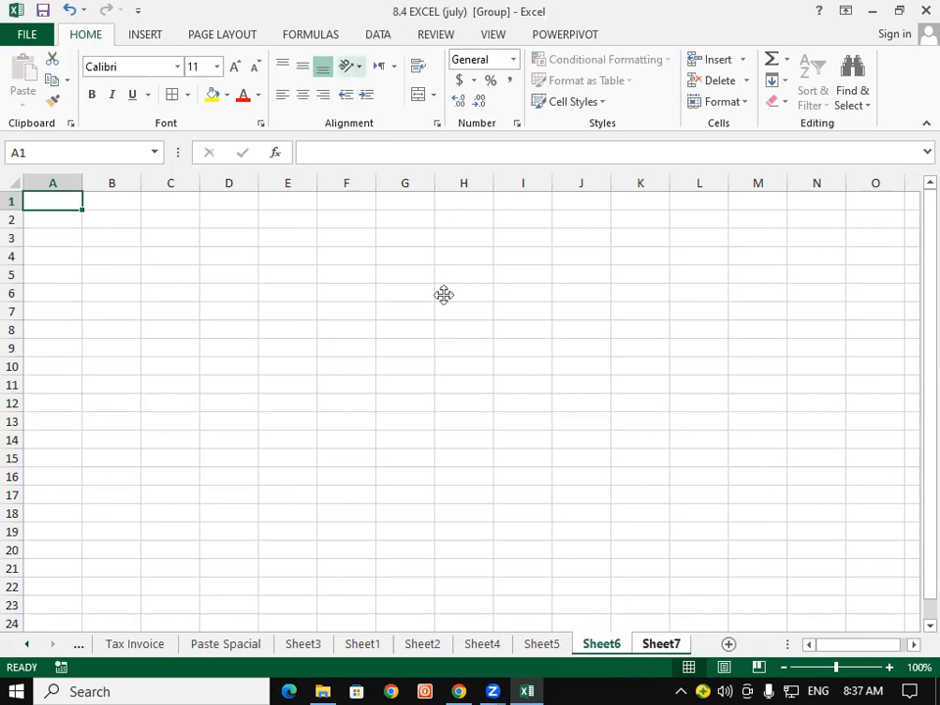
# Fill across the grouped worksheets using the All option.
pyautogui.click(776, 89)
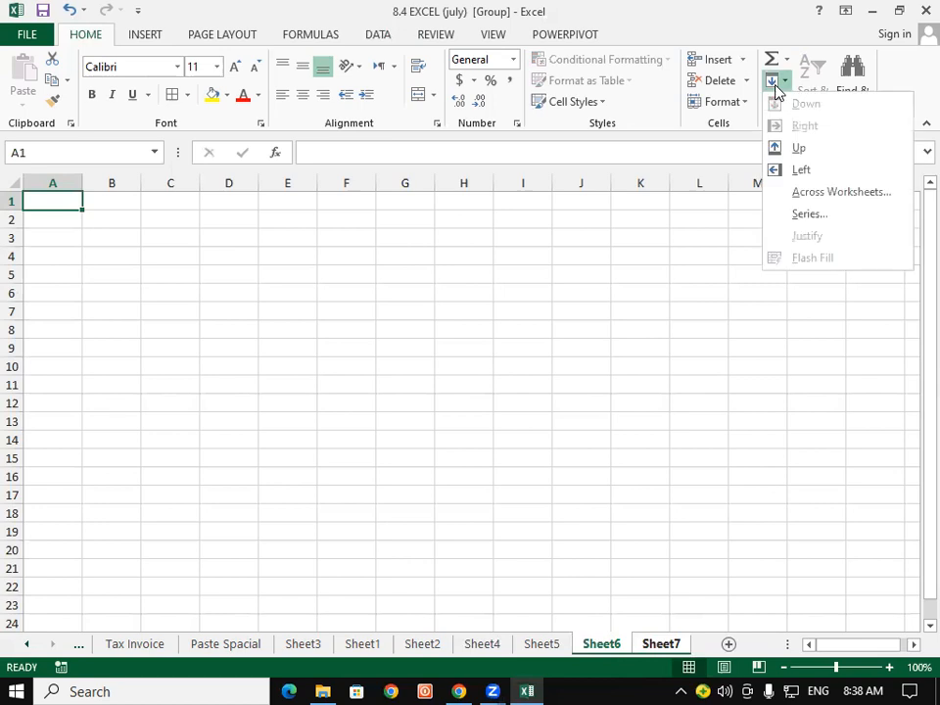
pyautogui.click(848, 200)
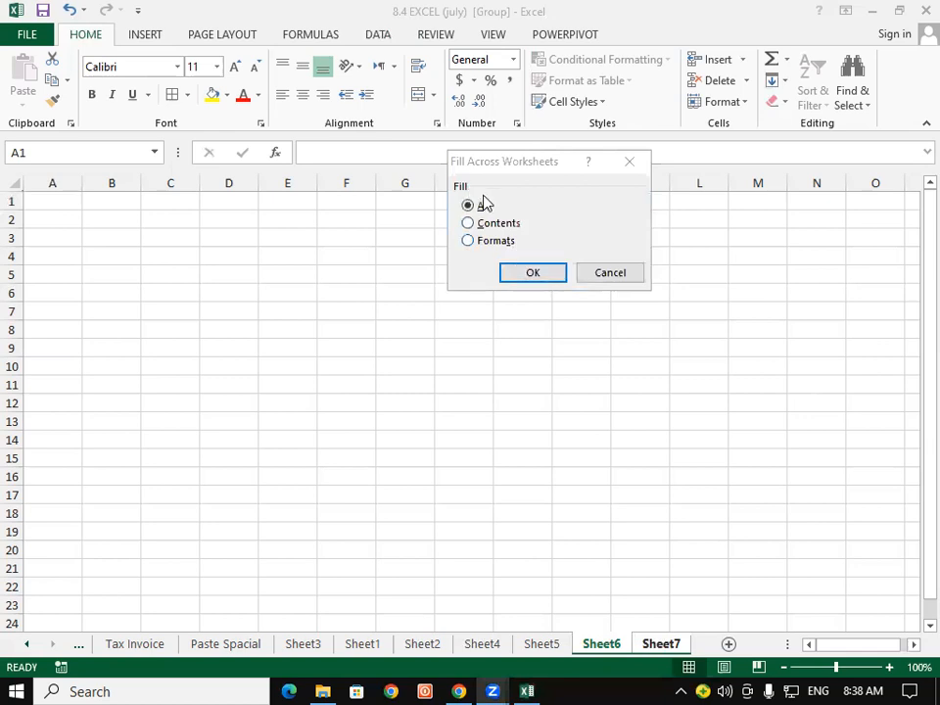
pyautogui.click(530, 272)
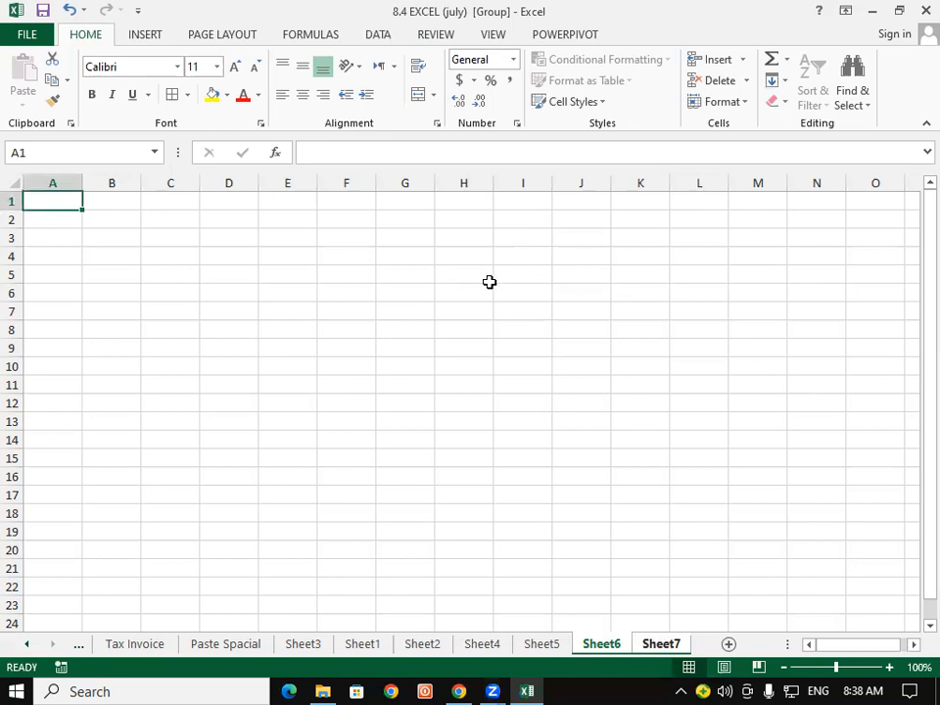
pyautogui.click(483, 277)
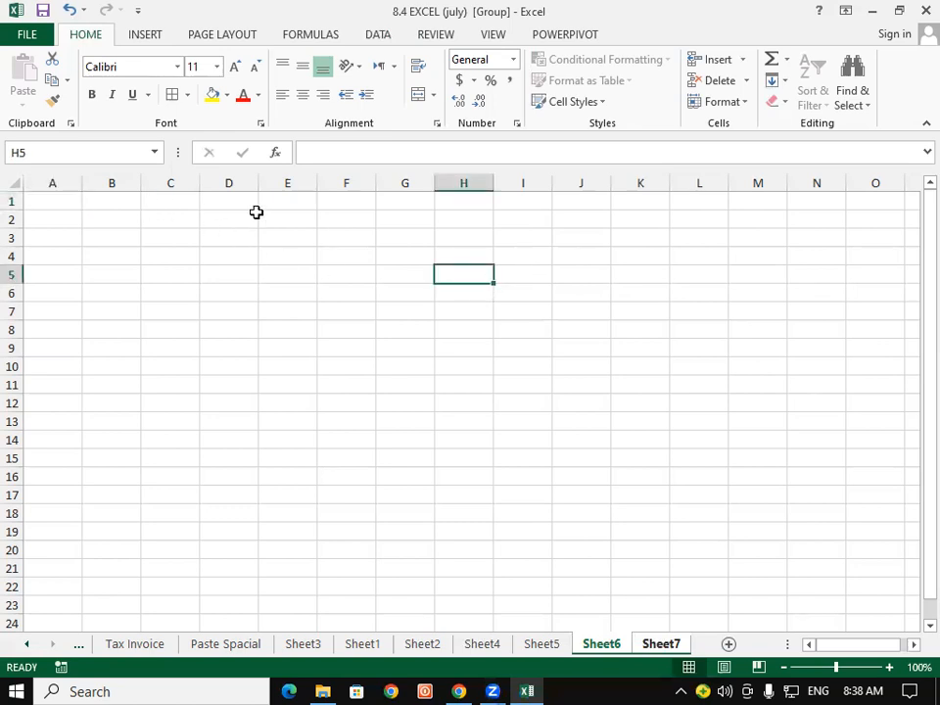
# Merge D1:L5 into a centred banner reading 'Student Database'.
pyautogui.moveTo(235, 203); pyautogui.dragTo(690, 272)
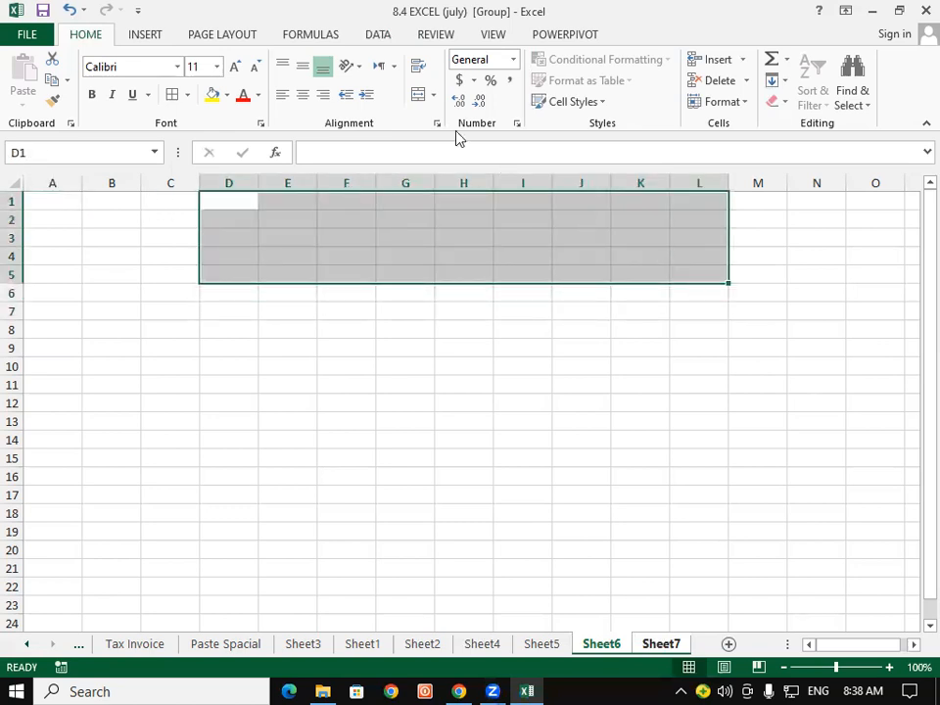
pyautogui.click(417, 95)
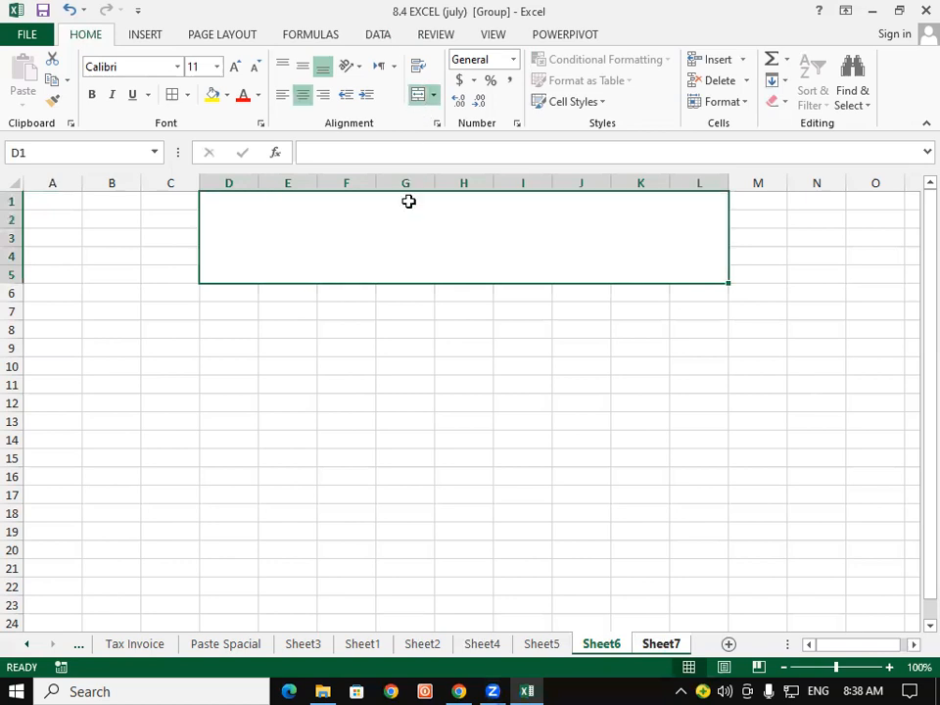
pyautogui.write('student Database')
pyautogui.press('Return')
# Format the title at 48 pt, bold red text on a yellow fill.
pyautogui.click(411, 269)
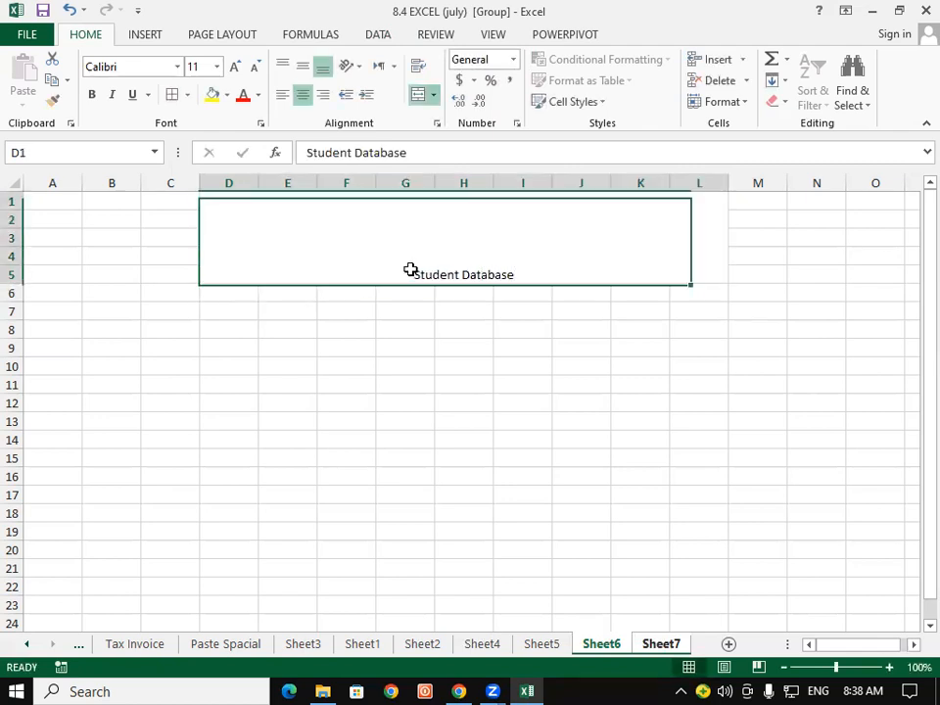
pyautogui.click(216, 65)
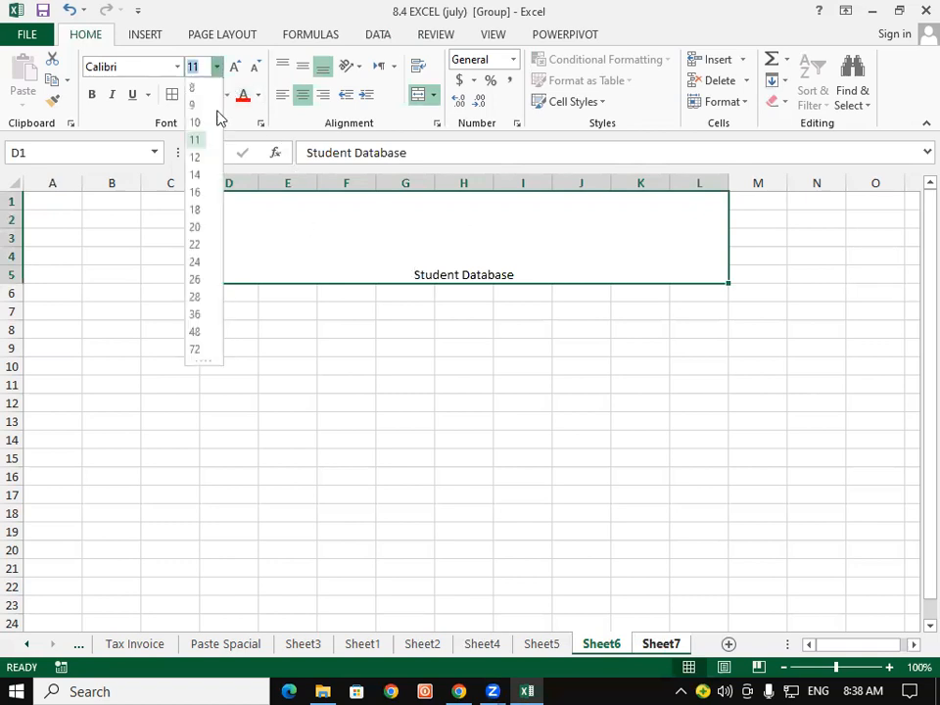
pyautogui.click(194, 332)
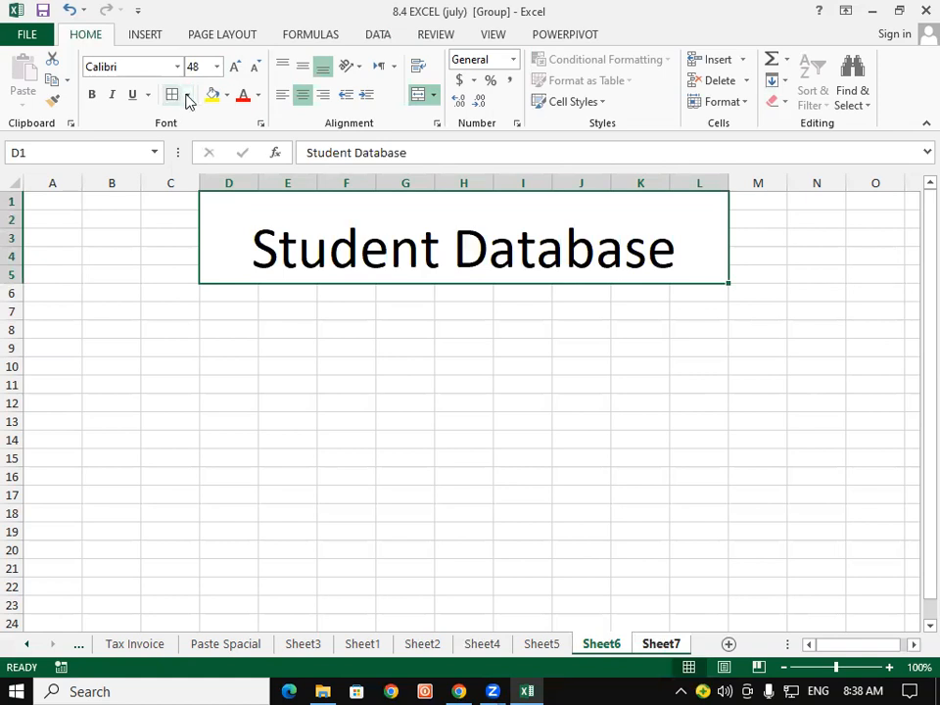
pyautogui.click(241, 97)
pyautogui.click(212, 98)
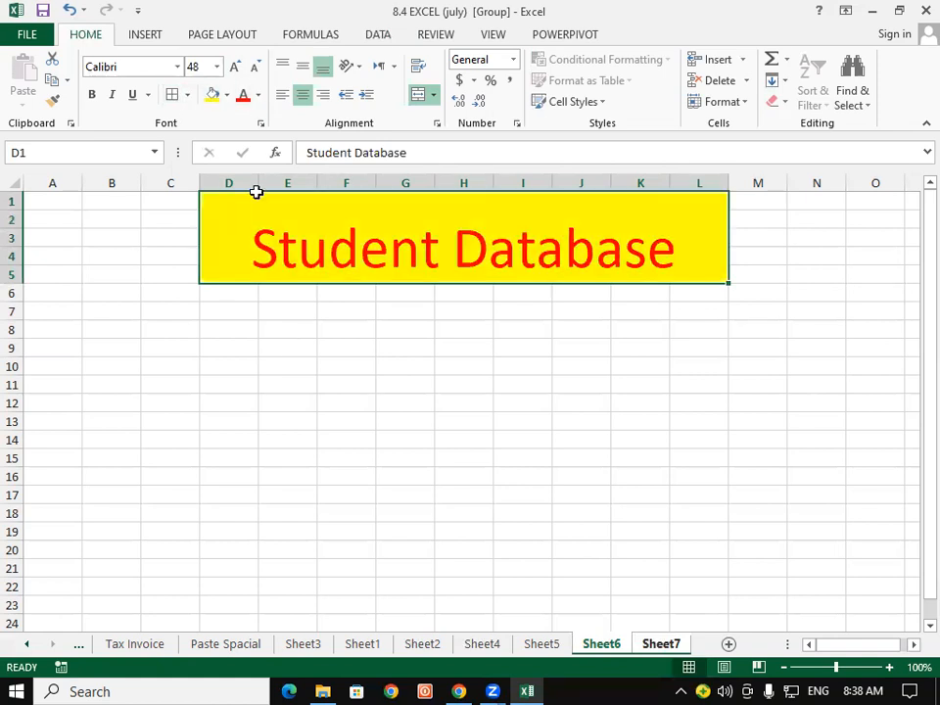
pyautogui.click(91, 97)
pyautogui.click(235, 383)
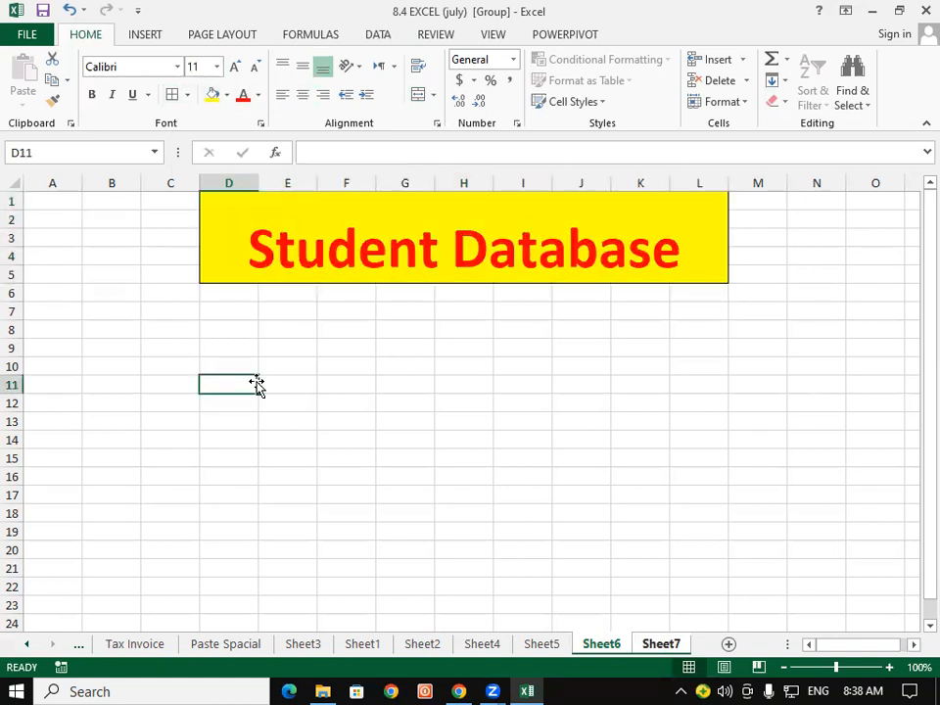
# Enter the headings Sr no, STD Name and Course in D7:F7.
pyautogui.click(226, 306)
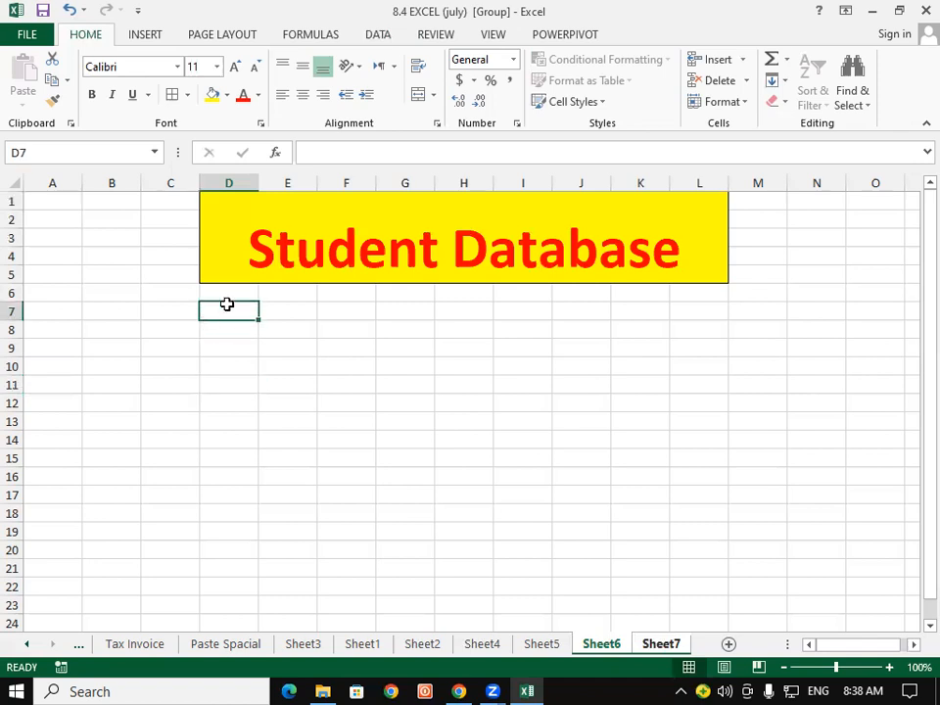
pyautogui.write('Sr')
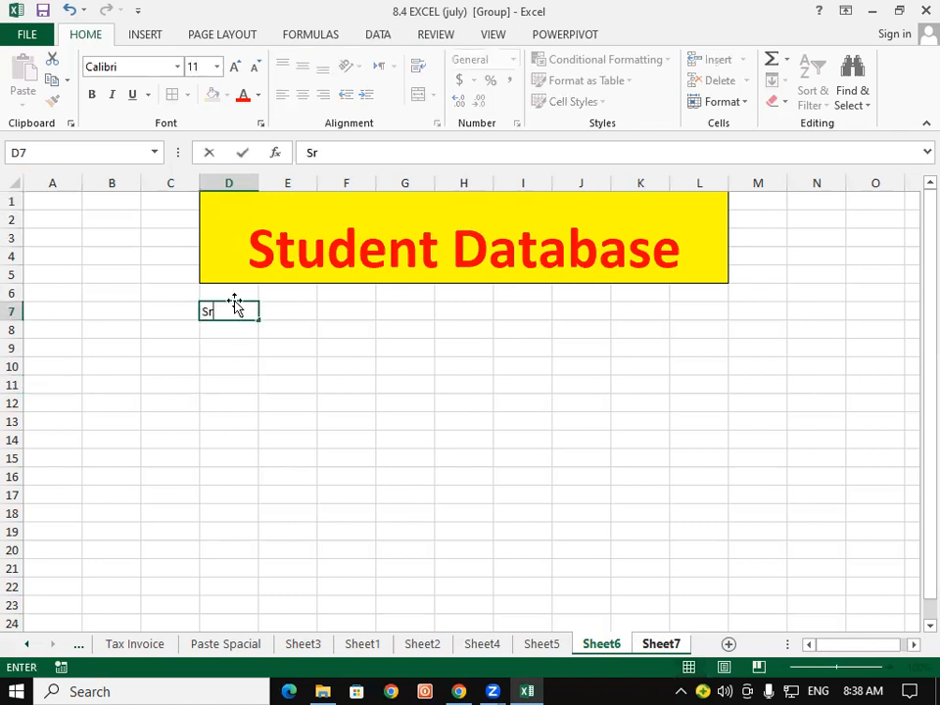
pyautogui.write(' no')
pyautogui.press('Tab')
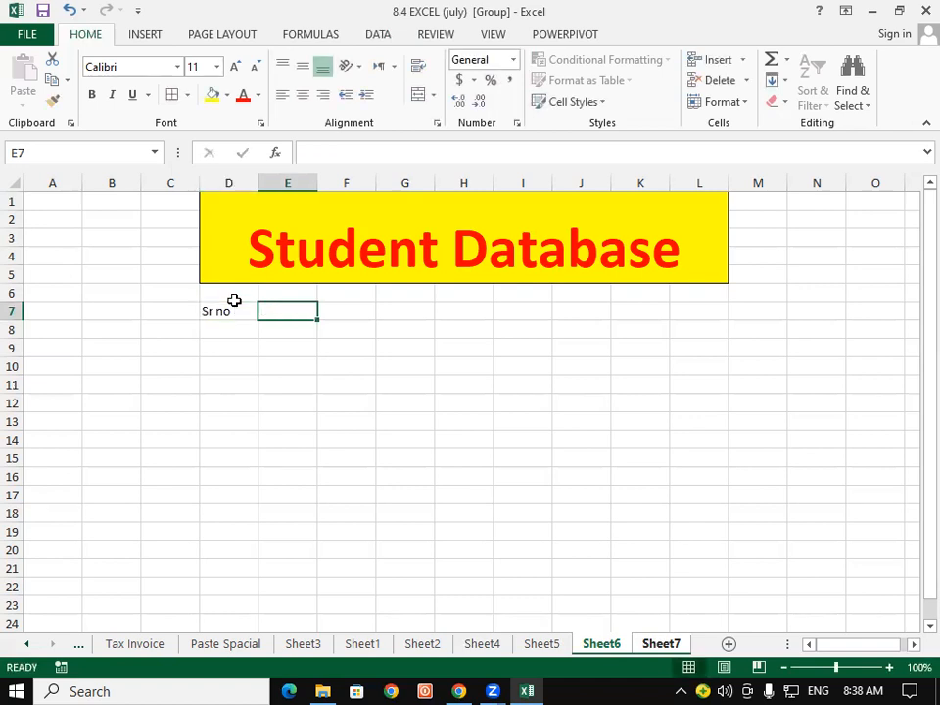
pyautogui.write('STD Name')
pyautogui.press('Tab')
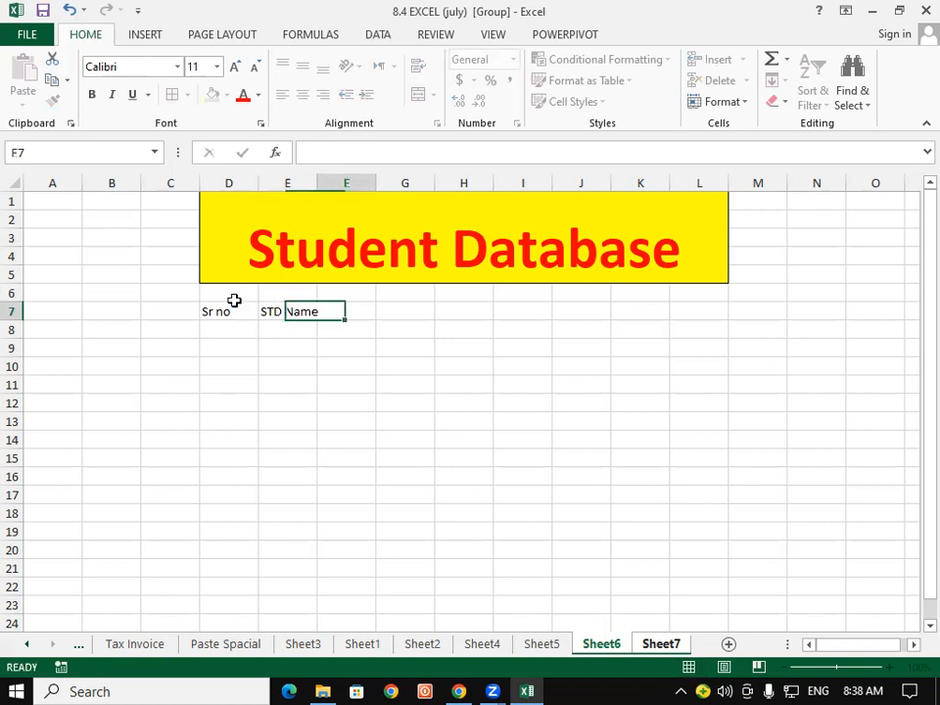
pyautogui.write('Course')
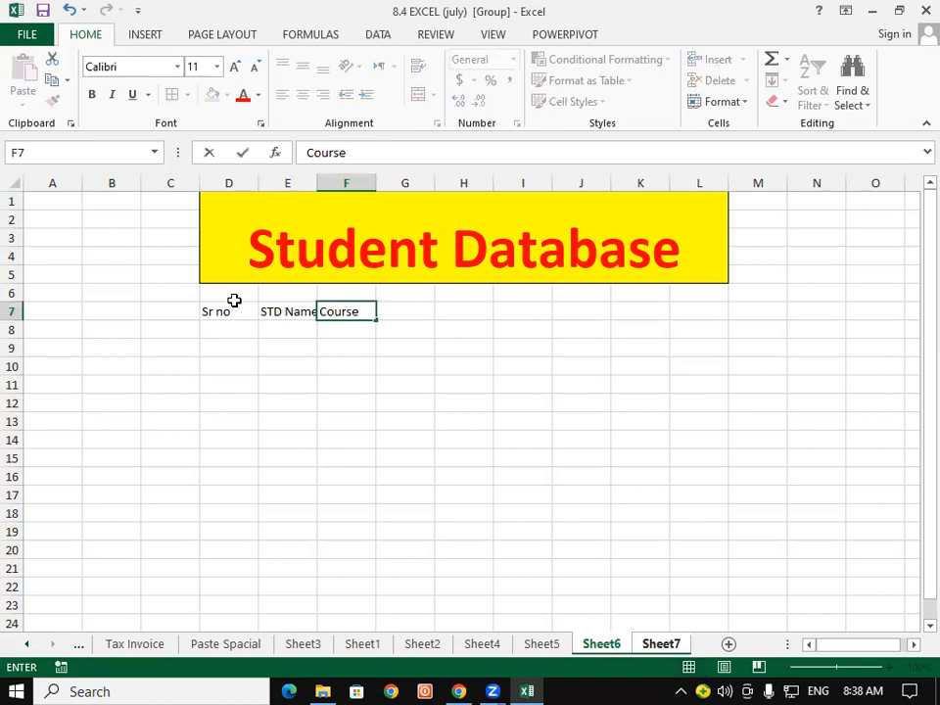
pyautogui.press('Return')
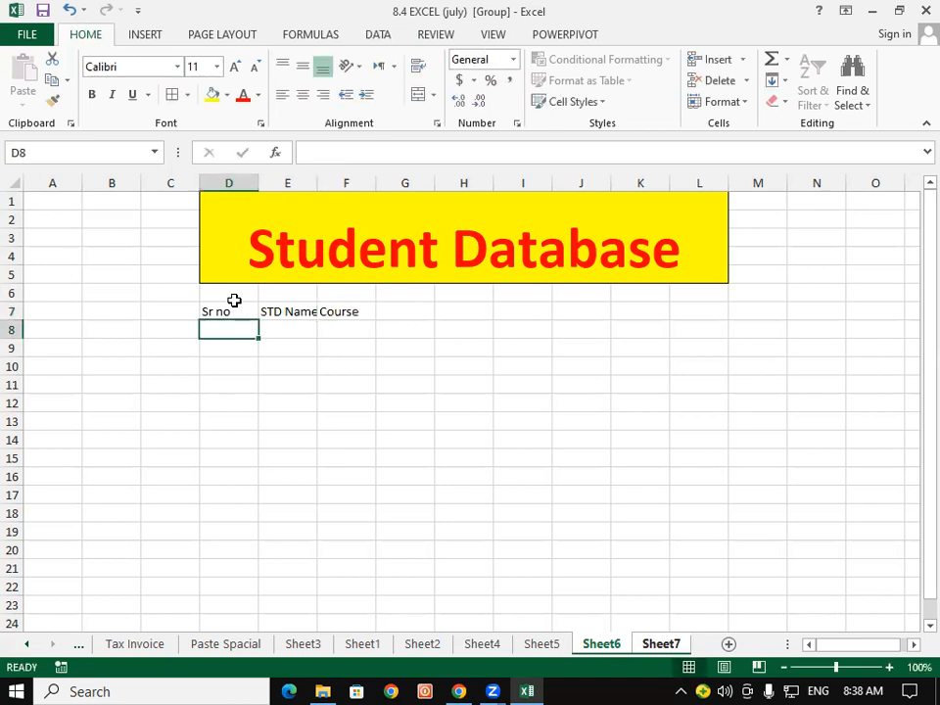
# Autofit column E and fill Sr no values 1 to 7 in D8:D14.
pyautogui.doubleClick(317, 183)
pyautogui.click(237, 341)
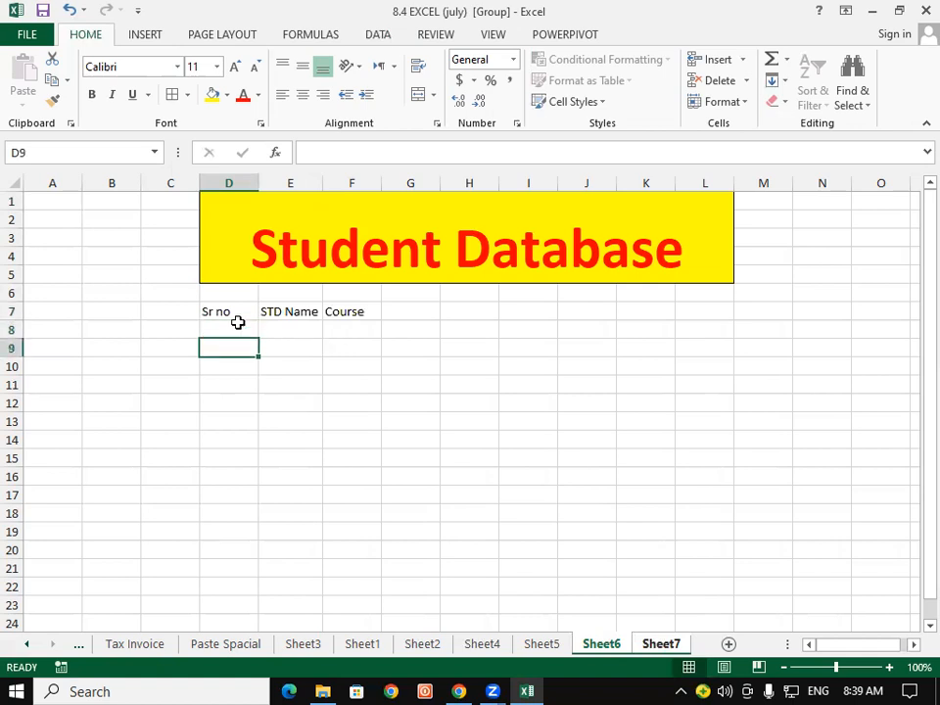
pyautogui.click(237, 310)
pyautogui.click(237, 327)
pyautogui.write('1')
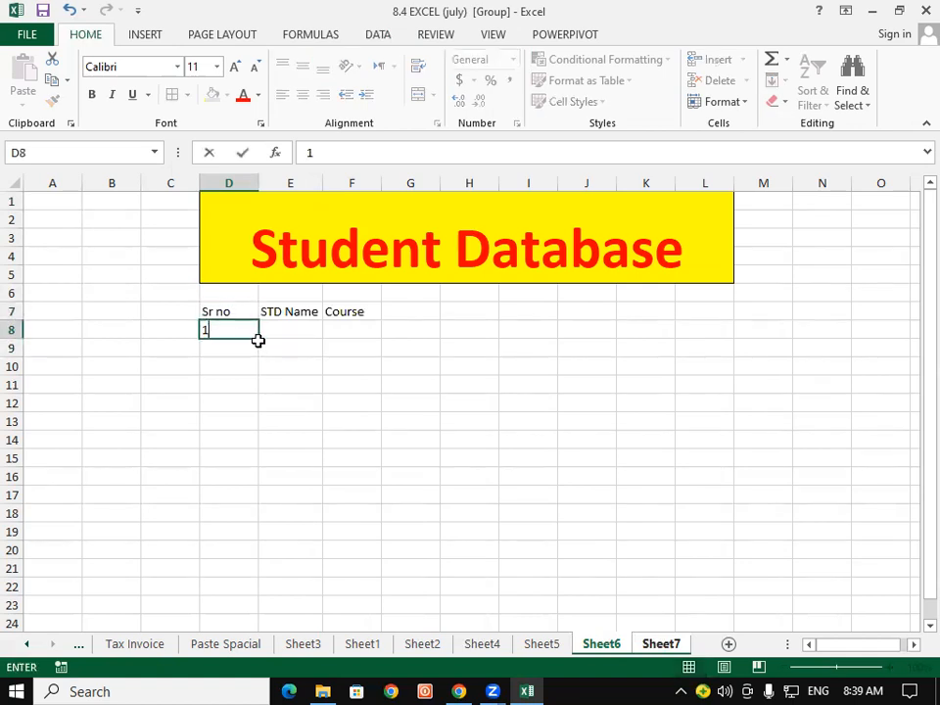
pyautogui.moveTo(260, 336); pyautogui.dragTo(262, 445)
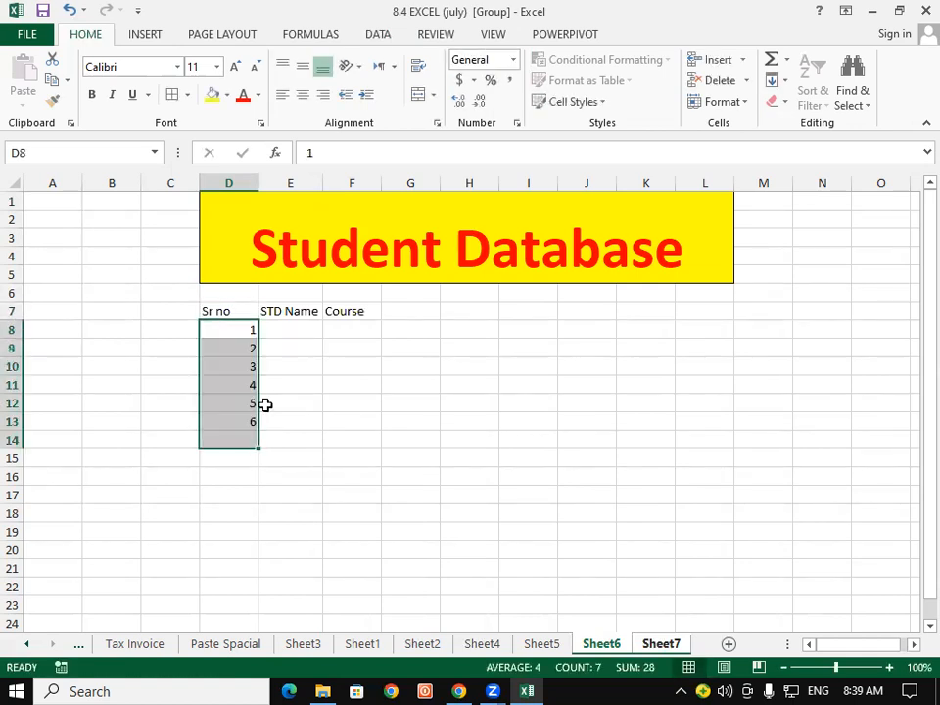
# Enter names a through g in E8:E14 under STD Name.
pyautogui.click(276, 329)
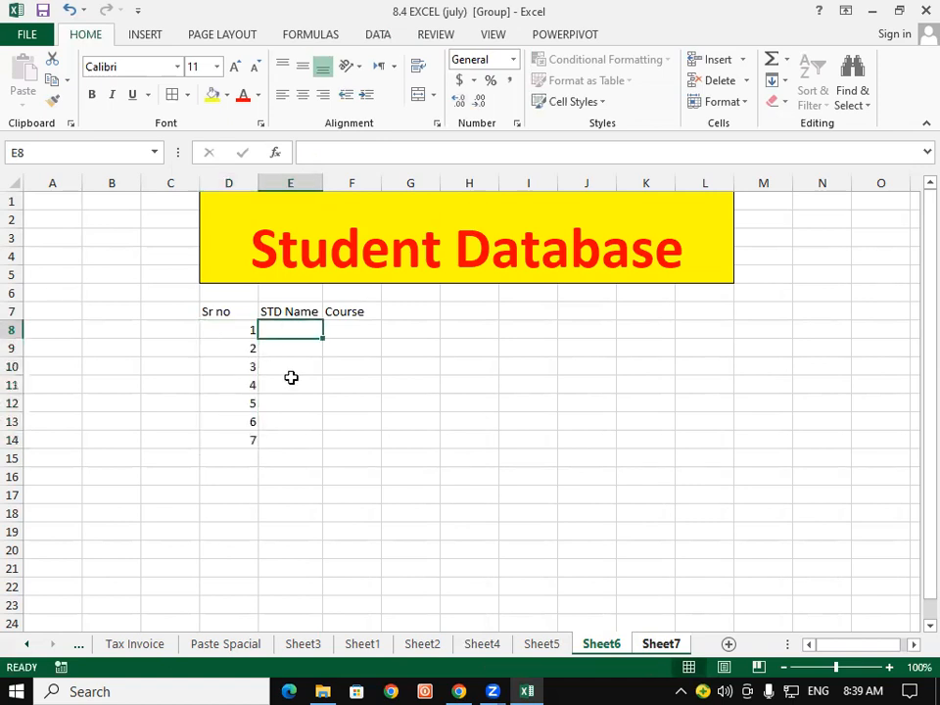
pyautogui.write('a')
pyautogui.press('Return')
pyautogui.write('b')
pyautogui.press('Return')
pyautogui.write('c')
pyautogui.press('Return')
pyautogui.write('d')
pyautogui.press('Return')
pyautogui.write('e')
pyautogui.press('Return')
pyautogui.write('f')
pyautogui.press('Return')
pyautogui.write('g')
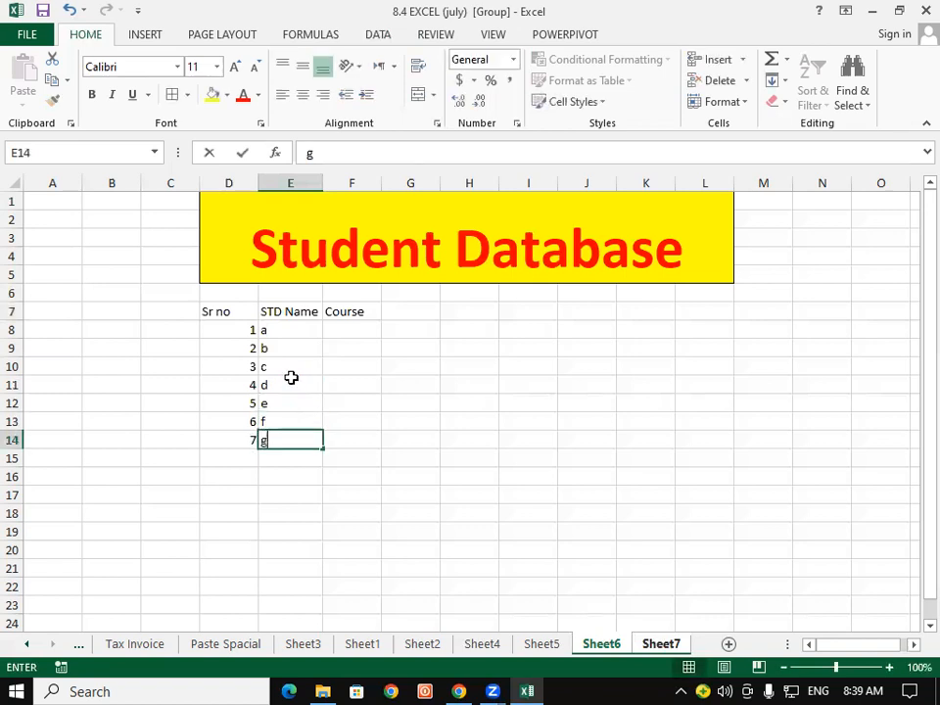
pyautogui.press('Return')
pyautogui.moveTo(367, 331); pyautogui.dragTo(366, 426)
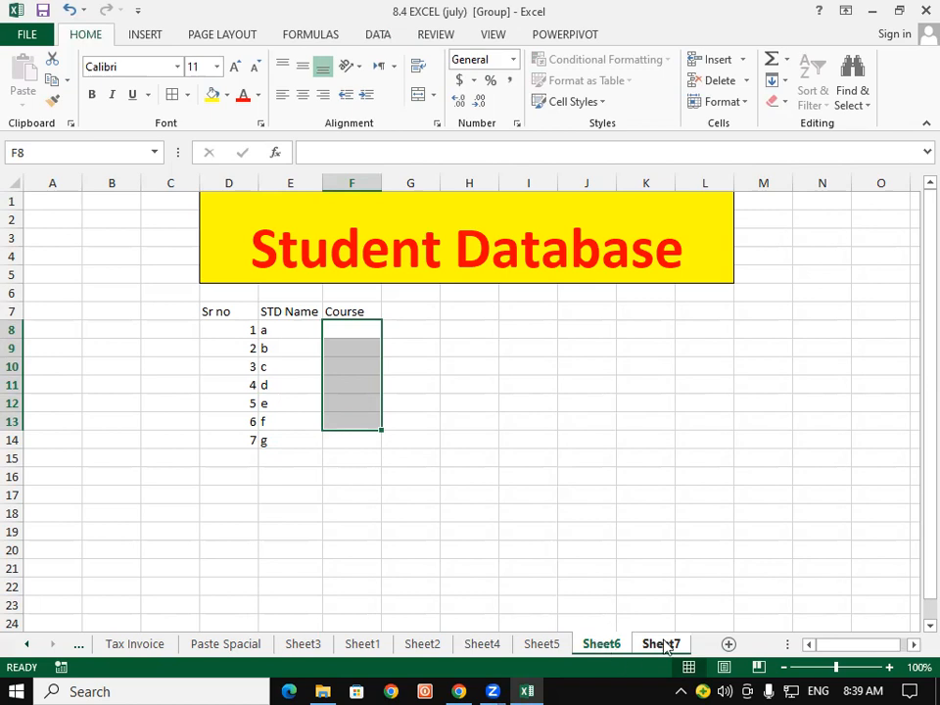
# Ungroup the sheets via Sheet5, then inspect Sheet6's title and Sr no/STD Name data.
pyautogui.click(545, 644)
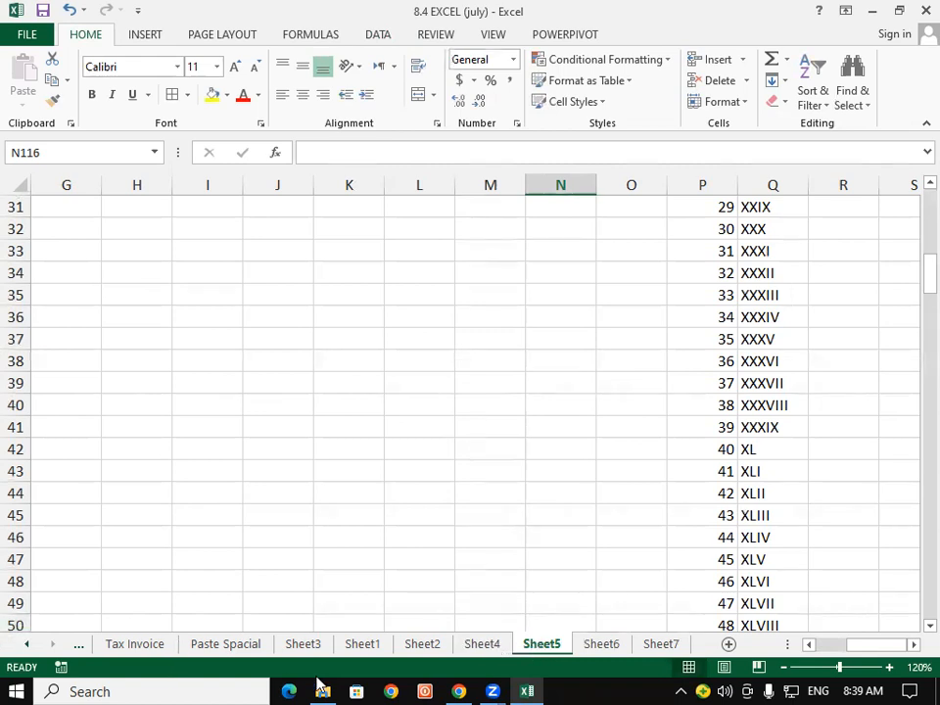
pyautogui.click(601, 644)
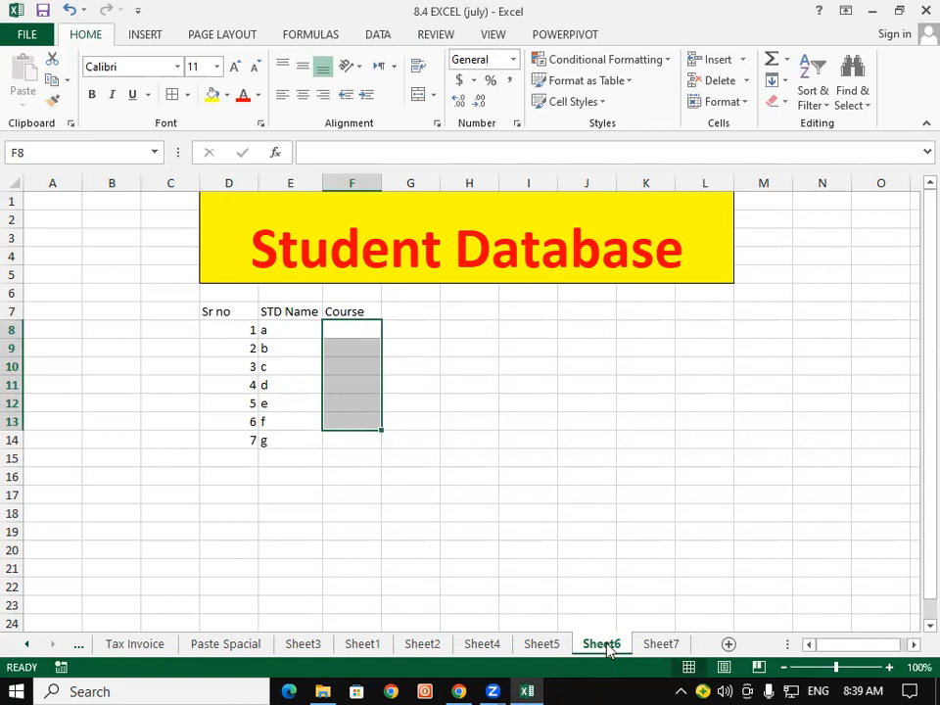
pyautogui.click(516, 554)
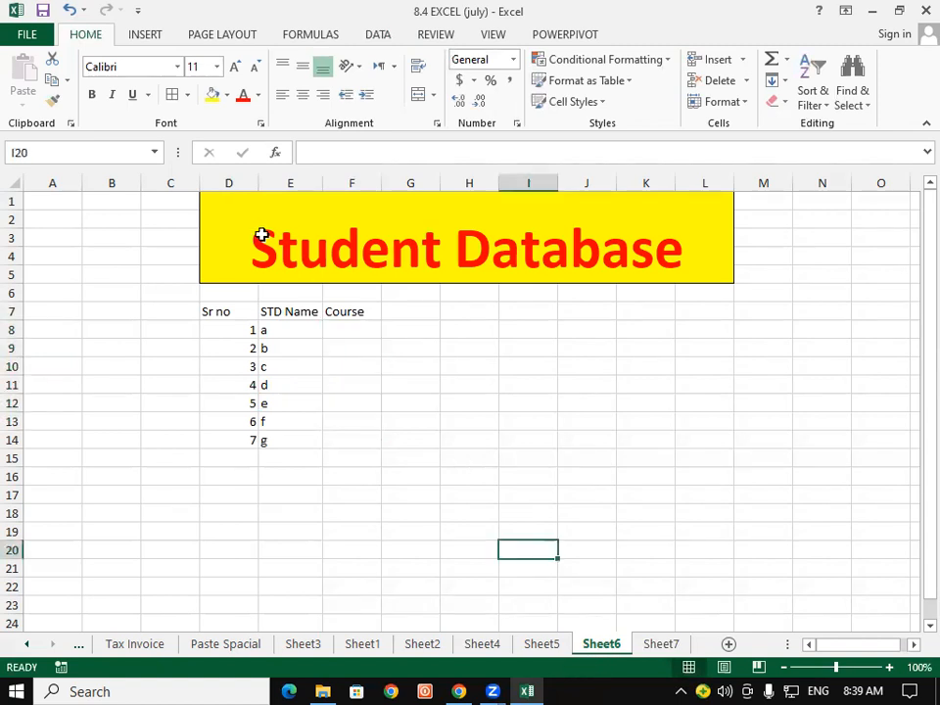
pyautogui.click(234, 209)
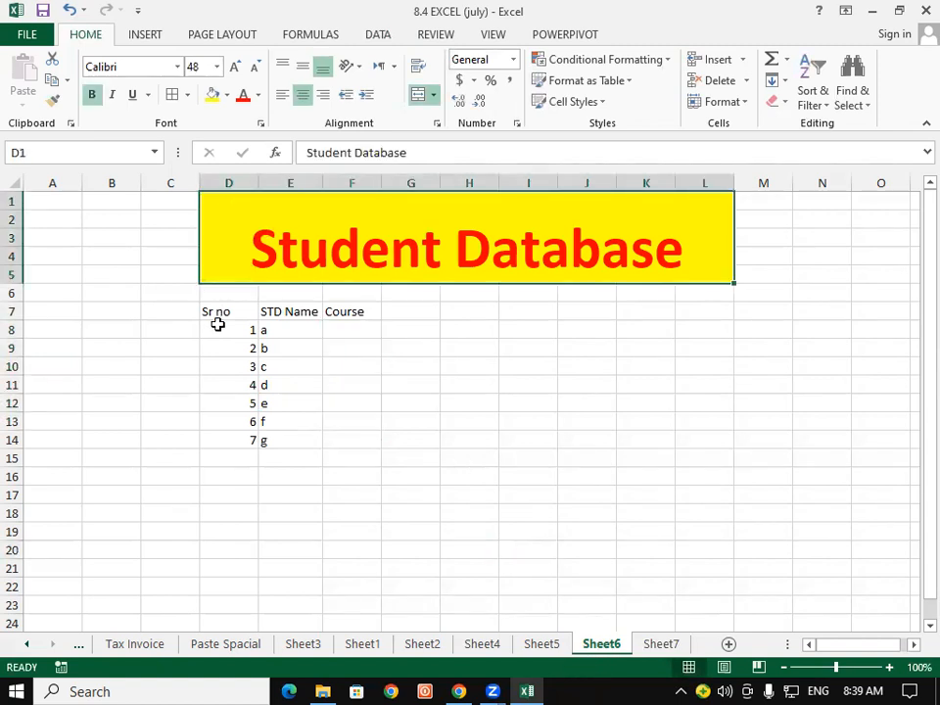
pyautogui.moveTo(227, 311); pyautogui.dragTo(312, 440)
# Confirm Sheet7 carries the same Student Database banner and table.
pyautogui.click(676, 644)
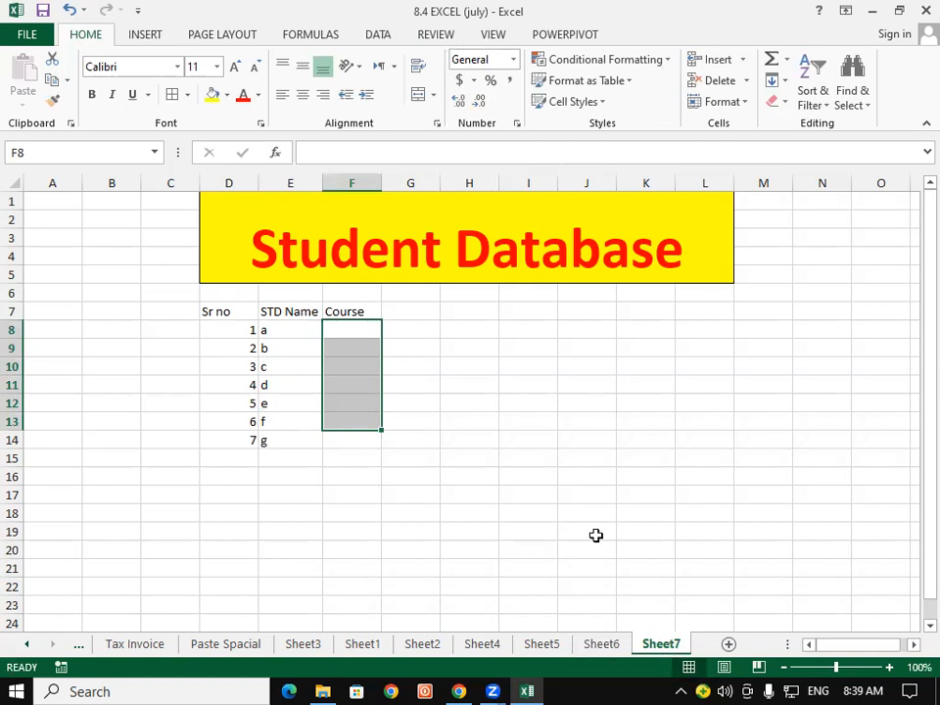
pyautogui.click(409, 348)
pyautogui.moveTo(220, 235); pyautogui.dragTo(512, 487)
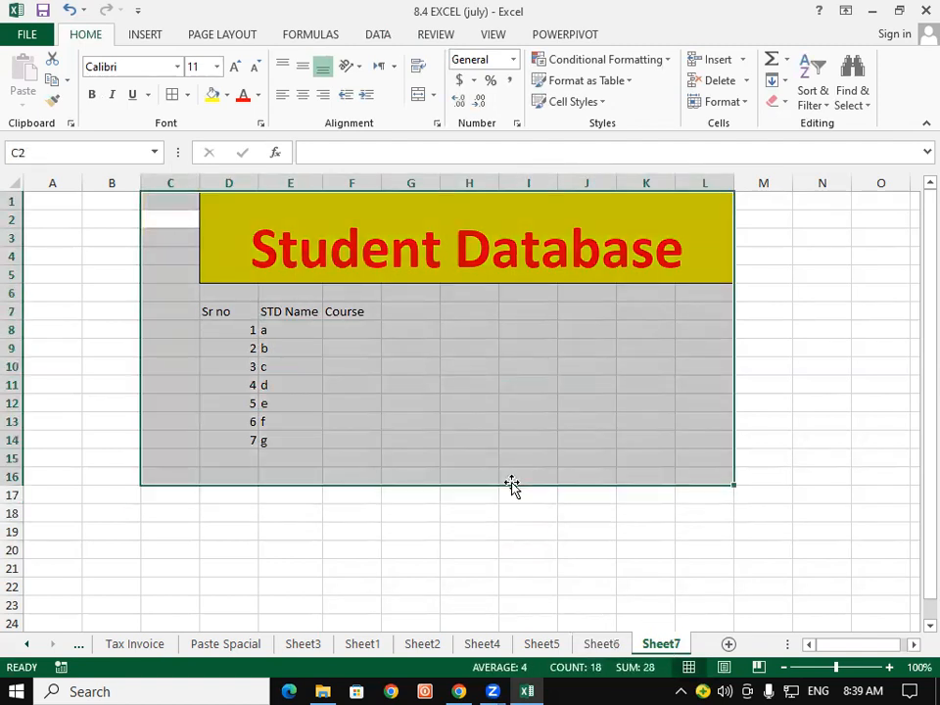
pyautogui.click(446, 451)
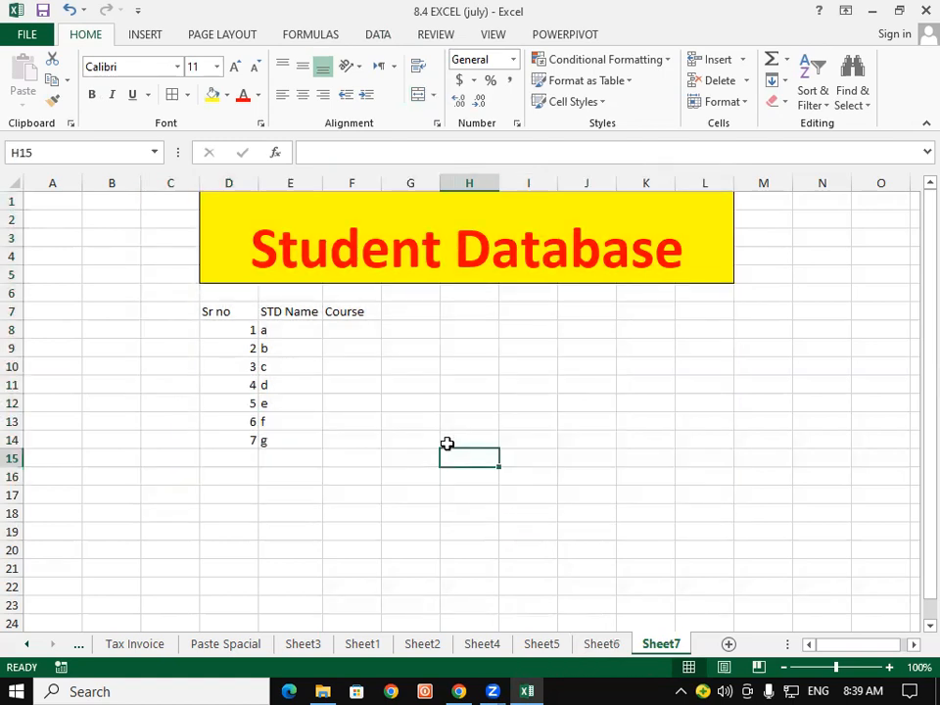
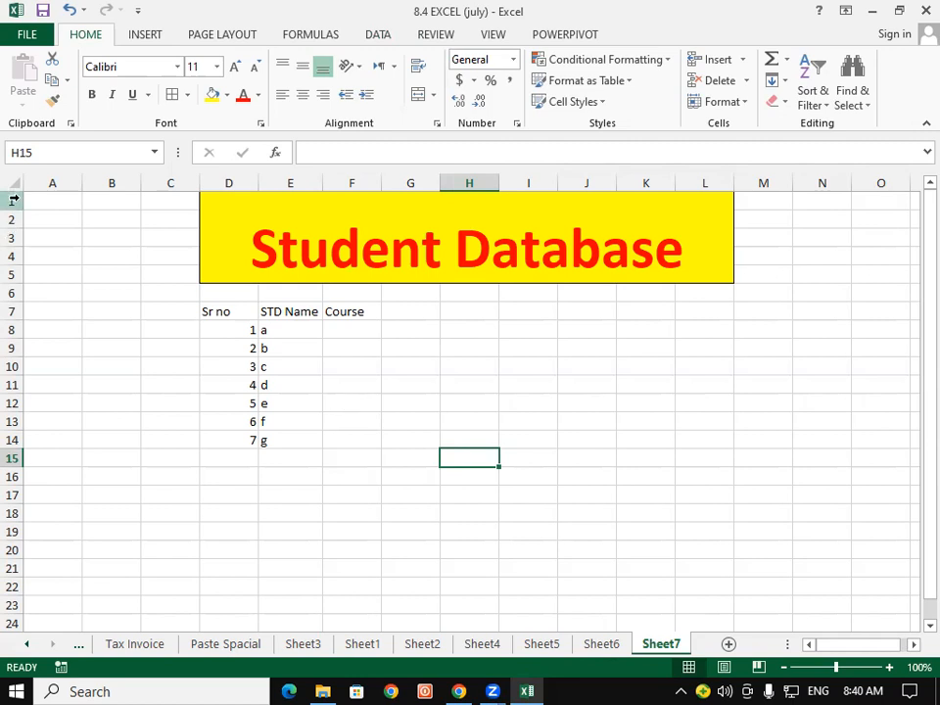
# Glance at Conditional Formatting, then select the entire worksheet with the Select All corner.
pyautogui.click(578, 363)
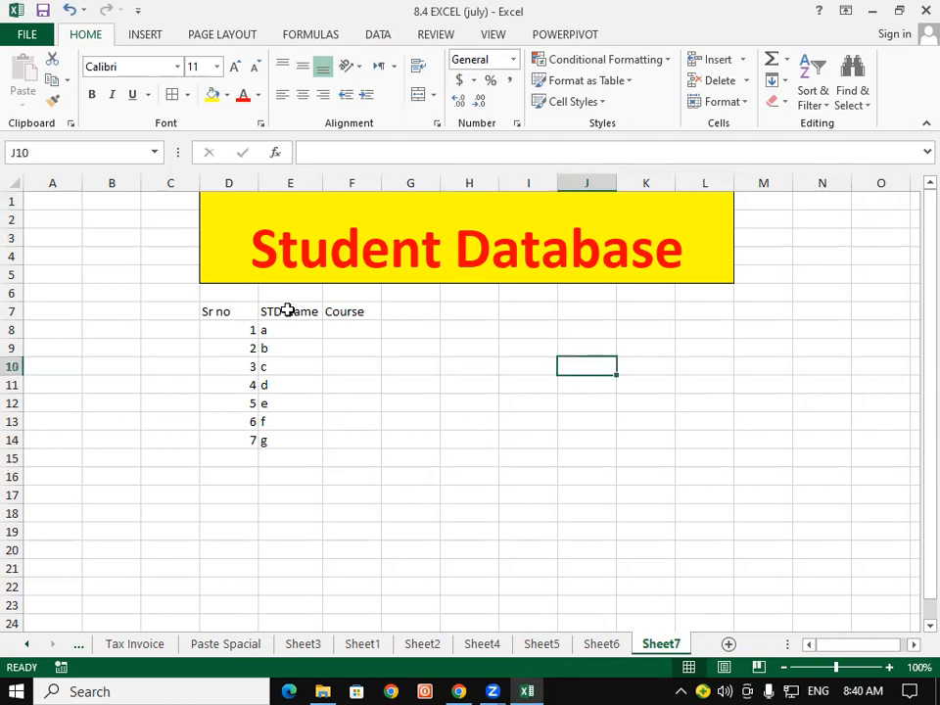
pyautogui.click(595, 61)
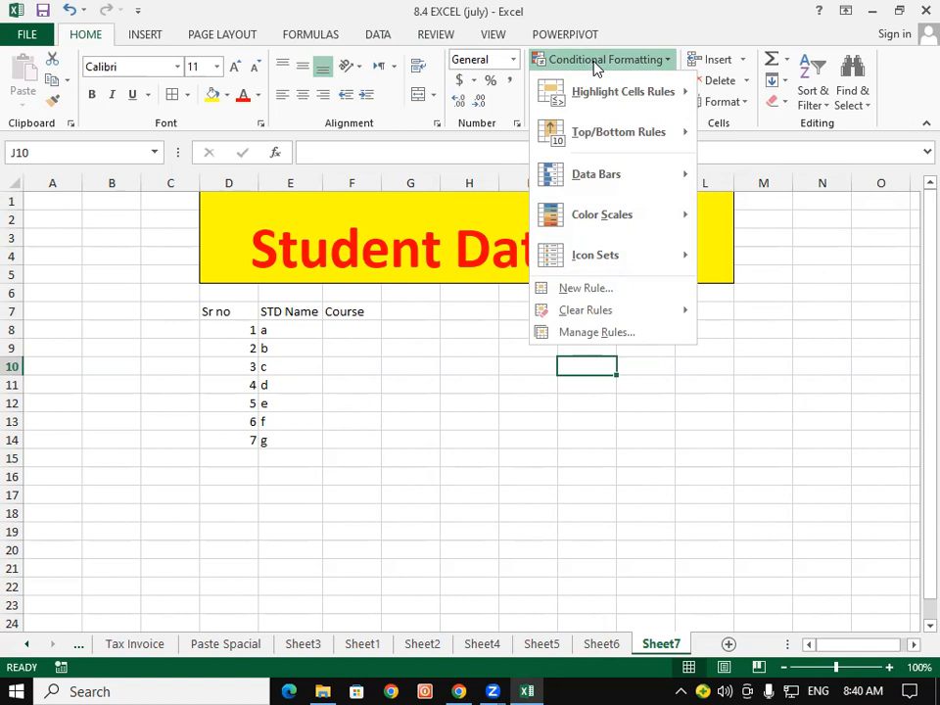
pyautogui.click(432, 525)
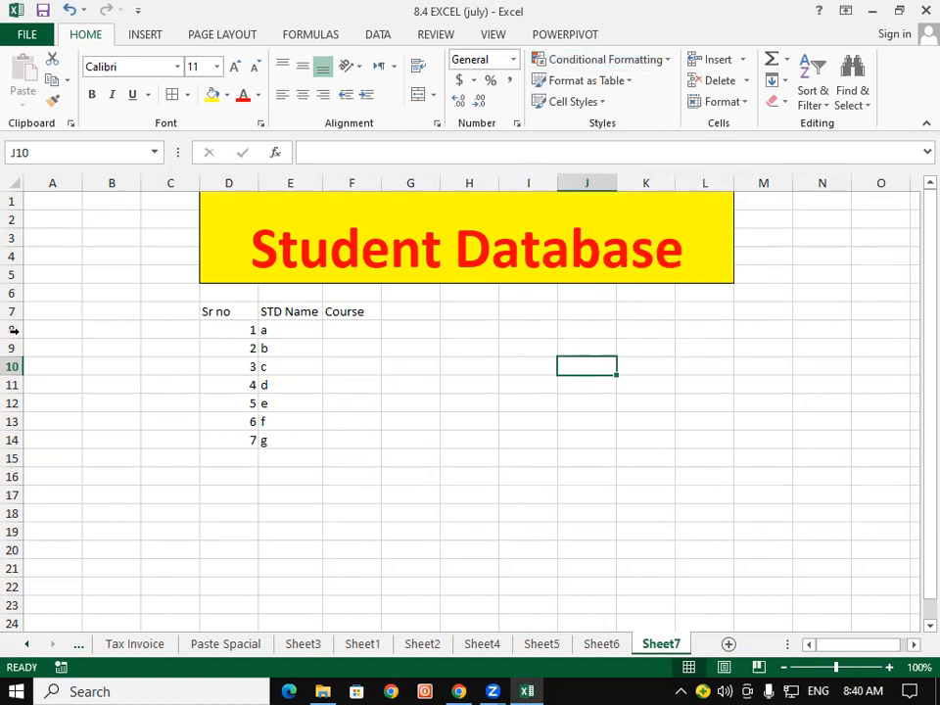
pyautogui.click(35, 199)
pyautogui.click(18, 184)
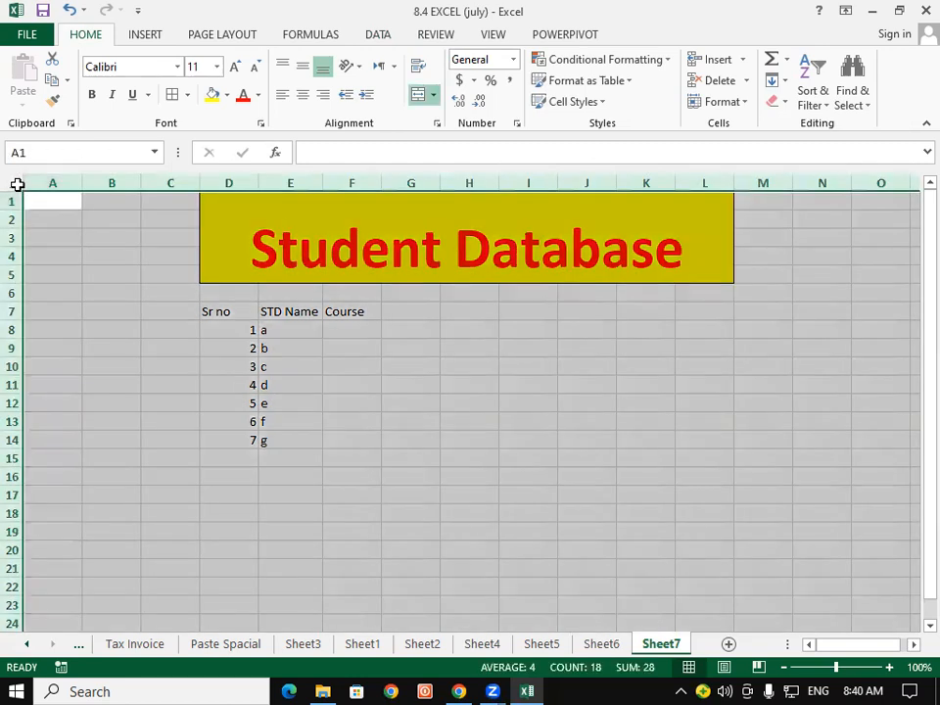
# Reselect the whole sheet and start a New Rule under Conditional Formatting.
pyautogui.click(290, 402)
pyautogui.moveTo(235, 330); pyautogui.dragTo(301, 423)
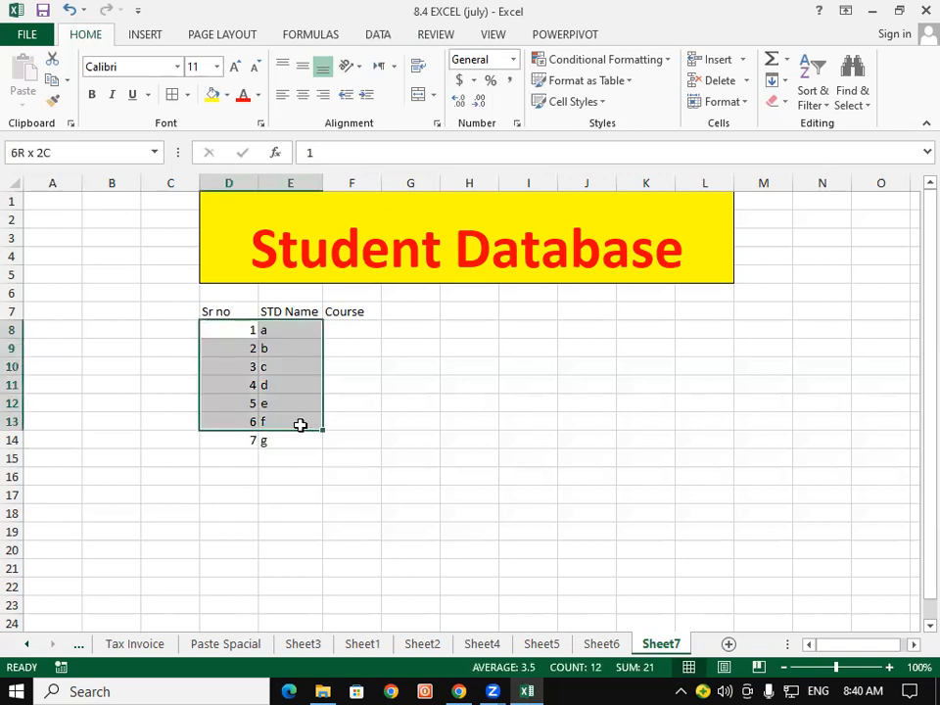
pyautogui.click(17, 182)
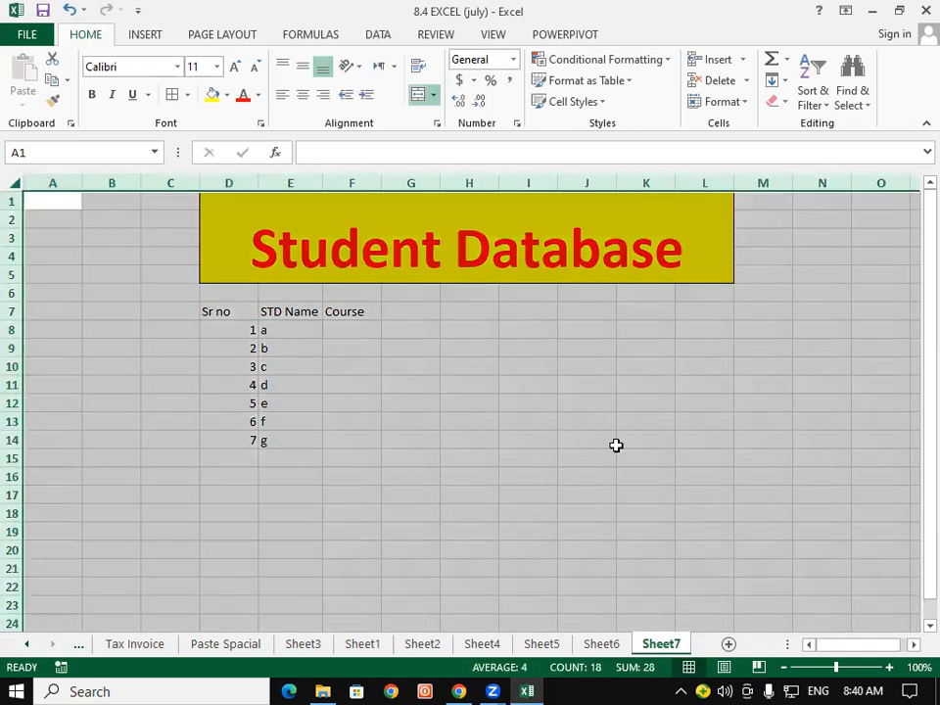
pyautogui.click(648, 61)
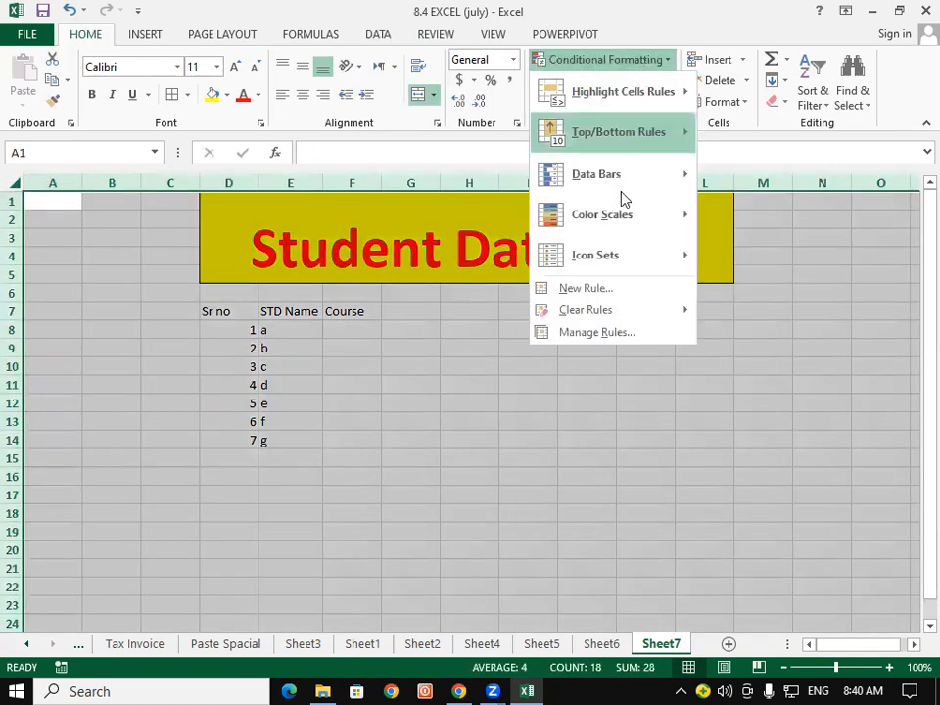
pyautogui.click(607, 289)
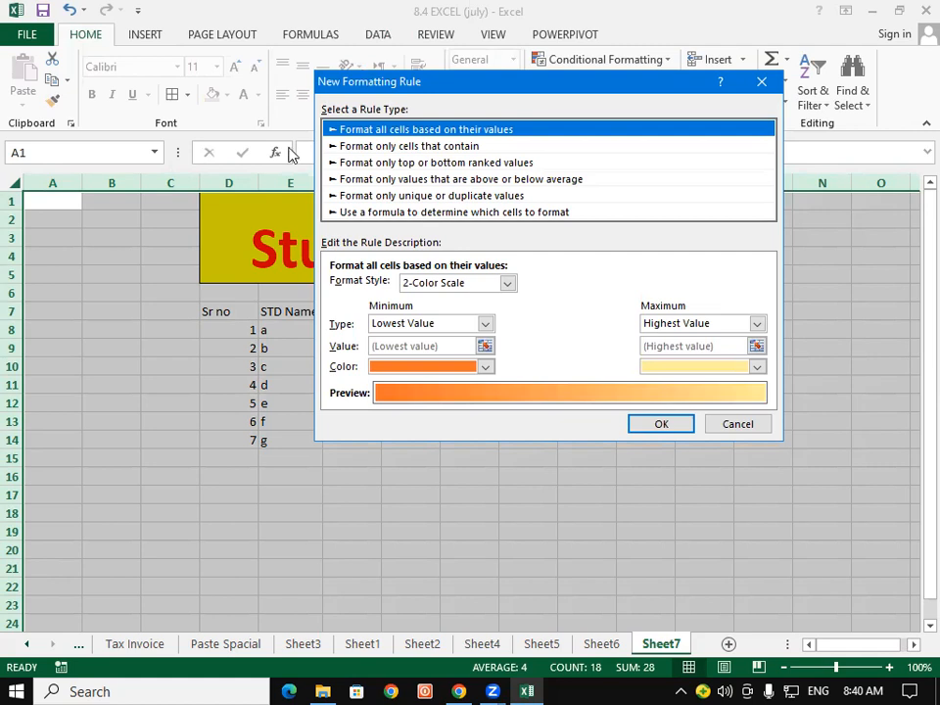
# Make it a formula rule reading =A1<>"" with both $ signs removed from A1.
pyautogui.click(352, 213)
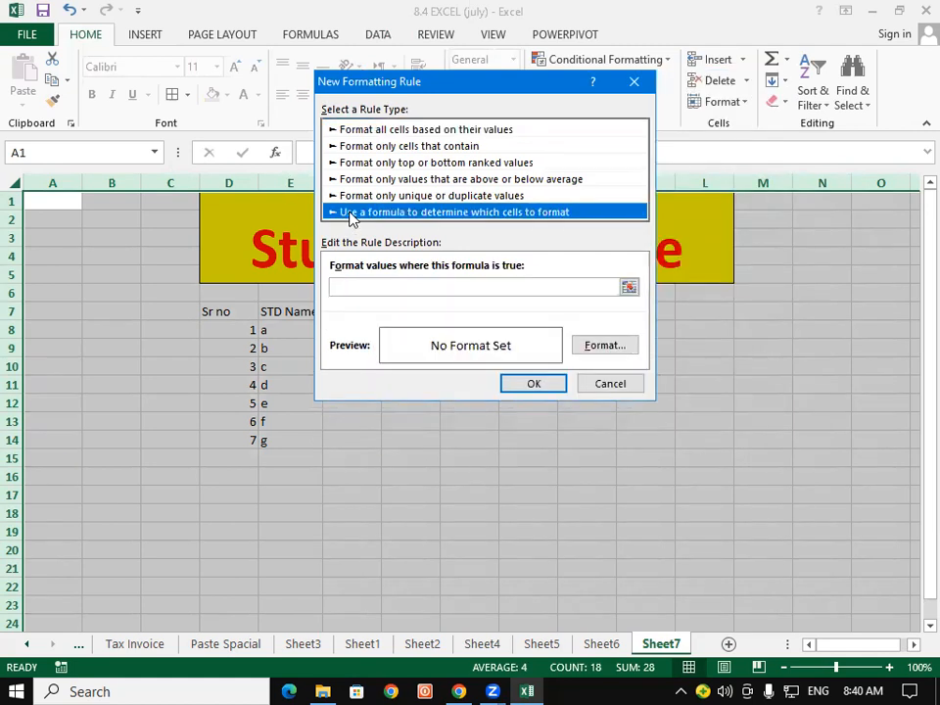
pyautogui.click(371, 286)
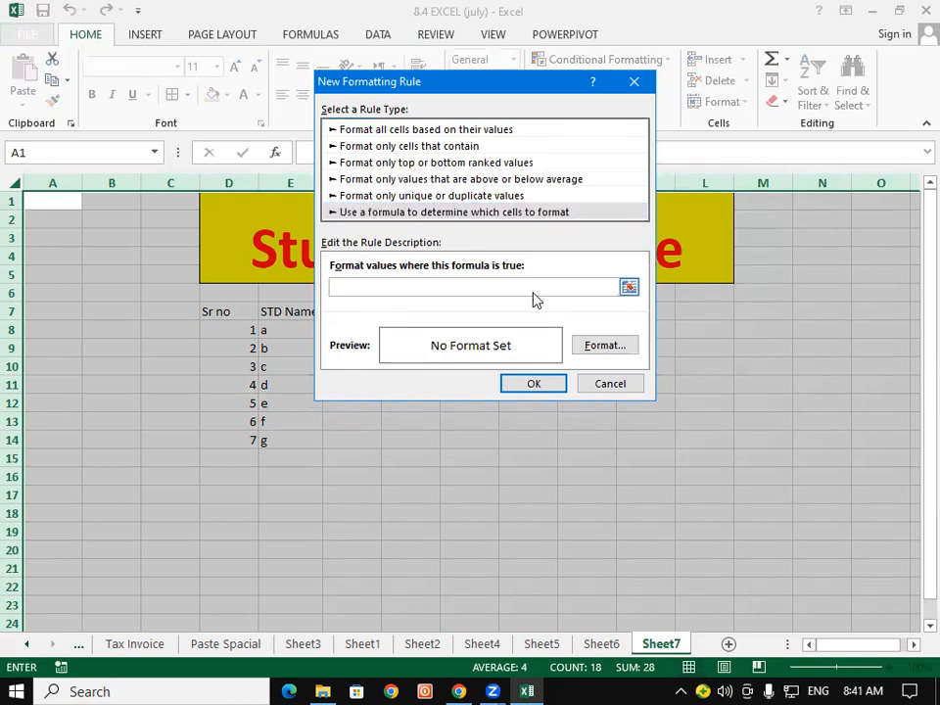
pyautogui.click(73, 202)
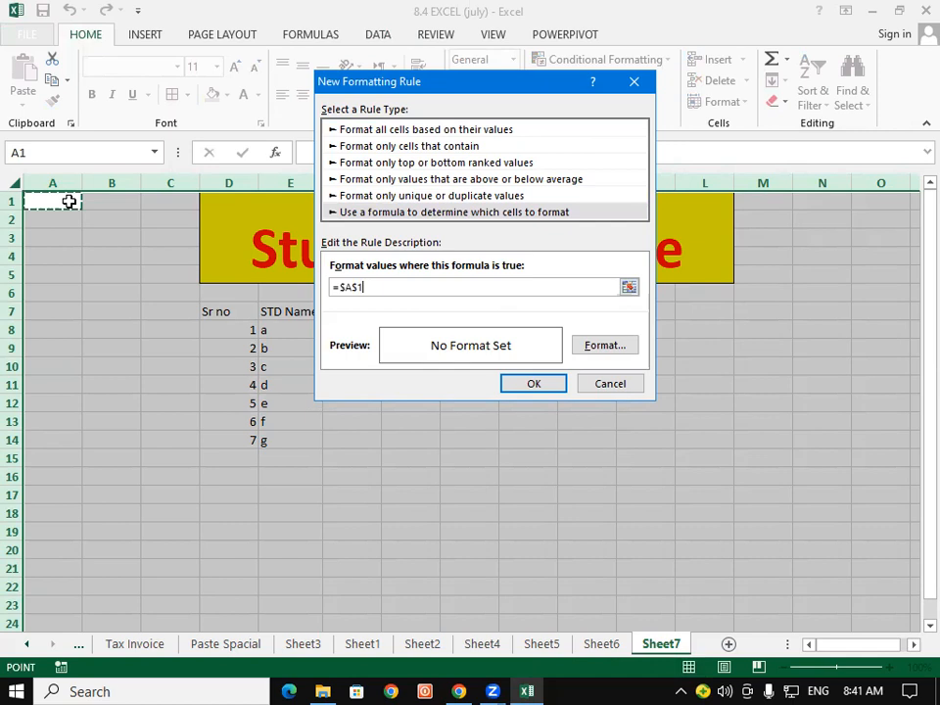
pyautogui.click(359, 287)
pyautogui.press('BackSpace')
pyautogui.click(343, 286)
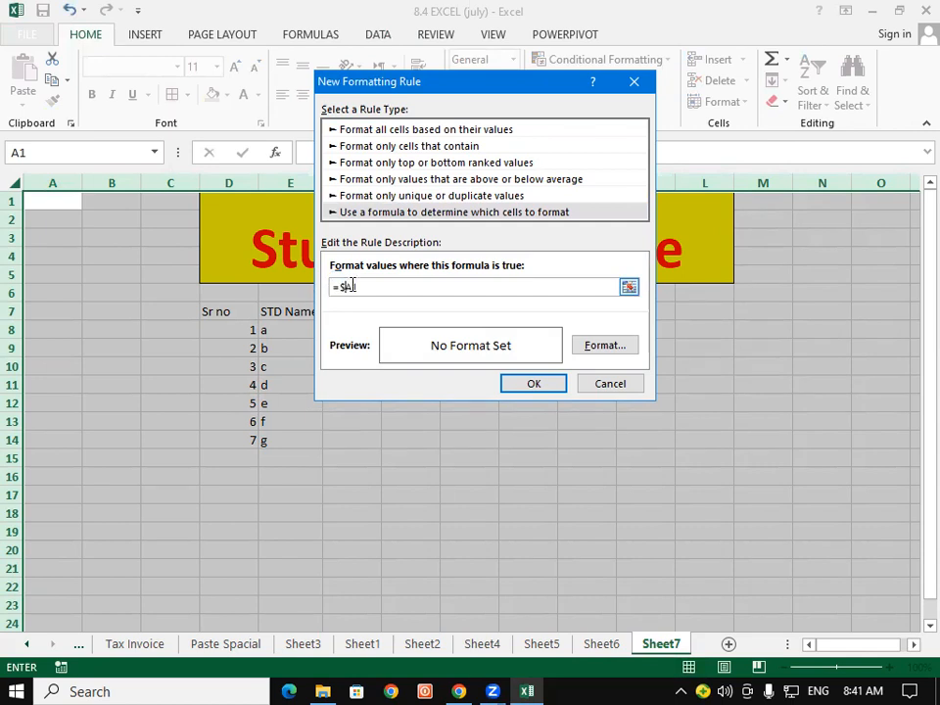
pyautogui.press('BackSpace')
pyautogui.write('<>""')
pyautogui.click(589, 352)
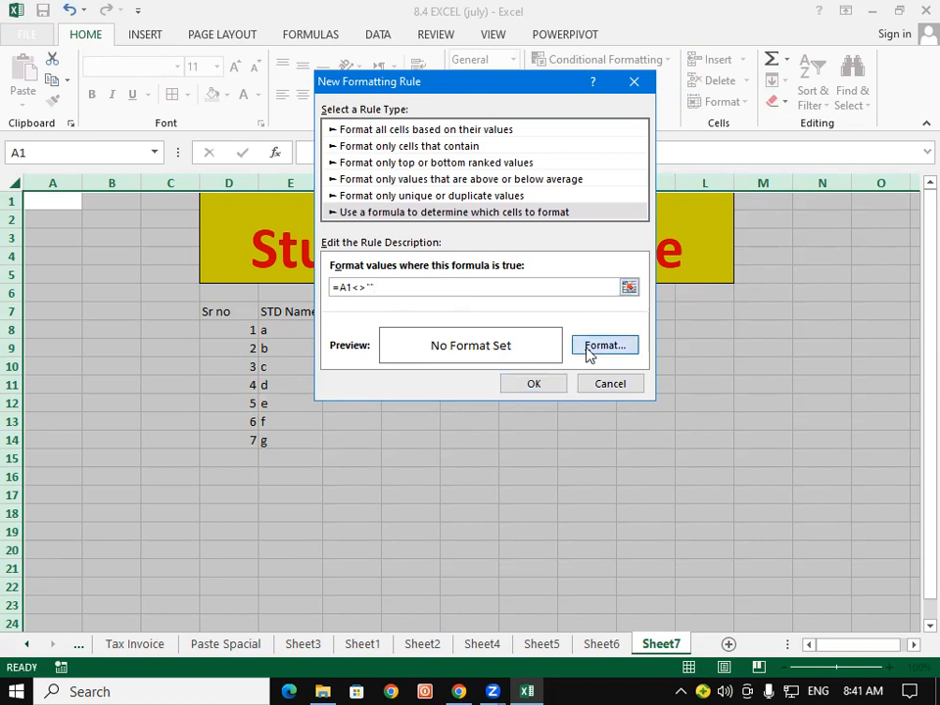
# Set the rule's format to an Outline border and apply it to the sheet.
pyautogui.click(444, 45)
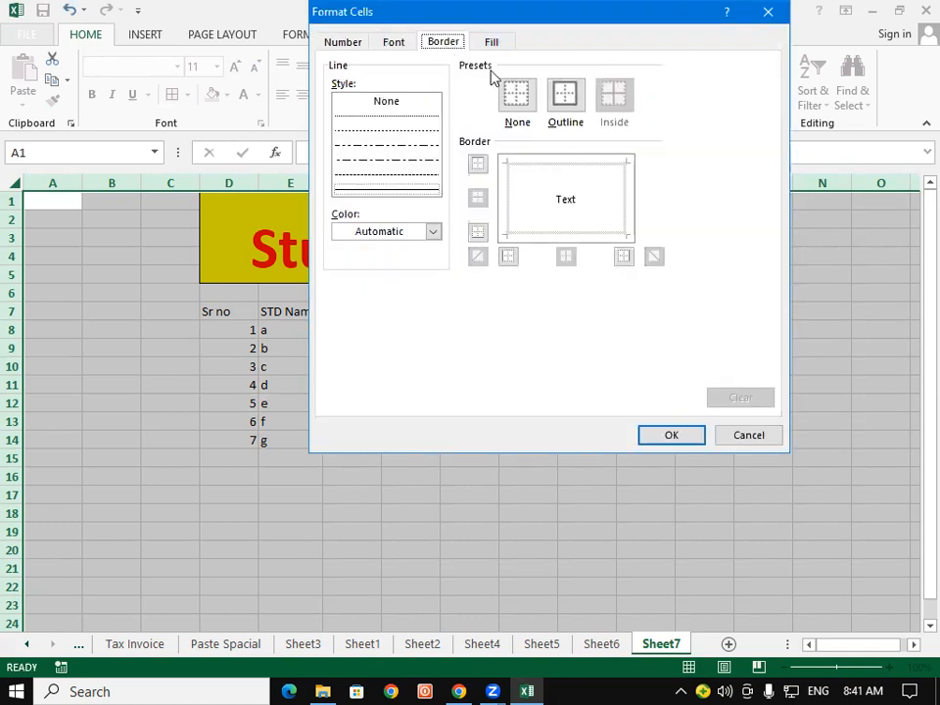
pyautogui.click(568, 110)
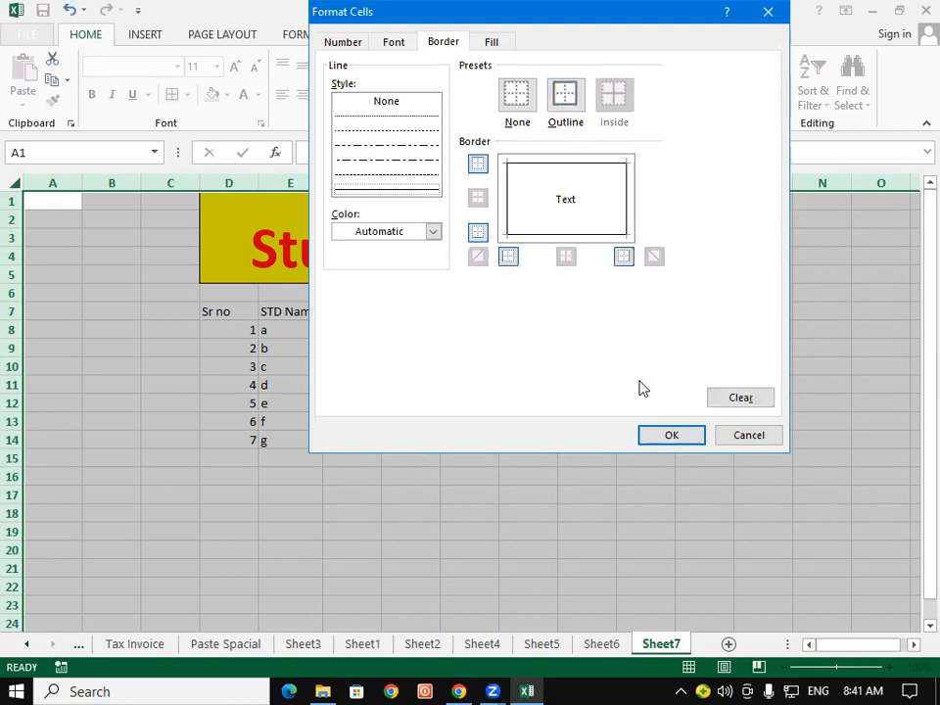
pyautogui.click(664, 439)
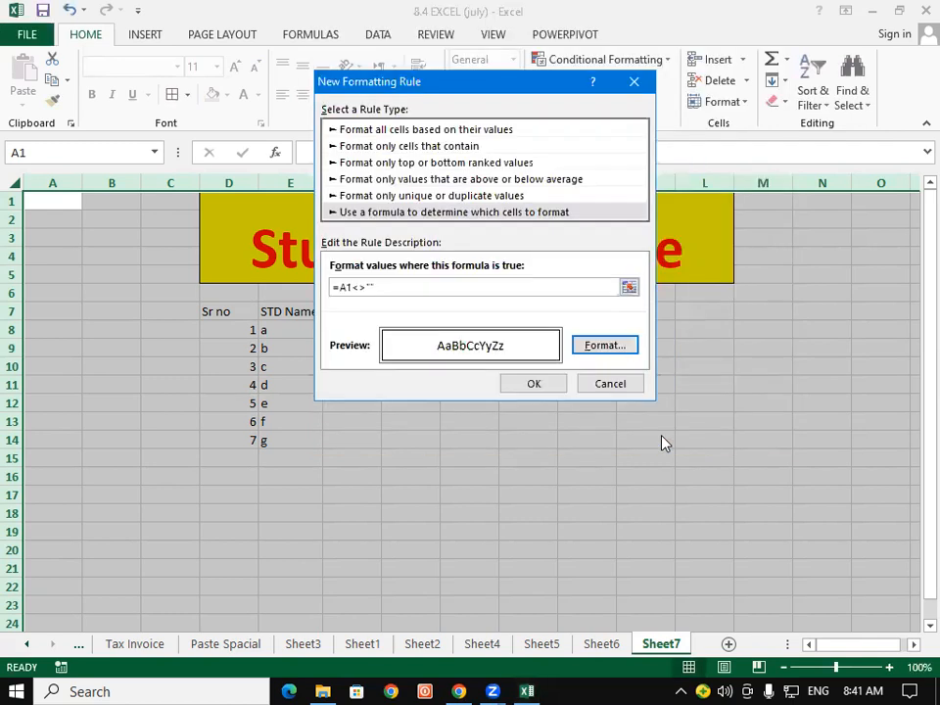
pyautogui.click(533, 383)
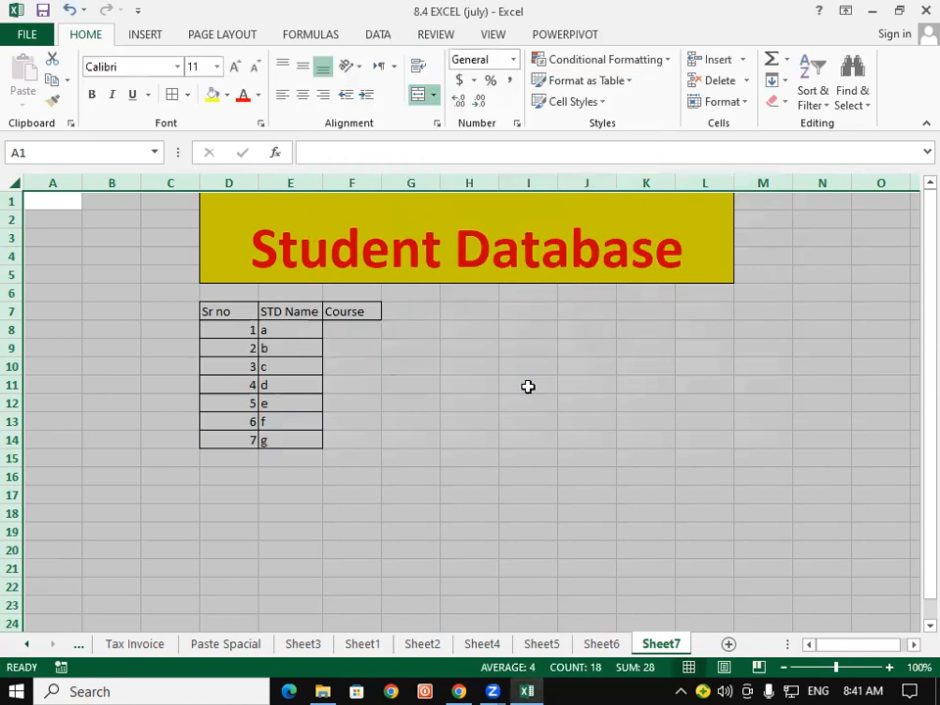
pyautogui.click(469, 402)
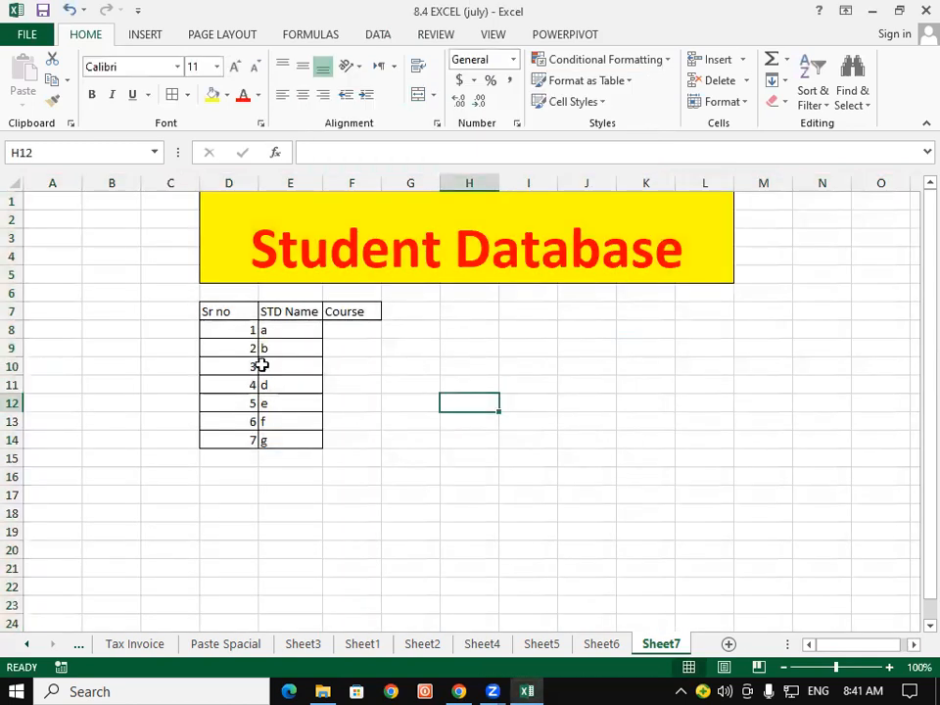
# Enter the heading Fee in G6, which gains a border automatically.
pyautogui.click(416, 309)
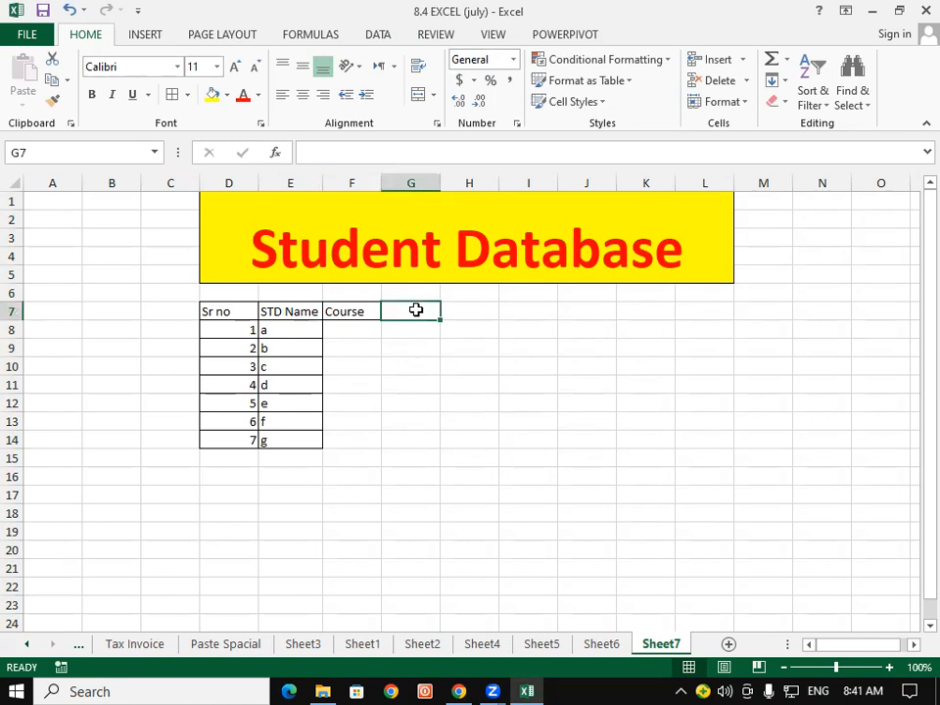
pyautogui.press('Up')
pyautogui.write('Fee')
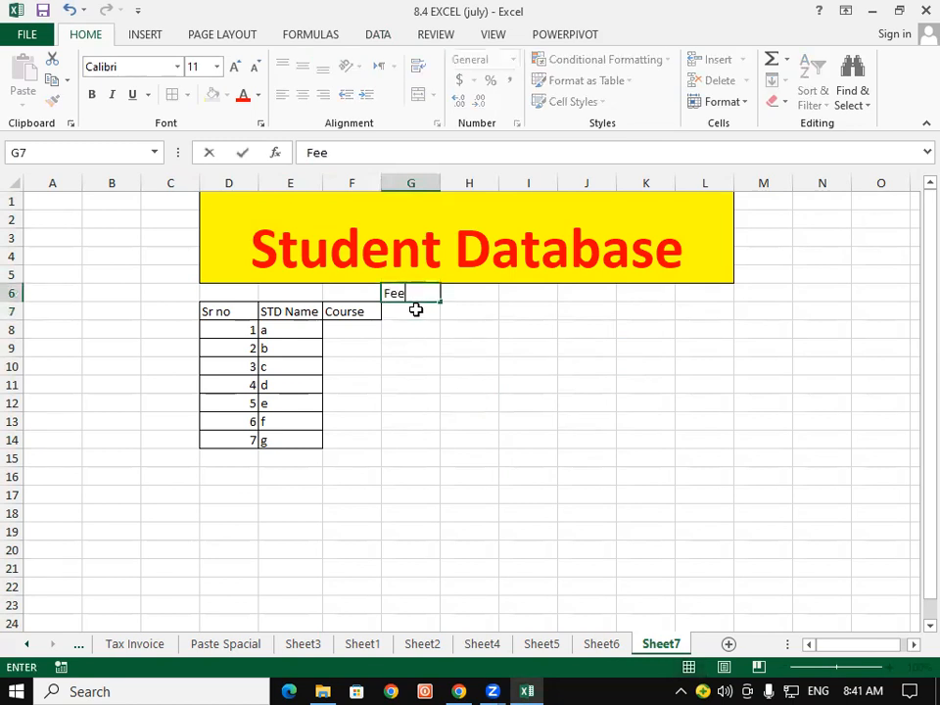
pyautogui.press('Return')
# Test with a name in H11, then delete it so its border disappears.
pyautogui.click(452, 387)
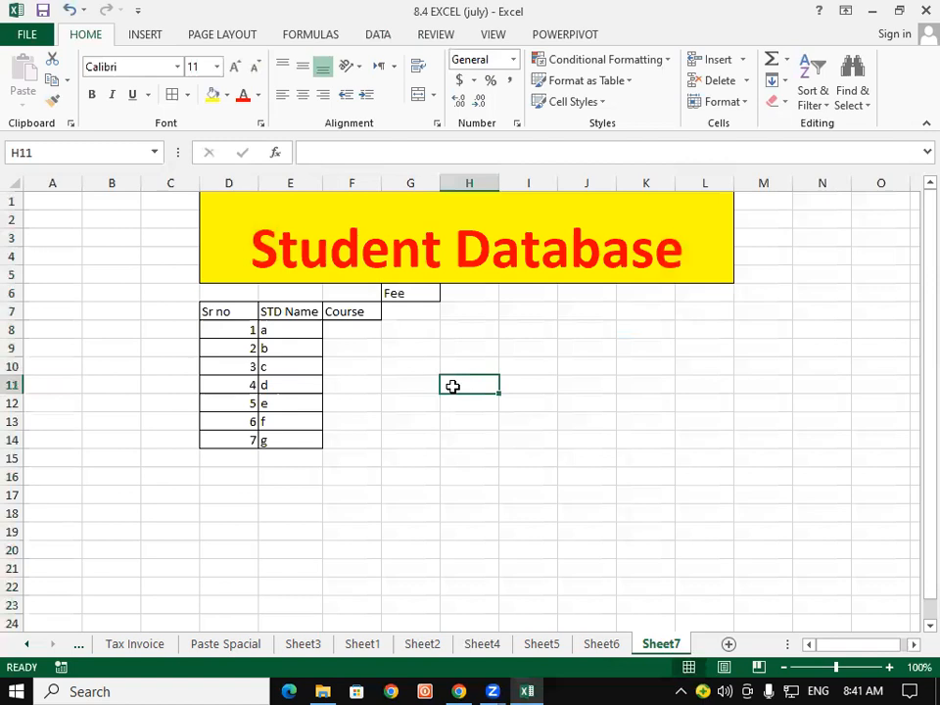
pyautogui.write('Pappu')
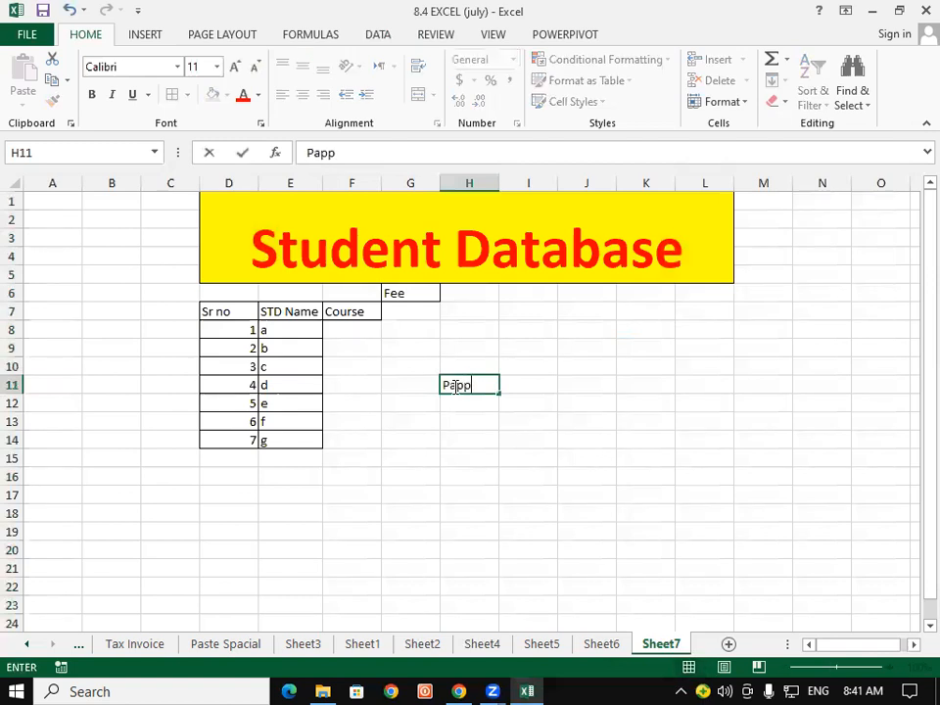
pyautogui.press('Return')
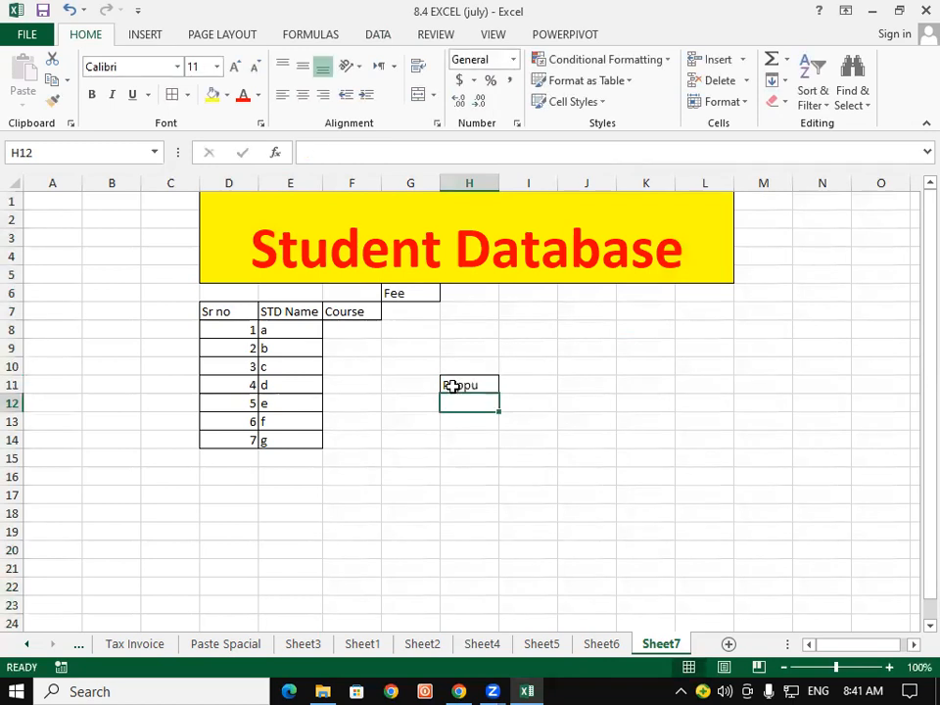
pyautogui.click(486, 479)
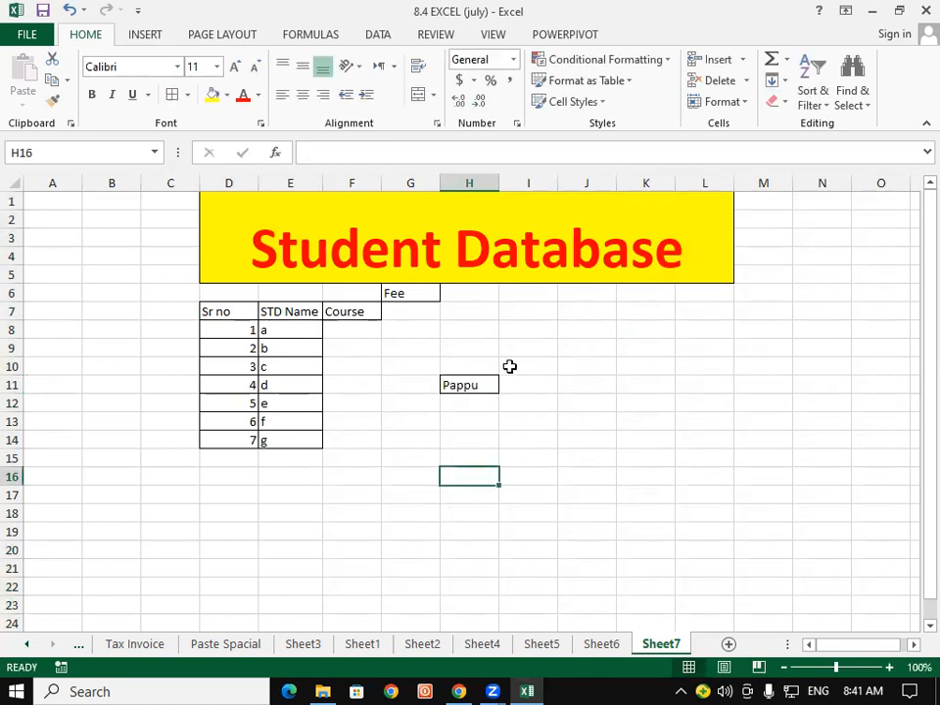
pyautogui.click(478, 382)
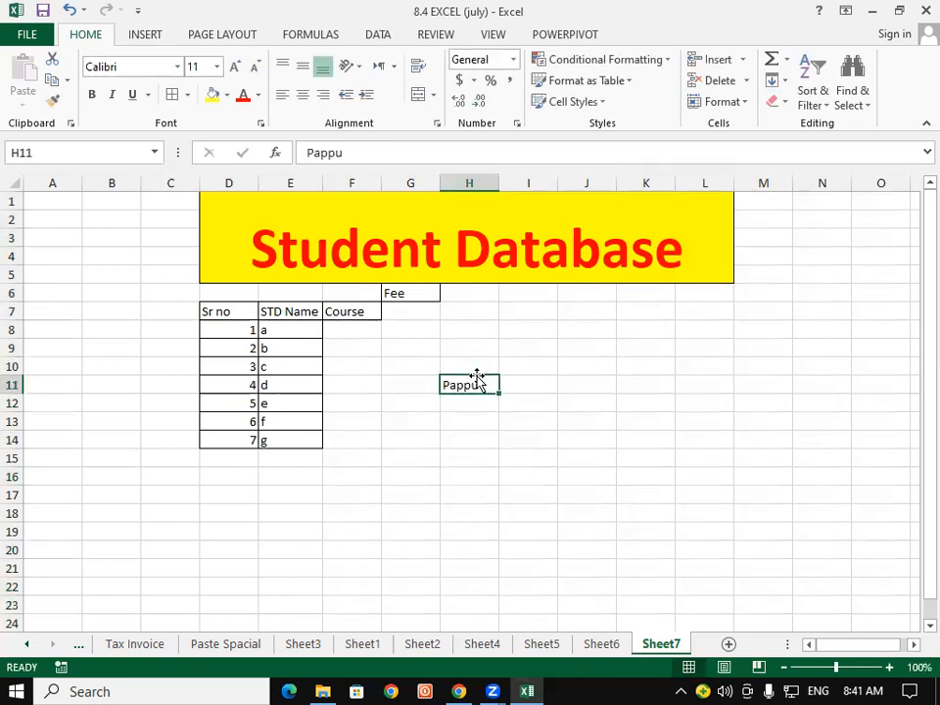
pyautogui.press('Delete')
pyautogui.click(466, 459)
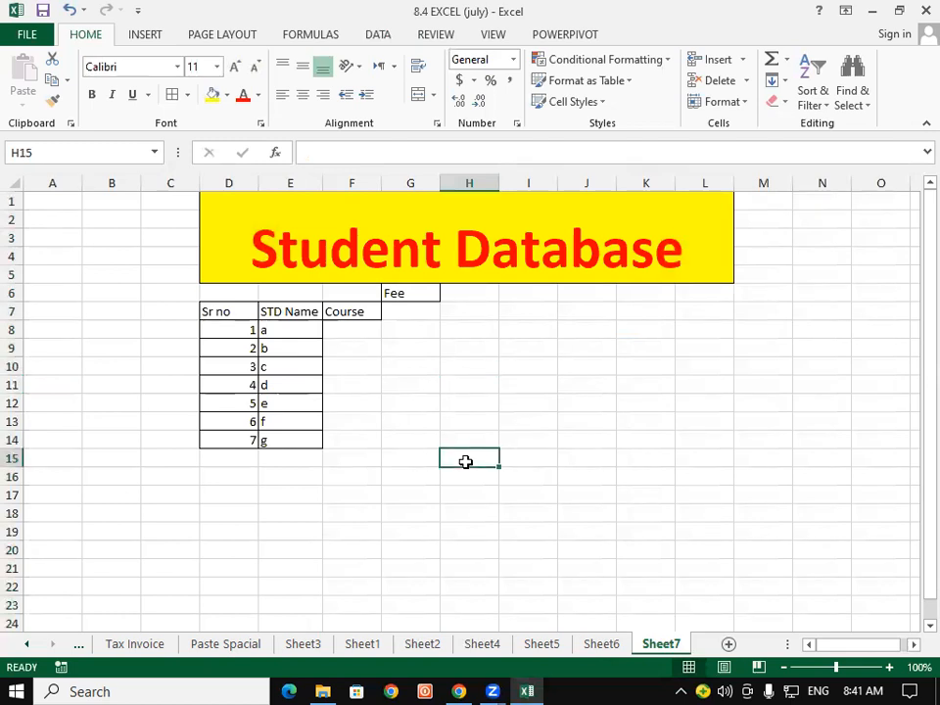
# Select F8, then switch between the Review and View ribbon tabs, ending on View.
pyautogui.click(348, 333)
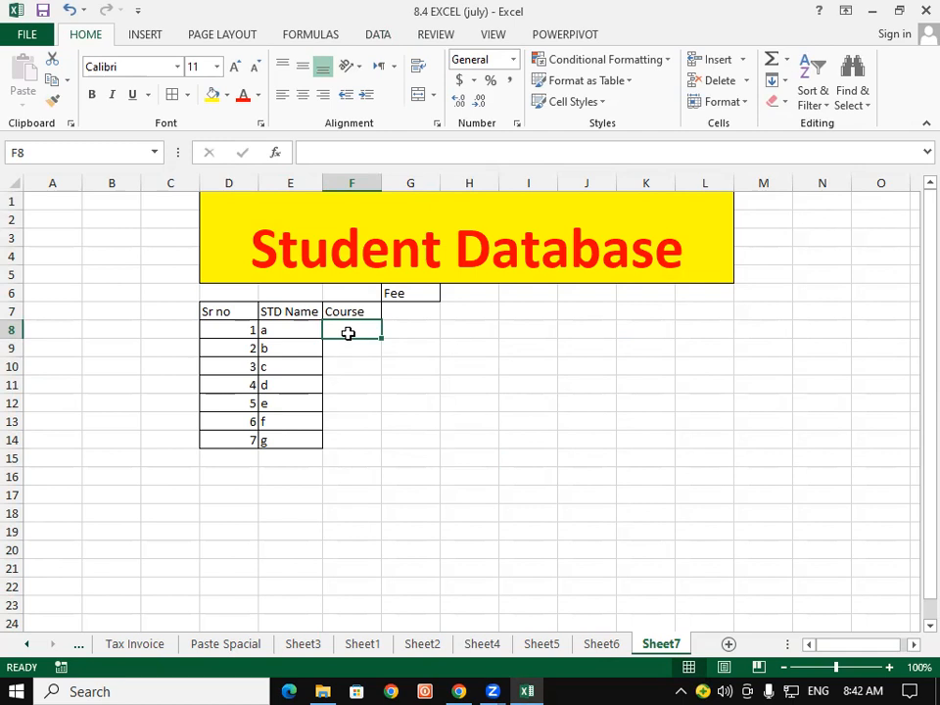
pyautogui.click(840, 677)
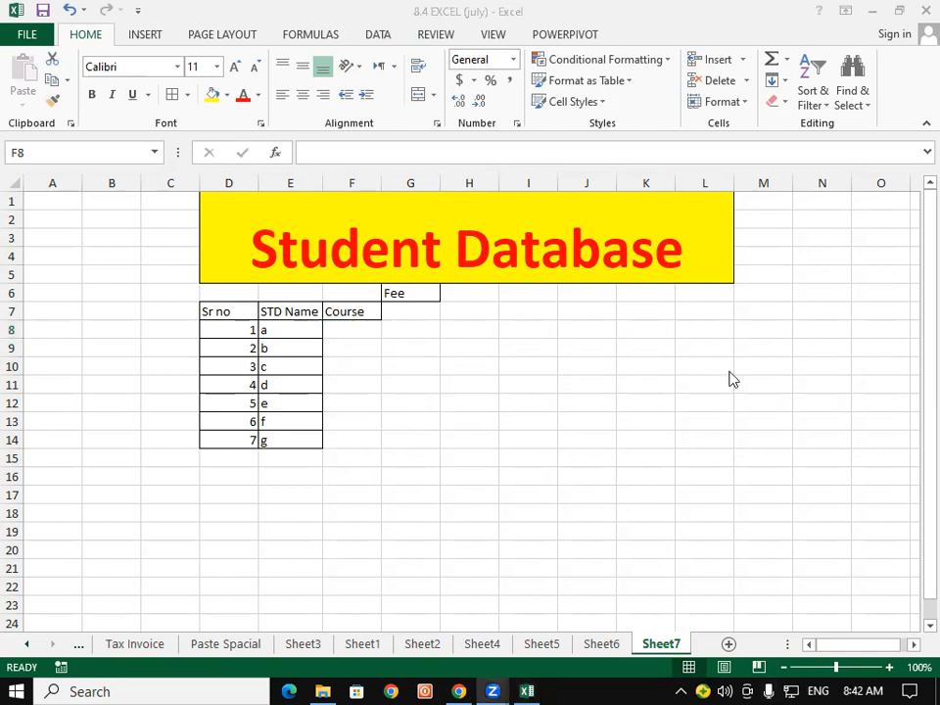
pyautogui.click(437, 346)
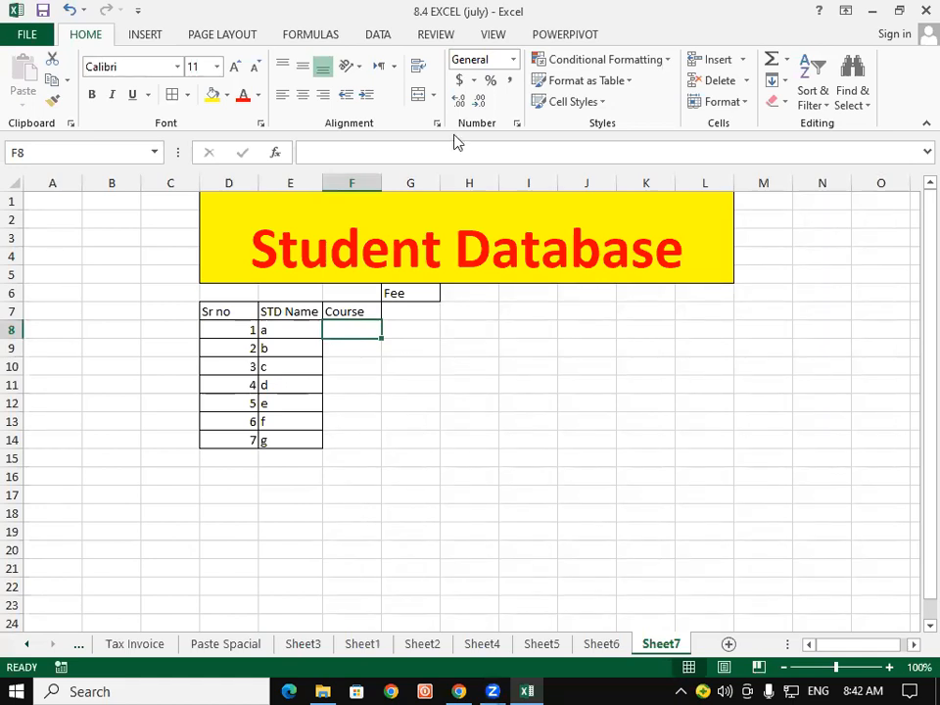
pyautogui.click(446, 38)
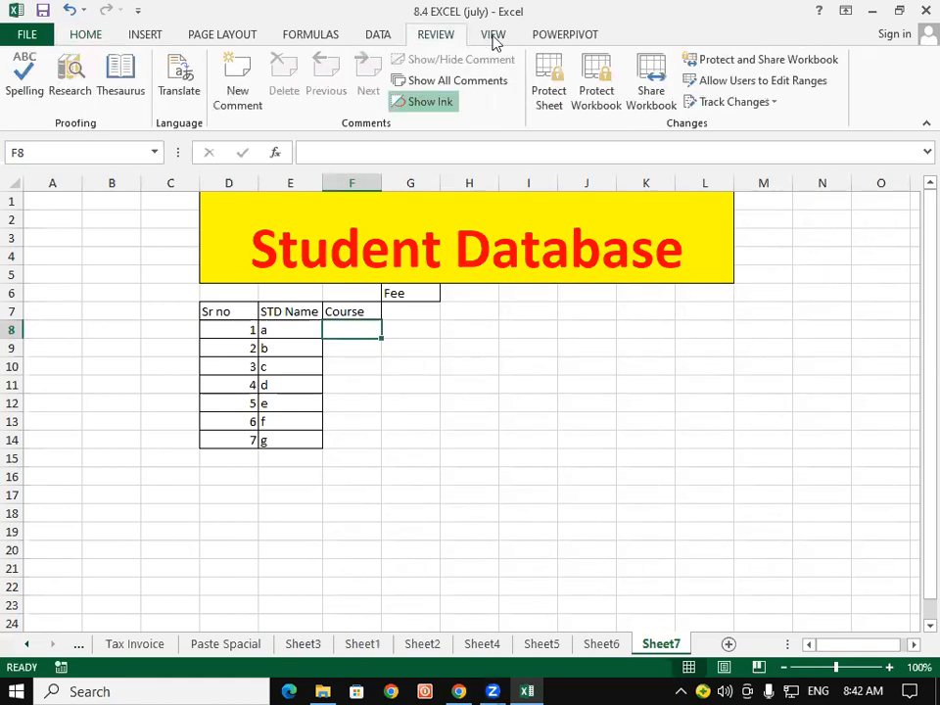
pyautogui.click(494, 39)
pyautogui.click(425, 37)
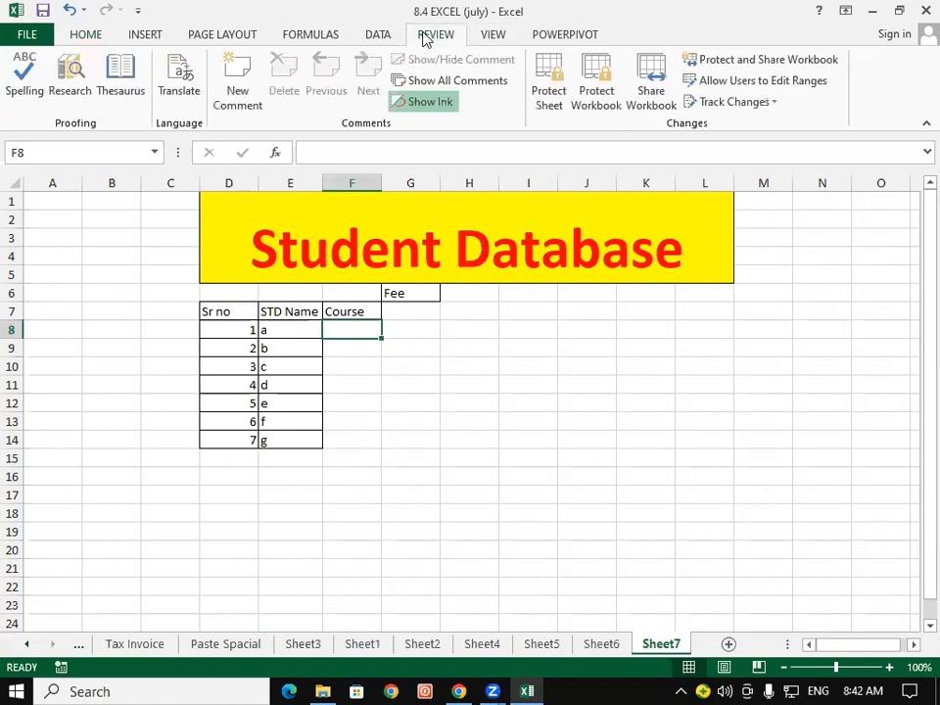
pyautogui.click(495, 39)
pyautogui.click(501, 362)
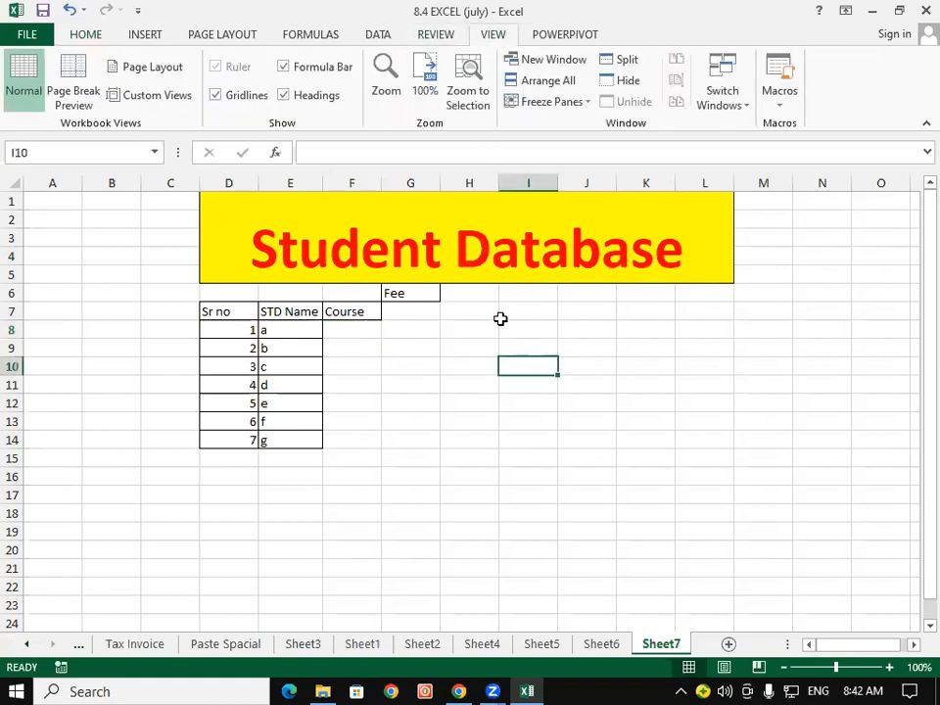